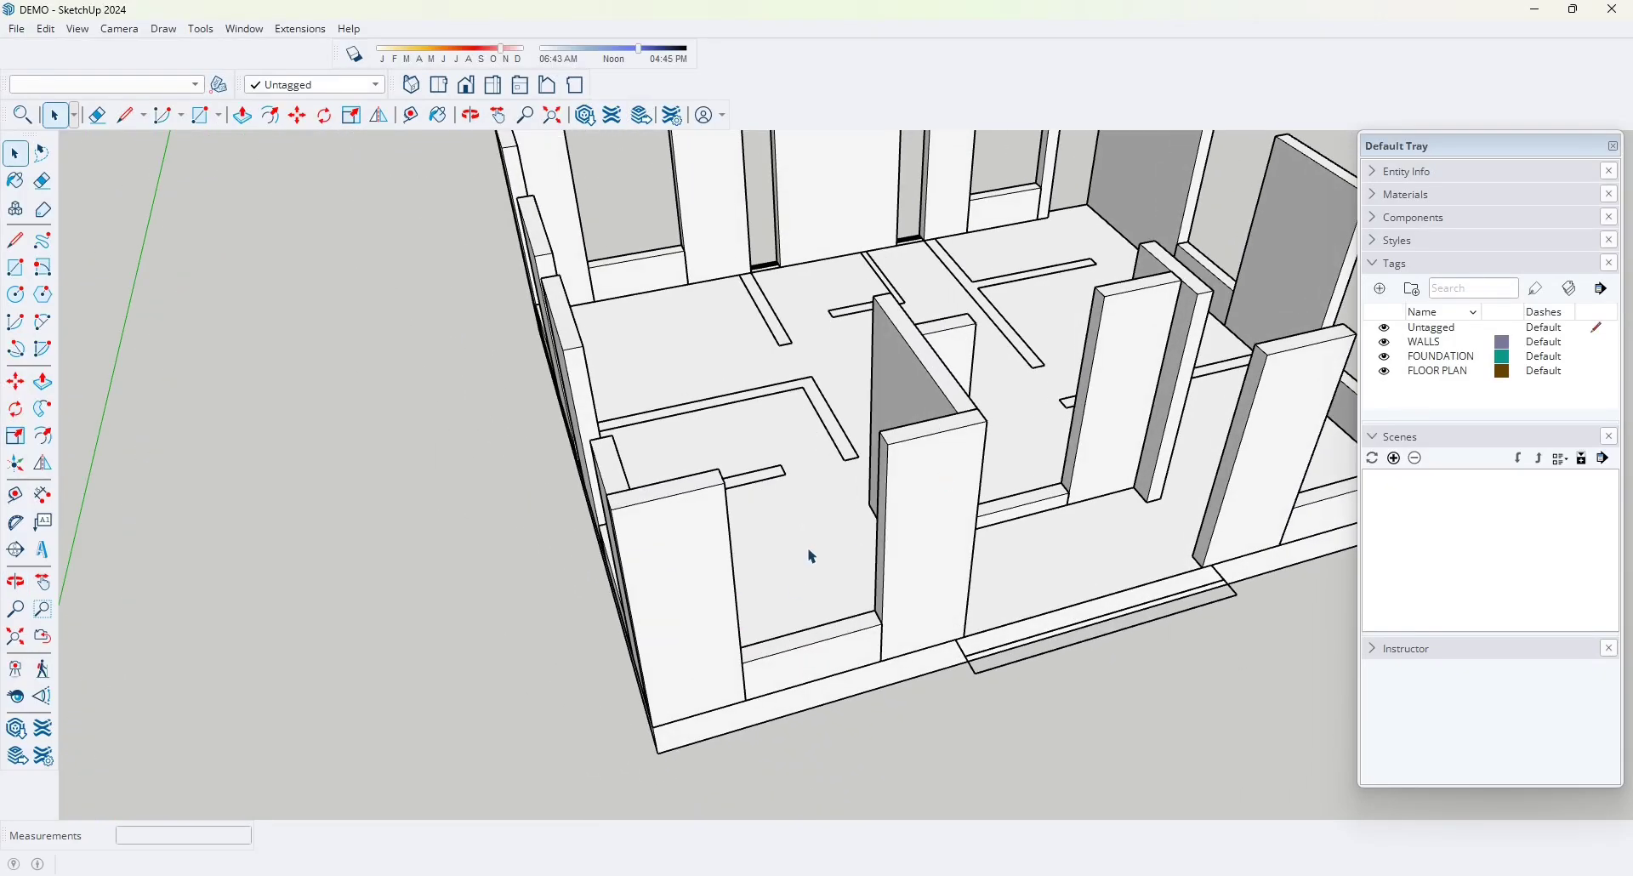
- Examine the exterior wall segments around the house and the low wall beneath the front corner window opening
middle_drag(815, 557, 596, 612)
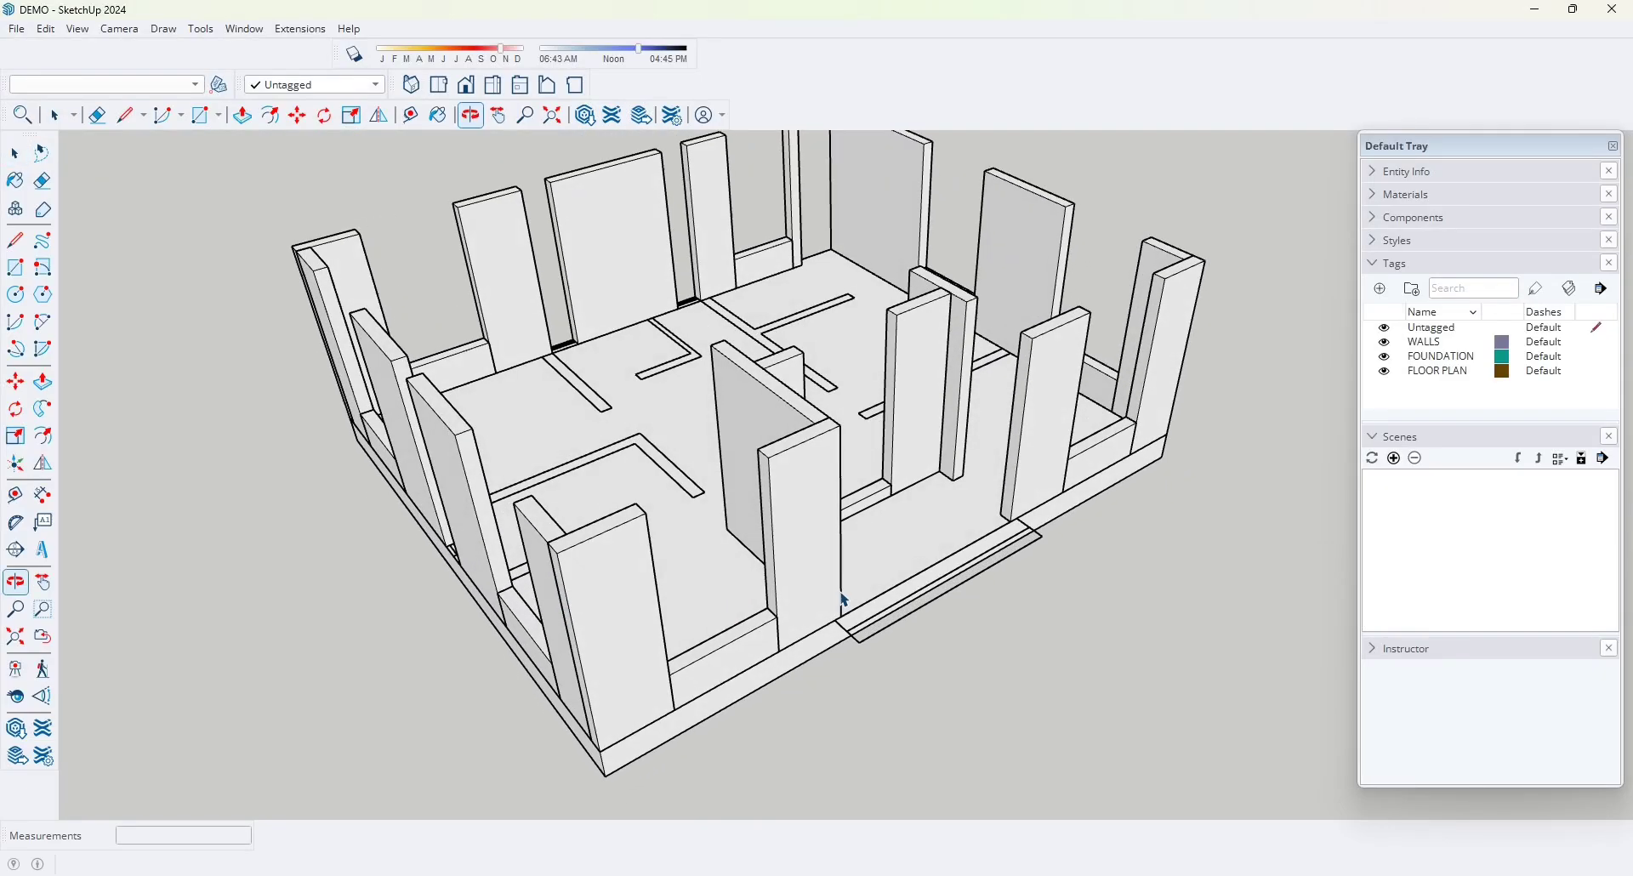
middle_drag(904, 510, 841, 625)
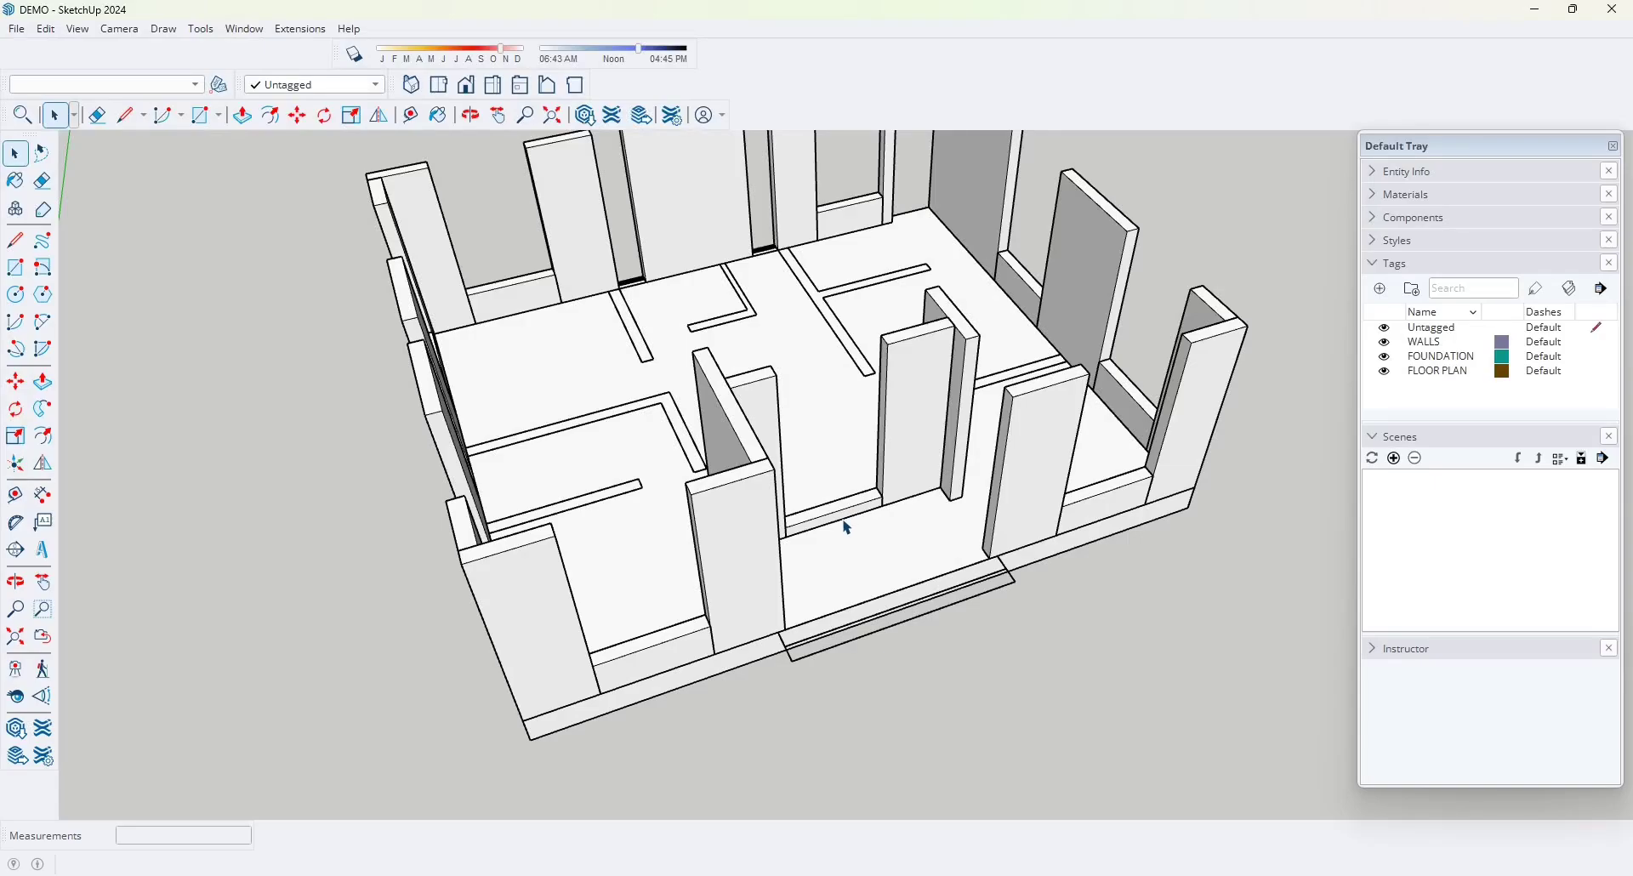
middle_drag(540, 555, 875, 554)
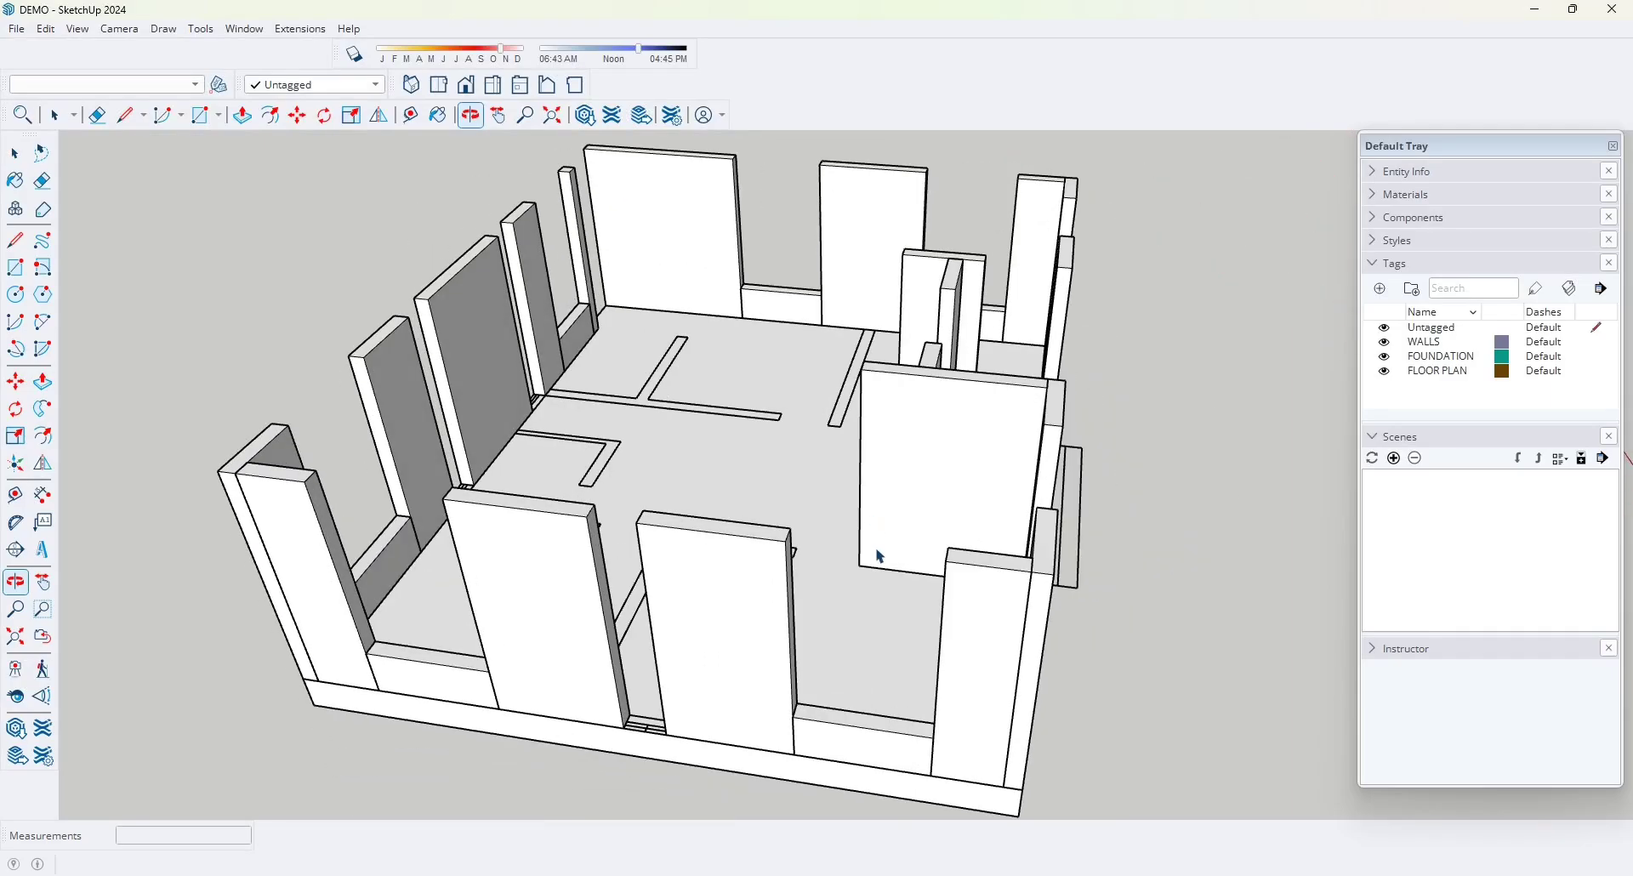
scroll(841, 721, up, 5)
scroll(841, 722, down, 4)
middle_drag(840, 706, 688, 609)
scroll(474, 587, up, 3)
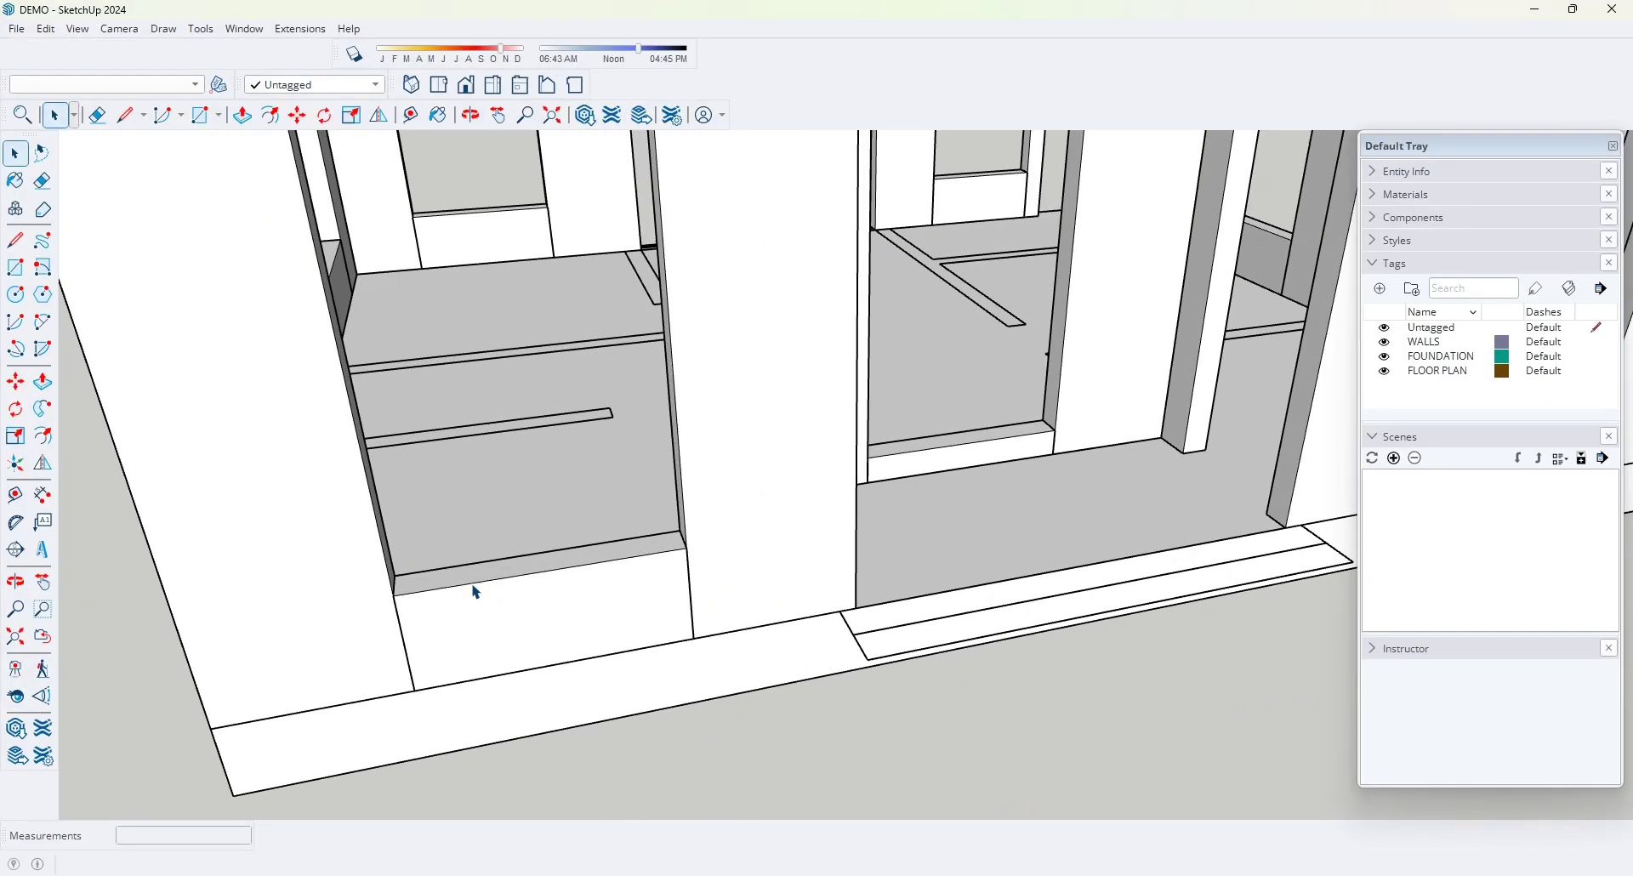
middle_drag(474, 587, 671, 627)
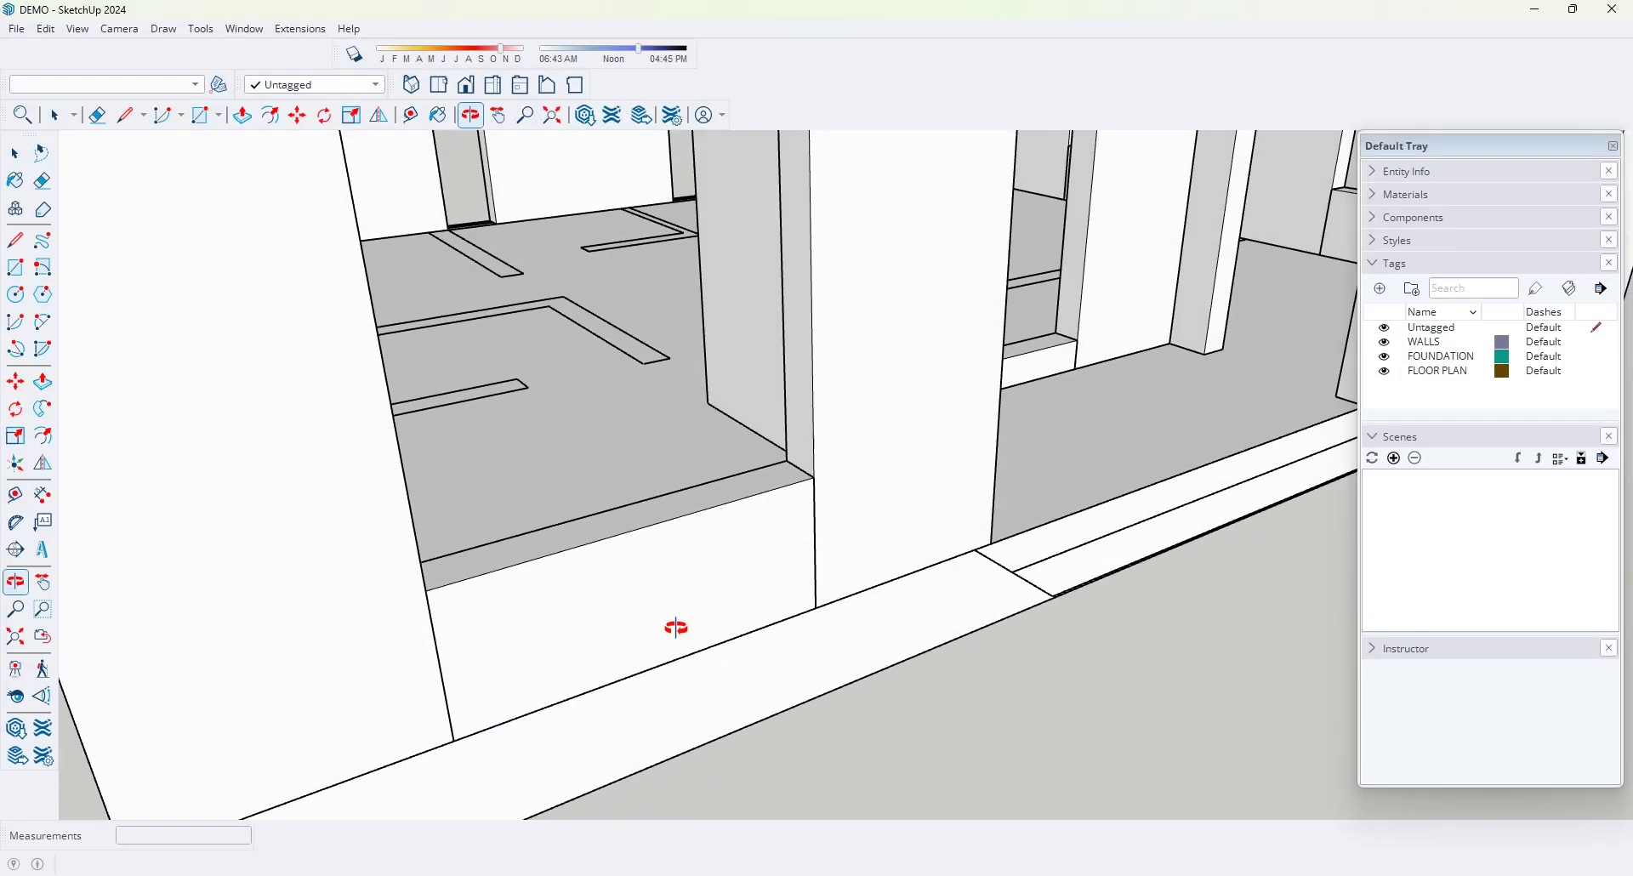
middle_drag(712, 534, 698, 636)
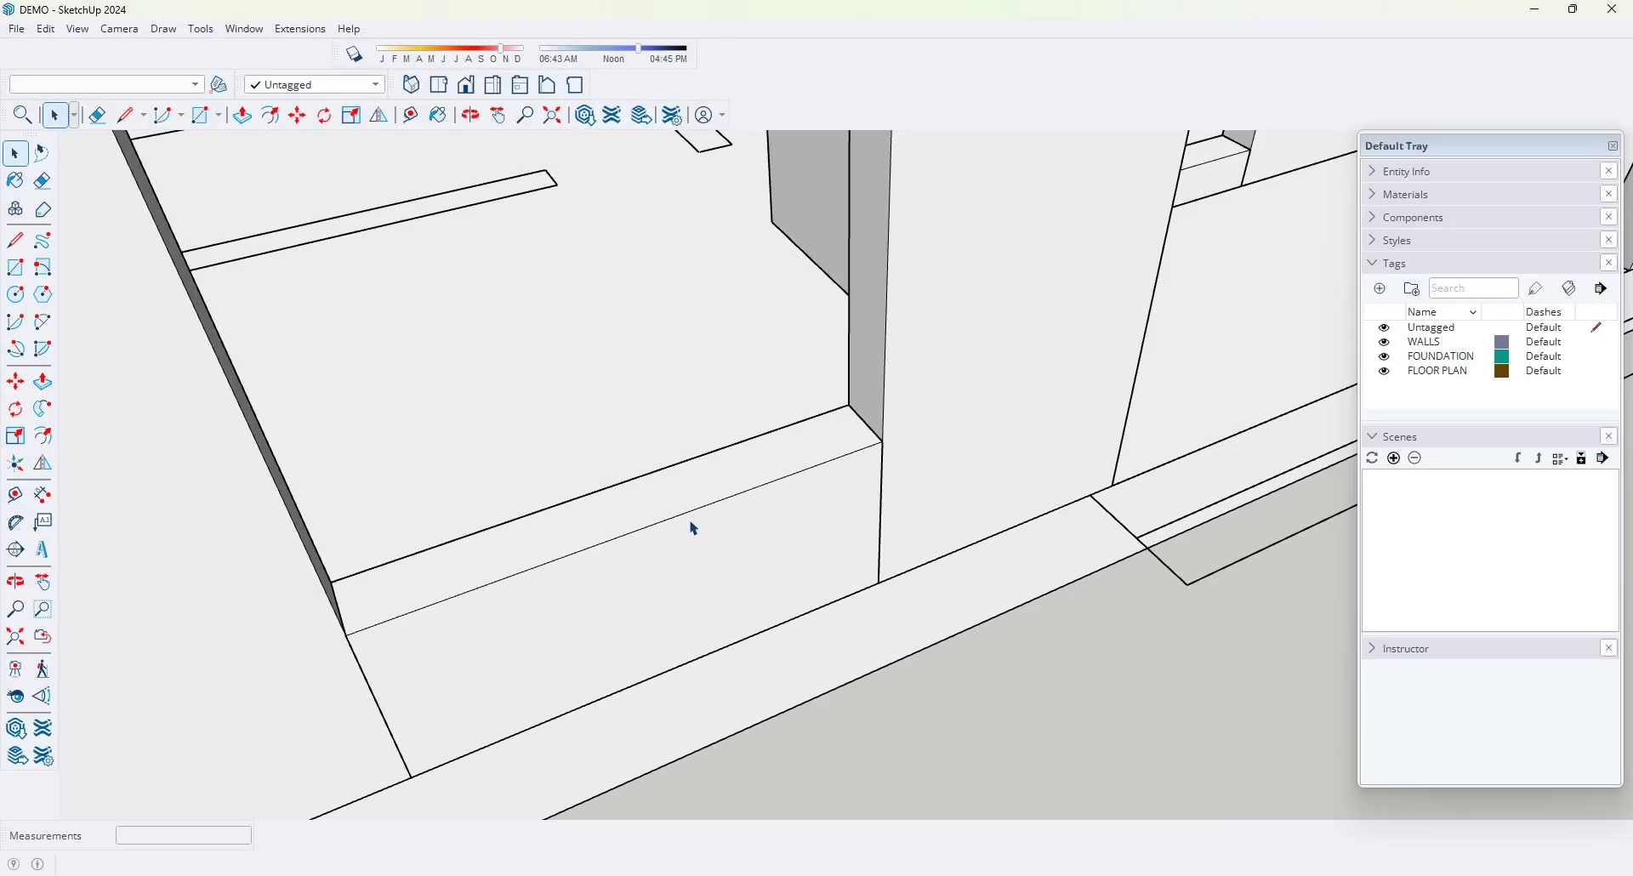
- Examine the recessed front entrance area and the low walls beneath its window openings
scroll(694, 529, down, 5)
middle_drag(893, 503, 722, 510)
scroll(793, 553, down, 5)
scroll(766, 398, up, 8)
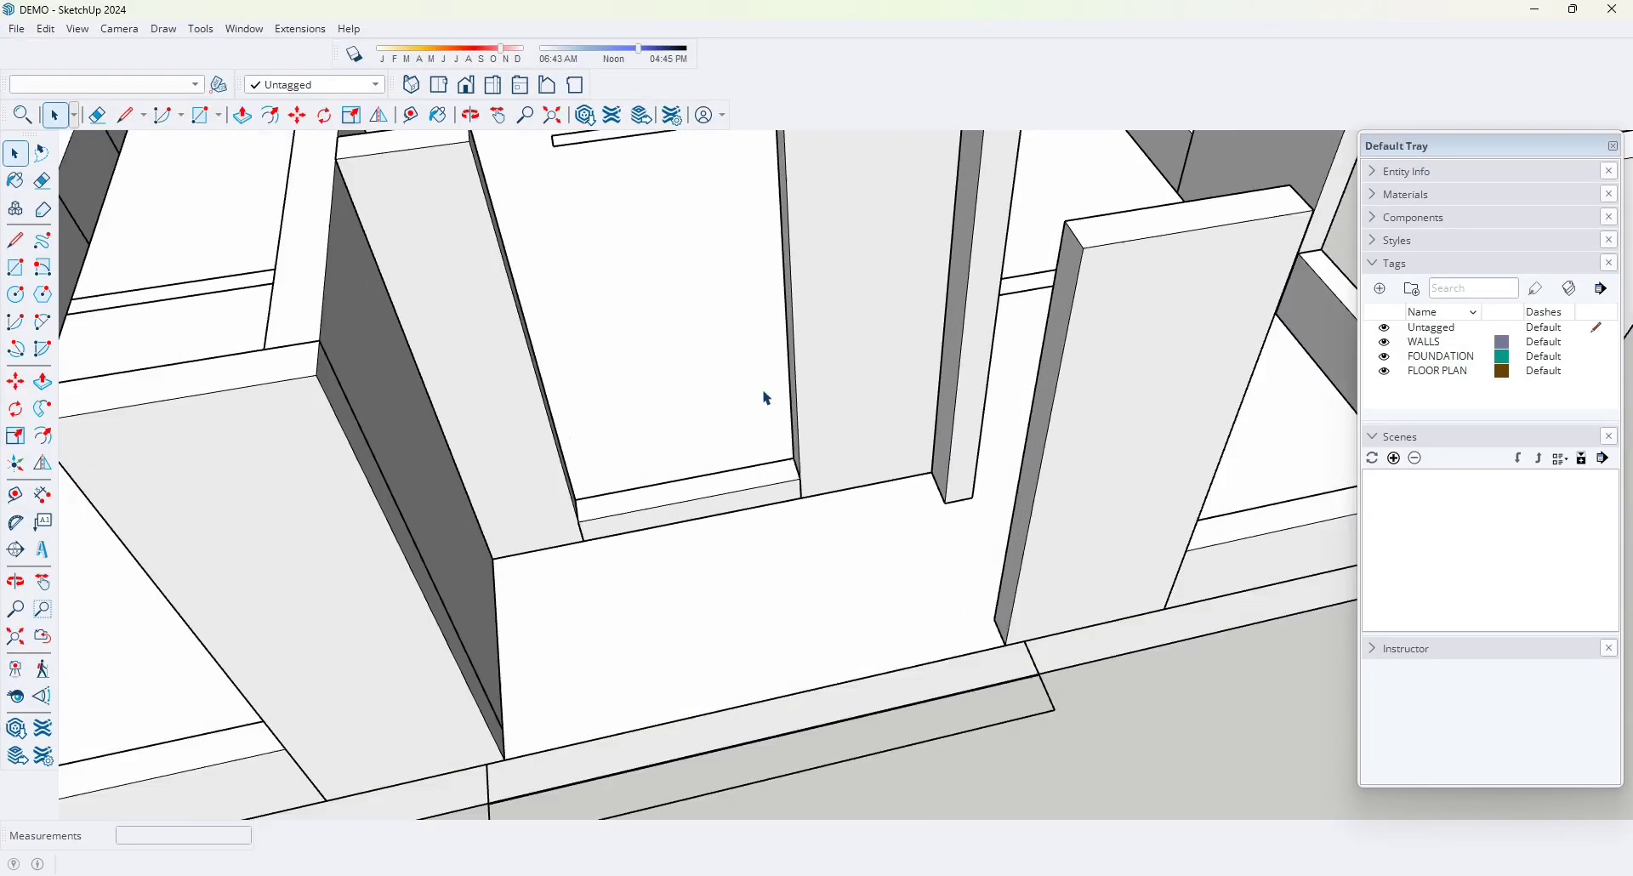
scroll(766, 398, down, 3)
middle_drag(751, 441, 731, 194)
scroll(789, 586, down, 5)
middle_drag(790, 585, 754, 267)
scroll(691, 609, up, 2)
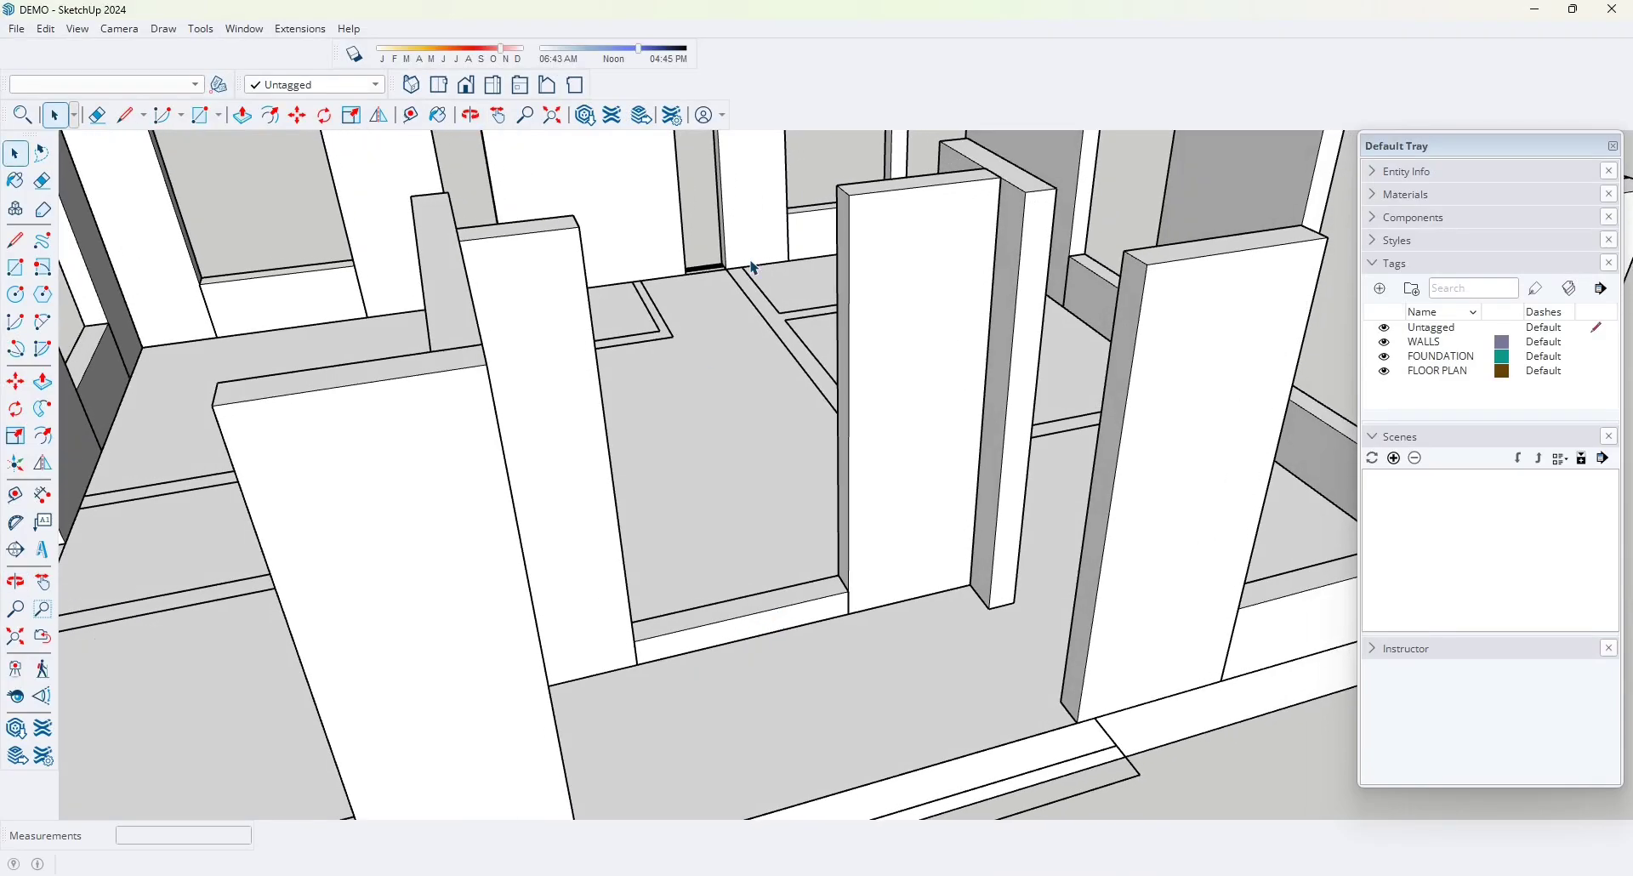
scroll(700, 638, up, 3)
scroll(748, 627, down, 3)
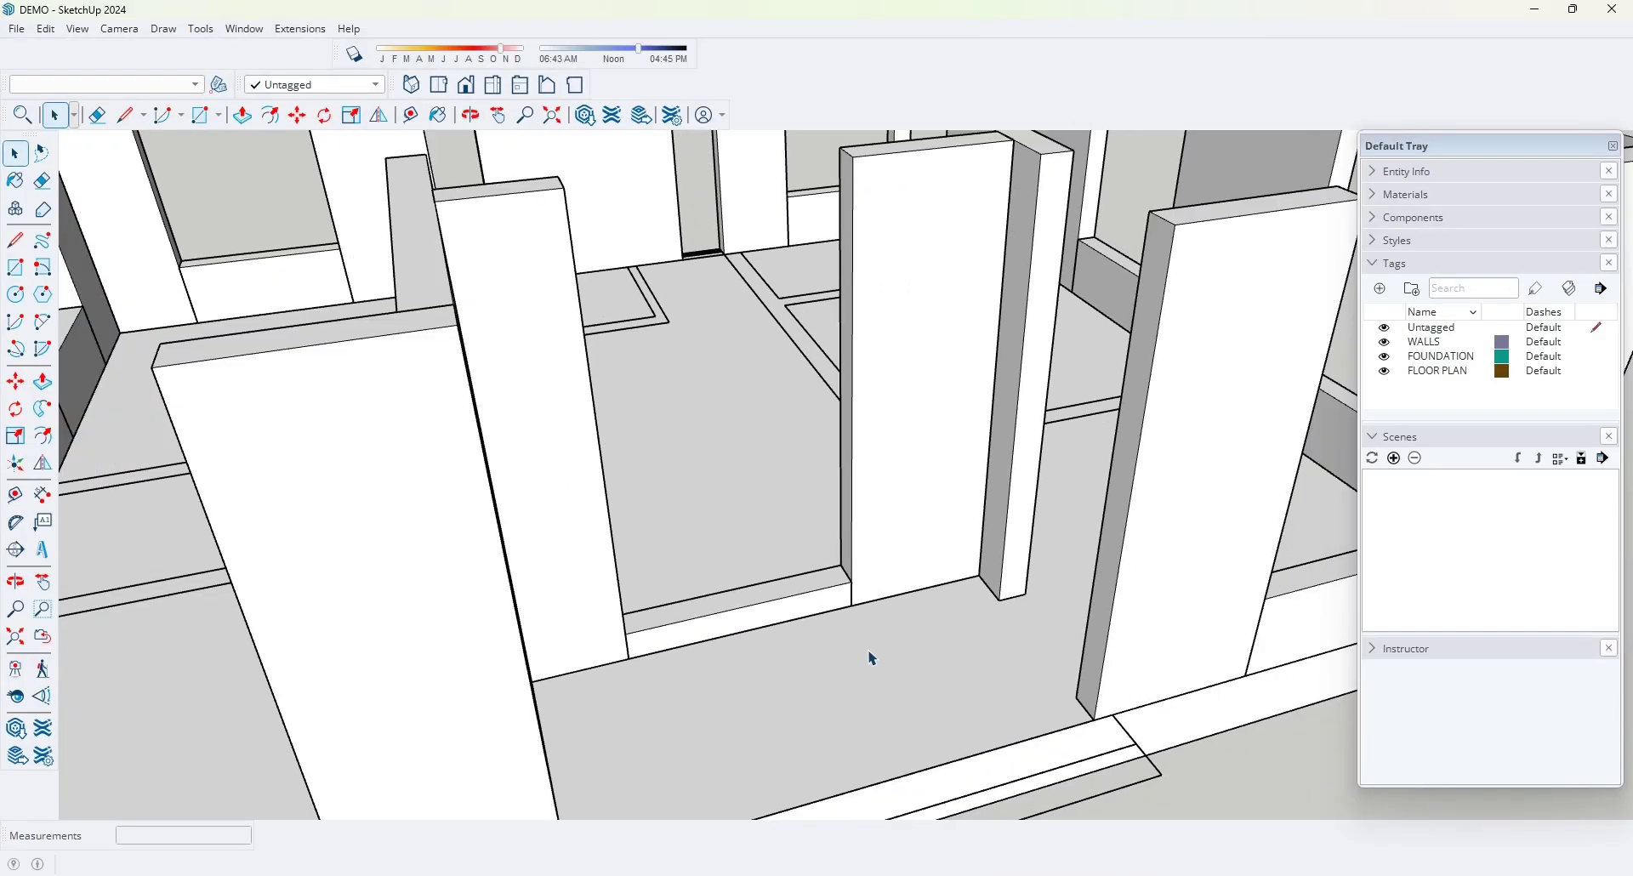
middle_drag(881, 658, 1064, 700)
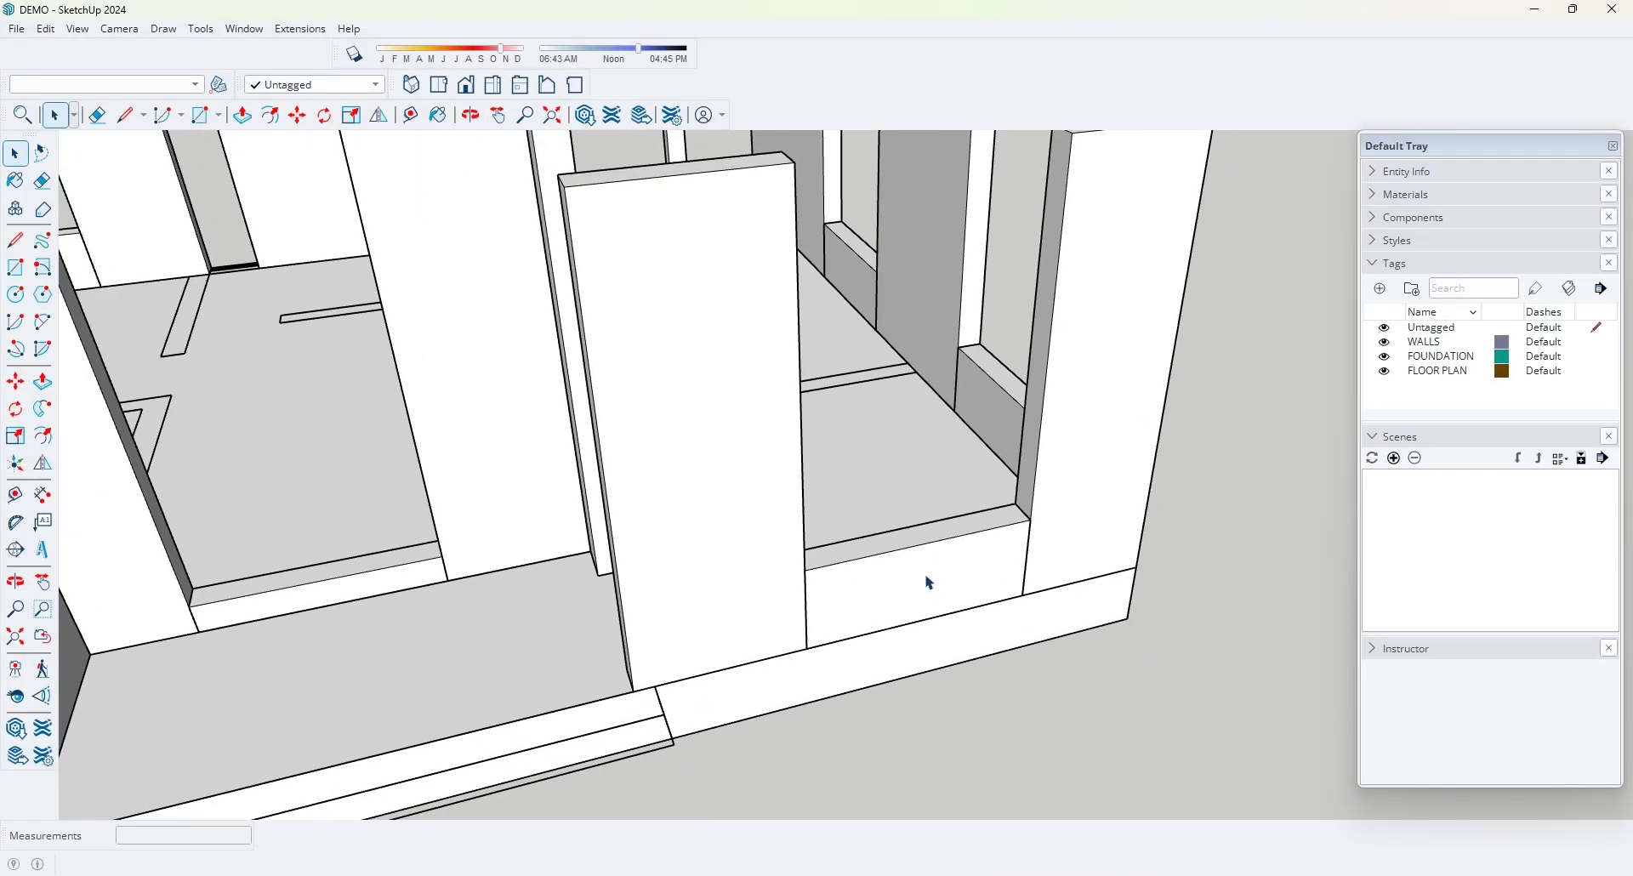
- Raise the top face of the low wall beneath the narrow window opening beside the thin wall segment using Push/Pull
middle_drag(930, 584, 667, 606)
scroll(658, 644, up, 2)
scroll(657, 644, up, 1)
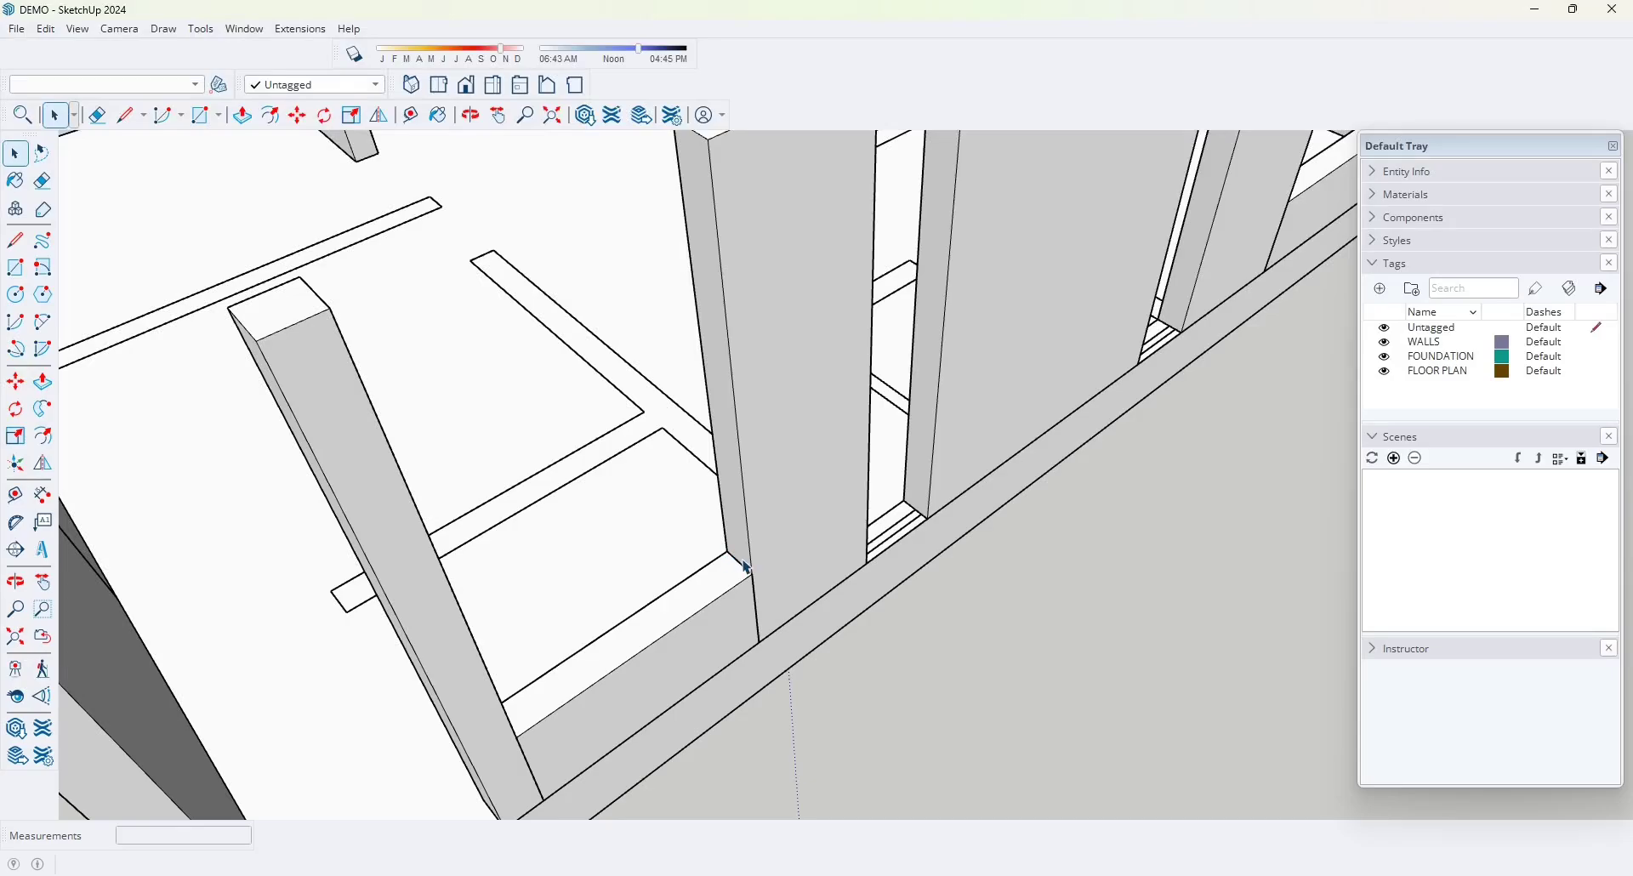
middle_drag(708, 594, 635, 590)
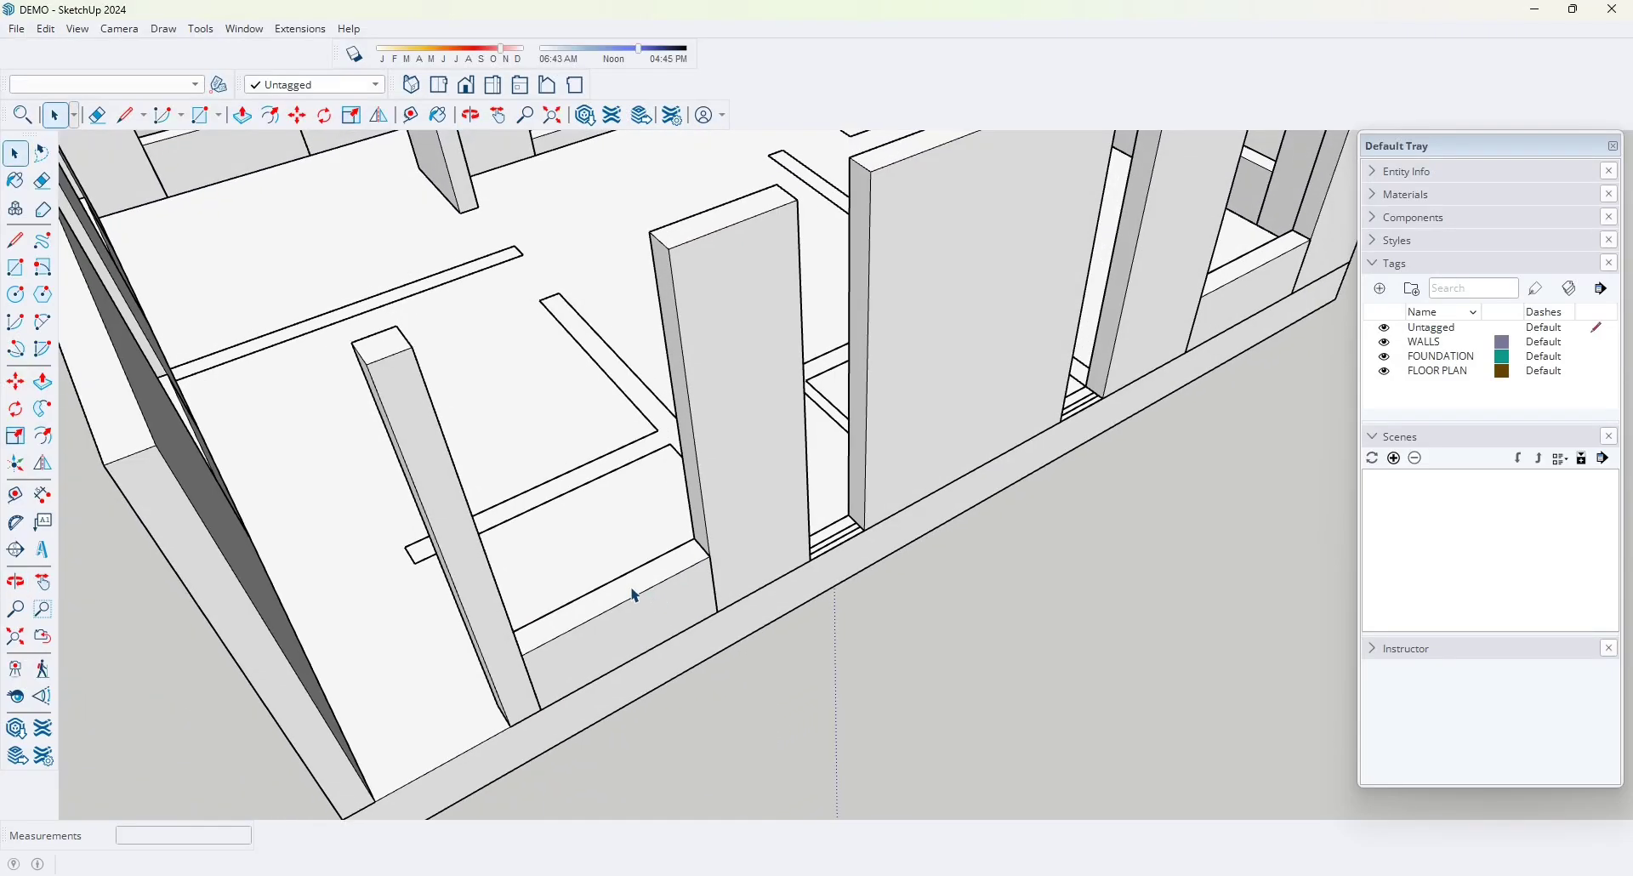
scroll(626, 590, up, 2)
double_click(632, 595)
click(631, 597)
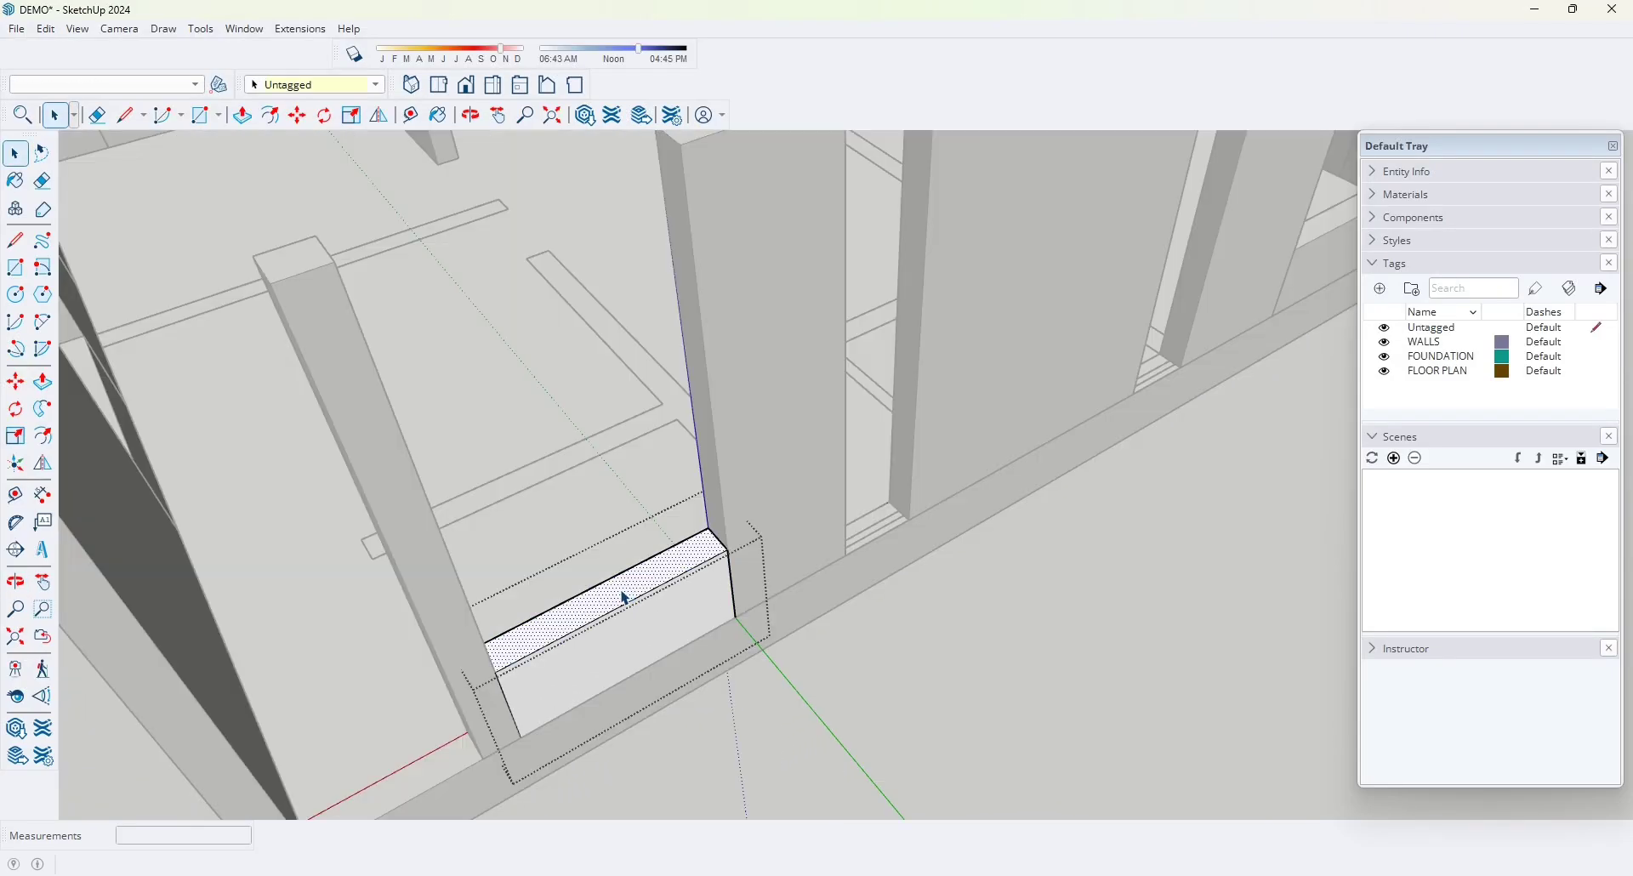
key(p)
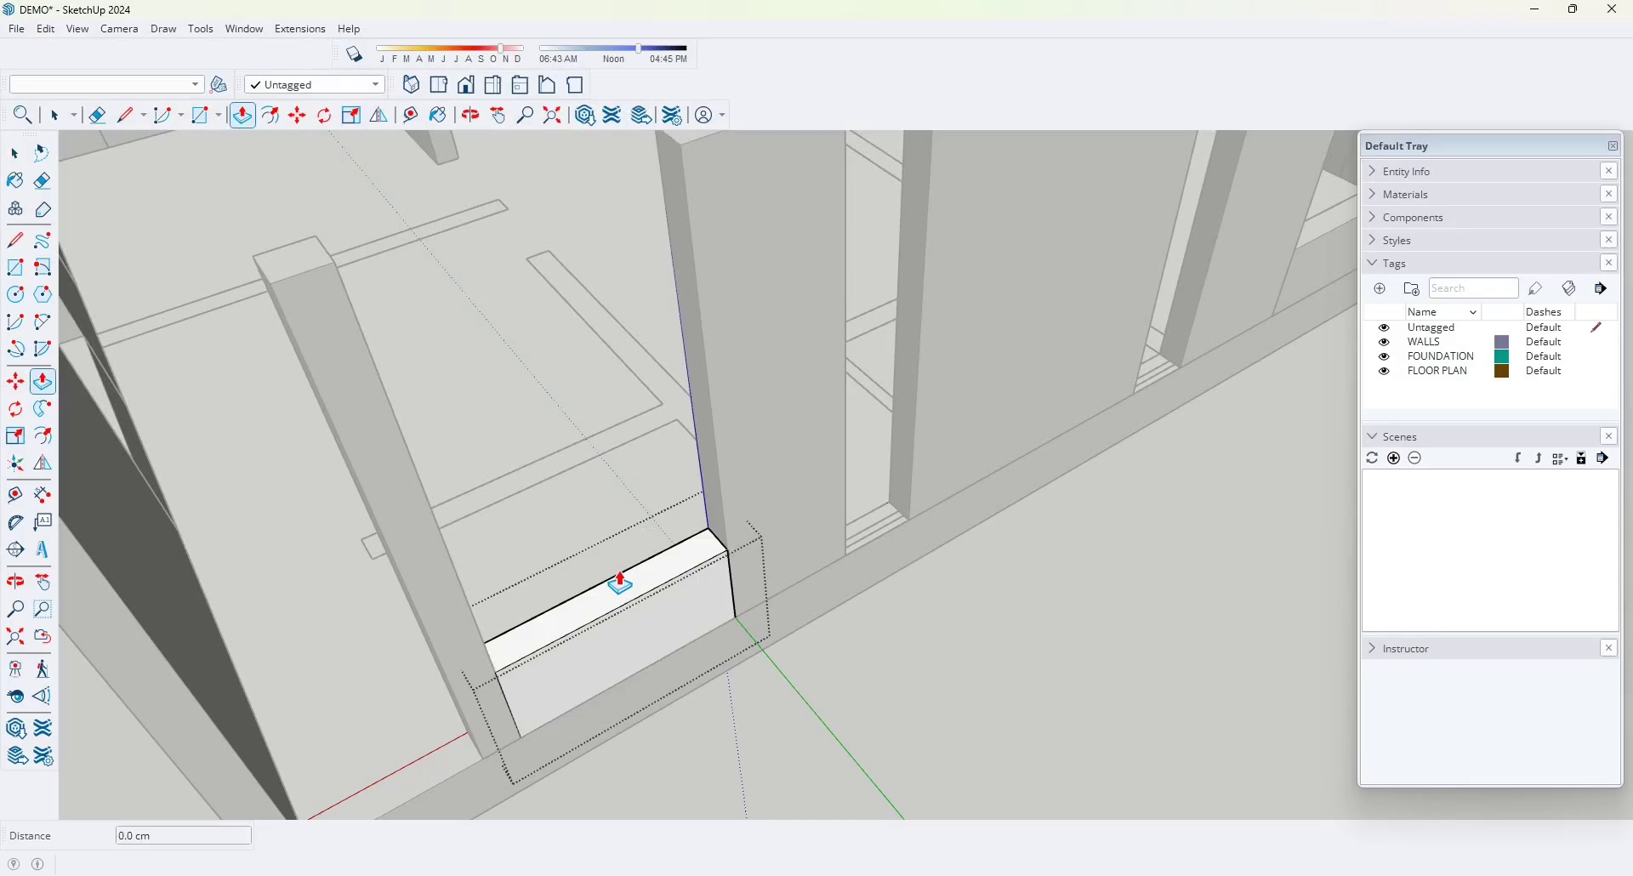
drag(620, 582, 614, 510)
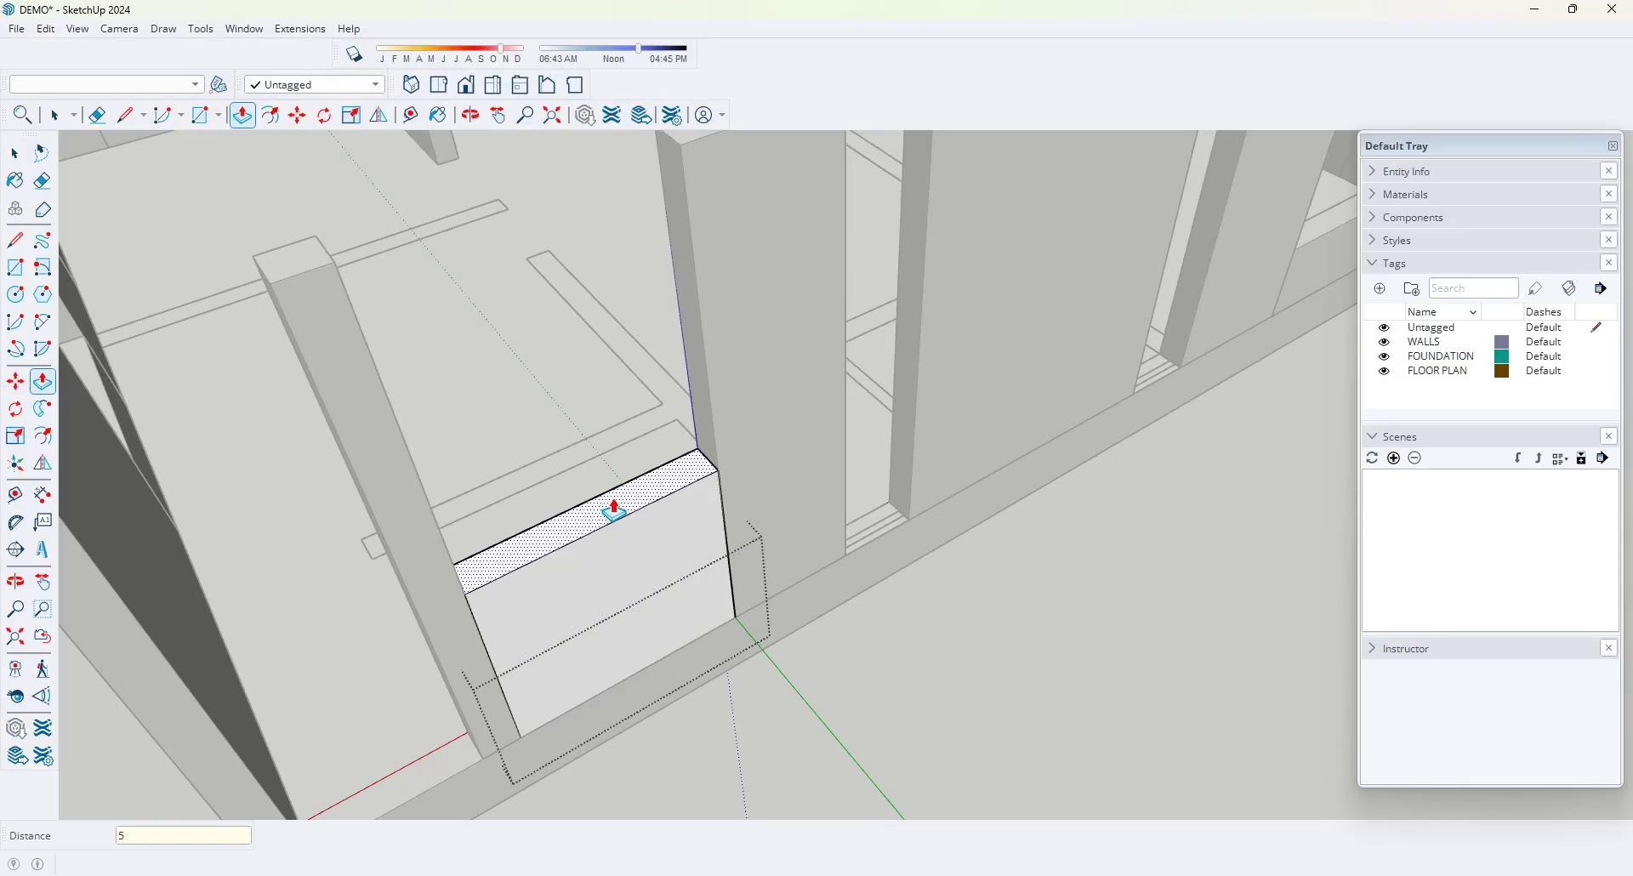
text(5)
key(Return)
middle_drag(700, 478, 328, 583)
key(space)
key(space)
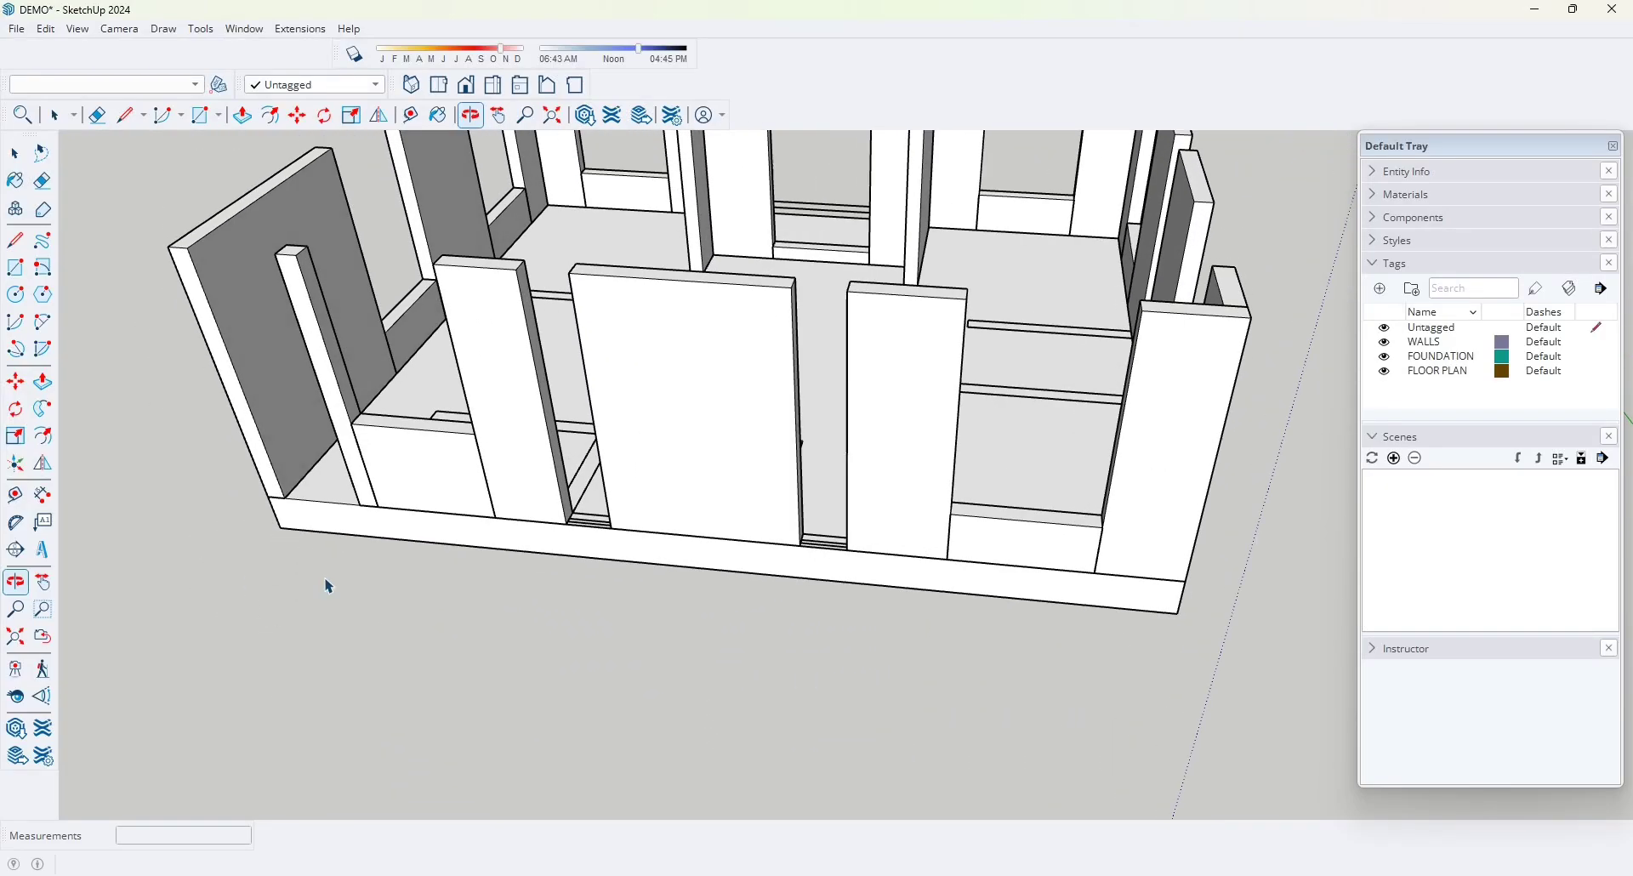
- Hide the WALLS tag and show it again, and view the list of available tags
middle_drag(579, 476, 936, 664)
key(space)
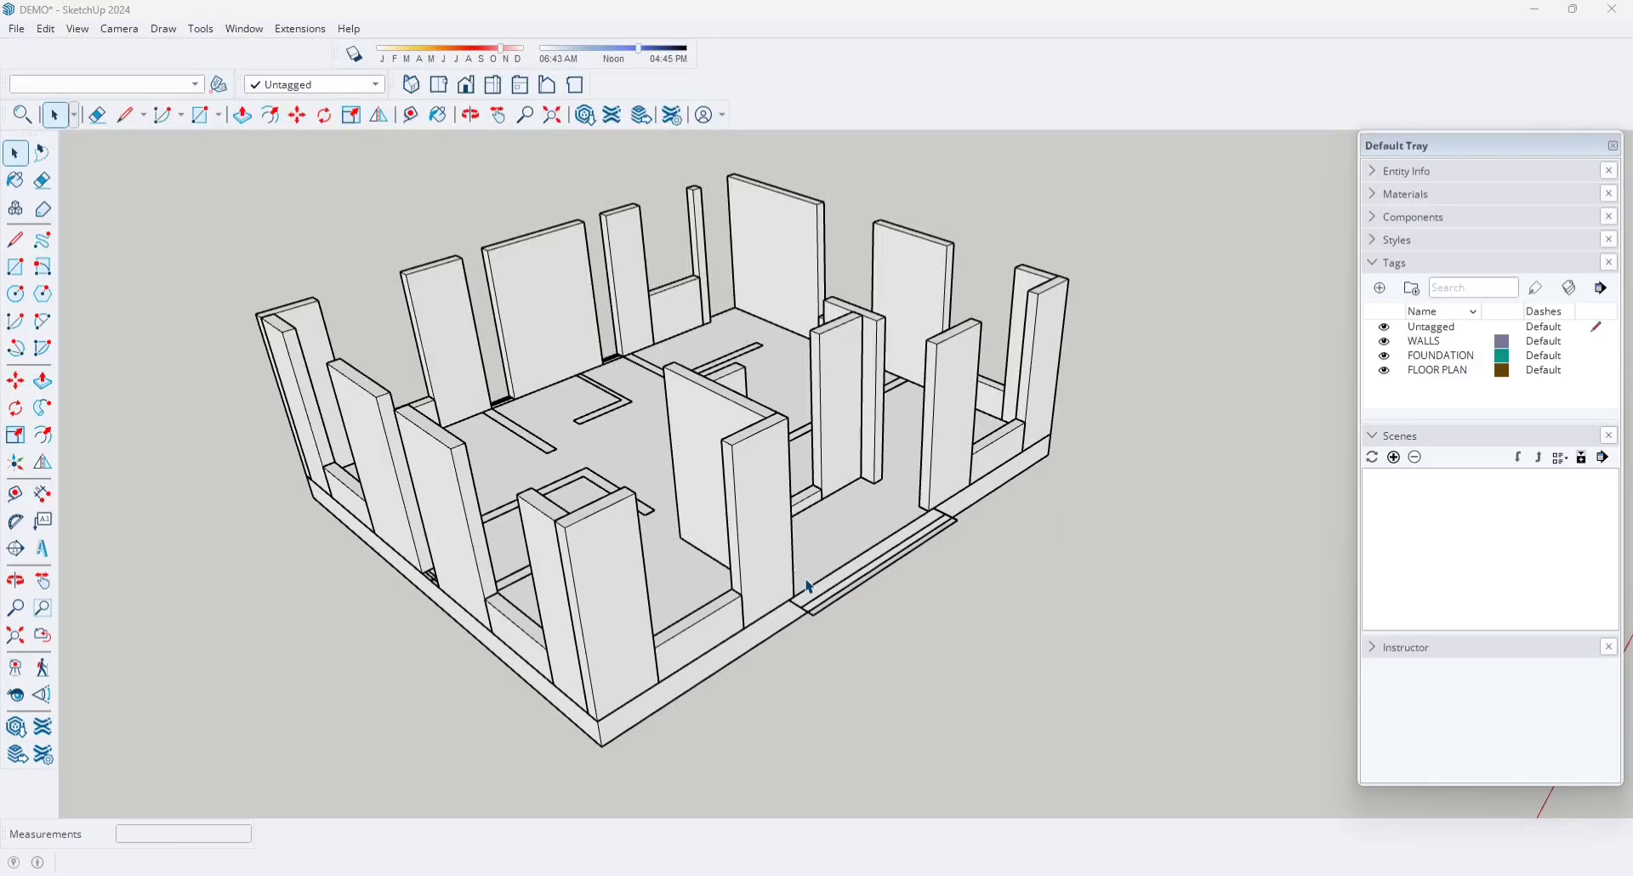
middle_drag(808, 587, 765, 553)
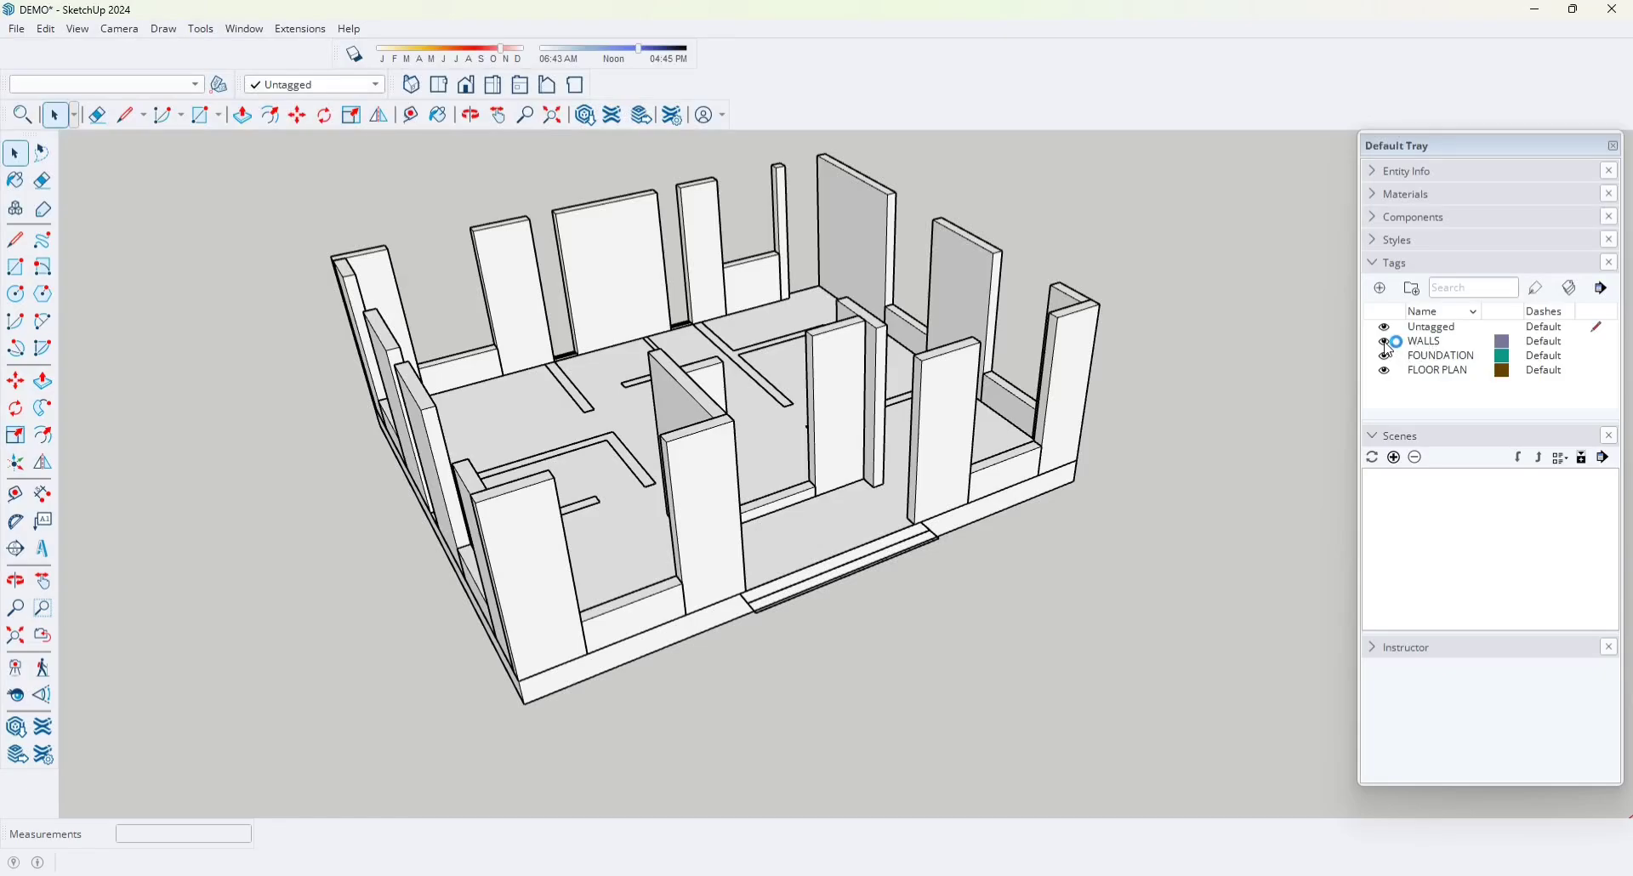
click(1386, 343)
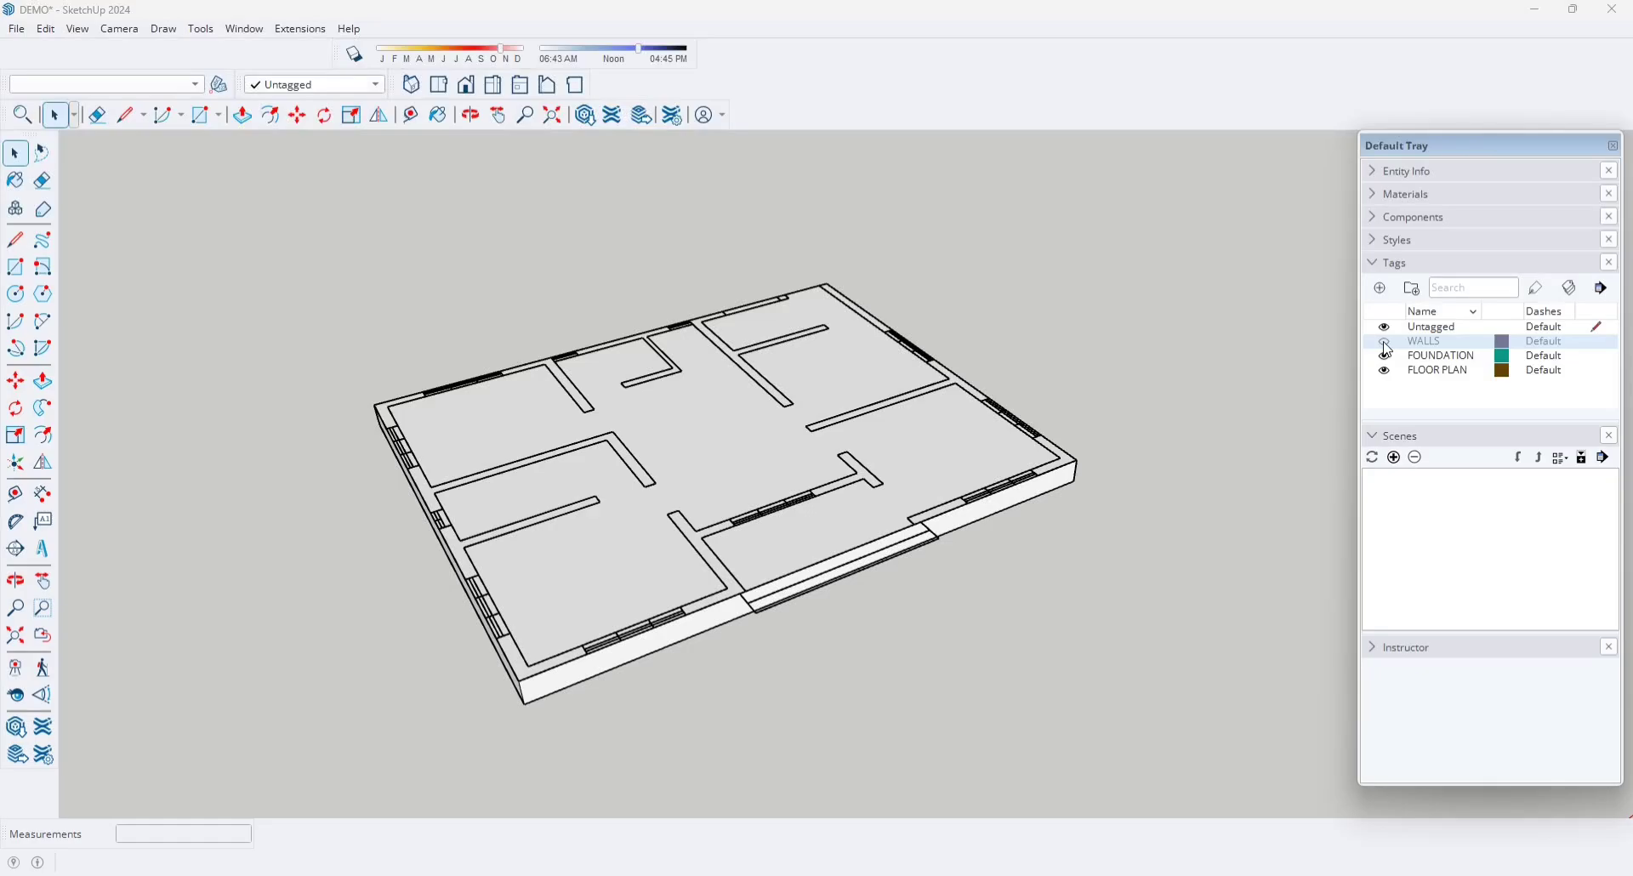
click(1387, 343)
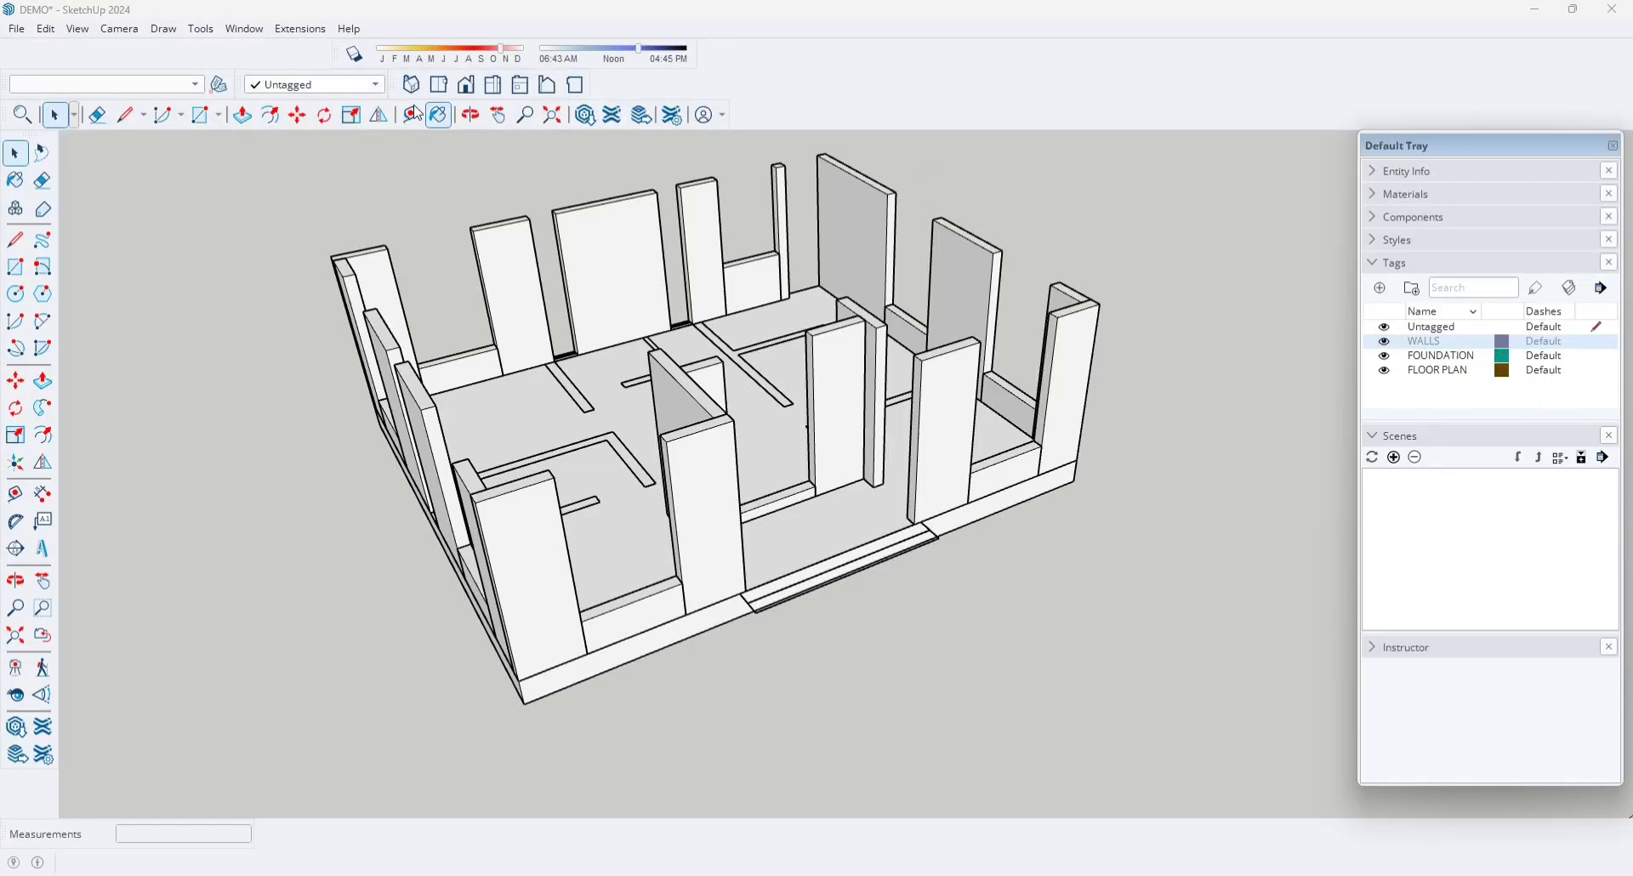
click(375, 85)
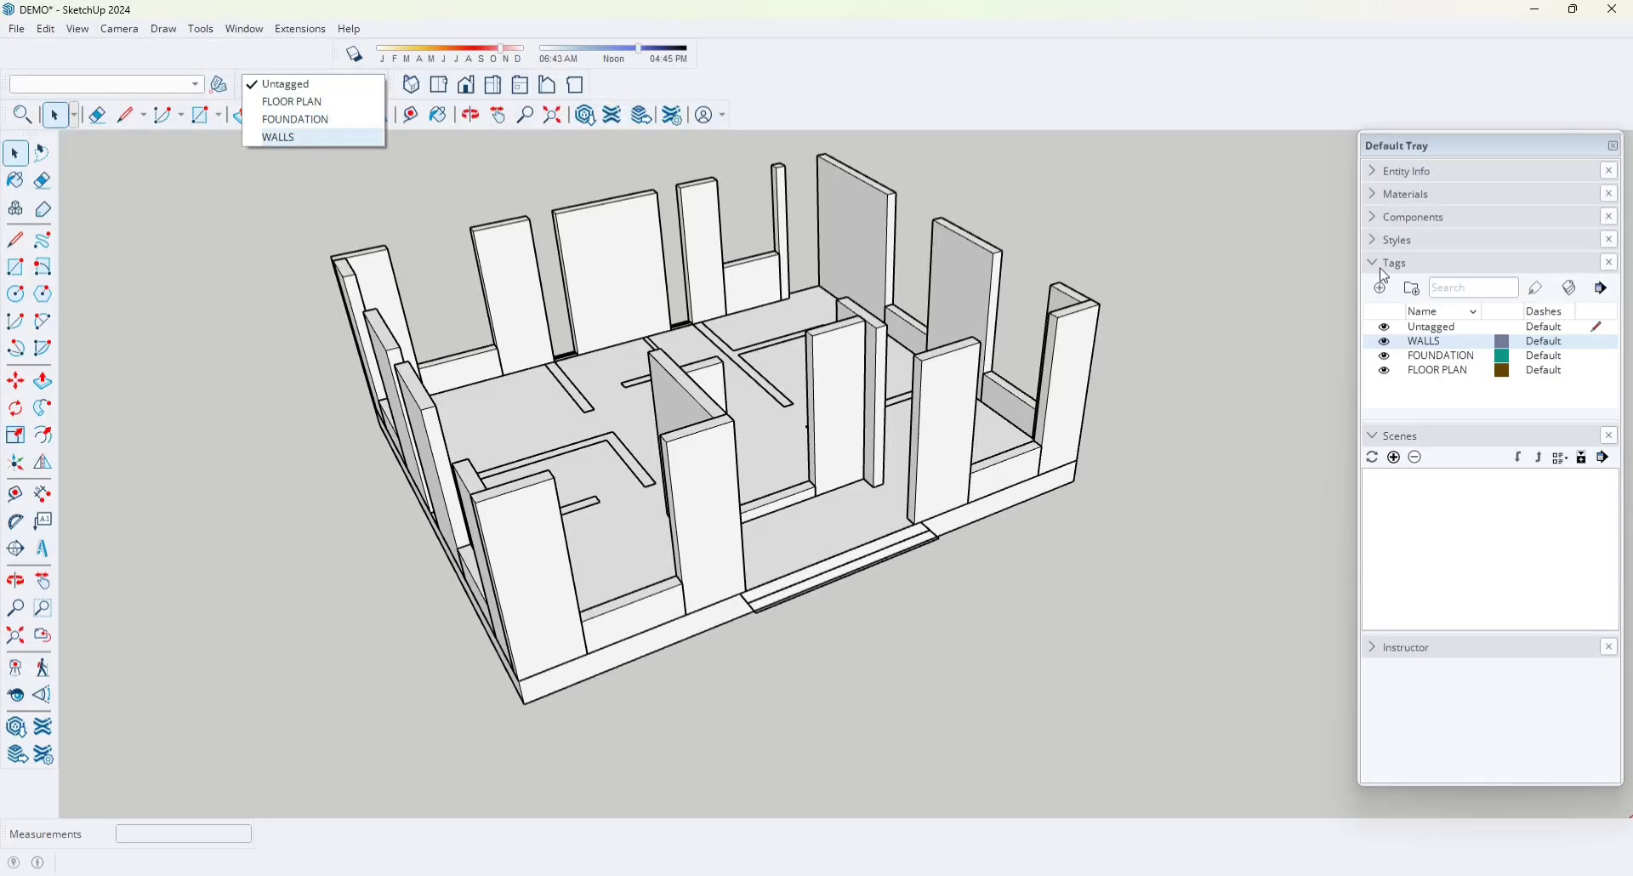
- Check the tagged geometry by hiding WALLS, FOUNDATION and FLOOR PLAN one by one and showing them all again
click(1386, 343)
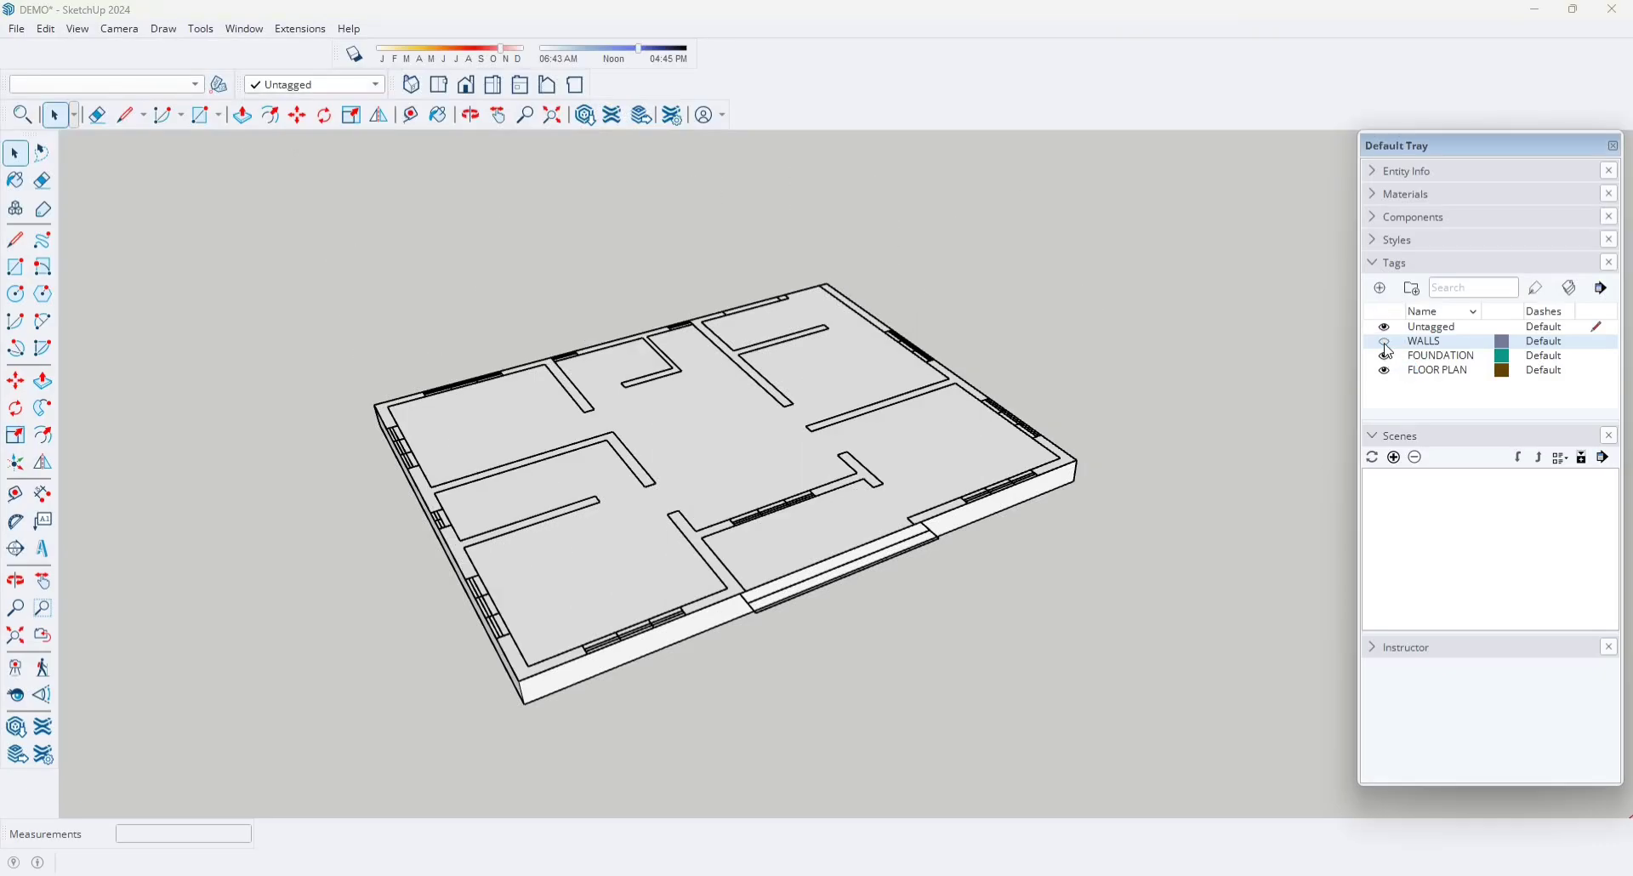
click(1386, 358)
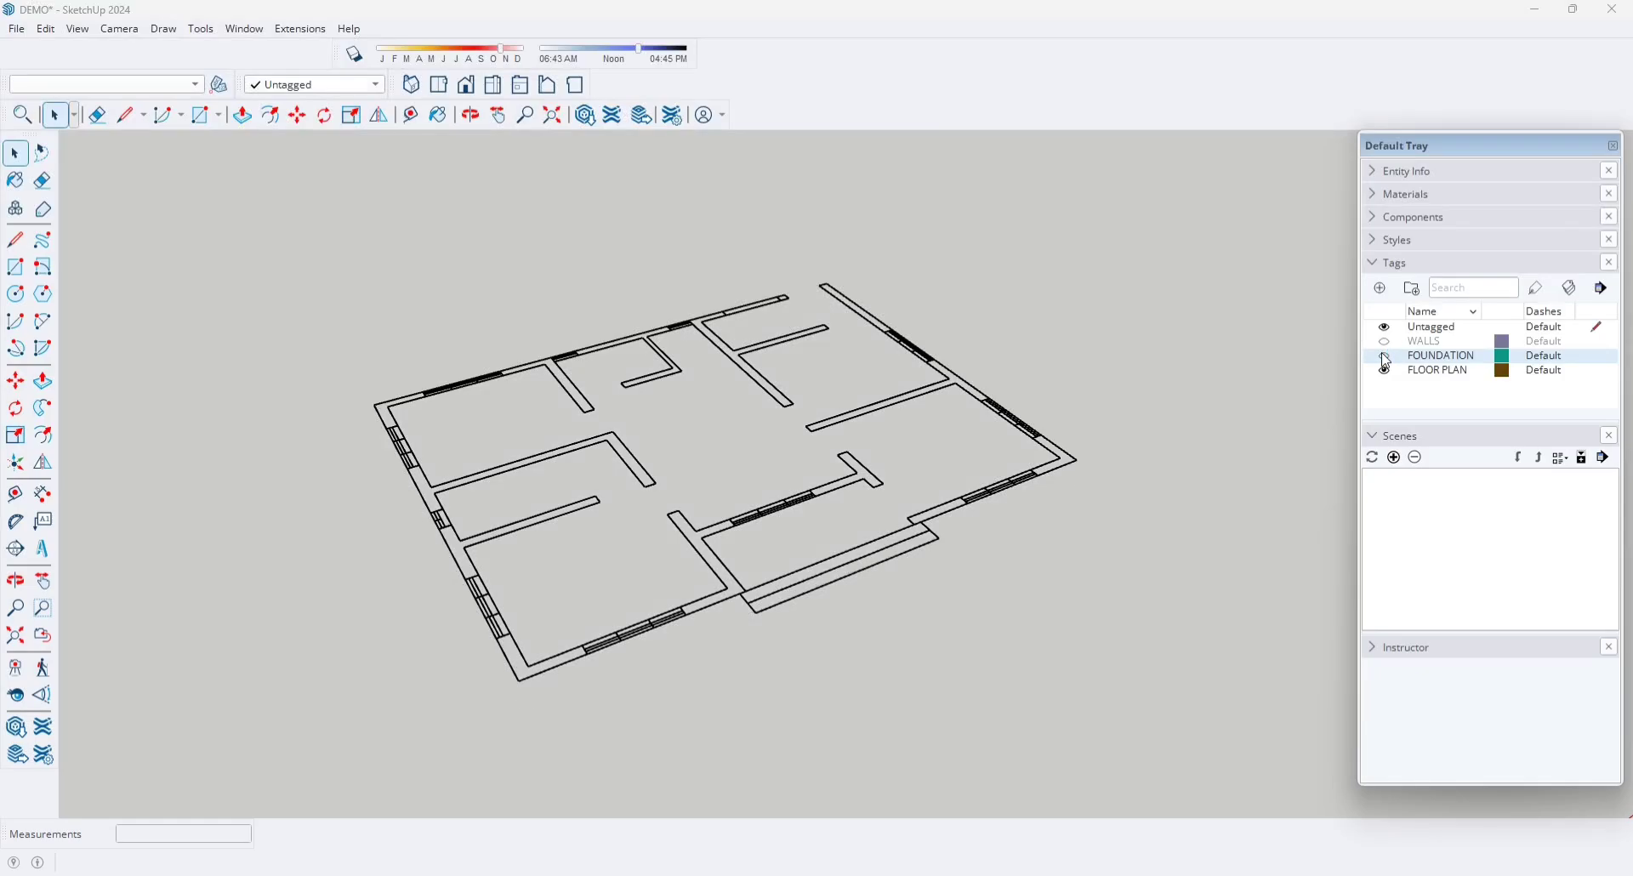
click(1388, 373)
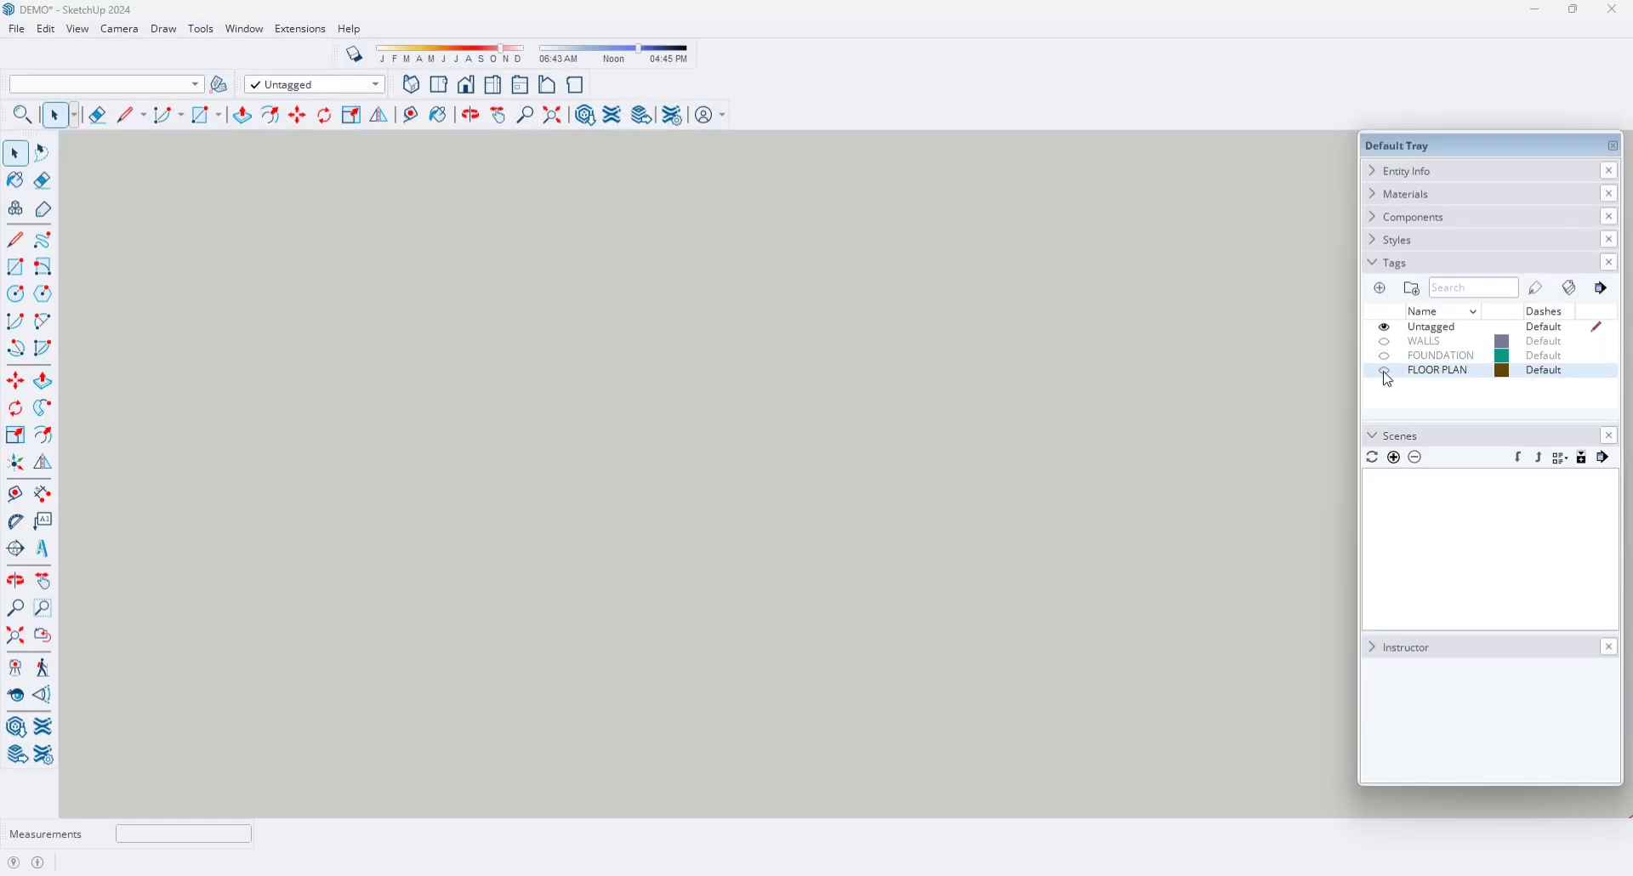
click(1386, 373)
click(1386, 357)
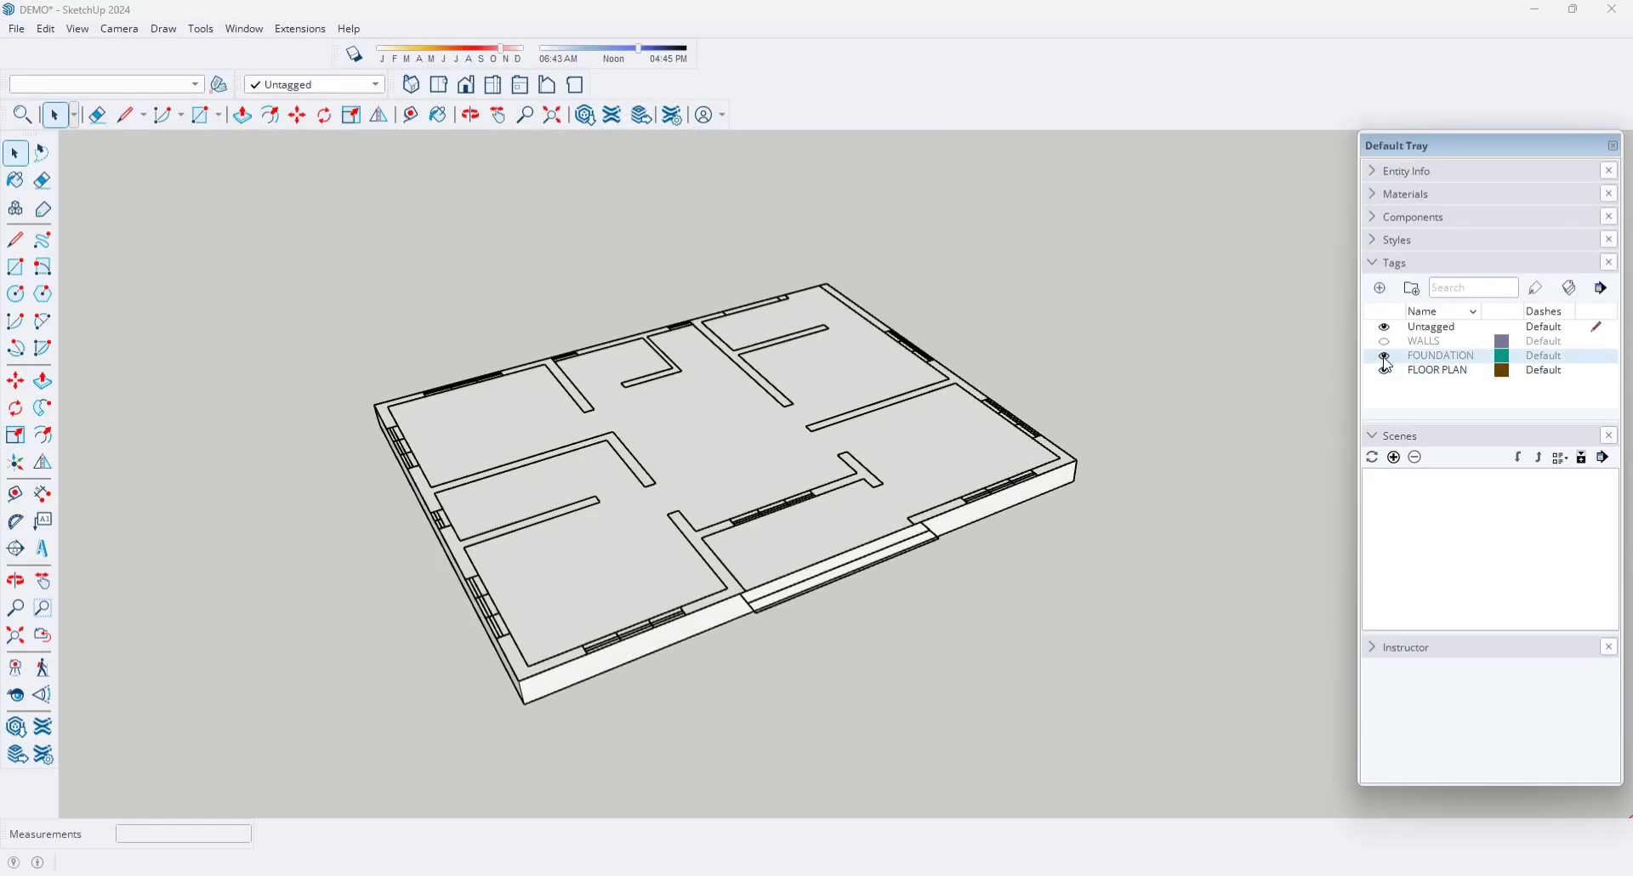
click(1386, 343)
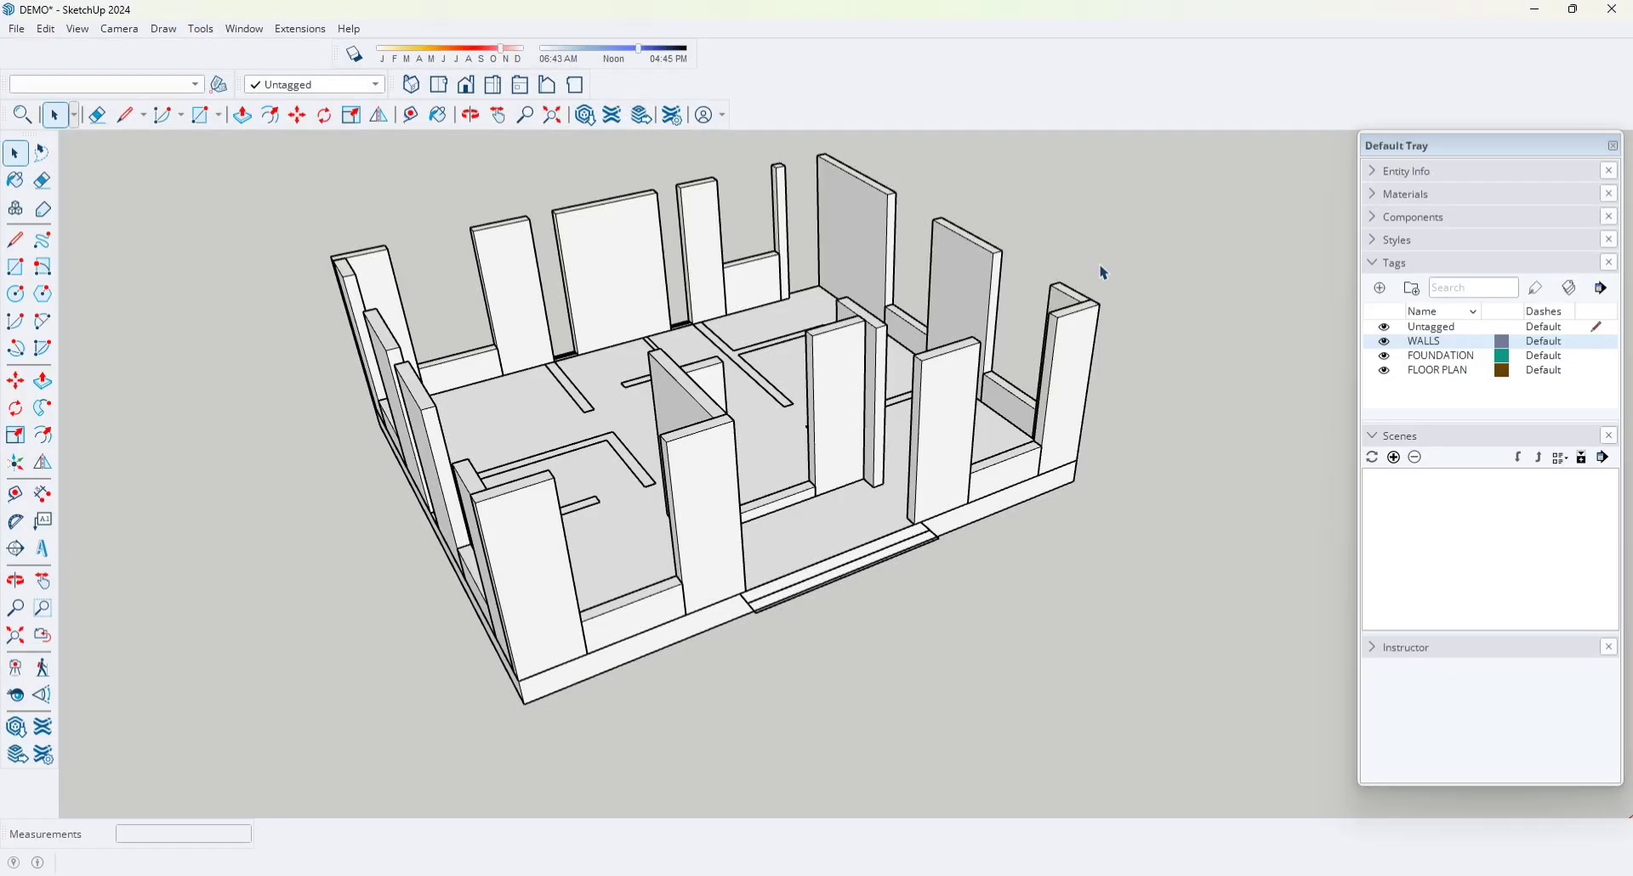
- Place a guide point 210 cm up the wall edge at the front corner window opening, measured from the foundation top
middle_drag(1012, 369, 647, 476)
scroll(444, 413, up, 5)
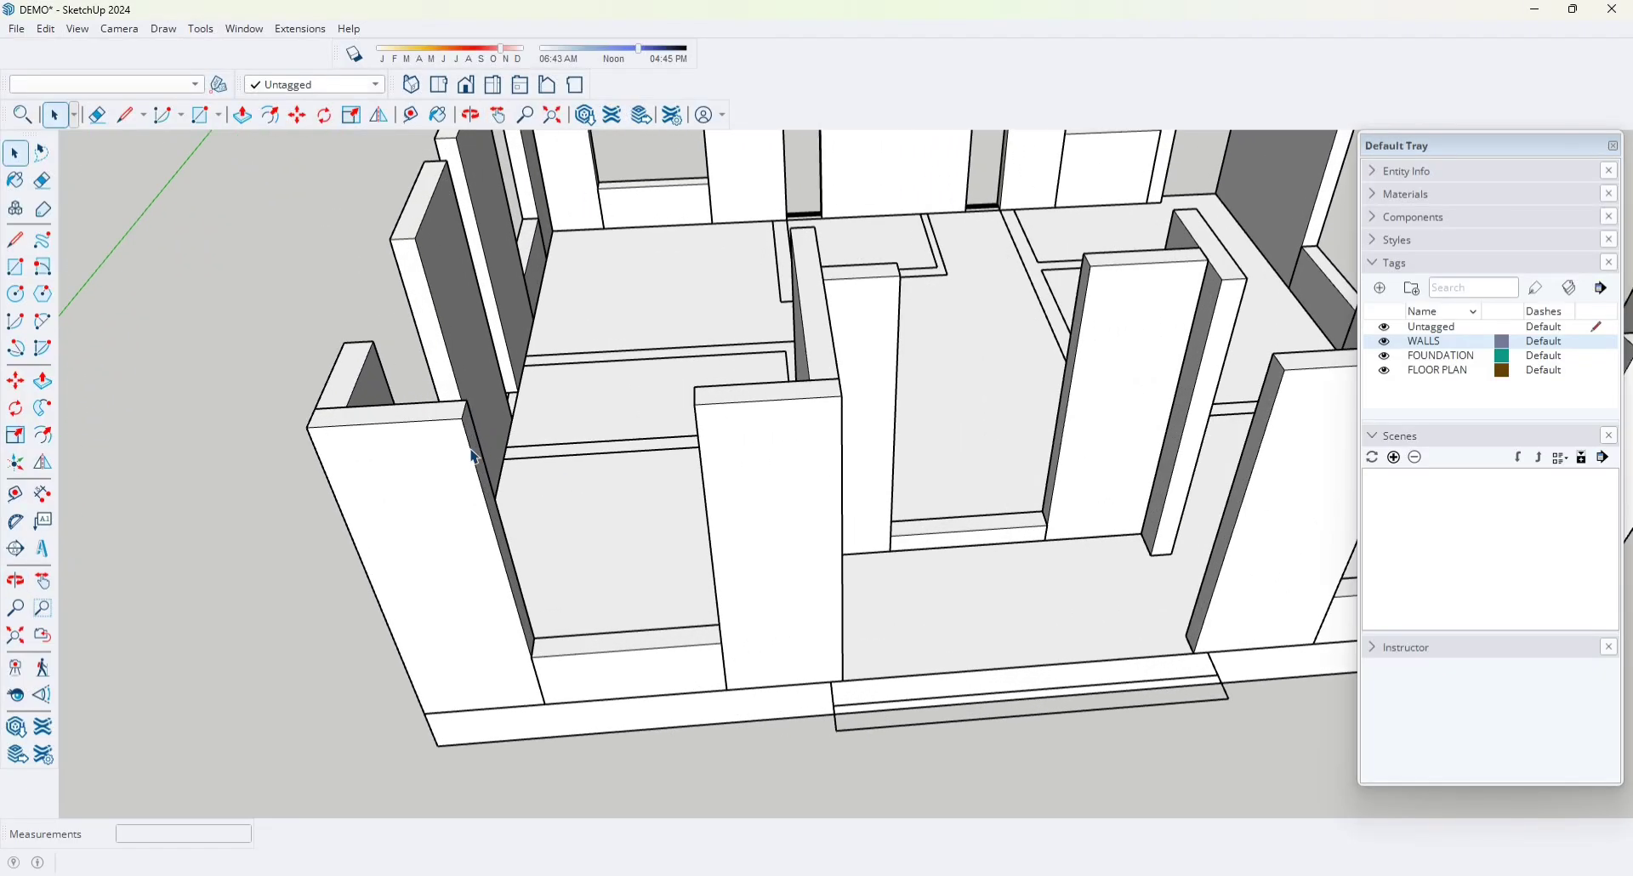
key(space)
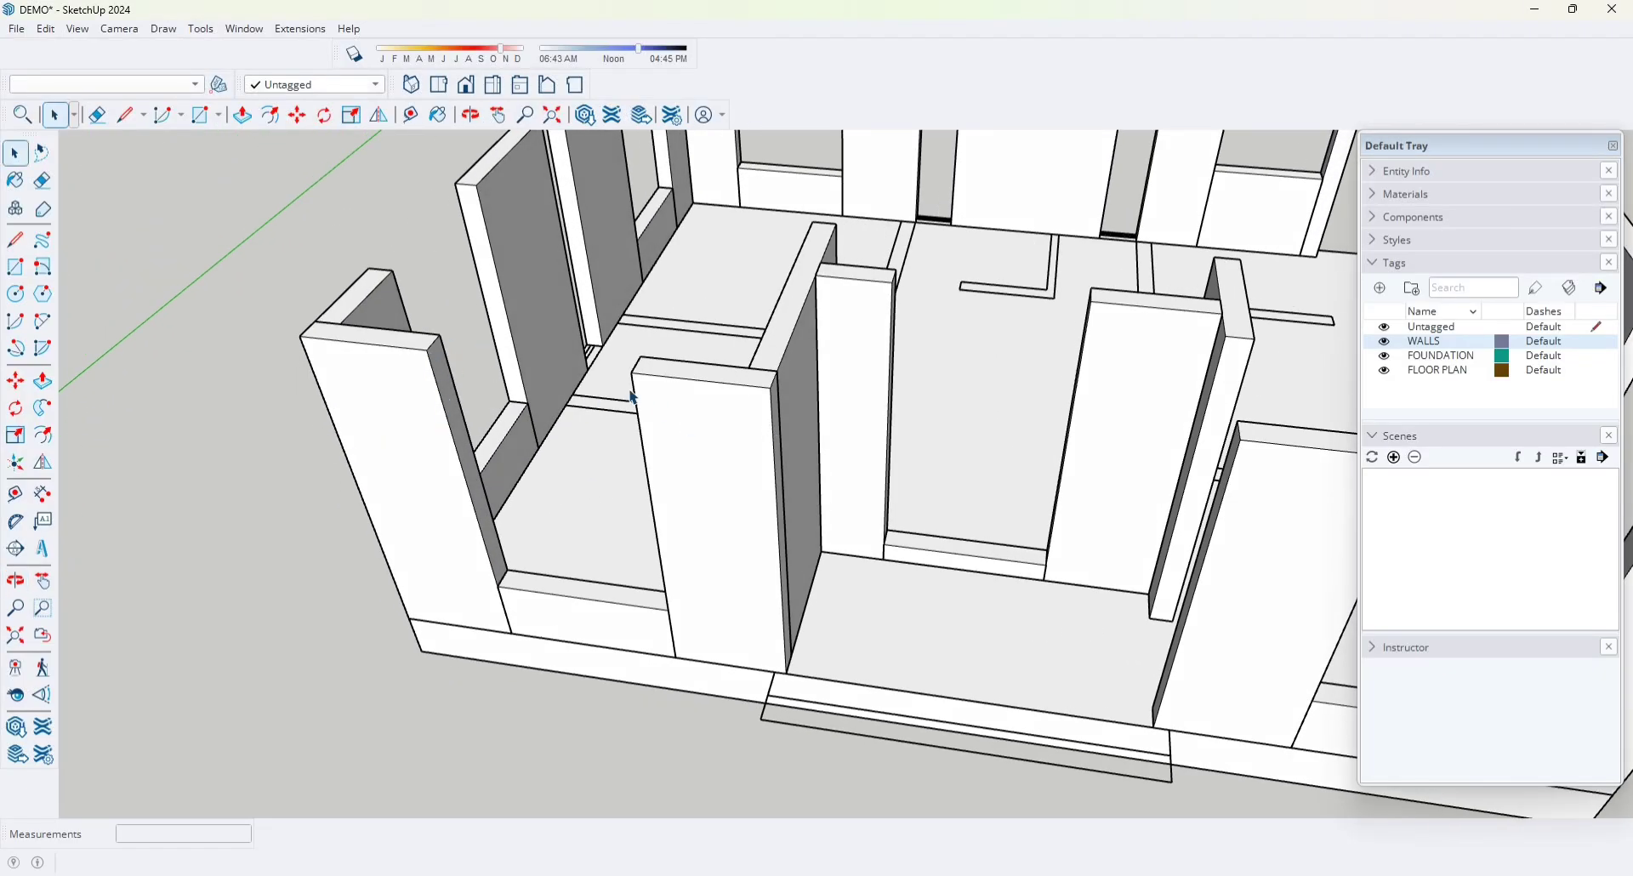
middle_drag(549, 432, 637, 456)
key(o)
drag(638, 455, 536, 582)
scroll(545, 444, up, 5)
scroll(545, 445, down, 3)
key(space)
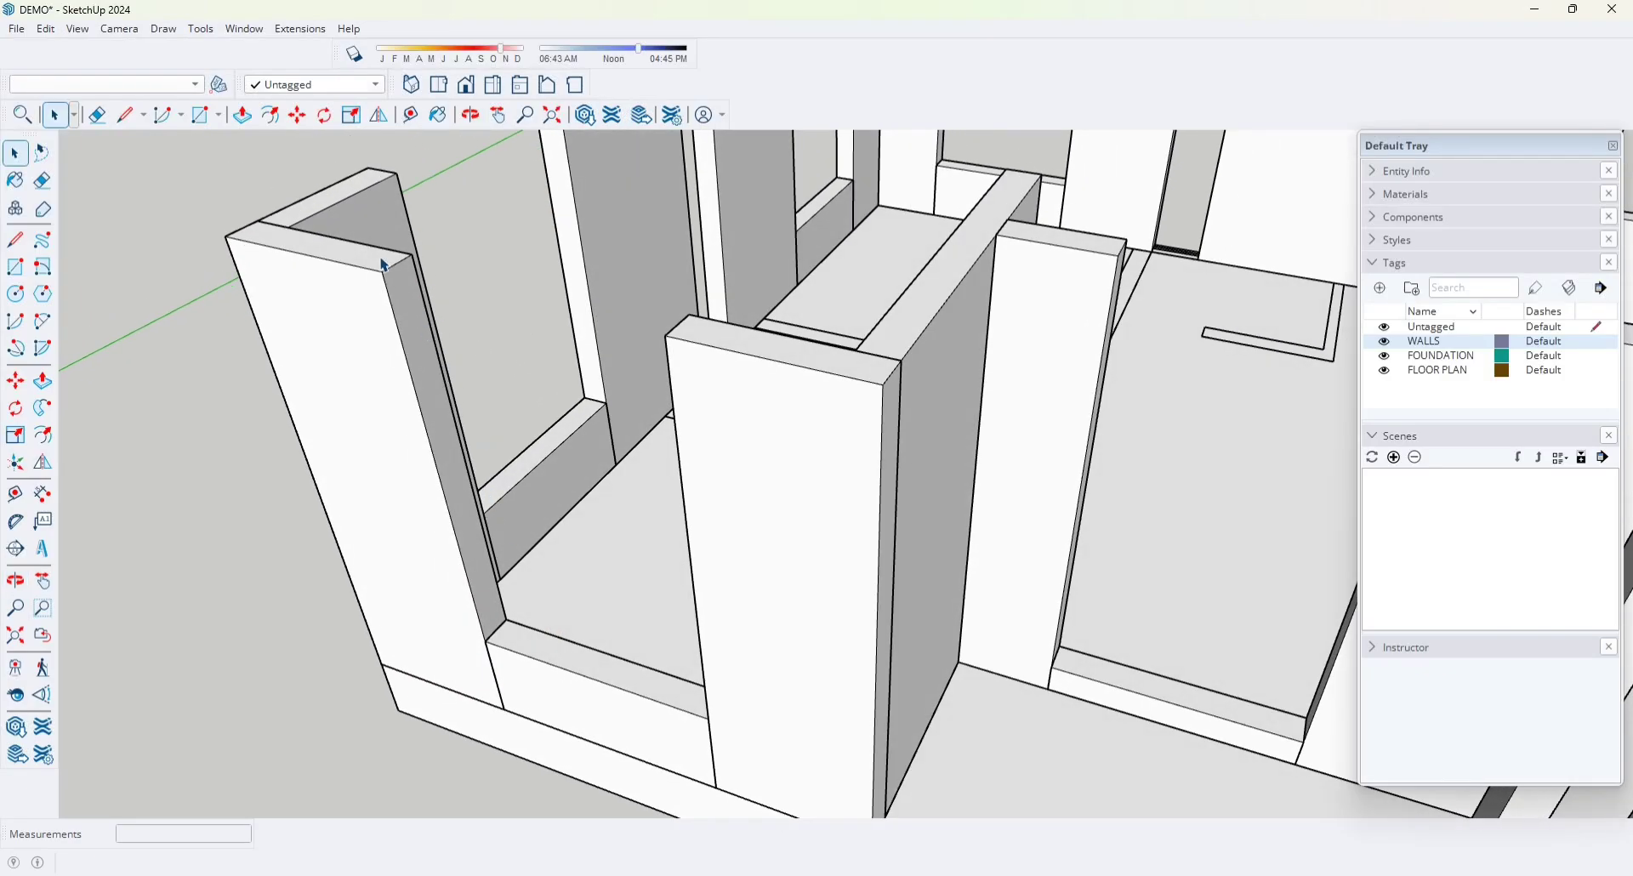
middle_drag(417, 367, 448, 292)
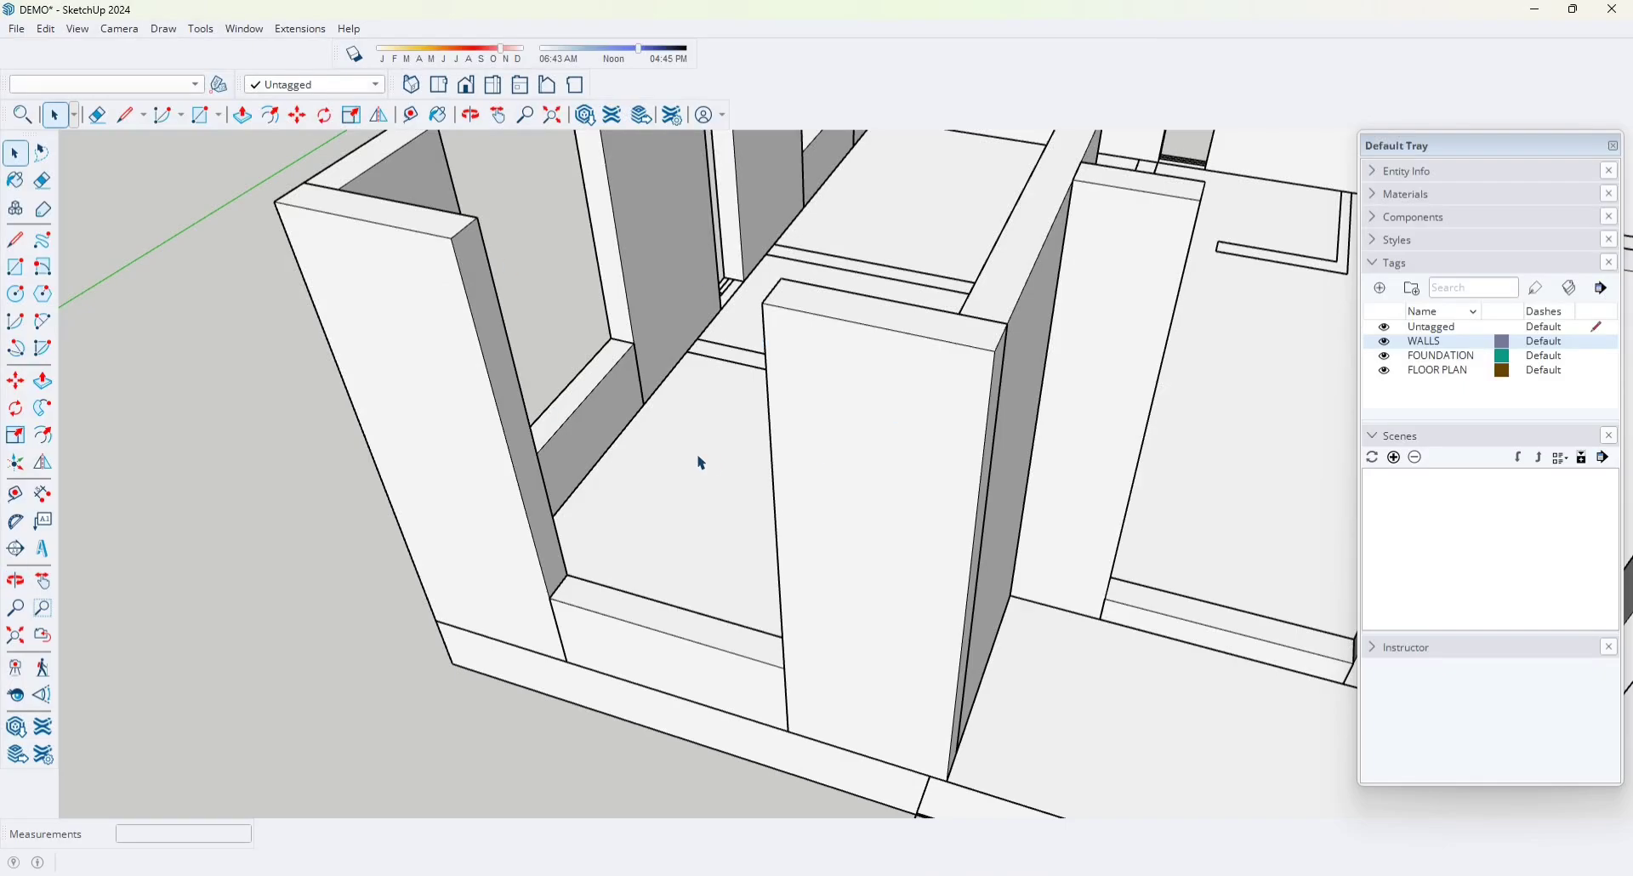
middle_drag(700, 460, 641, 451)
scroll(597, 655, up, 4)
scroll(640, 641, down, 5)
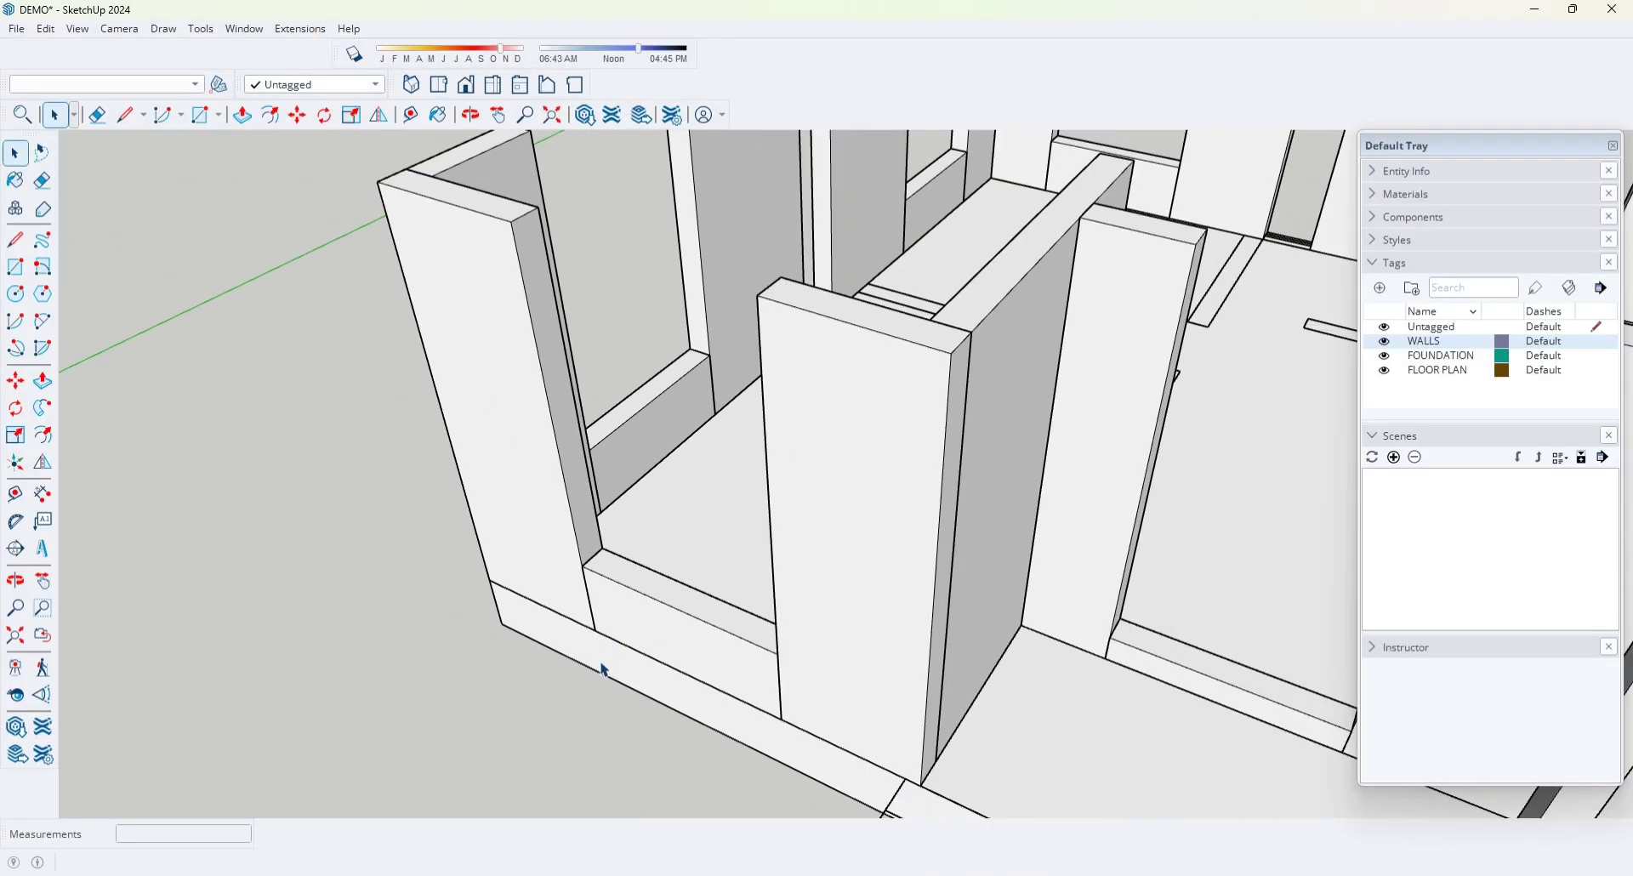
key(t)
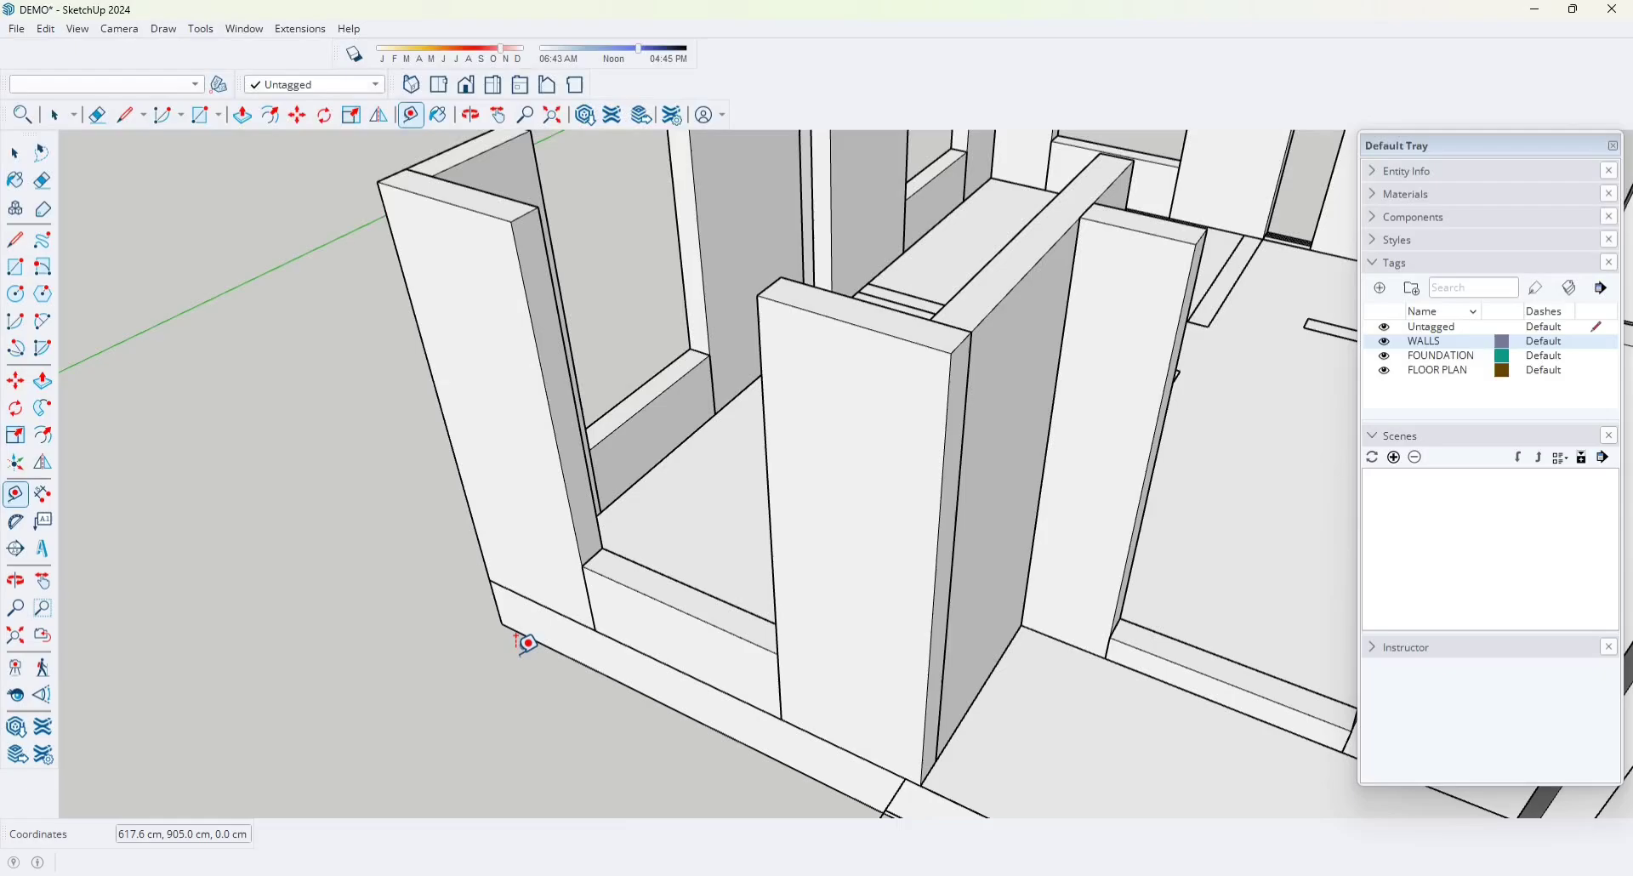
click(595, 630)
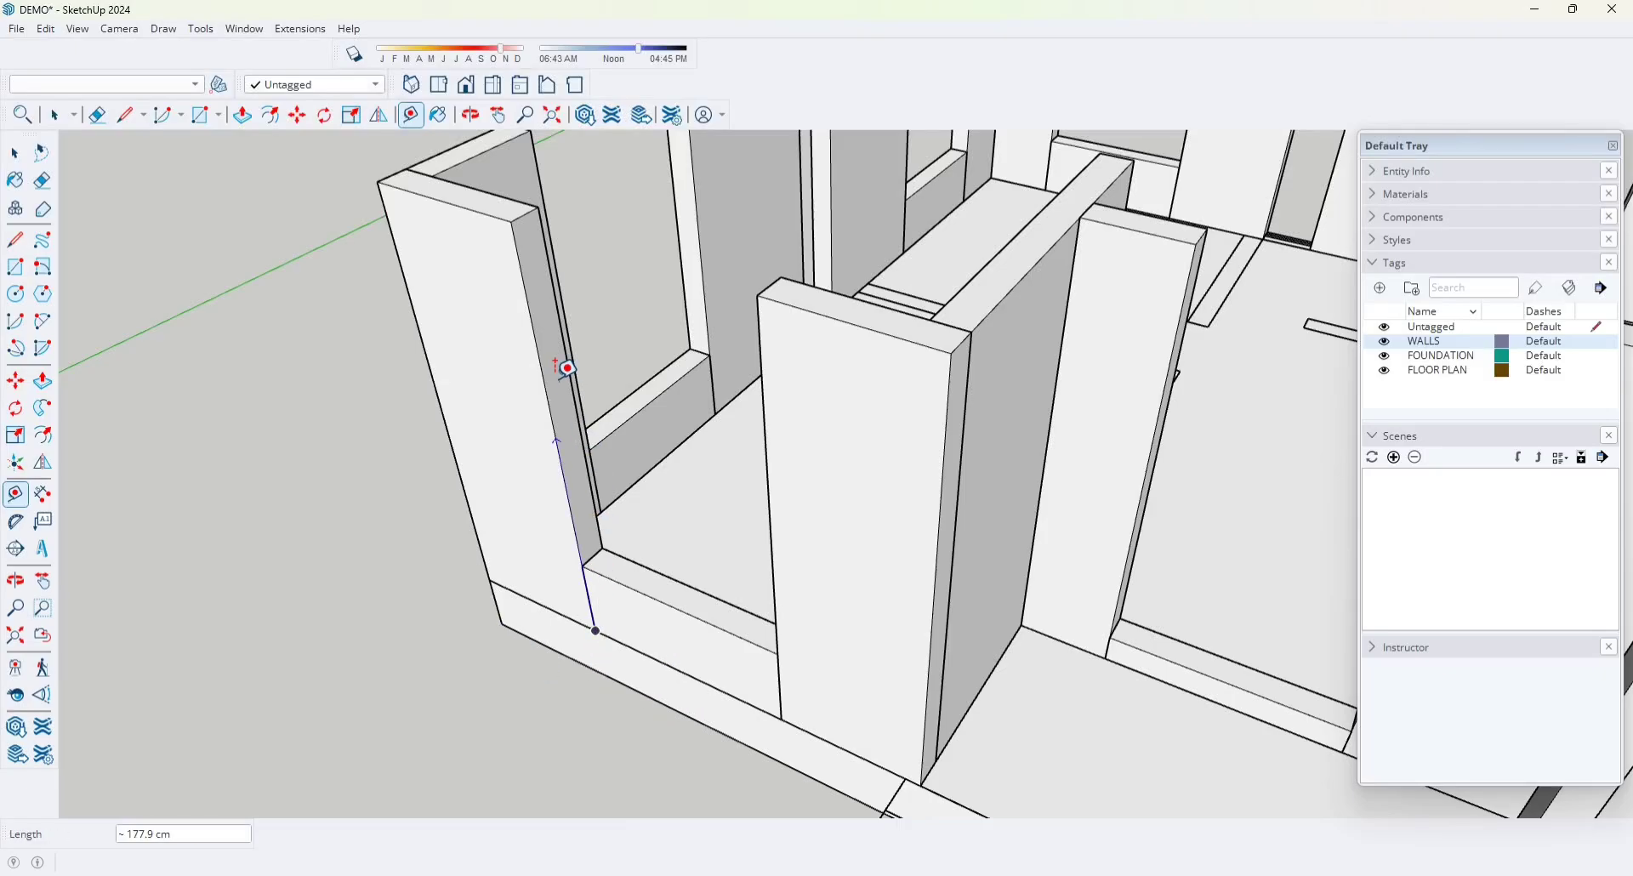
text(210)
key(Return)
scroll(638, 387, up, 1)
scroll(638, 389, up, 3)
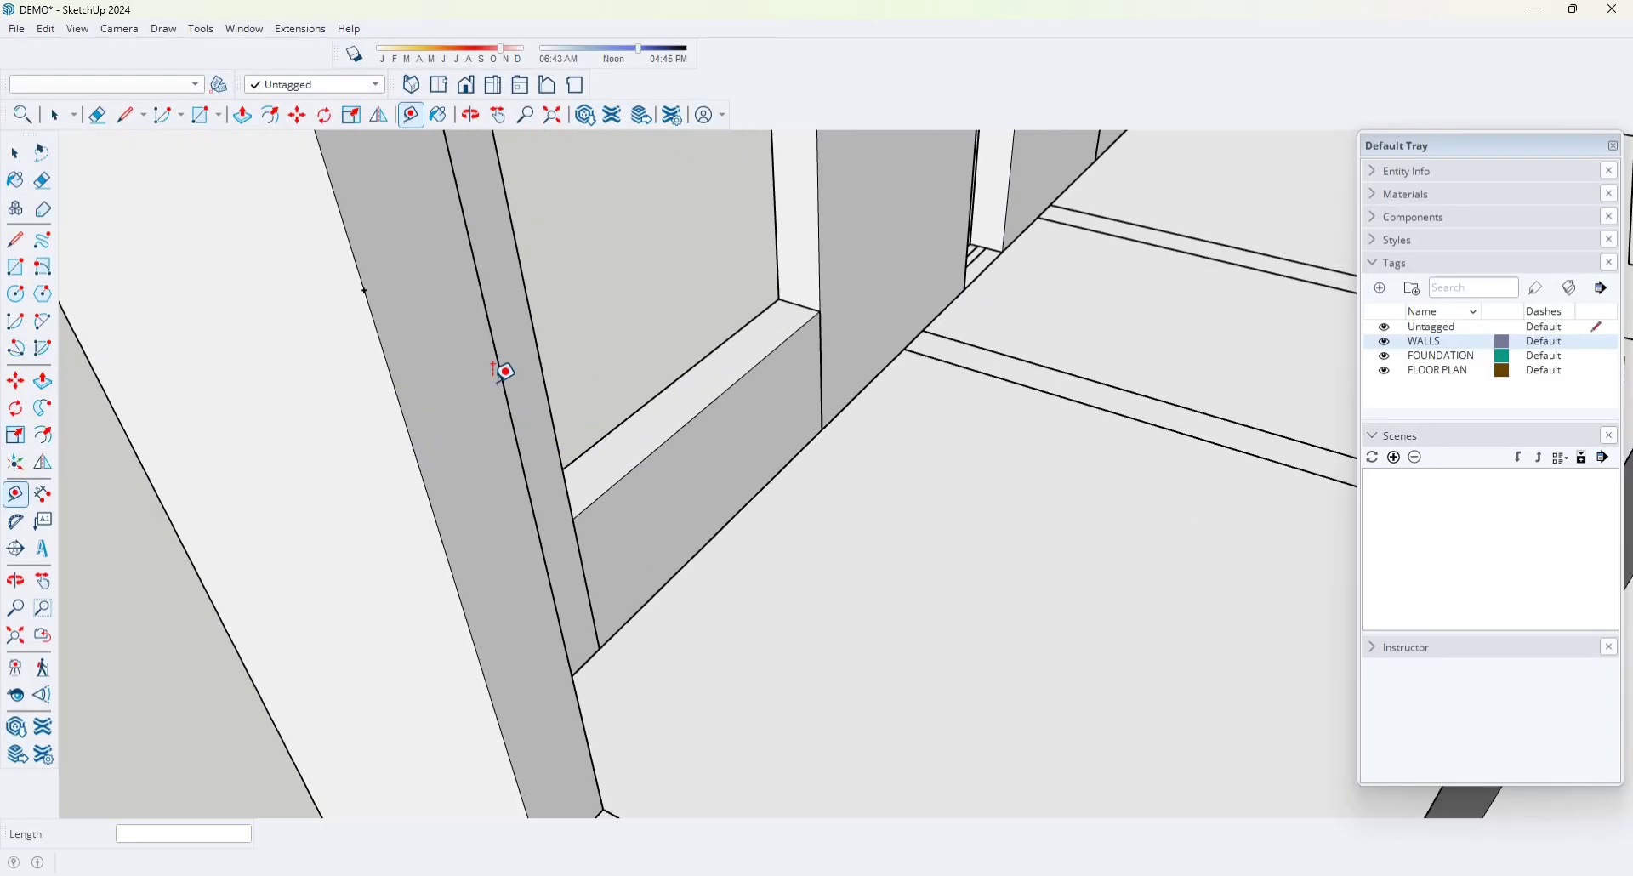
scroll(396, 288, down, 5)
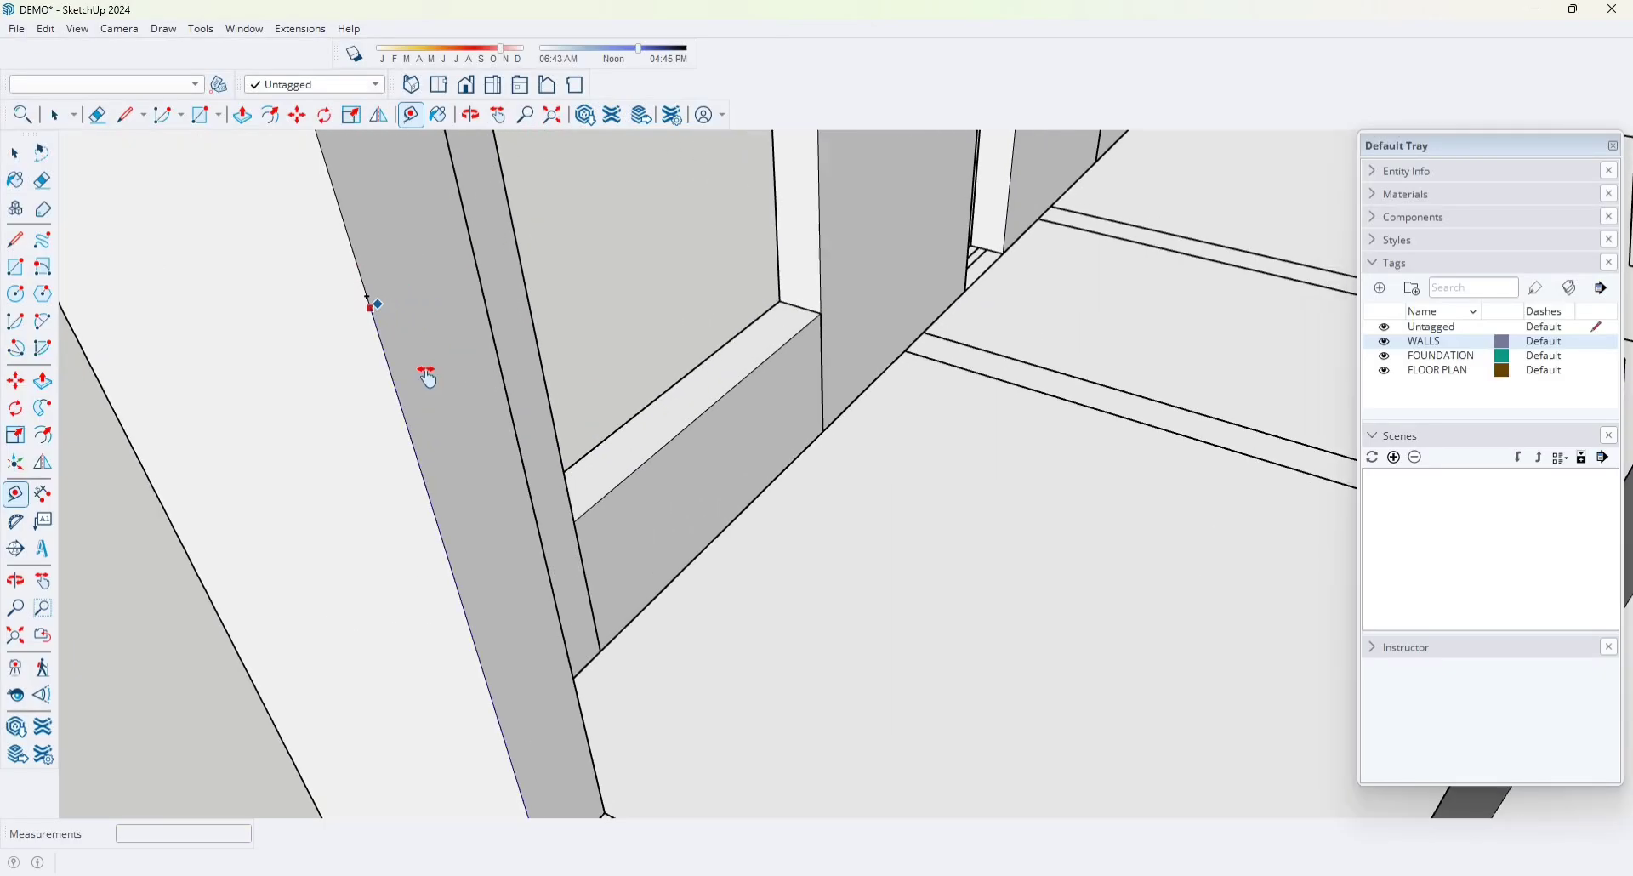
scroll(629, 452, up, 4)
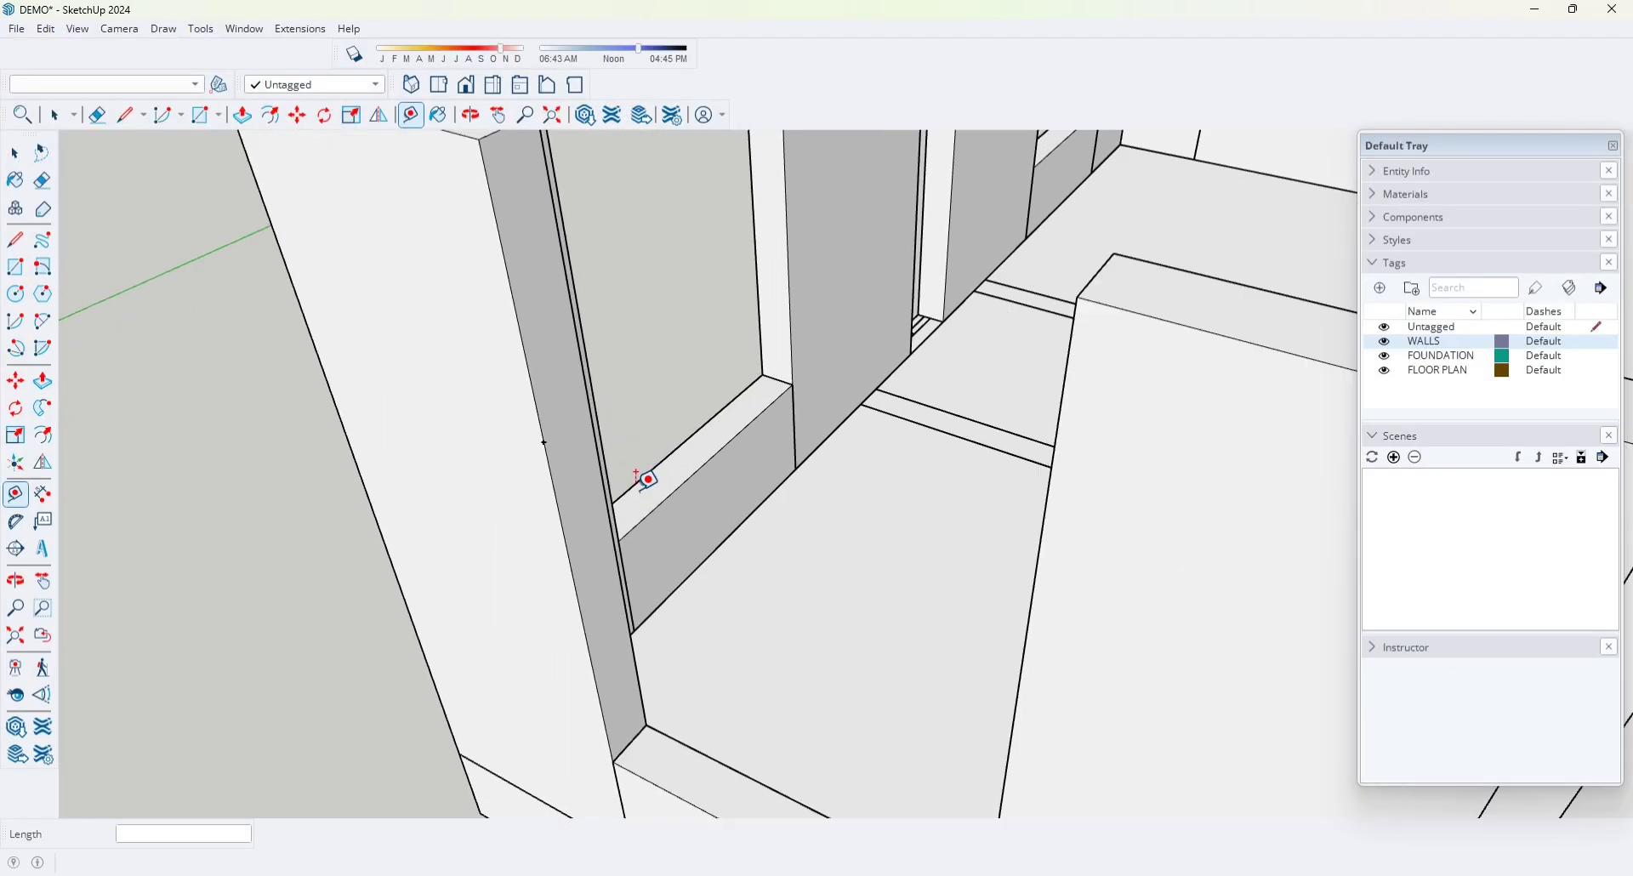
click(631, 486)
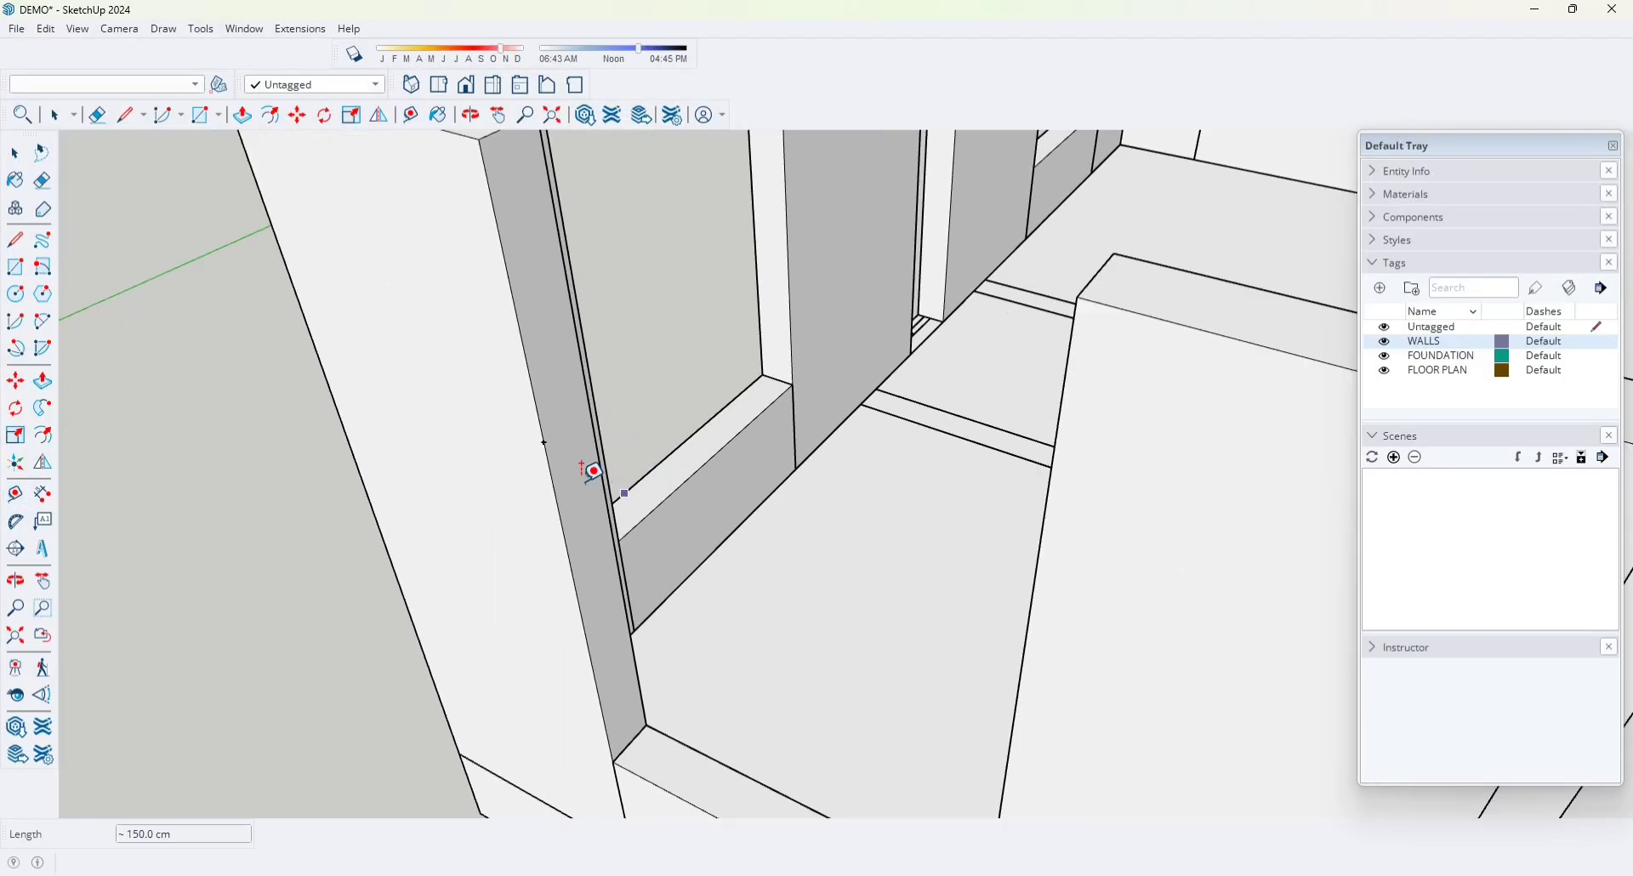
key(r)
click(544, 442)
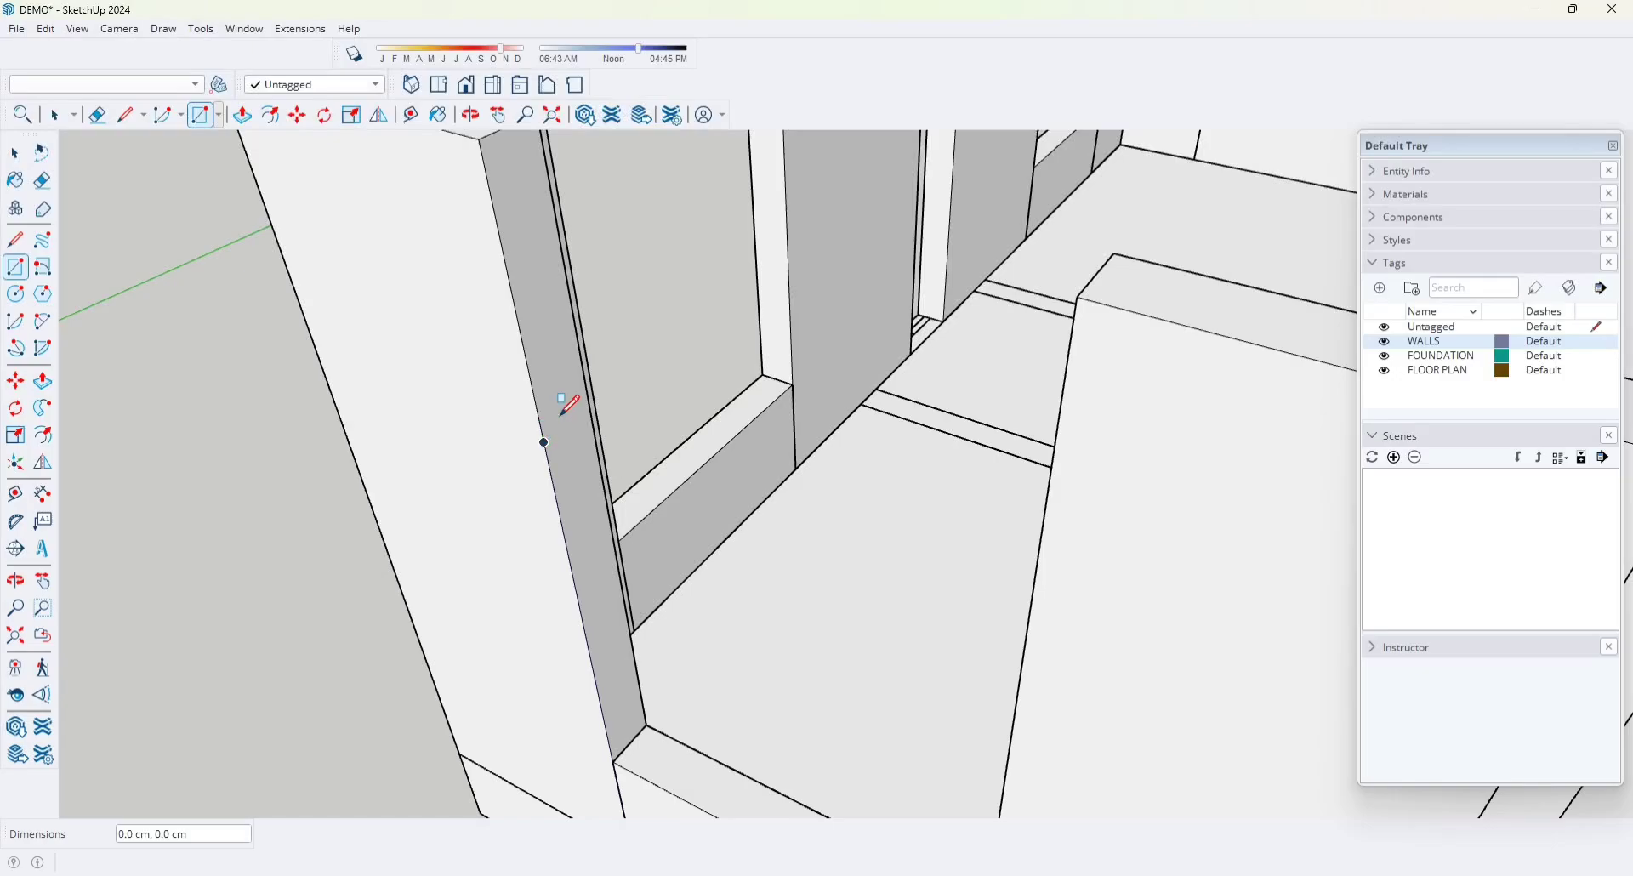
scroll(577, 294, down, 5)
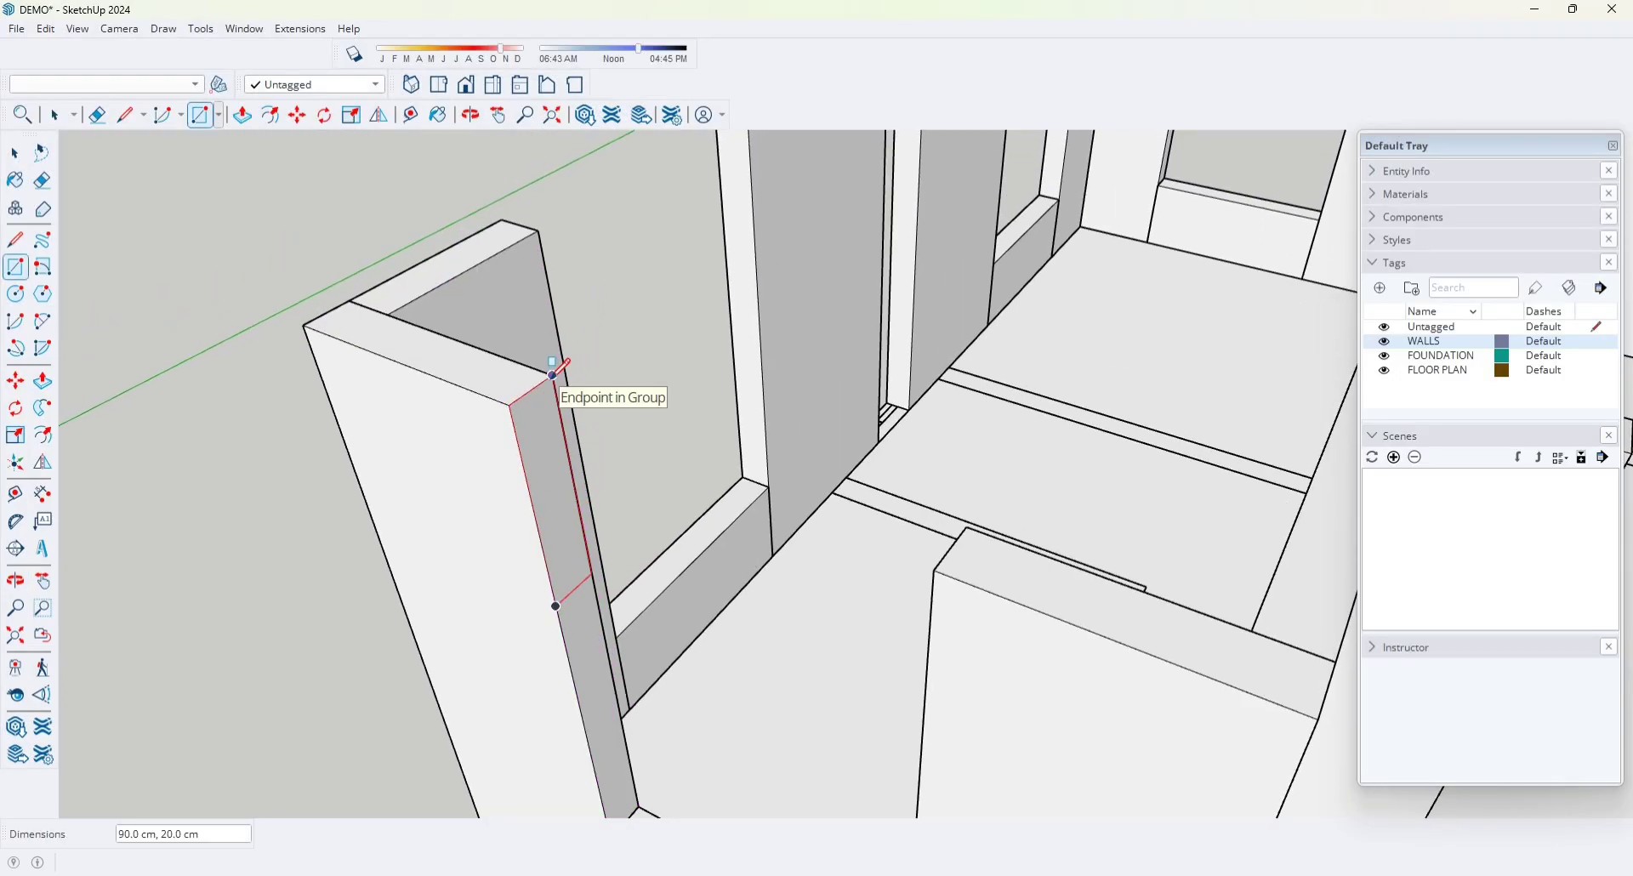
key(Escape)
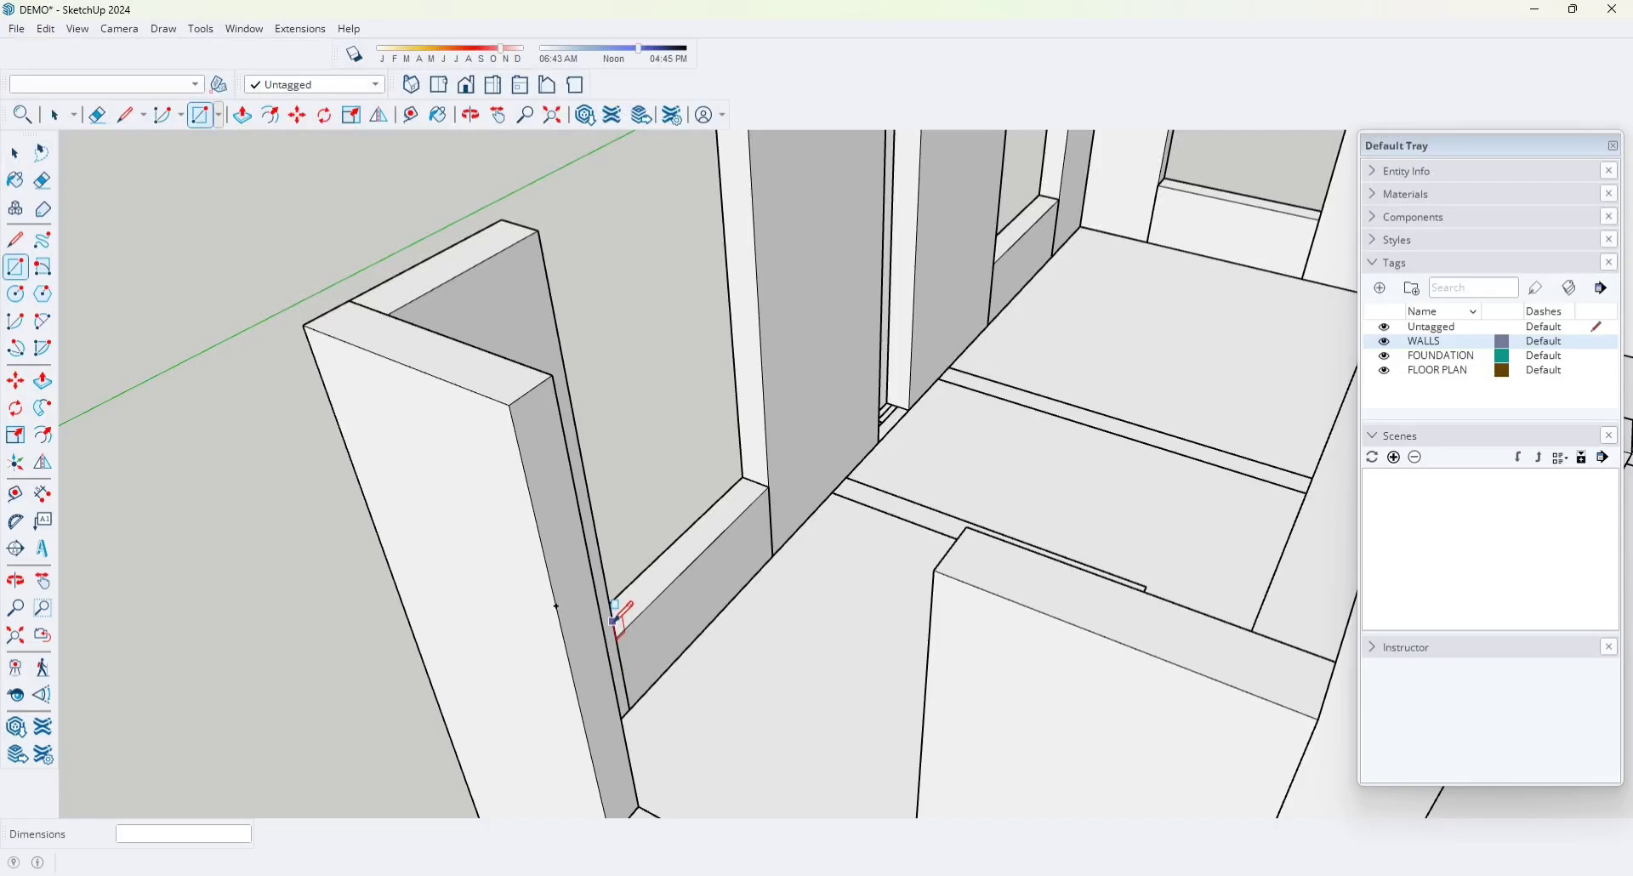
- Open the corner wall group for editing and draw a 90 × 20 cm rectangle from the 210 cm guide point to the wall's top edge
key(space)
click(563, 513)
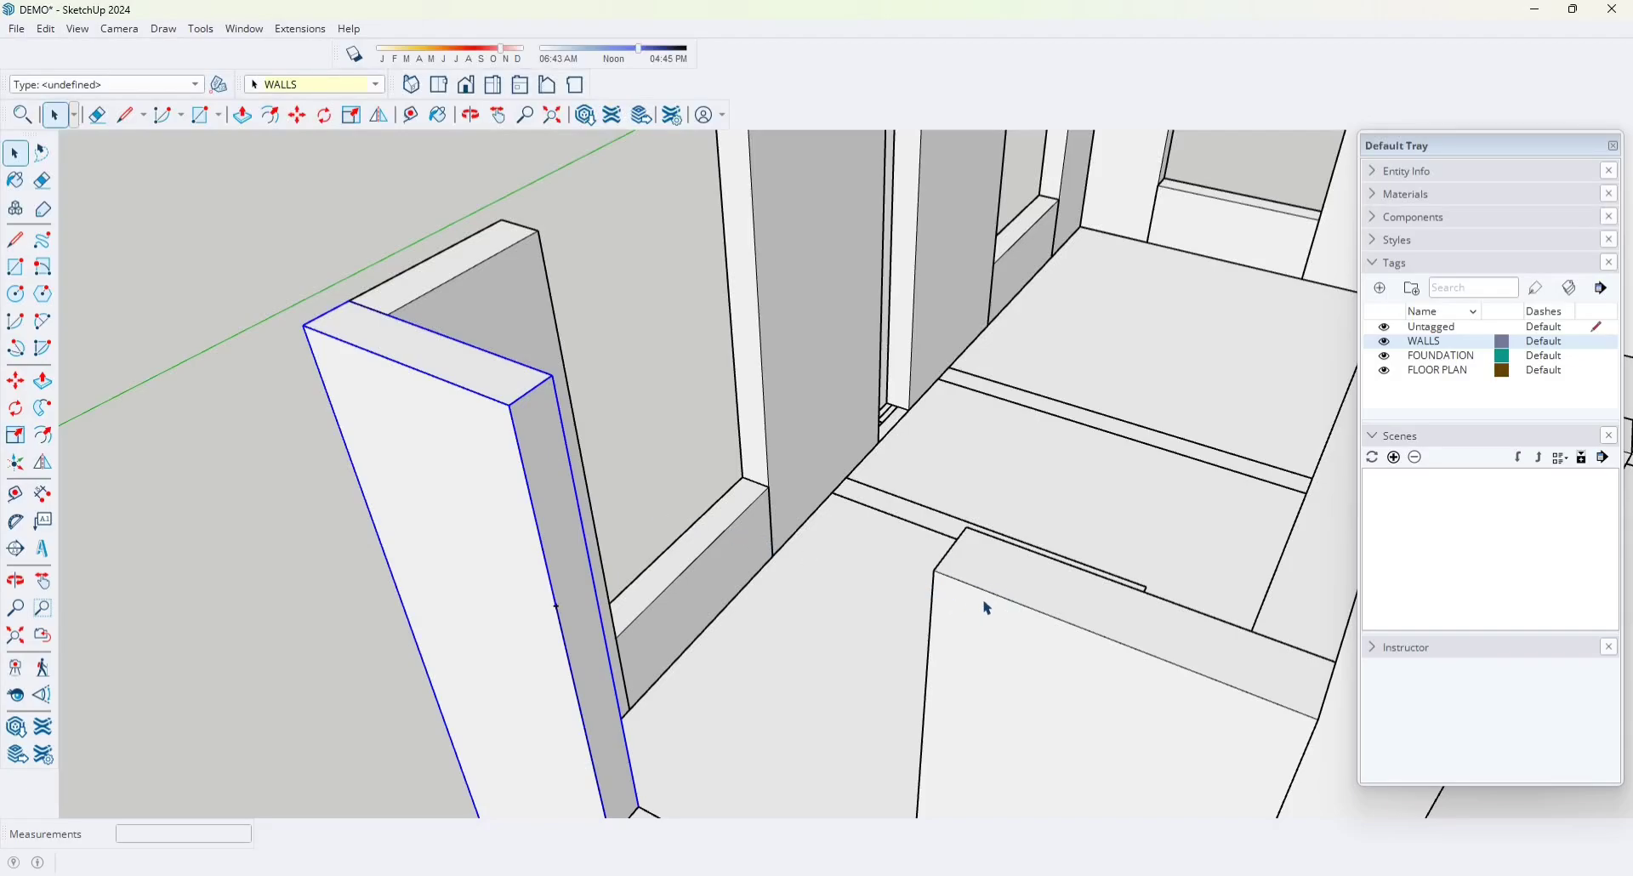
double_click(443, 428)
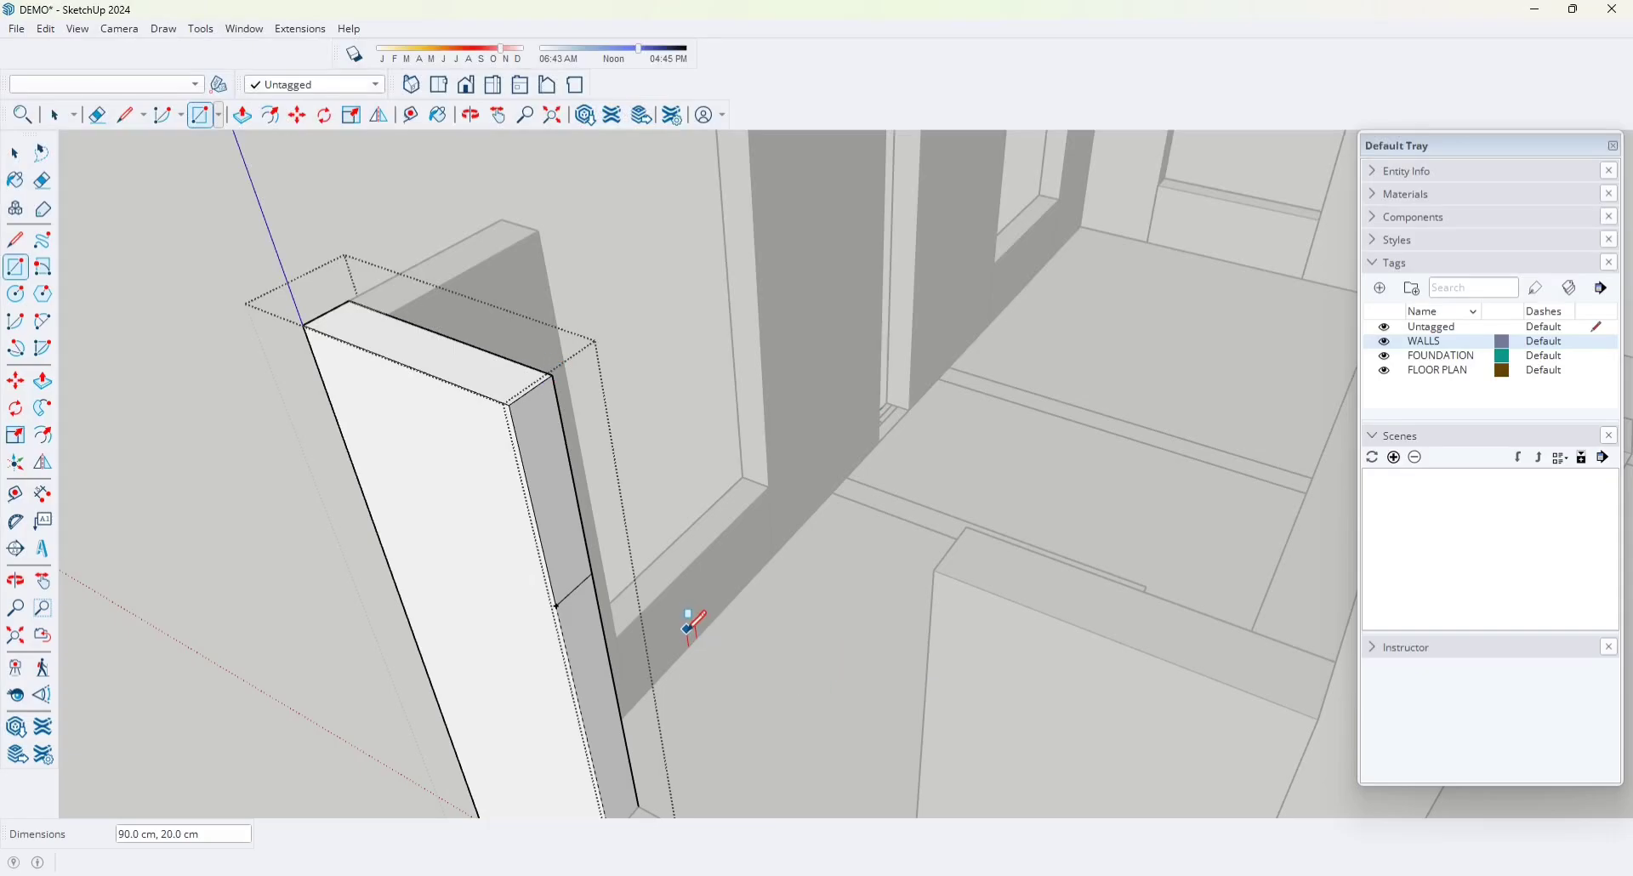
- Push/Pull the rectangle 150 cm across the front corner window opening to the neighbouring wall's corner, forming the header
key(p)
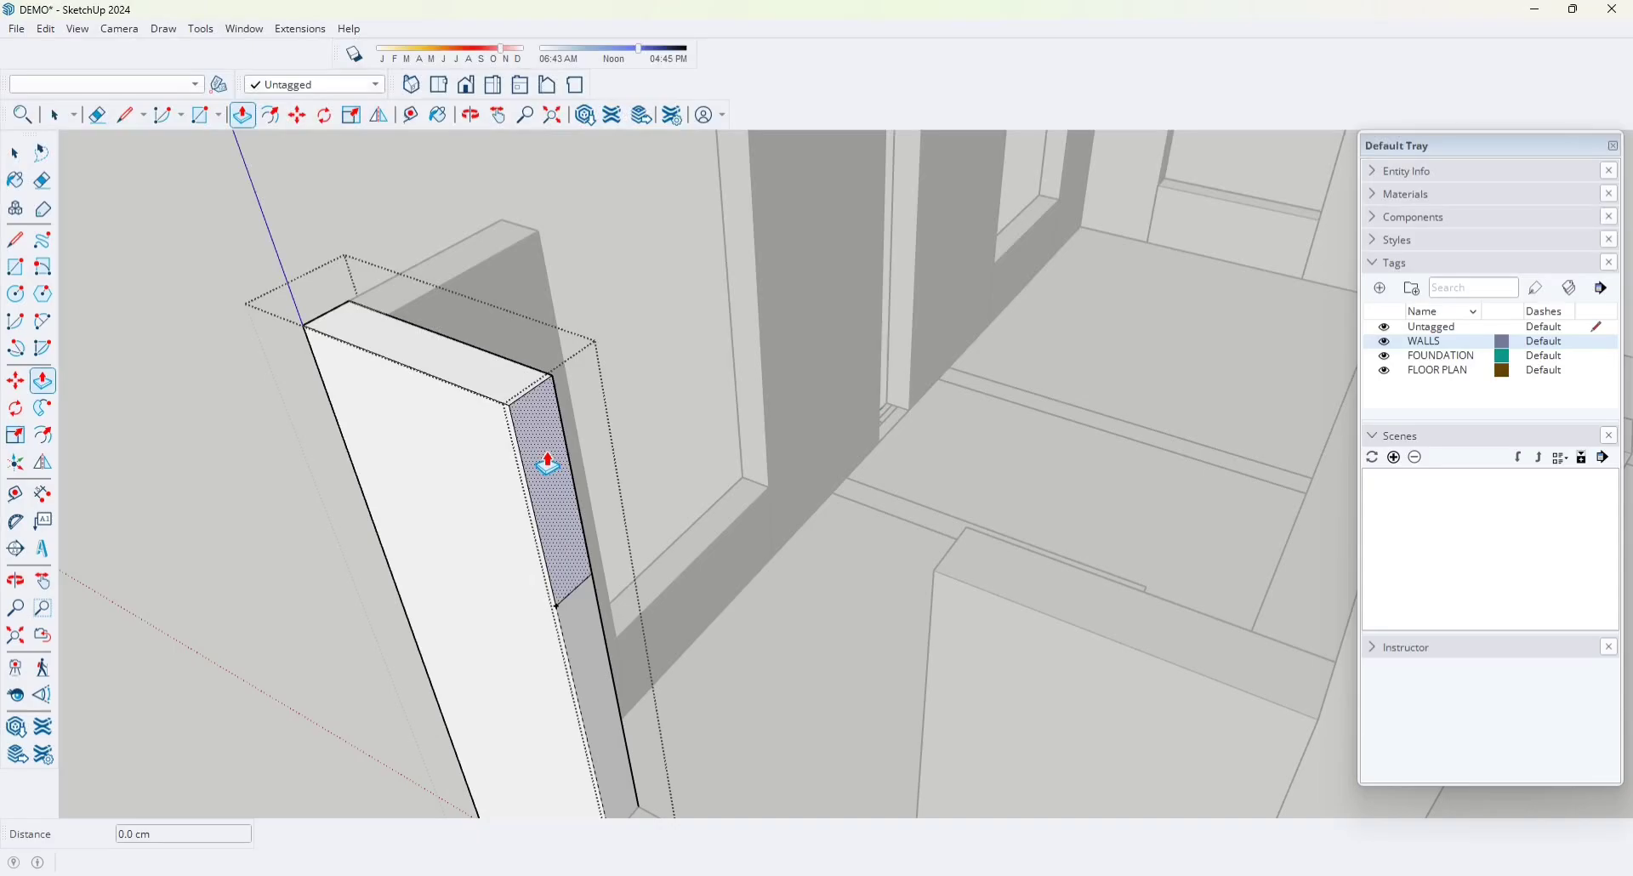
drag(548, 464, 943, 571)
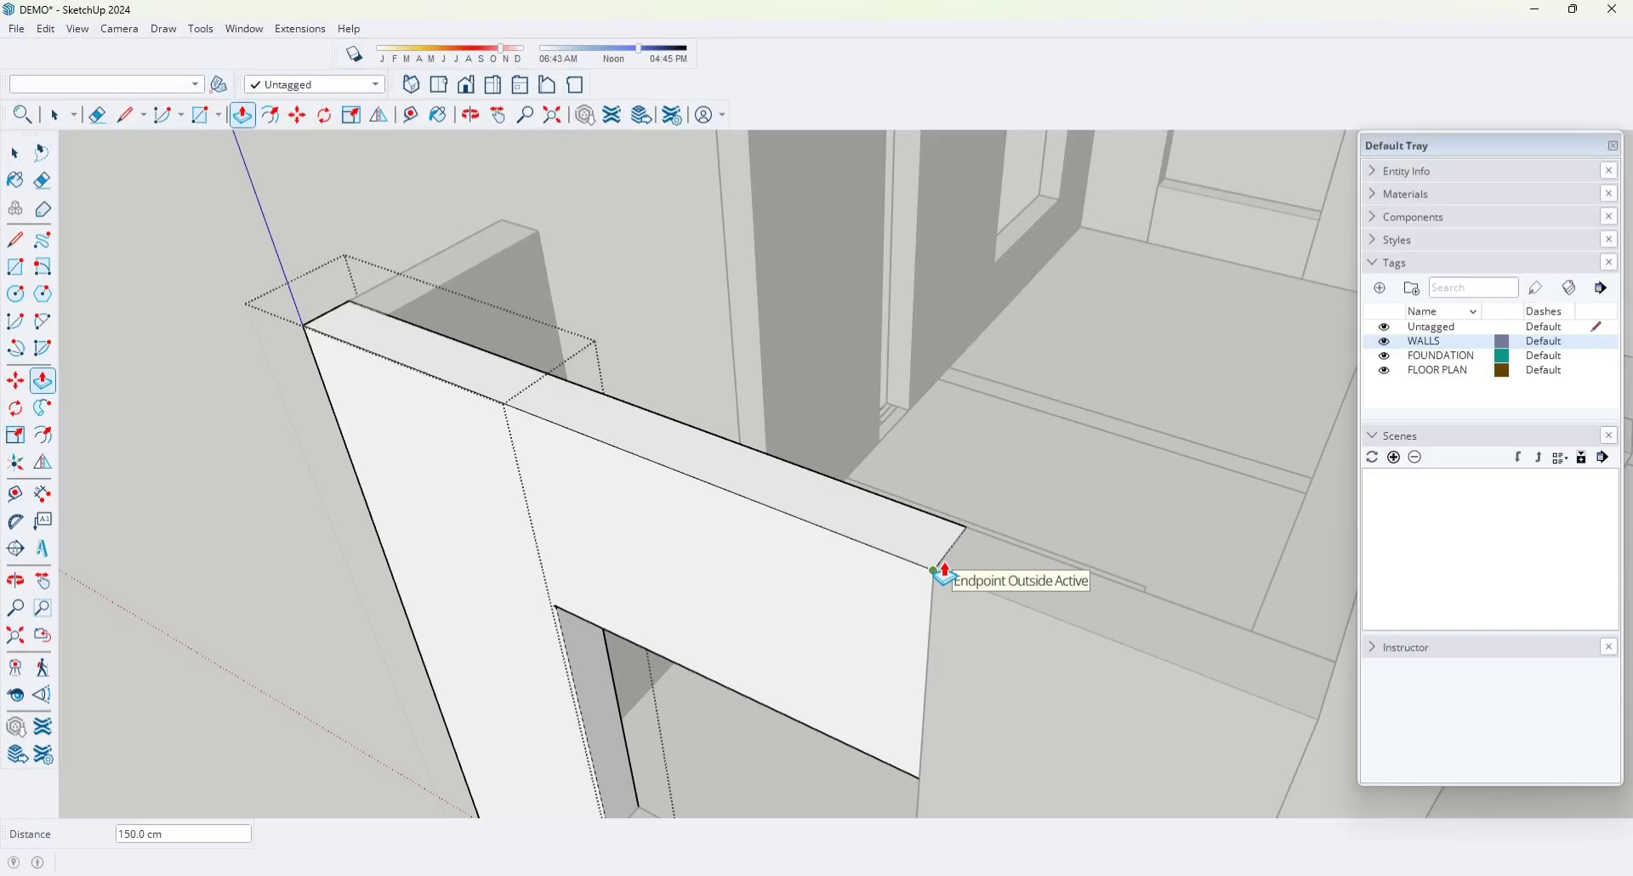
drag(944, 571, 940, 564)
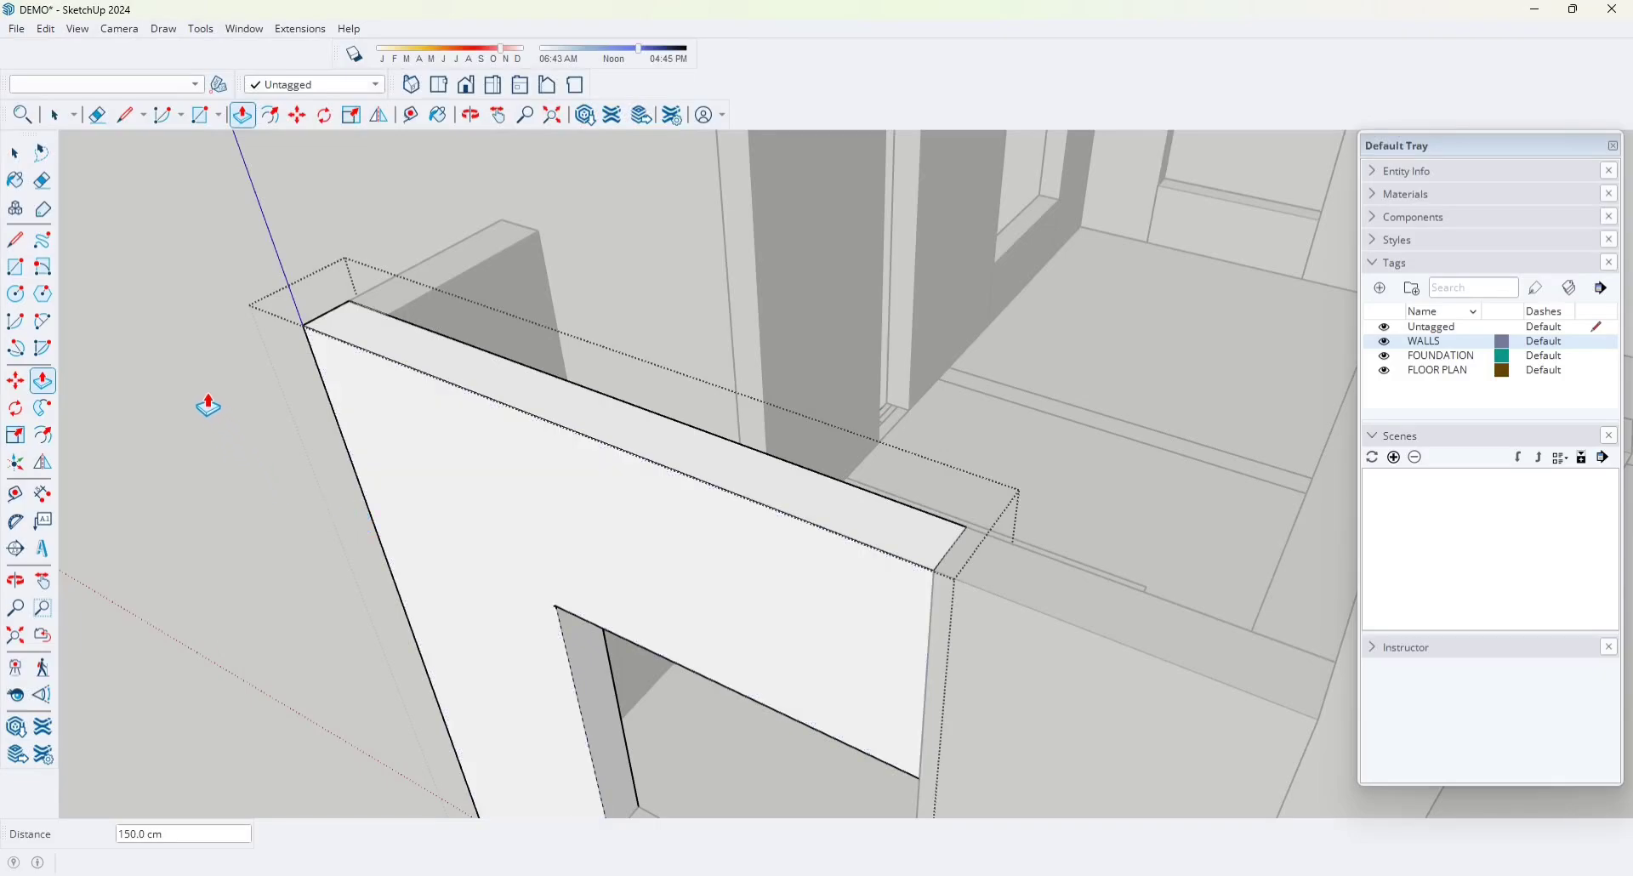
key(space)
- Examine the header over the front corner window and the remaining wall openings from several sides of the house
scroll(211, 400, down, 3)
middle_drag(263, 518, 532, 477)
scroll(762, 460, up, 3)
middle_drag(762, 460, 810, 579)
scroll(710, 472, down, 10)
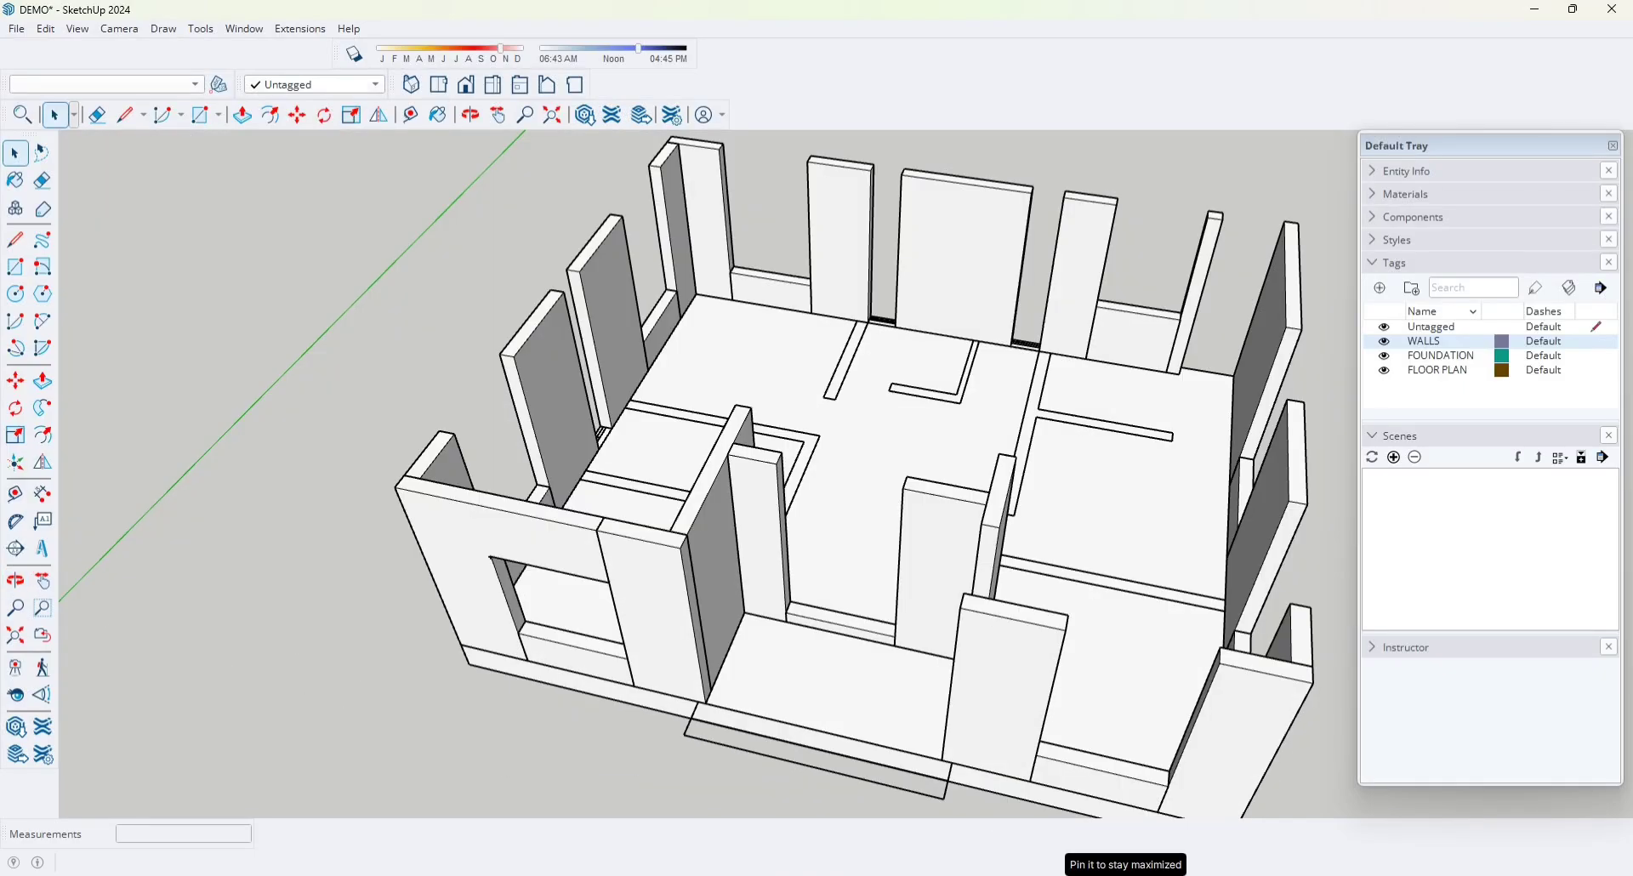
mouse_move(697, 554)
middle_down()
mouse_move(649, 534)
mouse_move(672, 544)
middle_up()
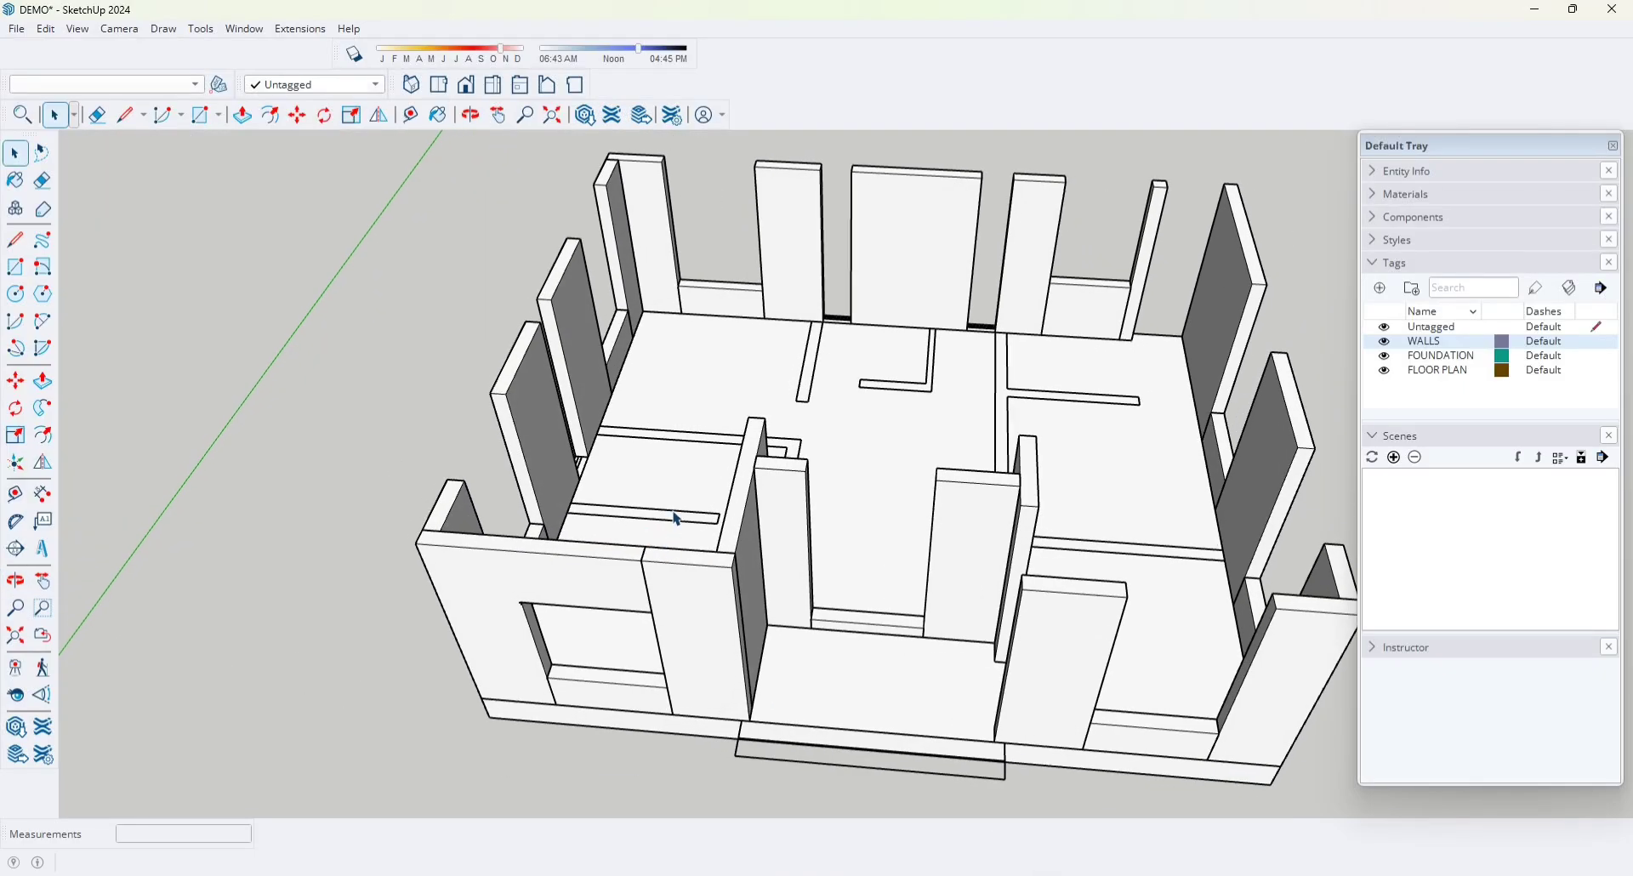
key(x)
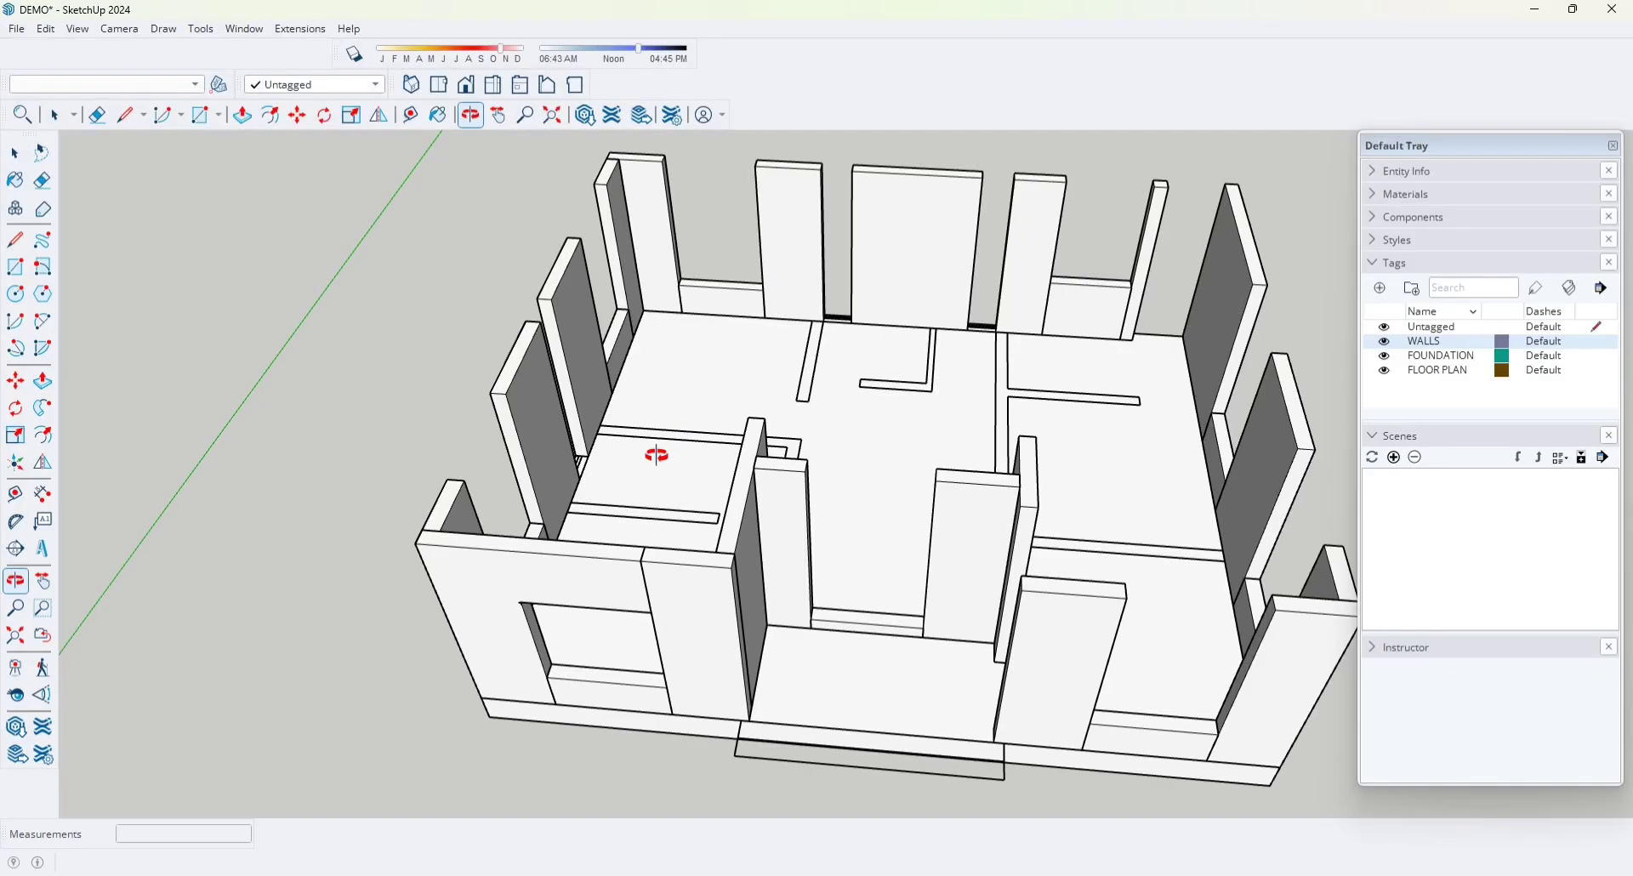
middle_drag(652, 445, 613, 476)
key(space)
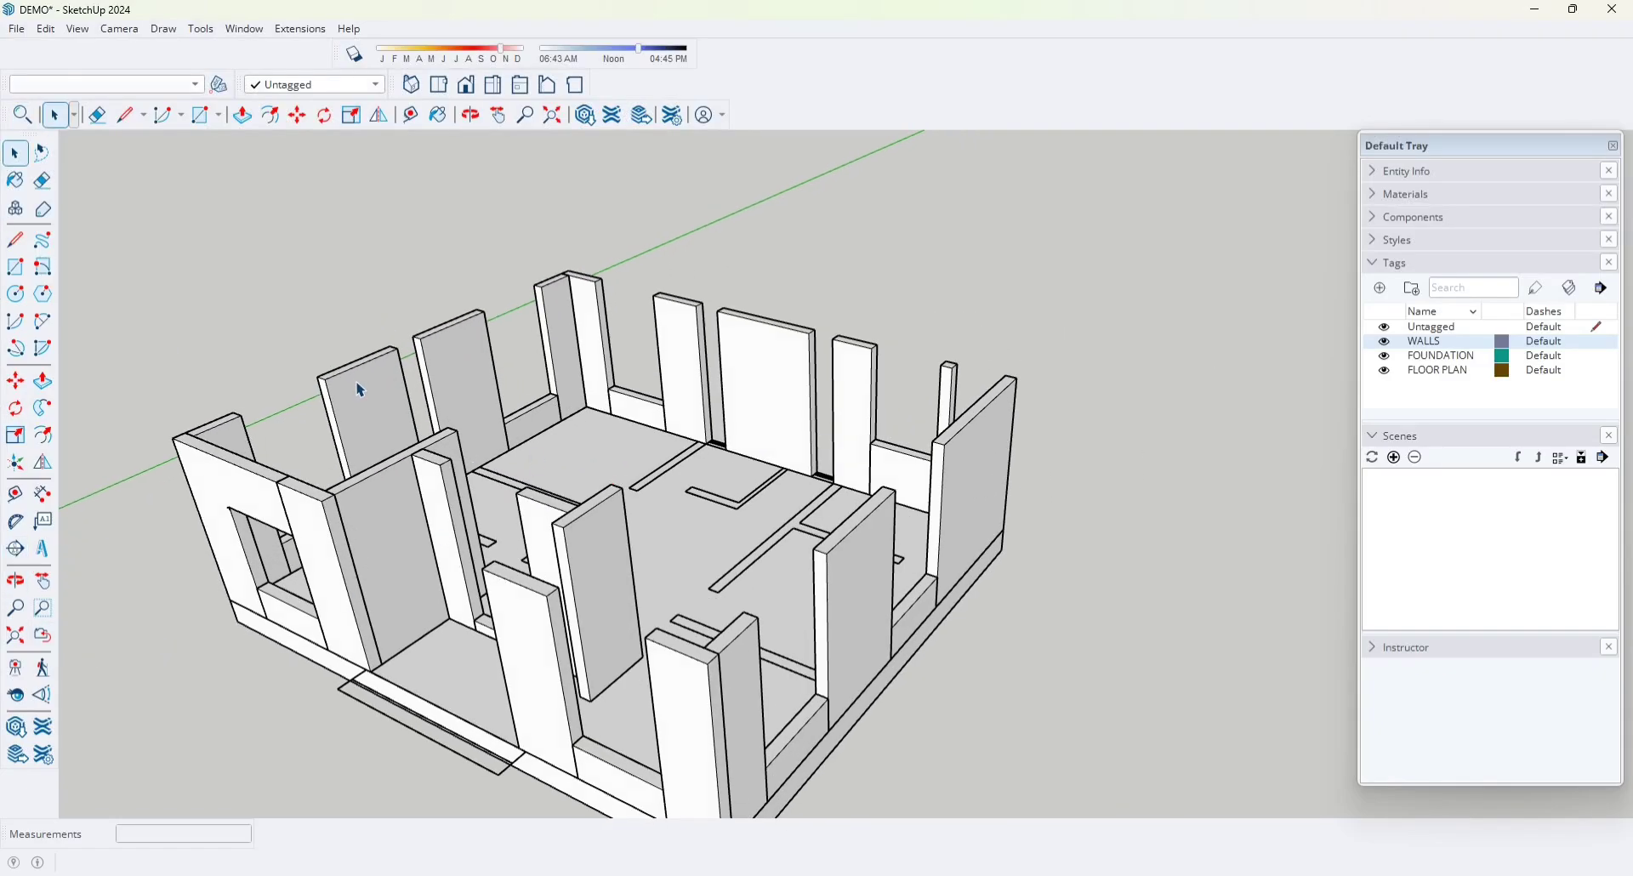
middle_drag(360, 390, 1091, 361)
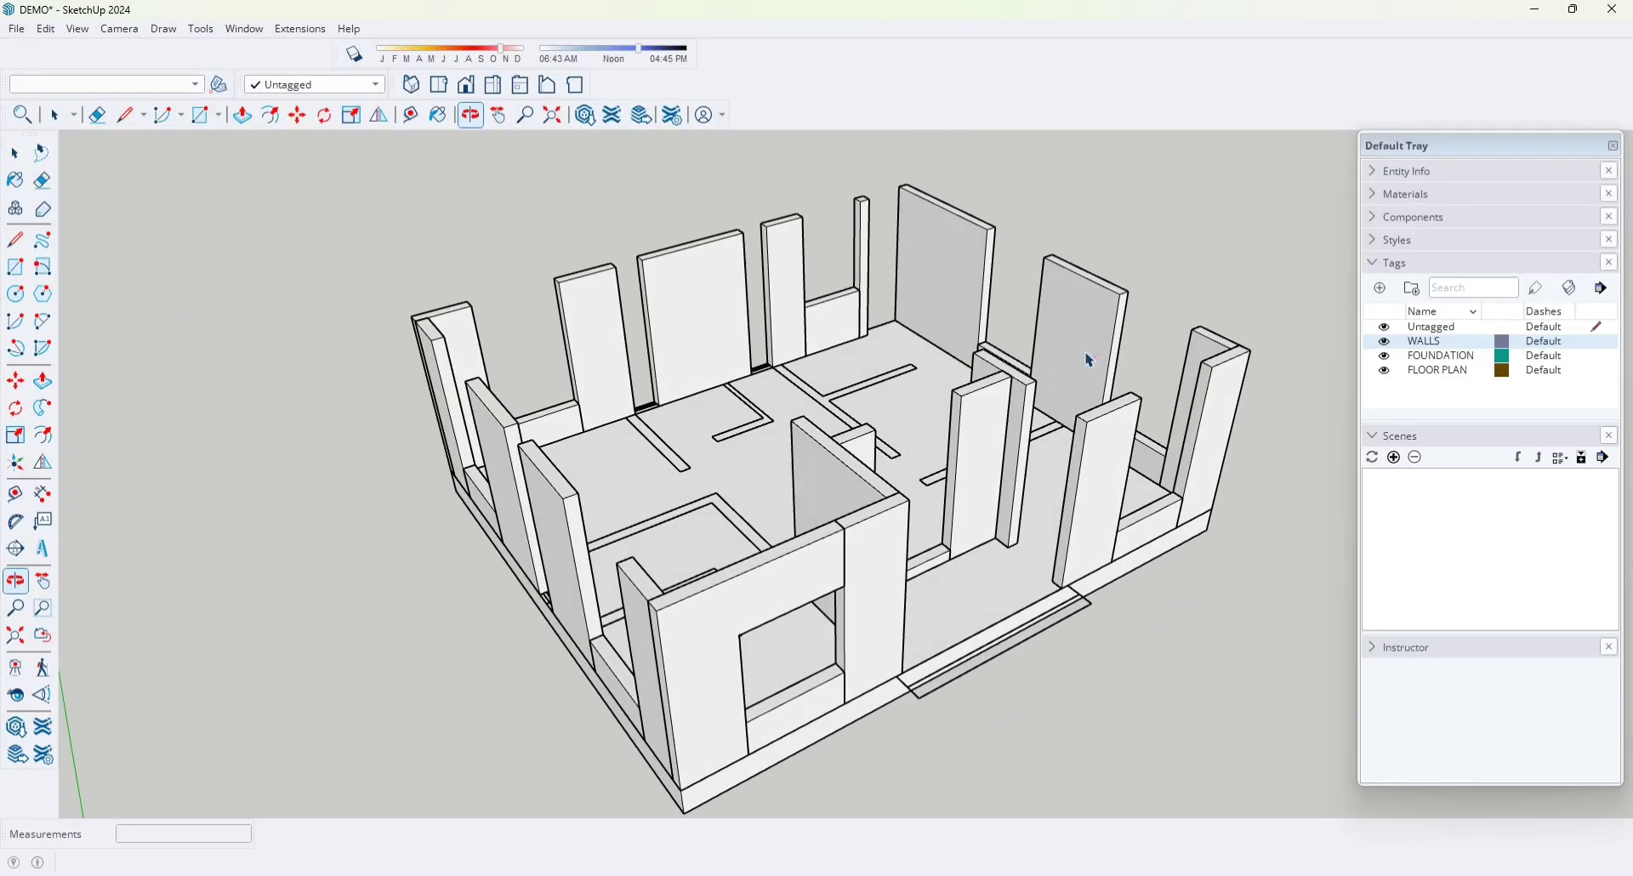
middle_drag(850, 383, 149, 416)
key(space)
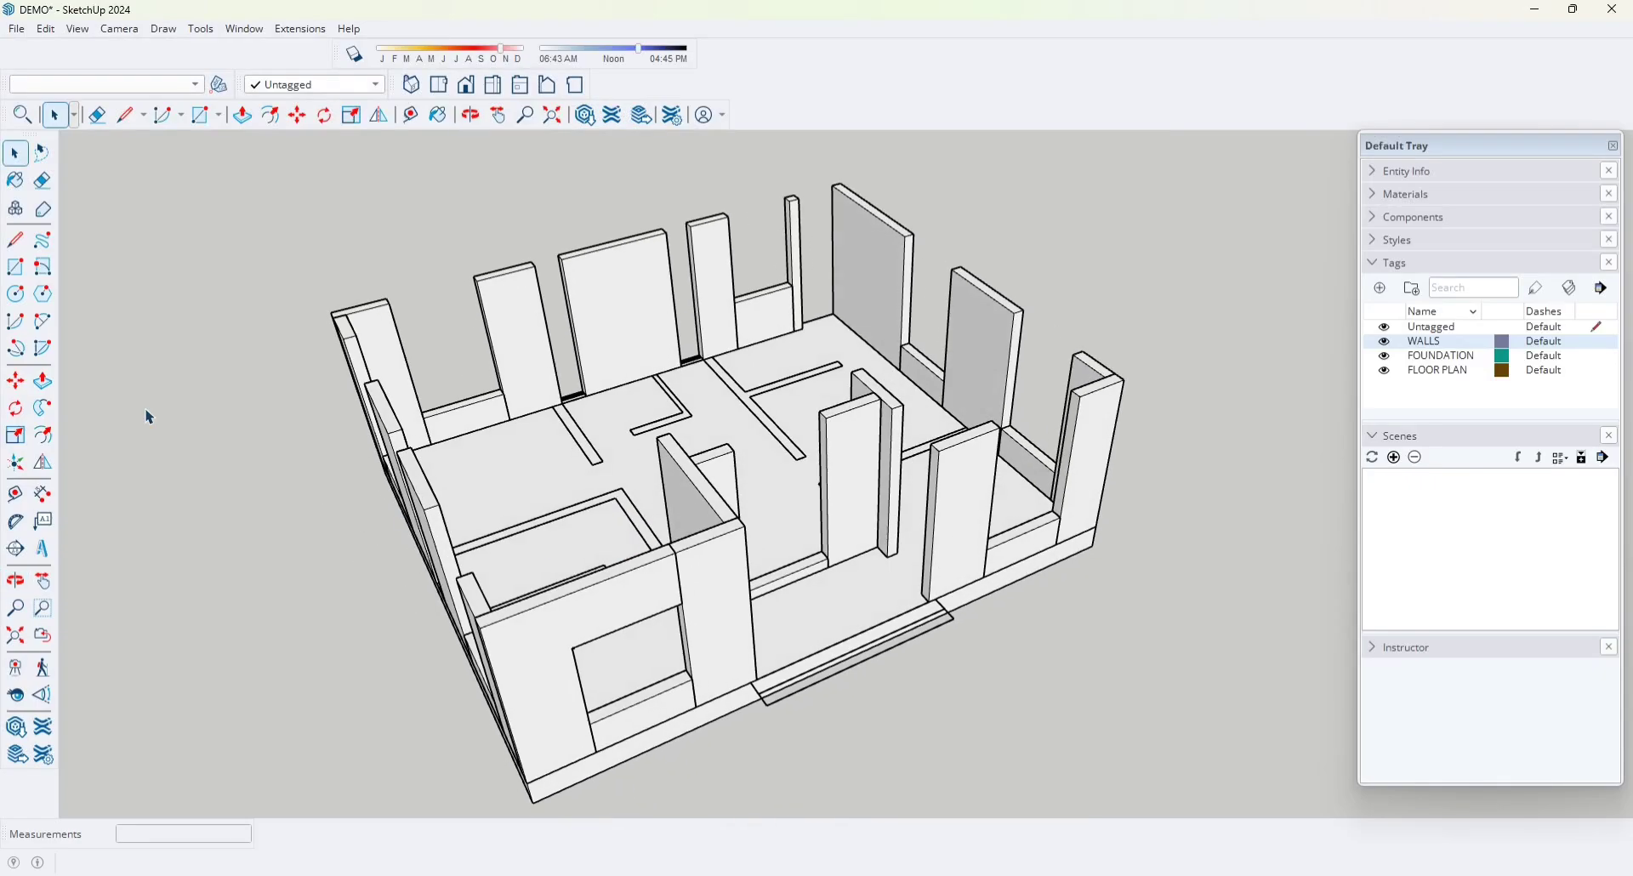
middle_drag(629, 337, 943, 375)
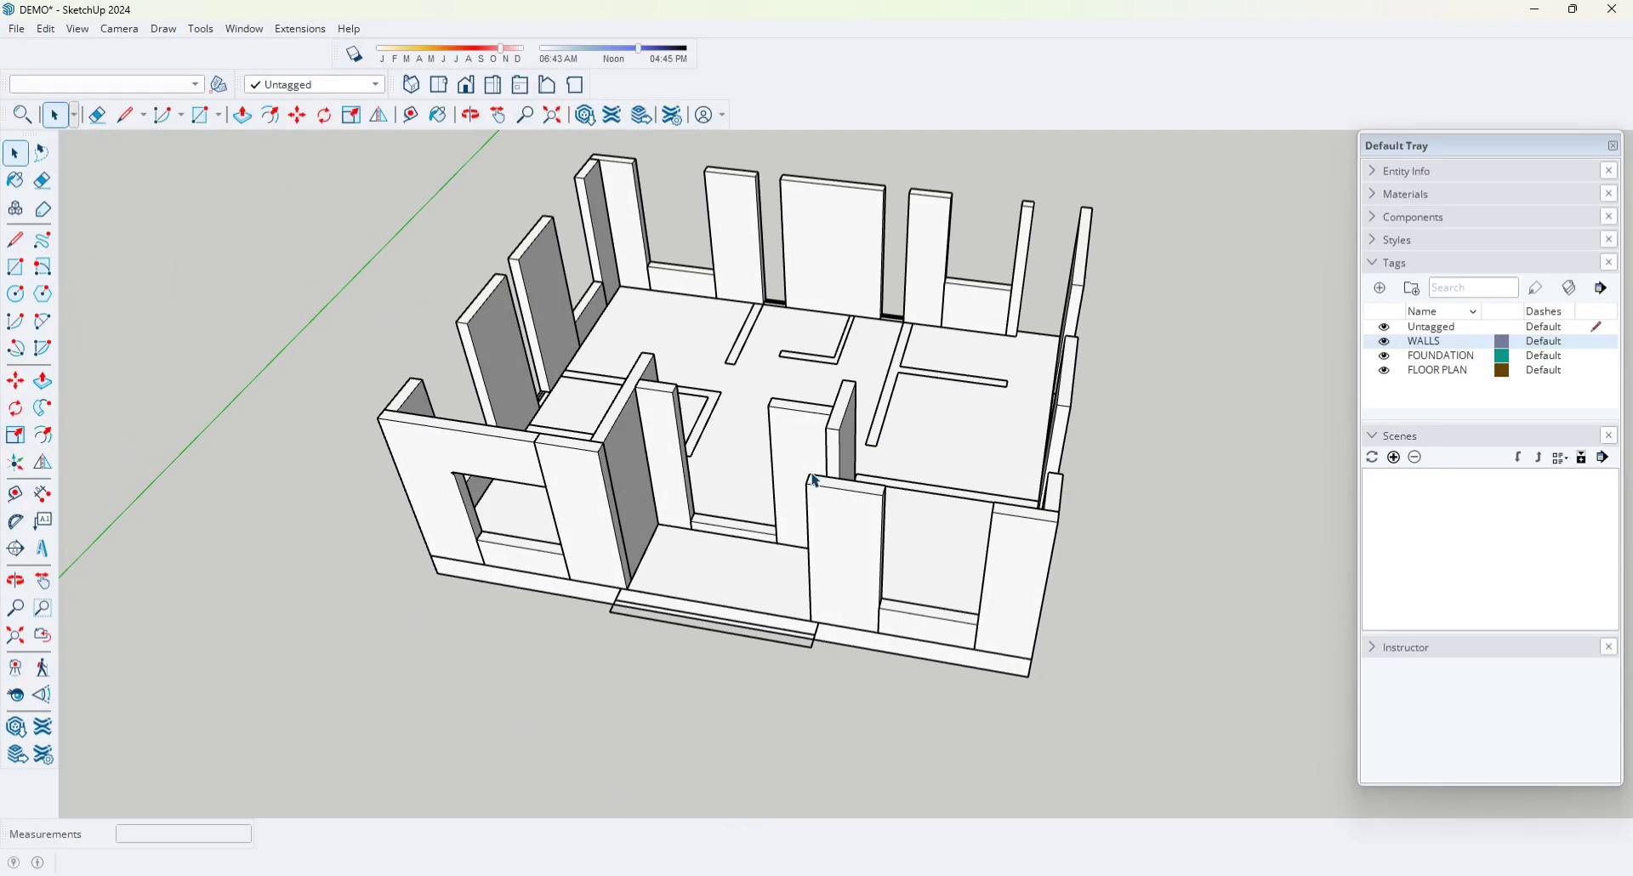
scroll(511, 489, up, 3)
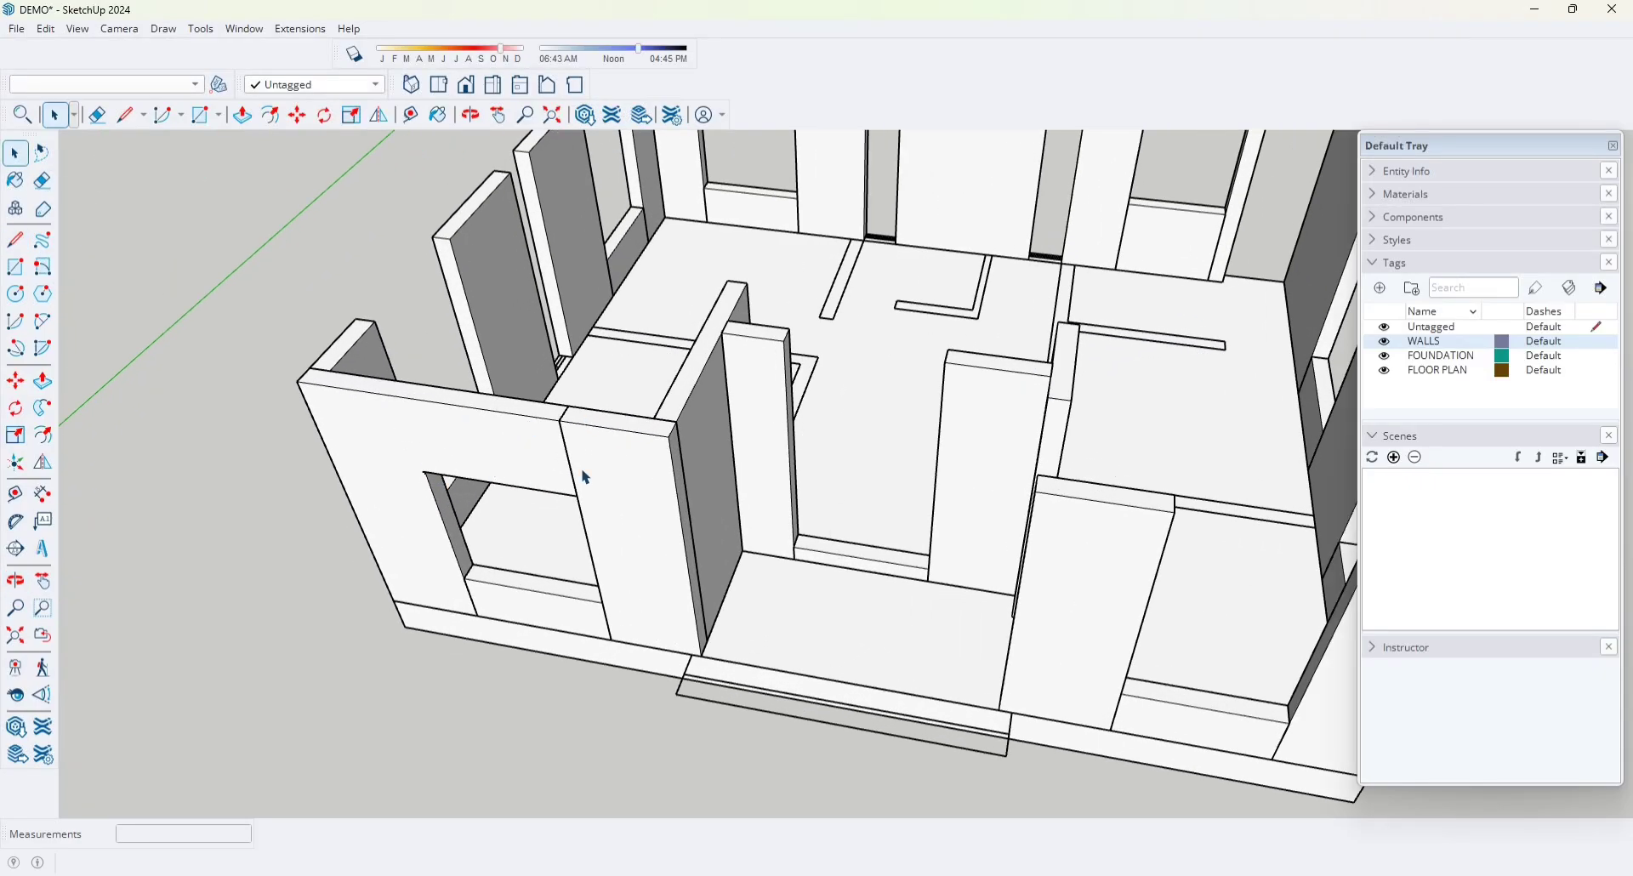
middle_drag(585, 478, 933, 775)
key(shift+x)
key(space)
key(shift+x)
key(space)
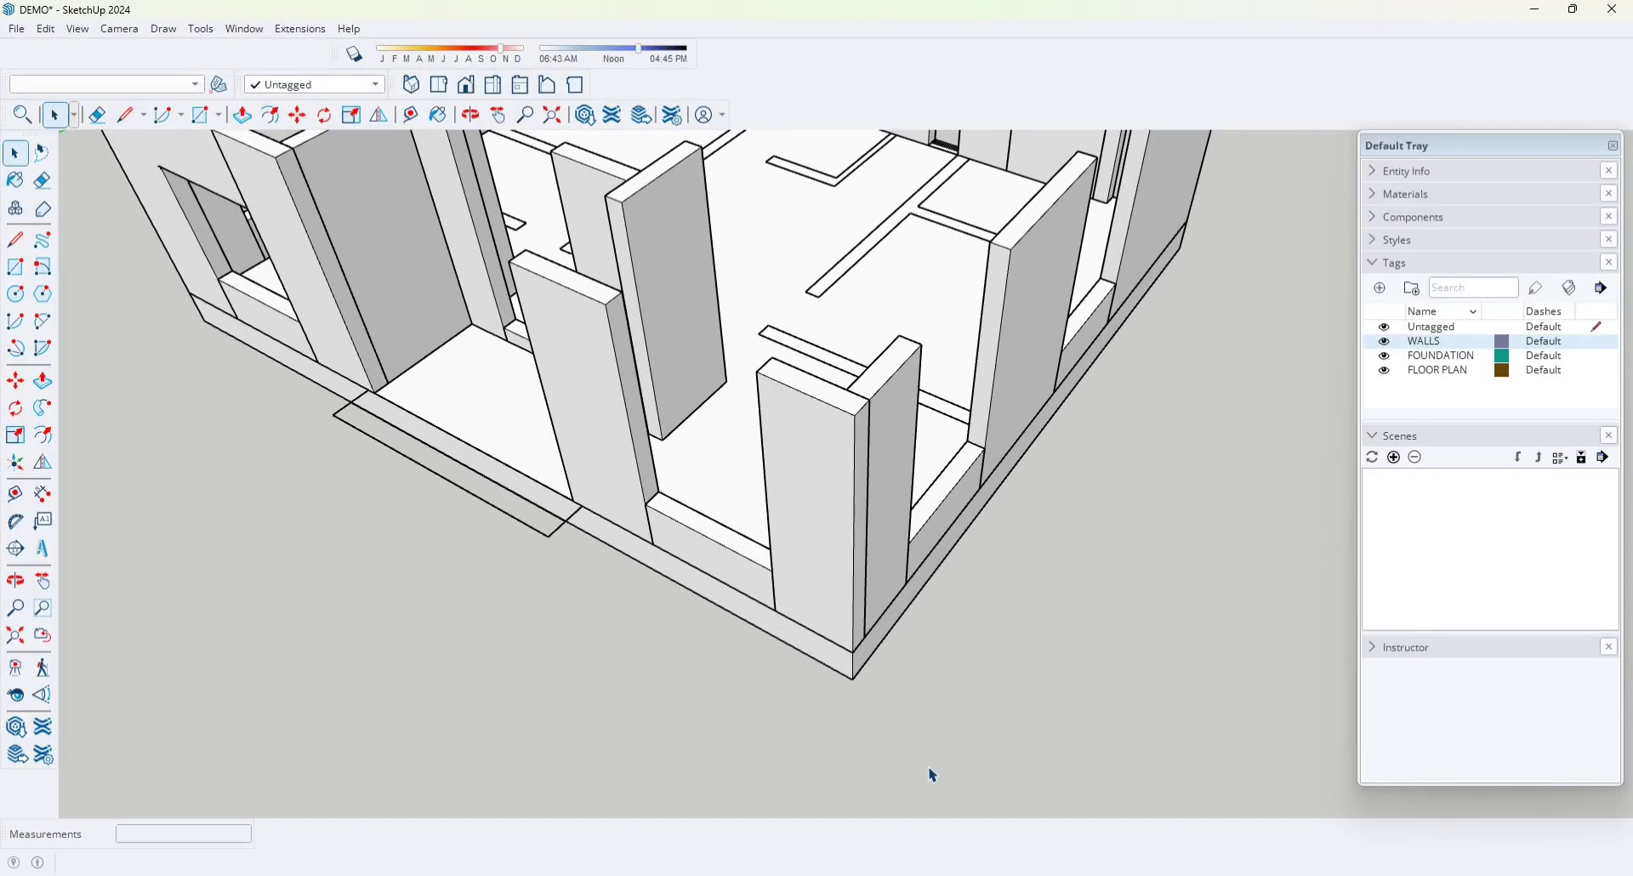
- Inspect the finished walls and the headers above the window and door openings around the whole house
scroll(557, 361, down, 5)
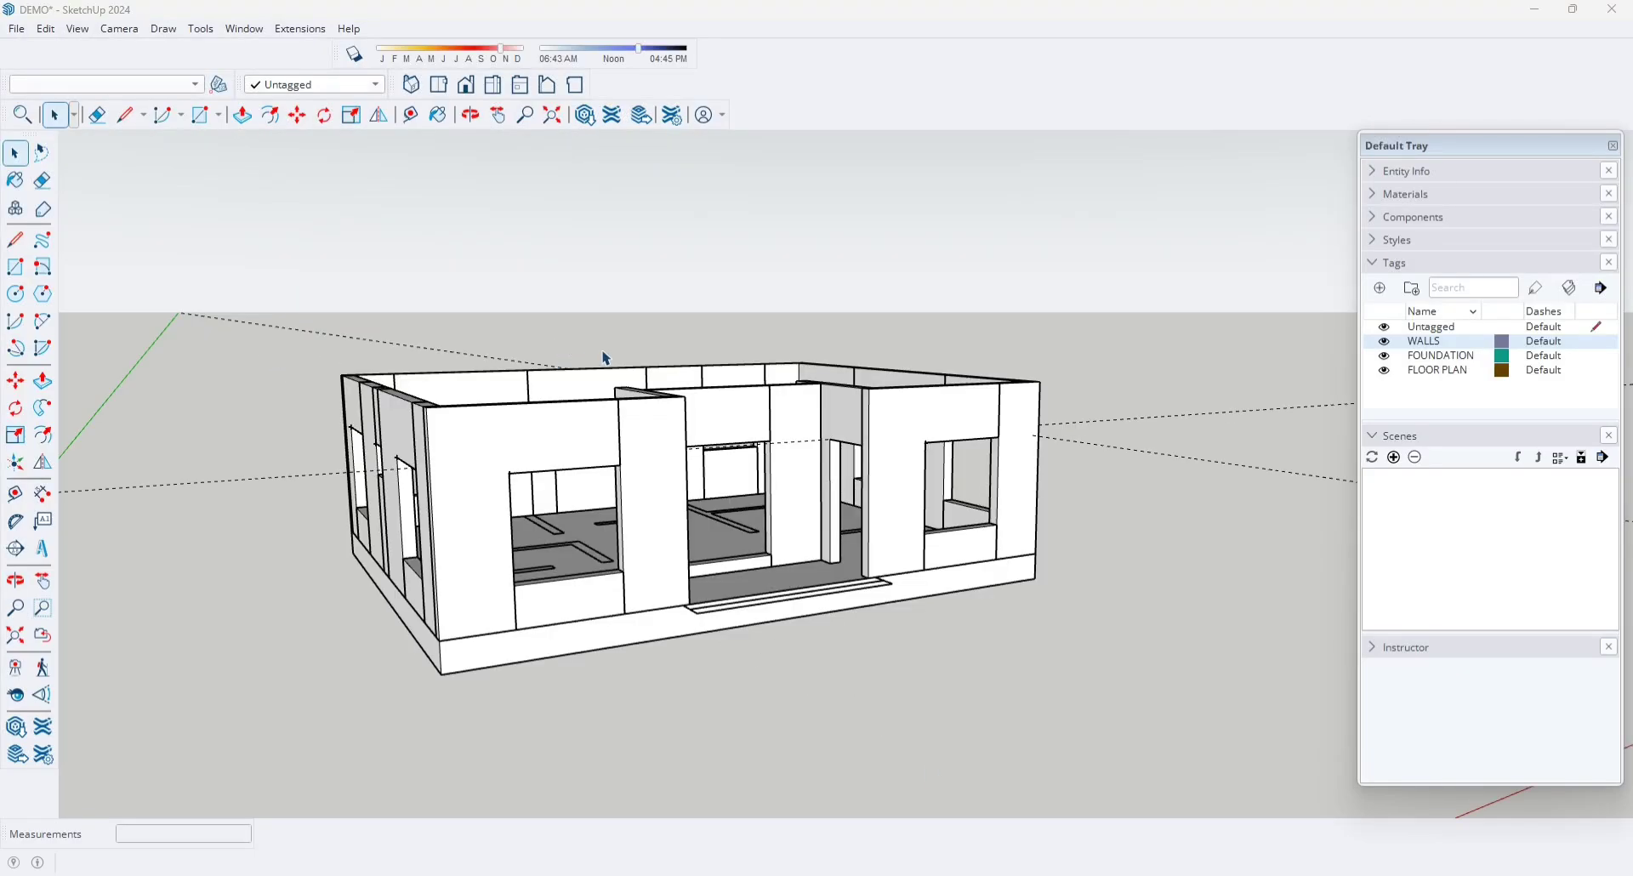
key(shift+x)
middle_drag(661, 572, 402, 584)
key(space)
scroll(565, 390, up, 6)
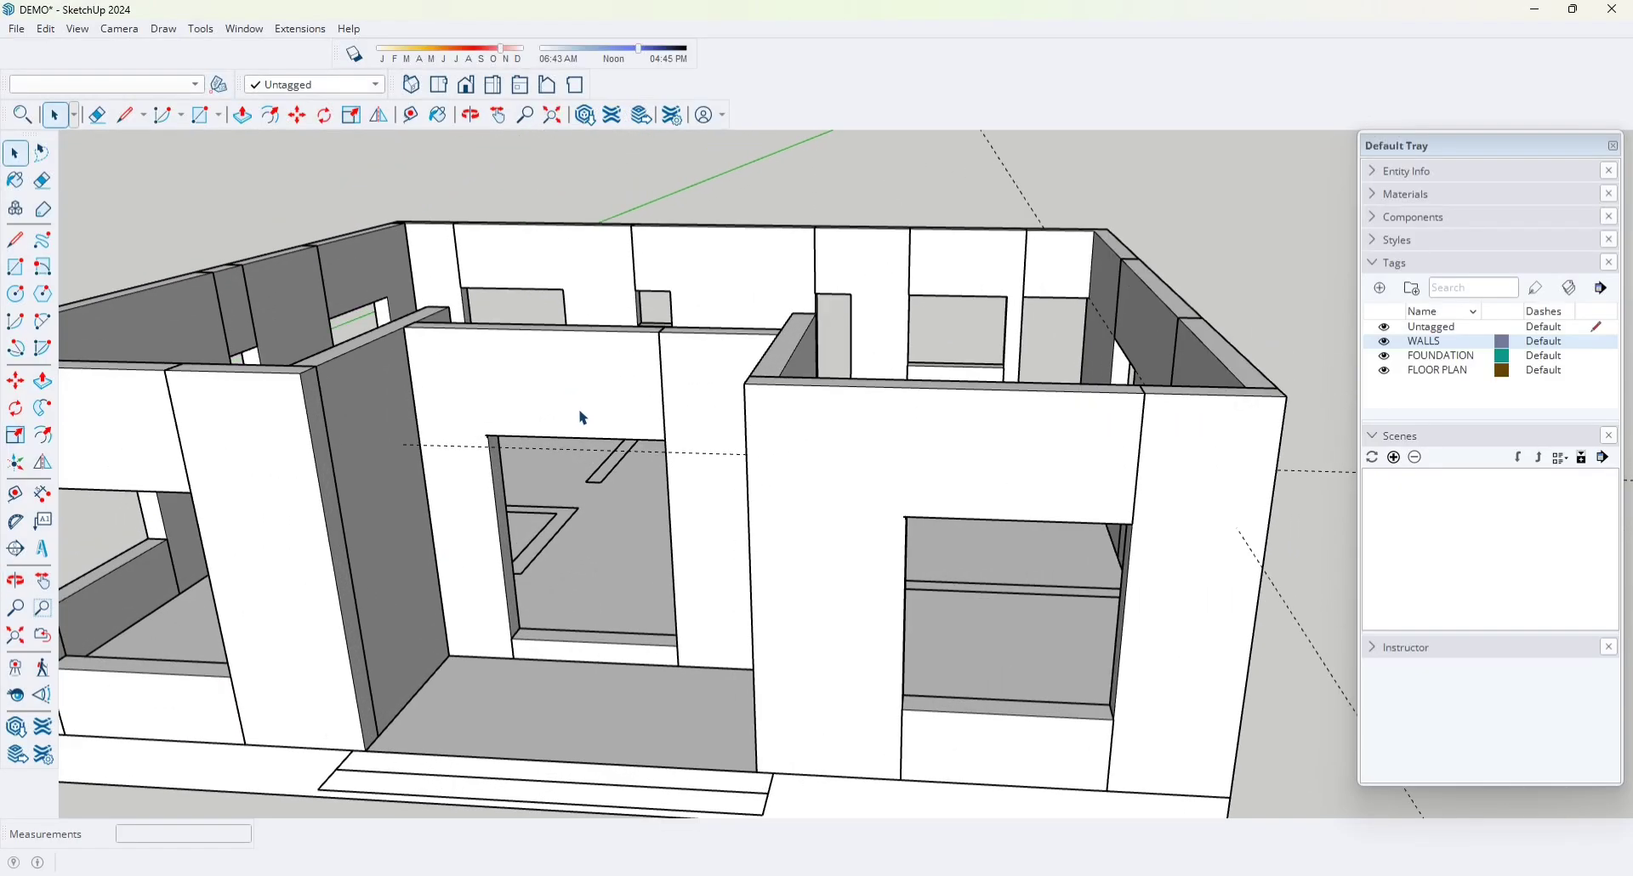
scroll(869, 532, down, 3)
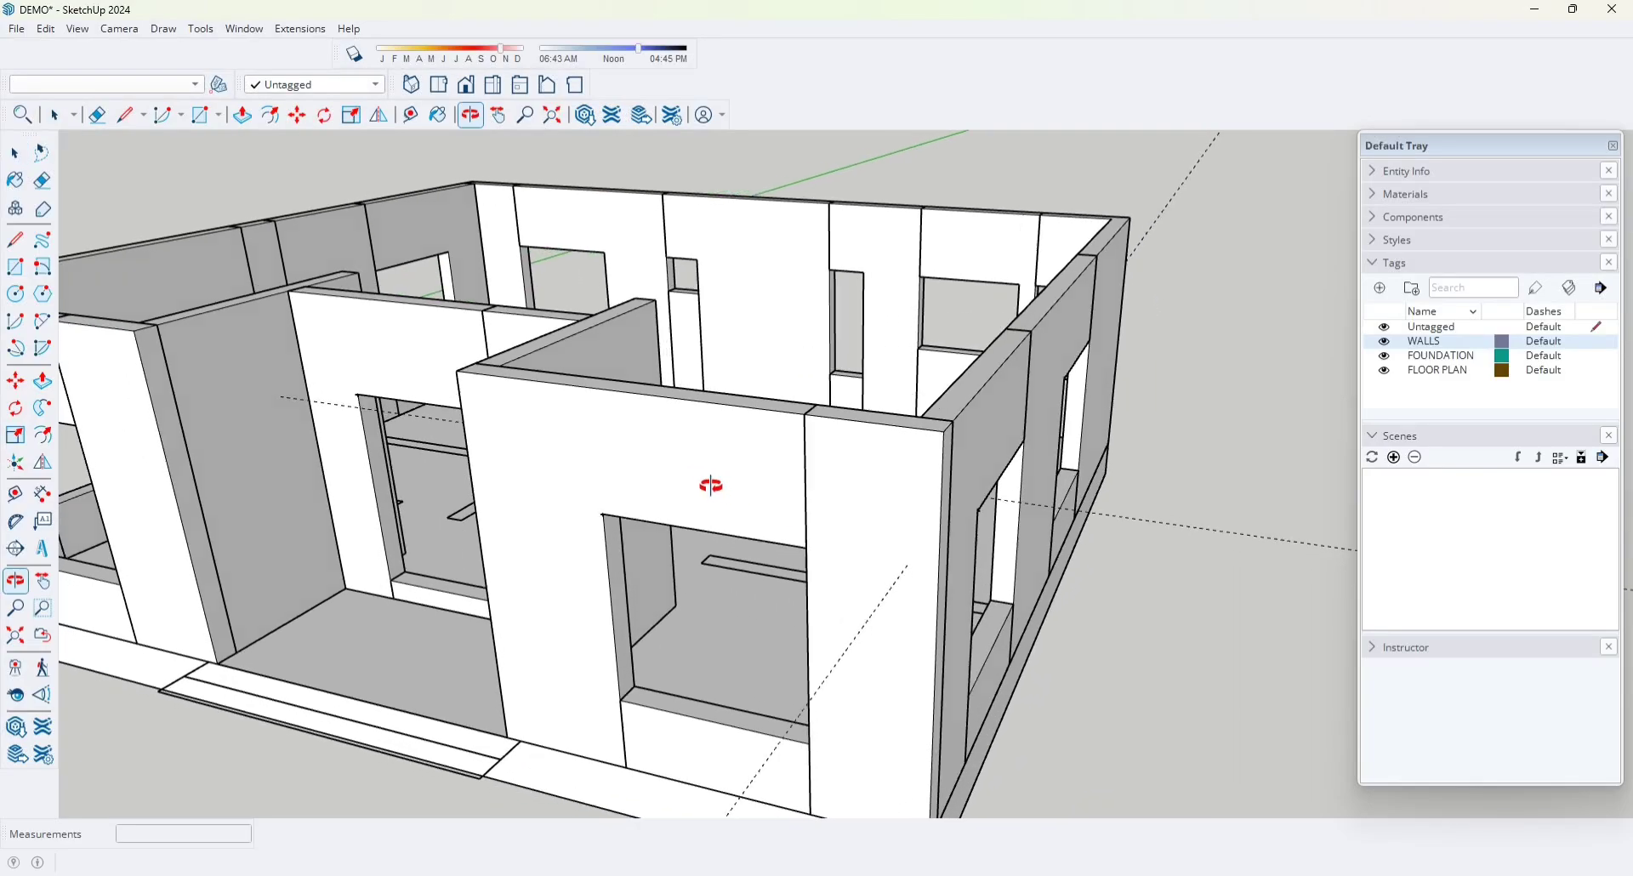
middle_drag(813, 477, 768, 473)
middle_drag(880, 460, 525, 467)
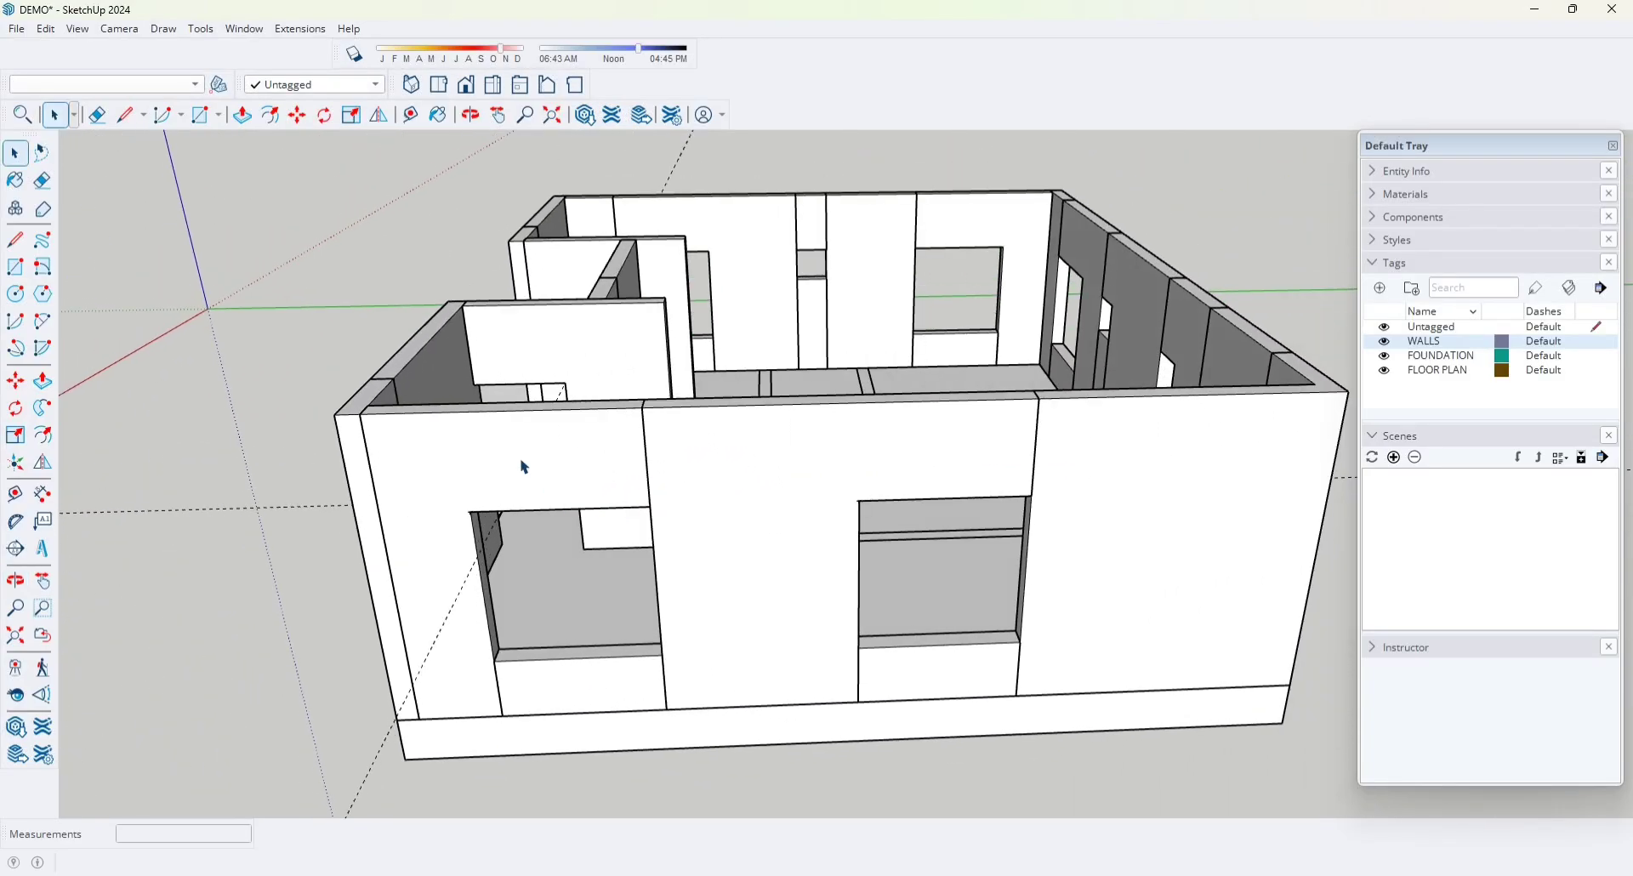
middle_drag(583, 416, 806, 486)
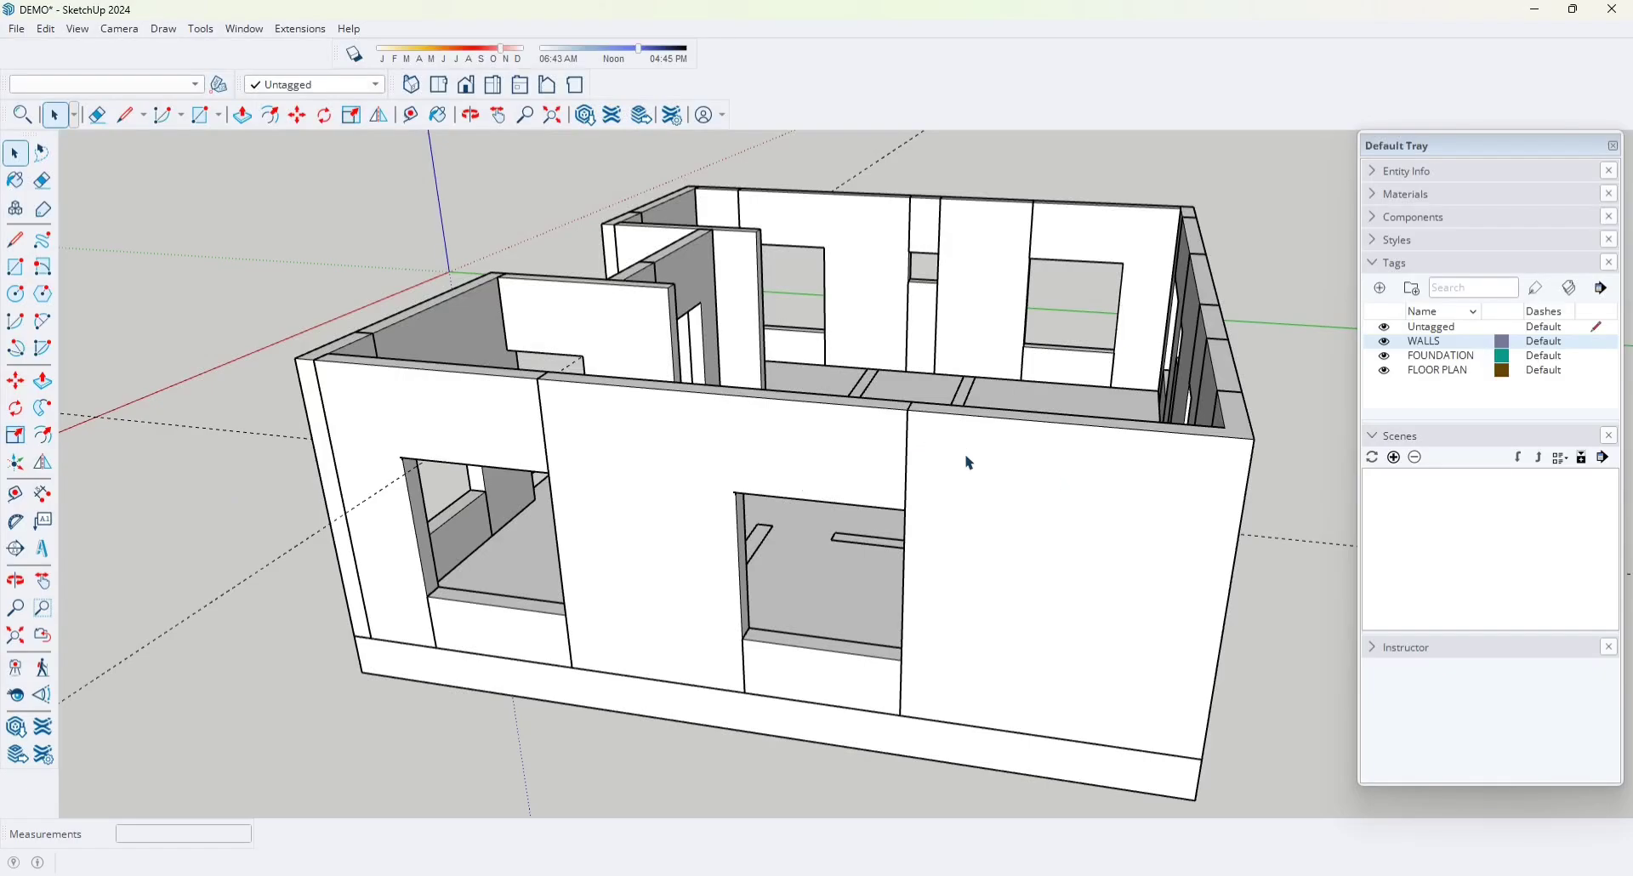
middle_drag(970, 463, 273, 453)
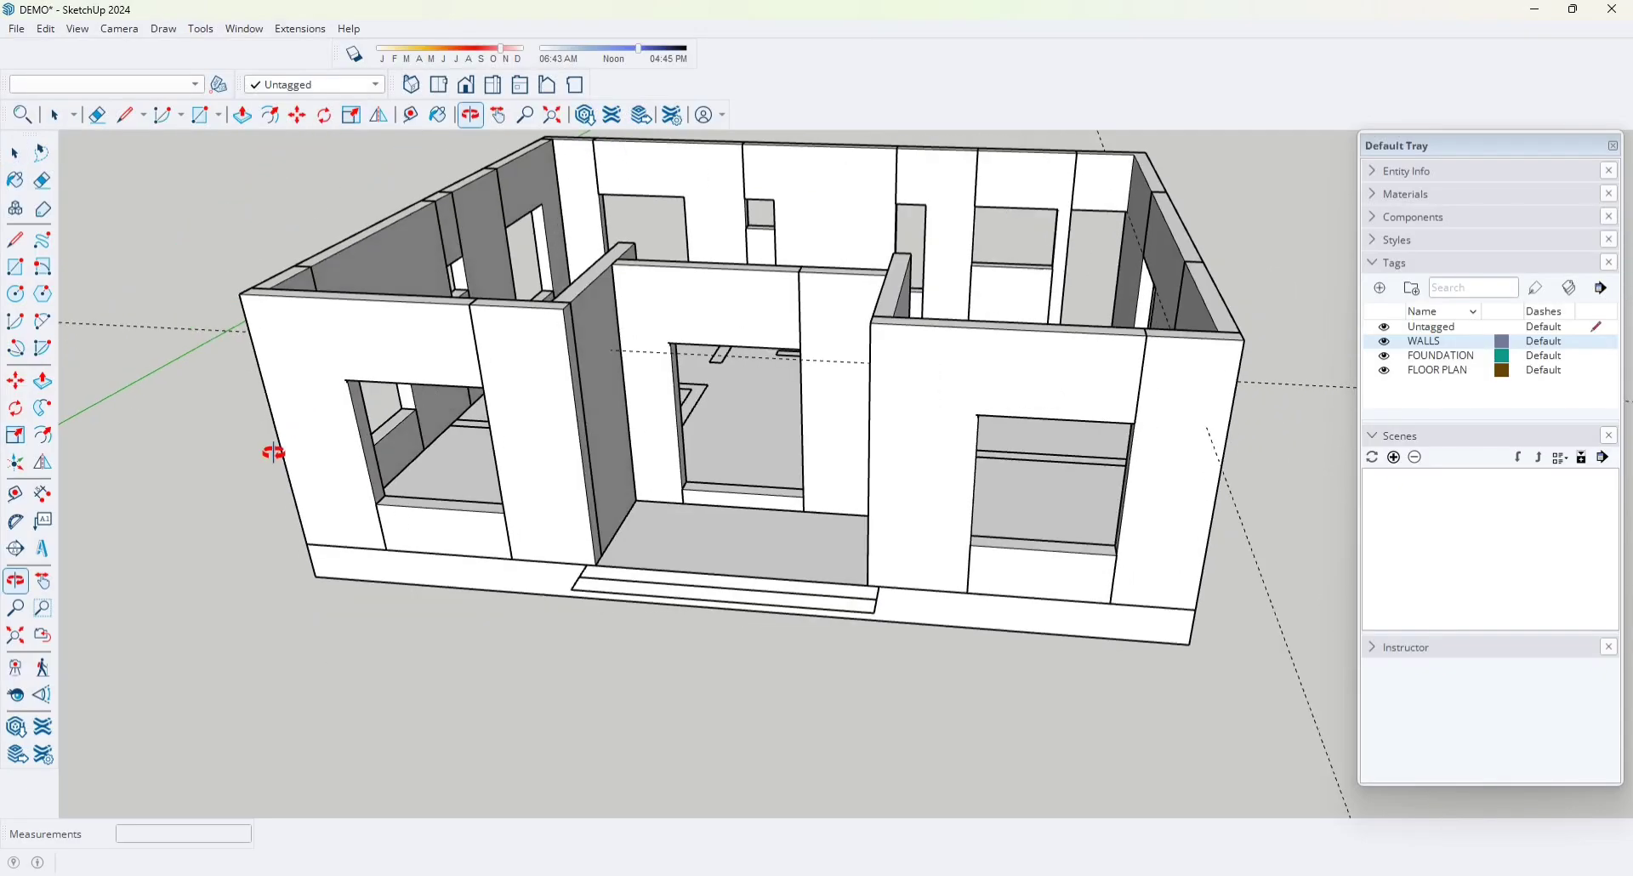
scroll(685, 321, up, 5)
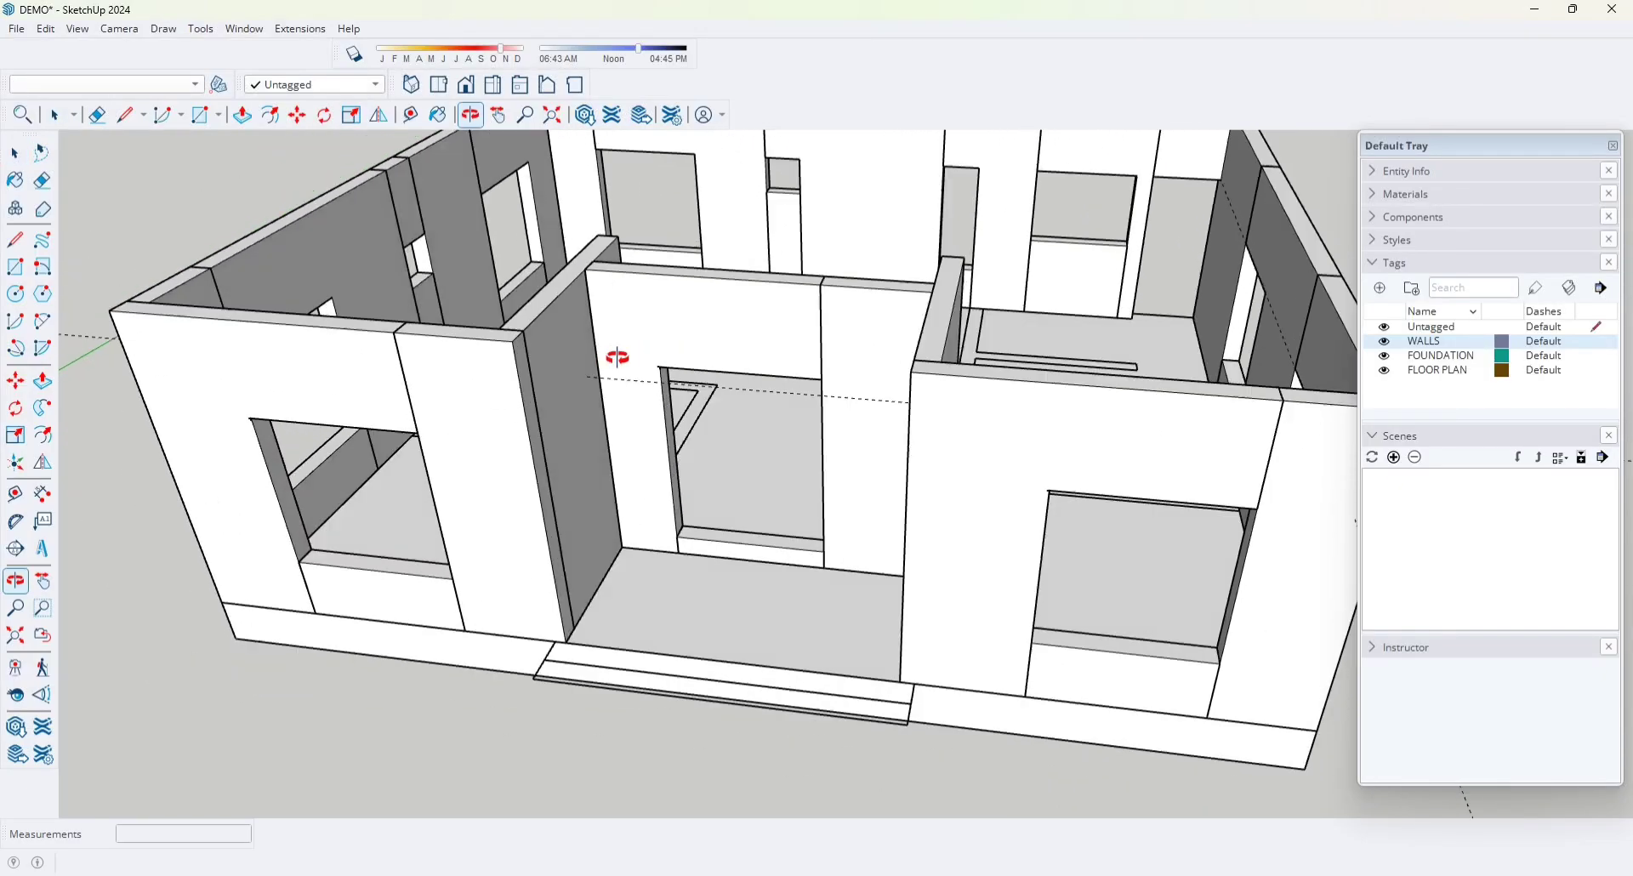
middle_drag(617, 358, 672, 516)
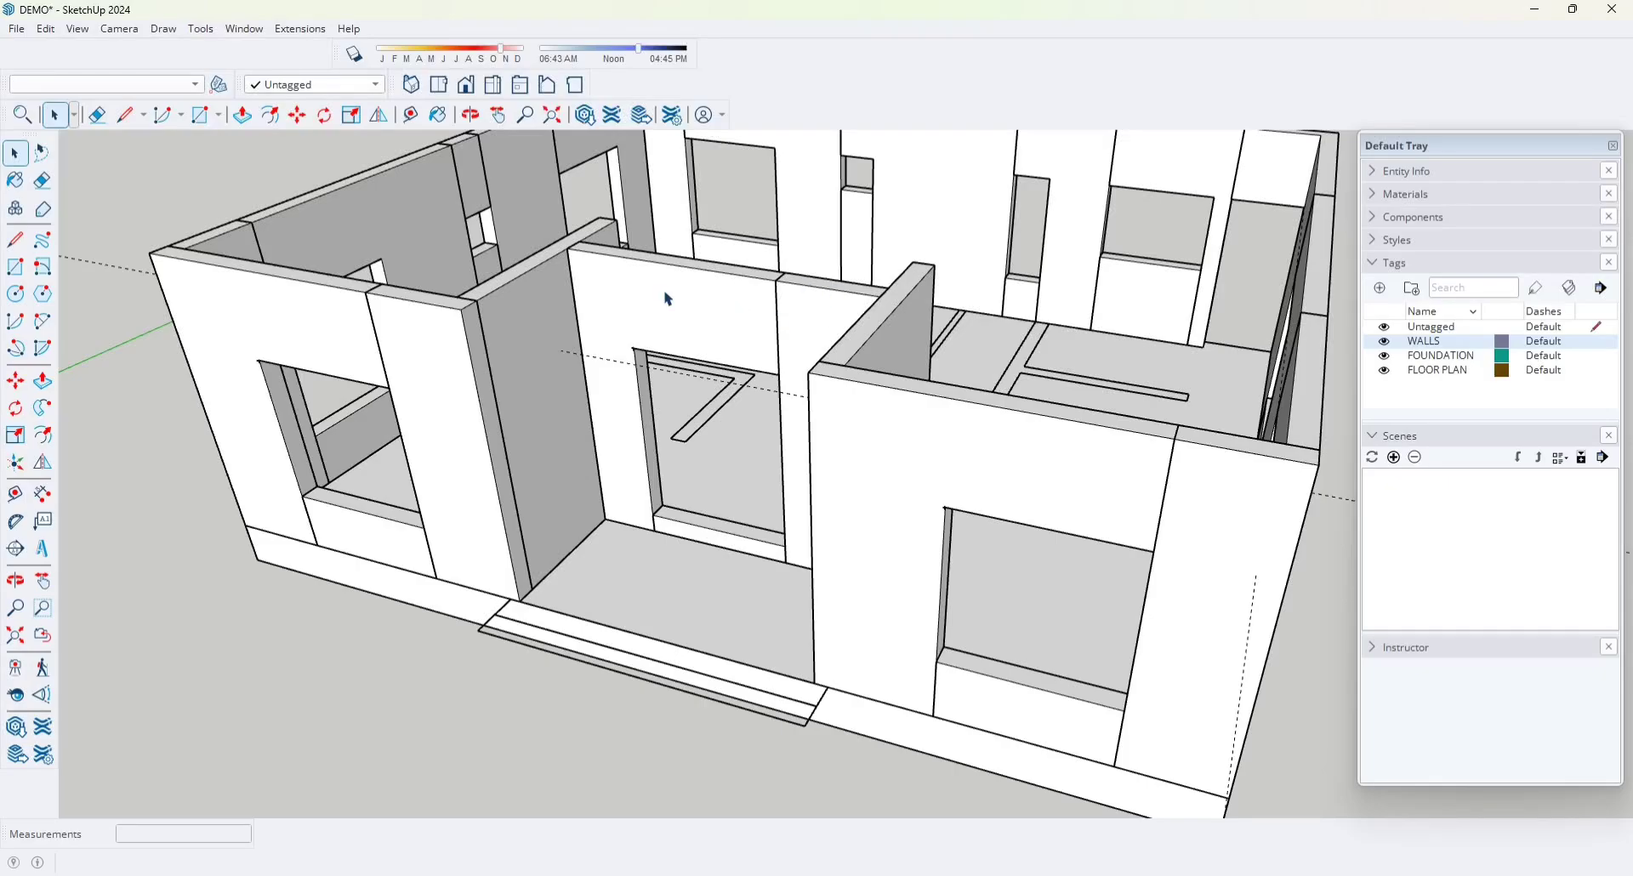
middle_drag(655, 296, 640, 313)
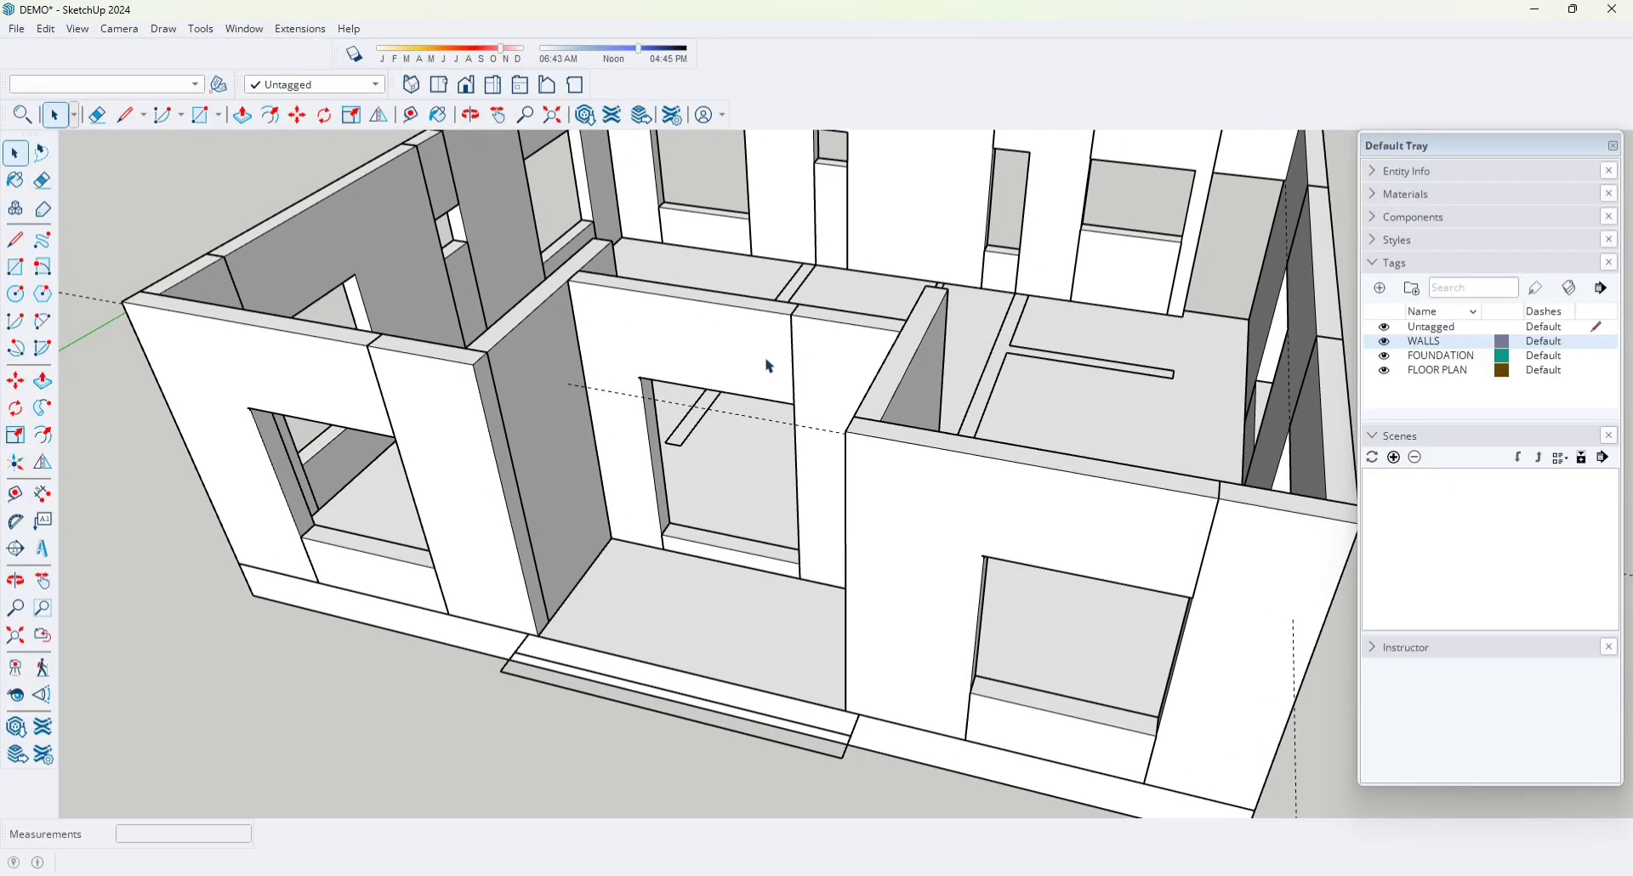
shift+middle_drag(761, 359, 754, 300)
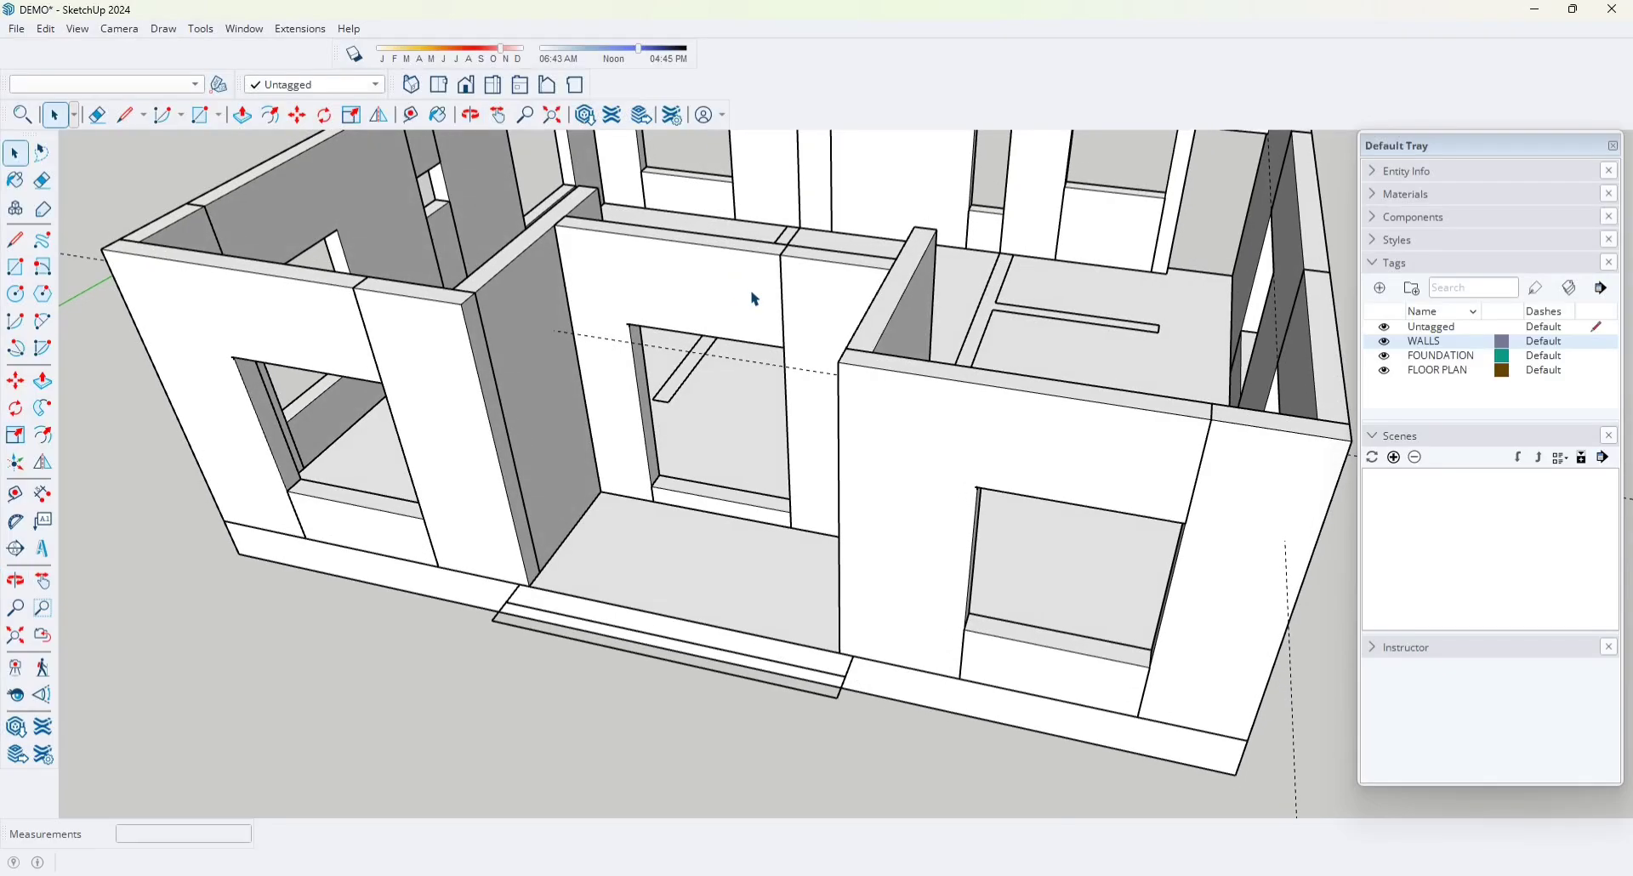
middle_drag(1000, 405, 830, 336)
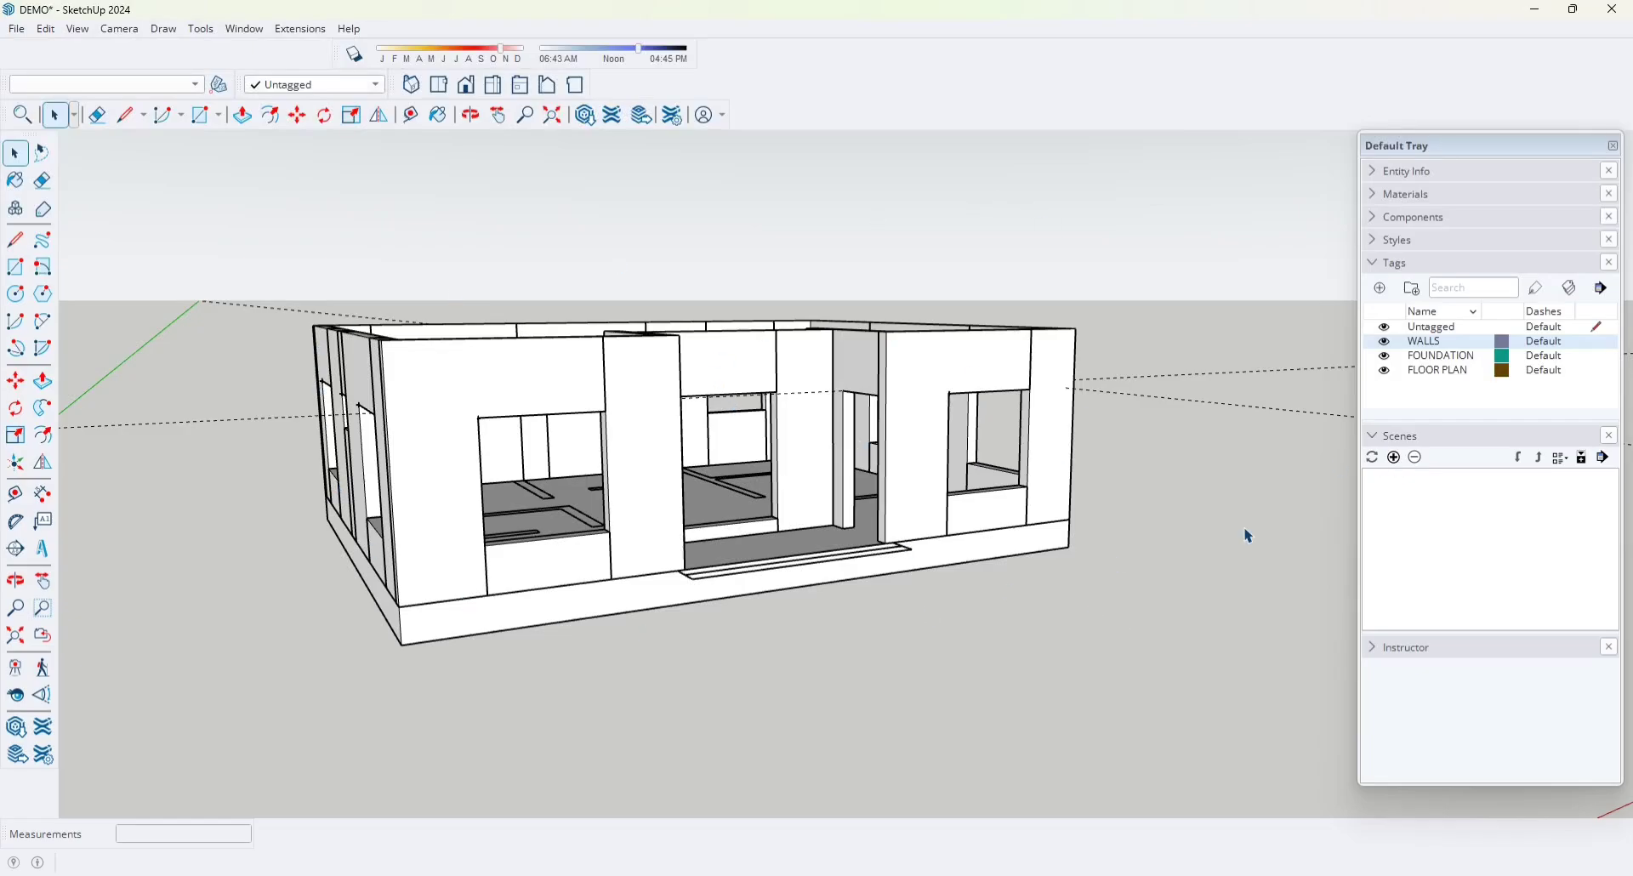
- Save the front corner view of the house as a scene, and add a second scene facing the side wall with two windows
click(1393, 459)
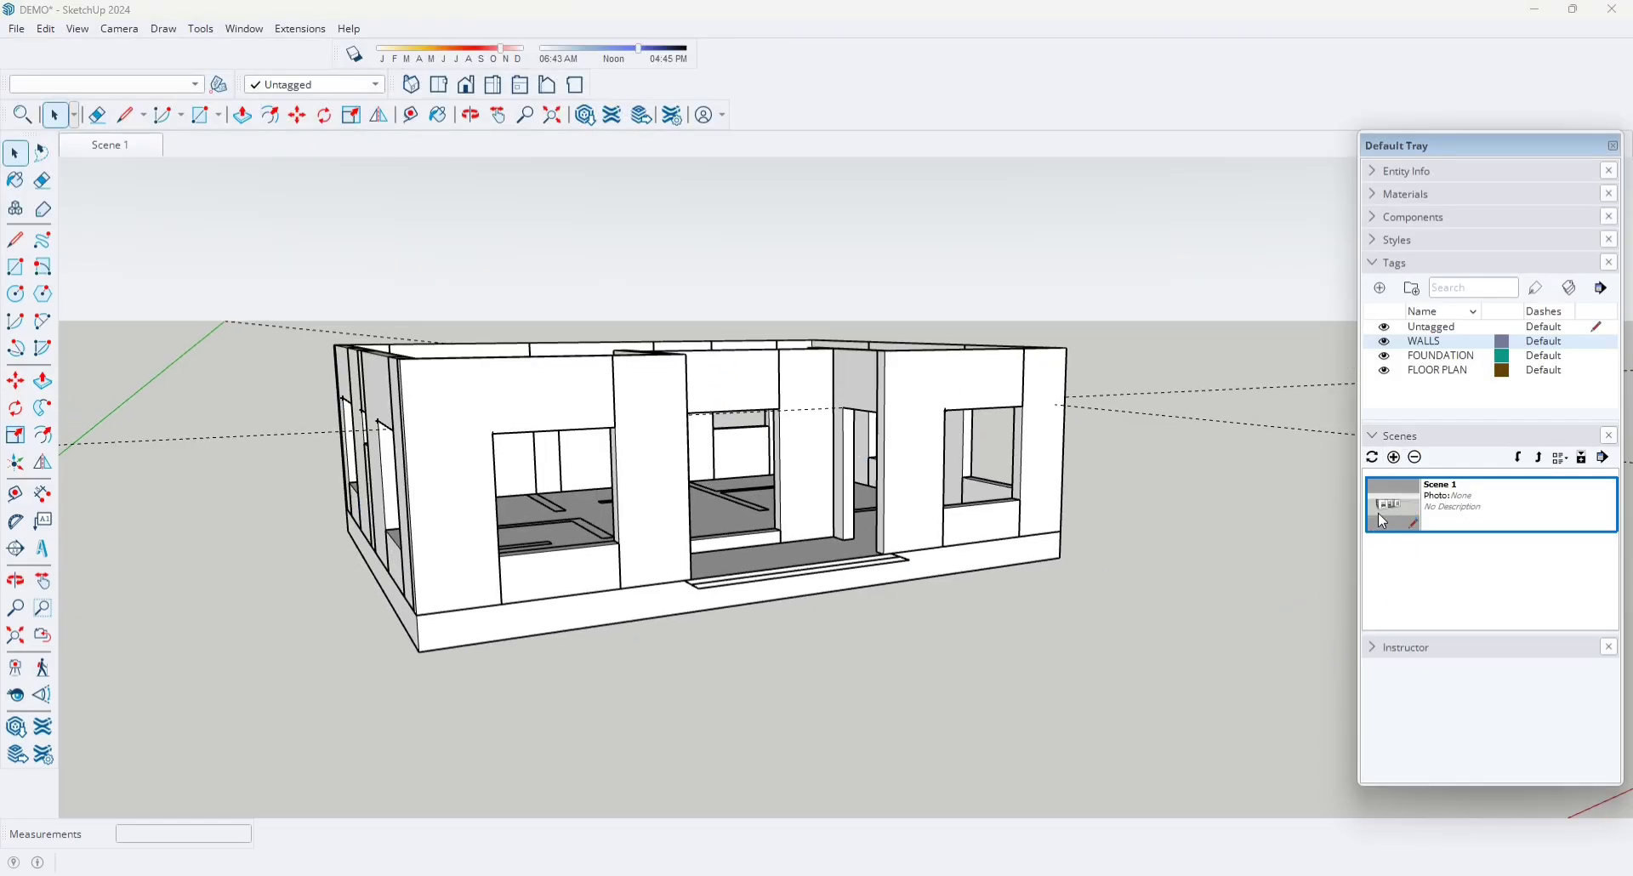
key(o)
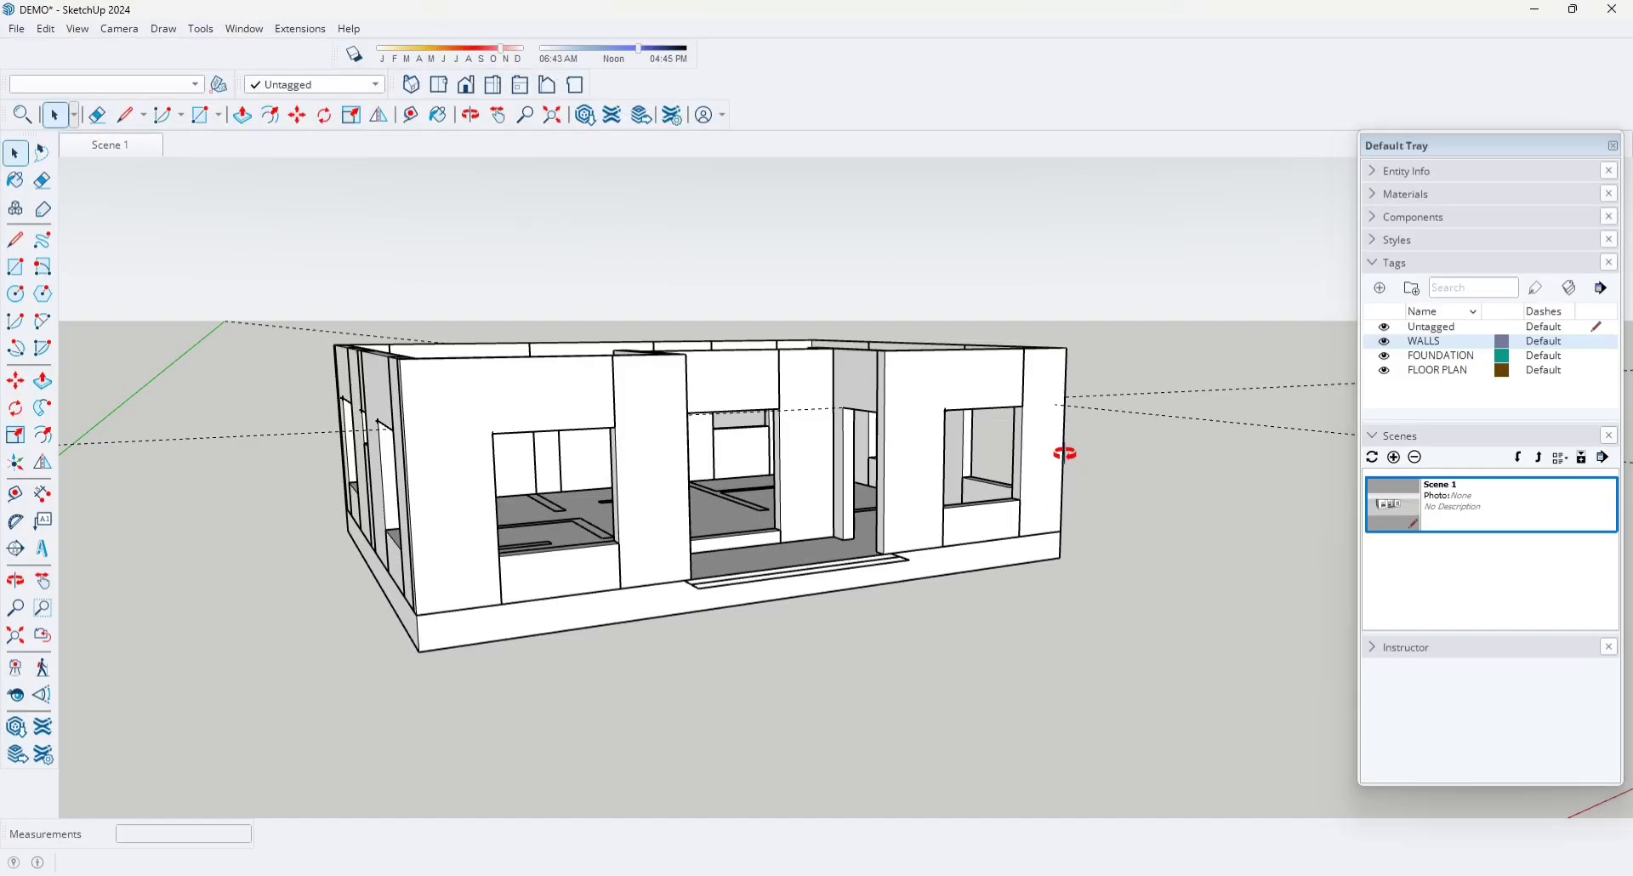
drag(1064, 452, 187, 446)
click(1395, 459)
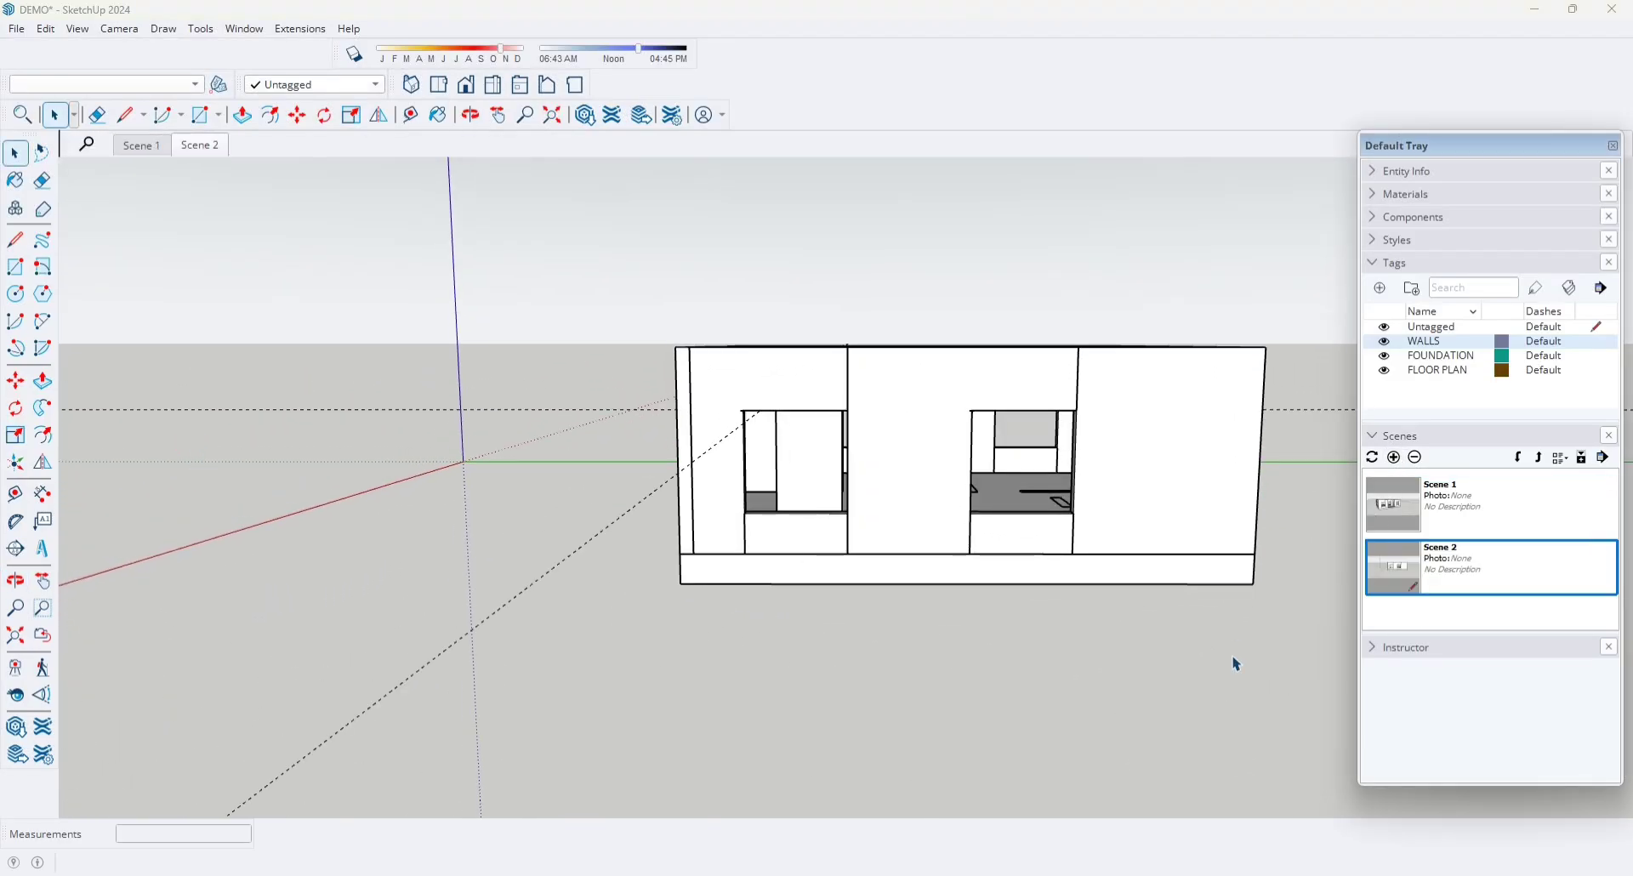
- Add a third scene showing the house from another side with its narrow opening, and return to the first scene
key(o)
middle_drag(766, 457, 1172, 420)
mouse_move(1172, 420)
mouse_down()
mouse_move(1173, 387)
mouse_move(1214, 413)
mouse_move(1199, 430)
mouse_up()
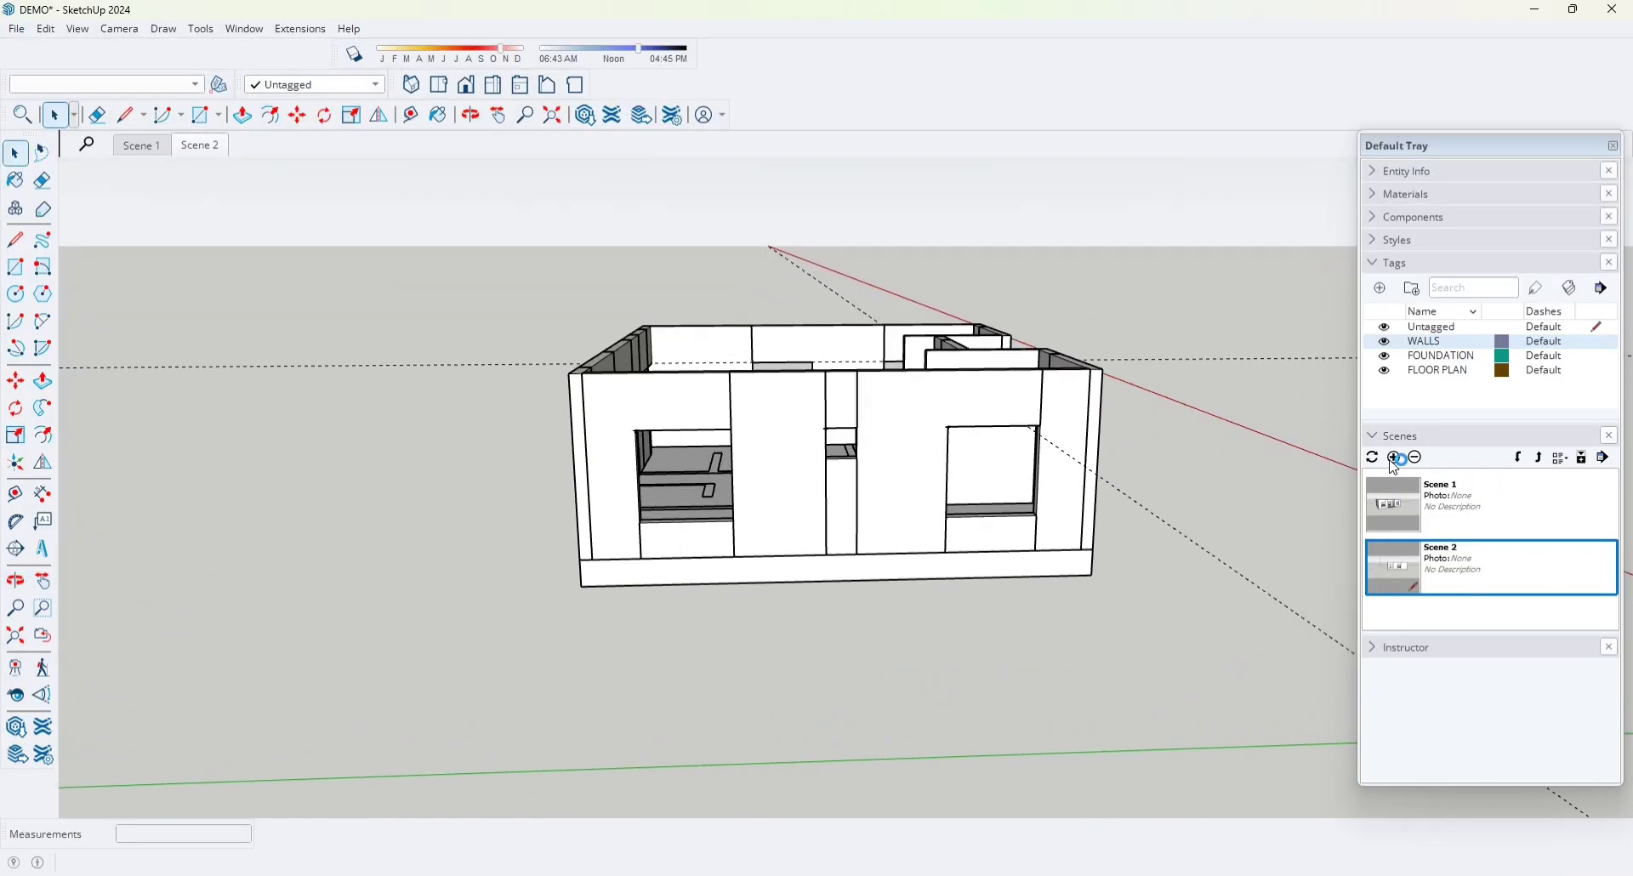
click(1395, 460)
double_click(1460, 504)
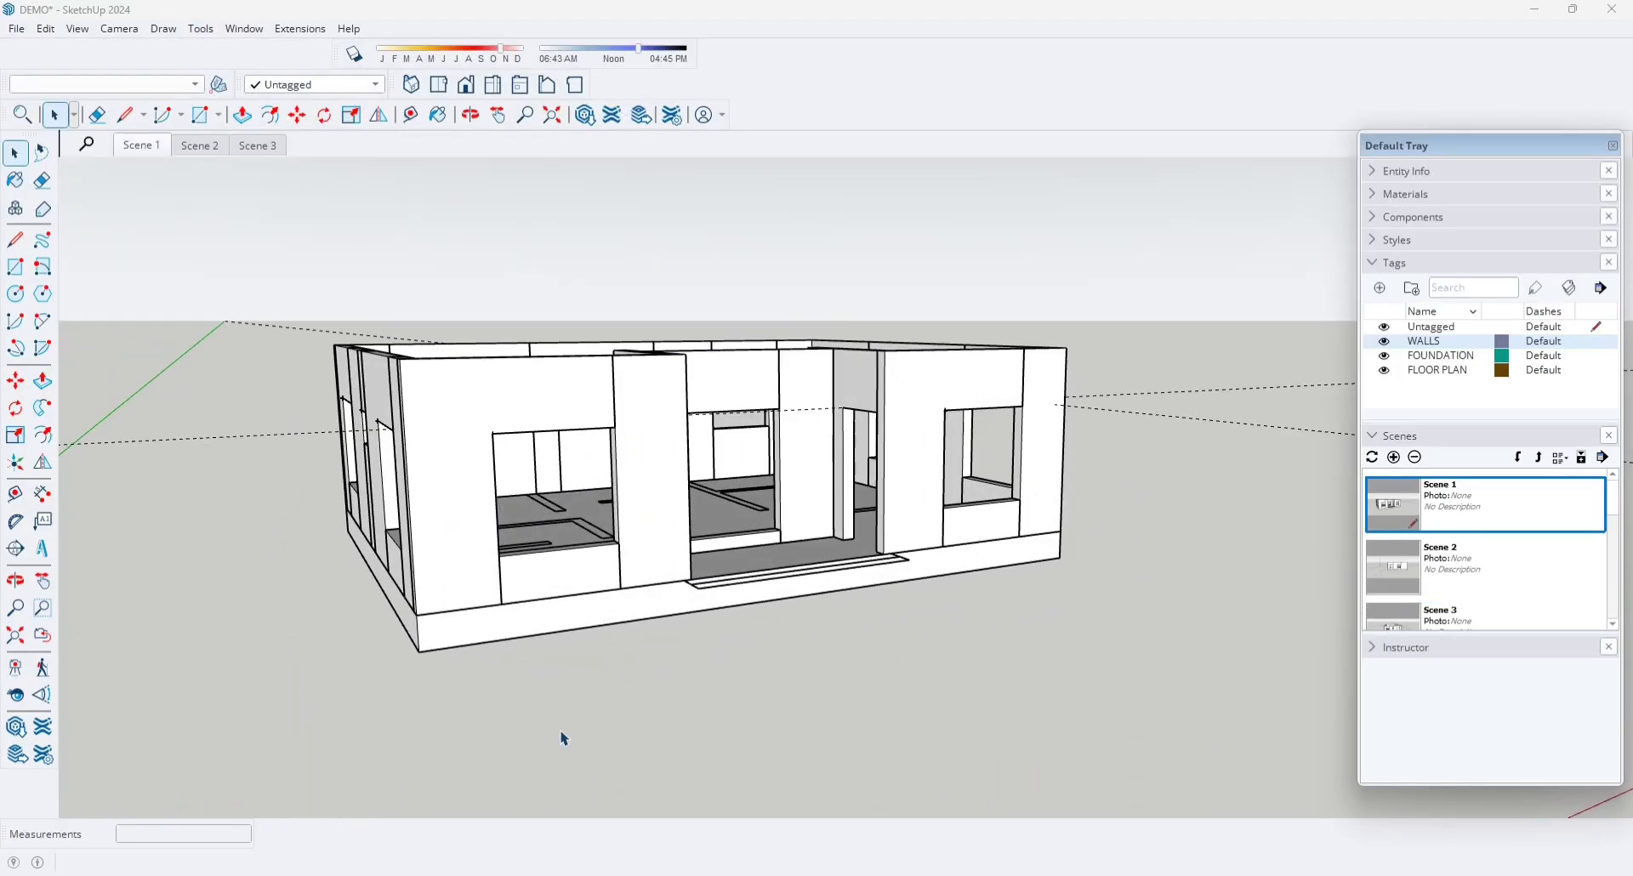
- Check the saved views by switching to Scene 2, Scene 3 and back to Scene 1
double_click(1392, 568)
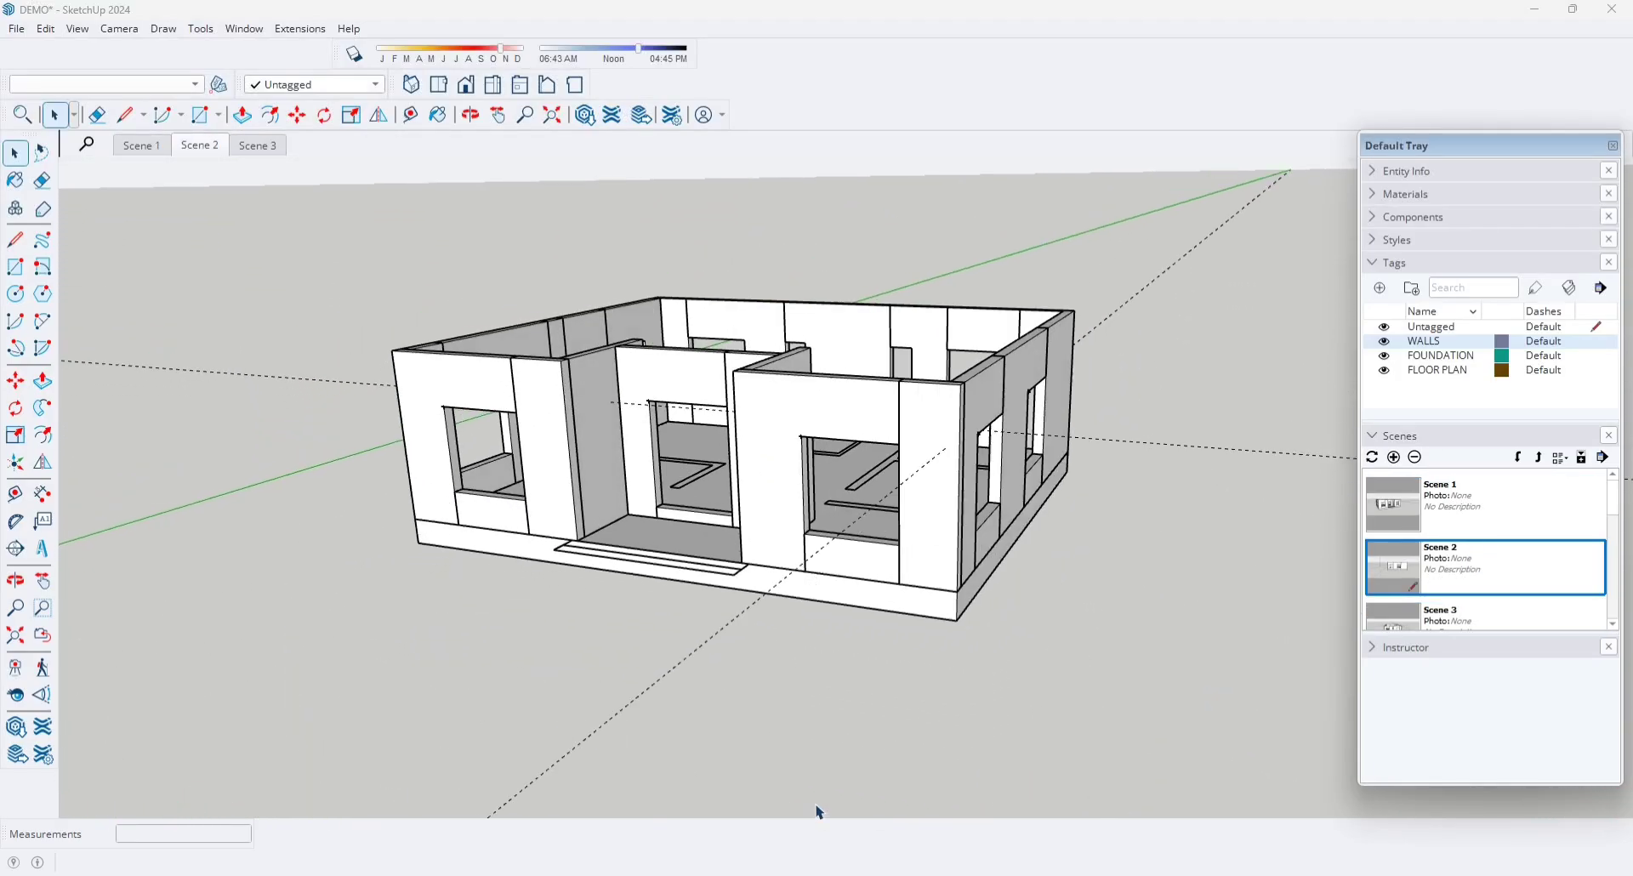
scroll(1498, 583, down, 1)
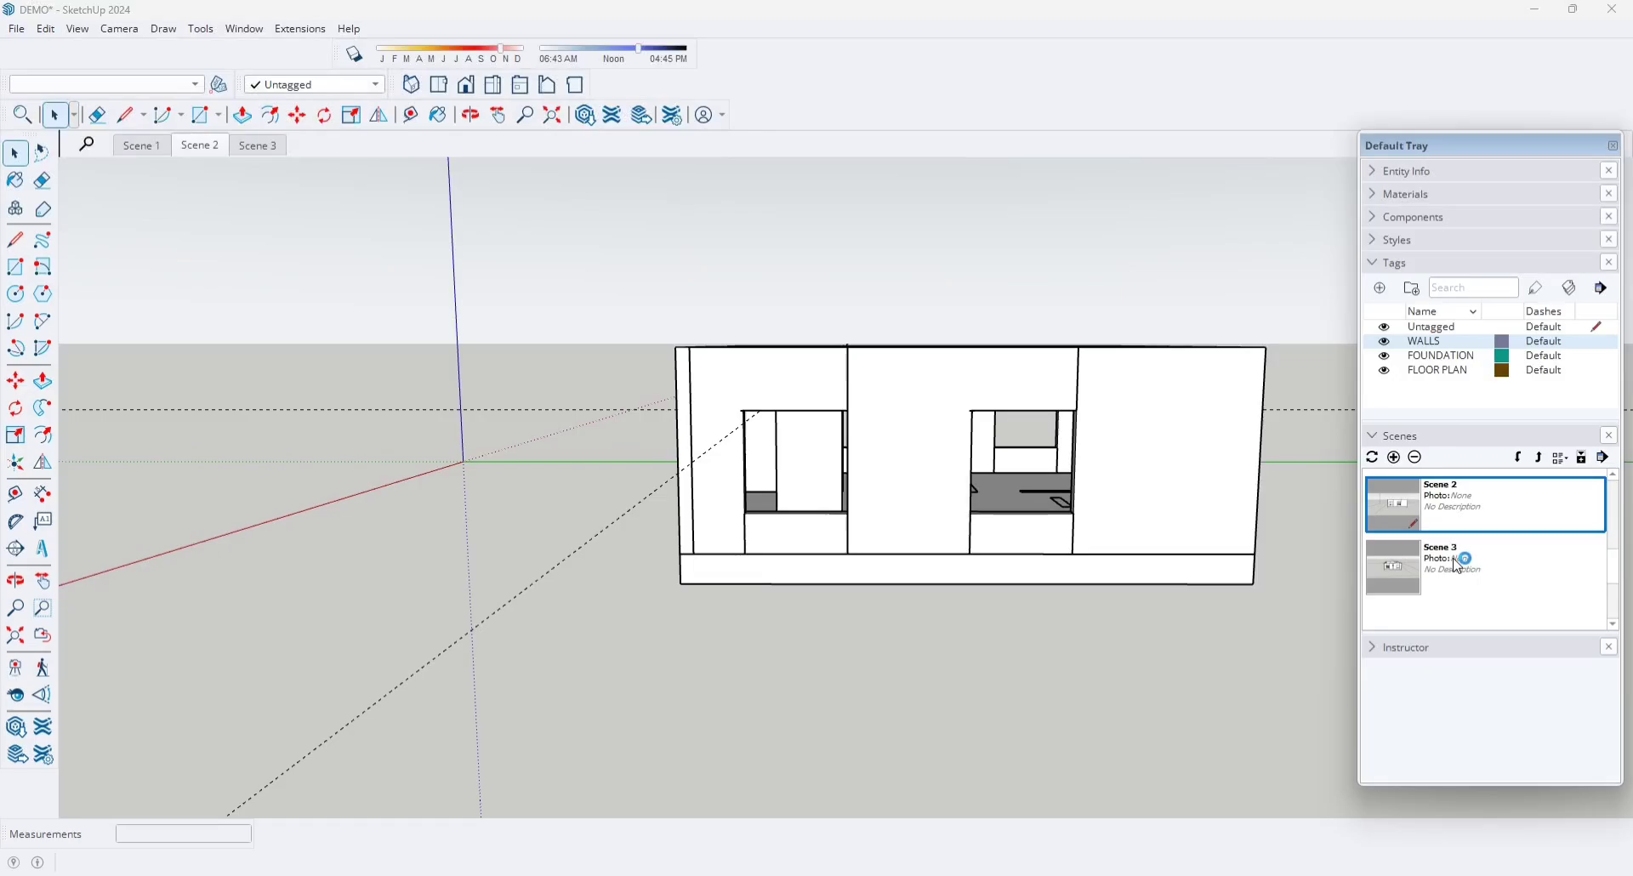
double_click(1458, 565)
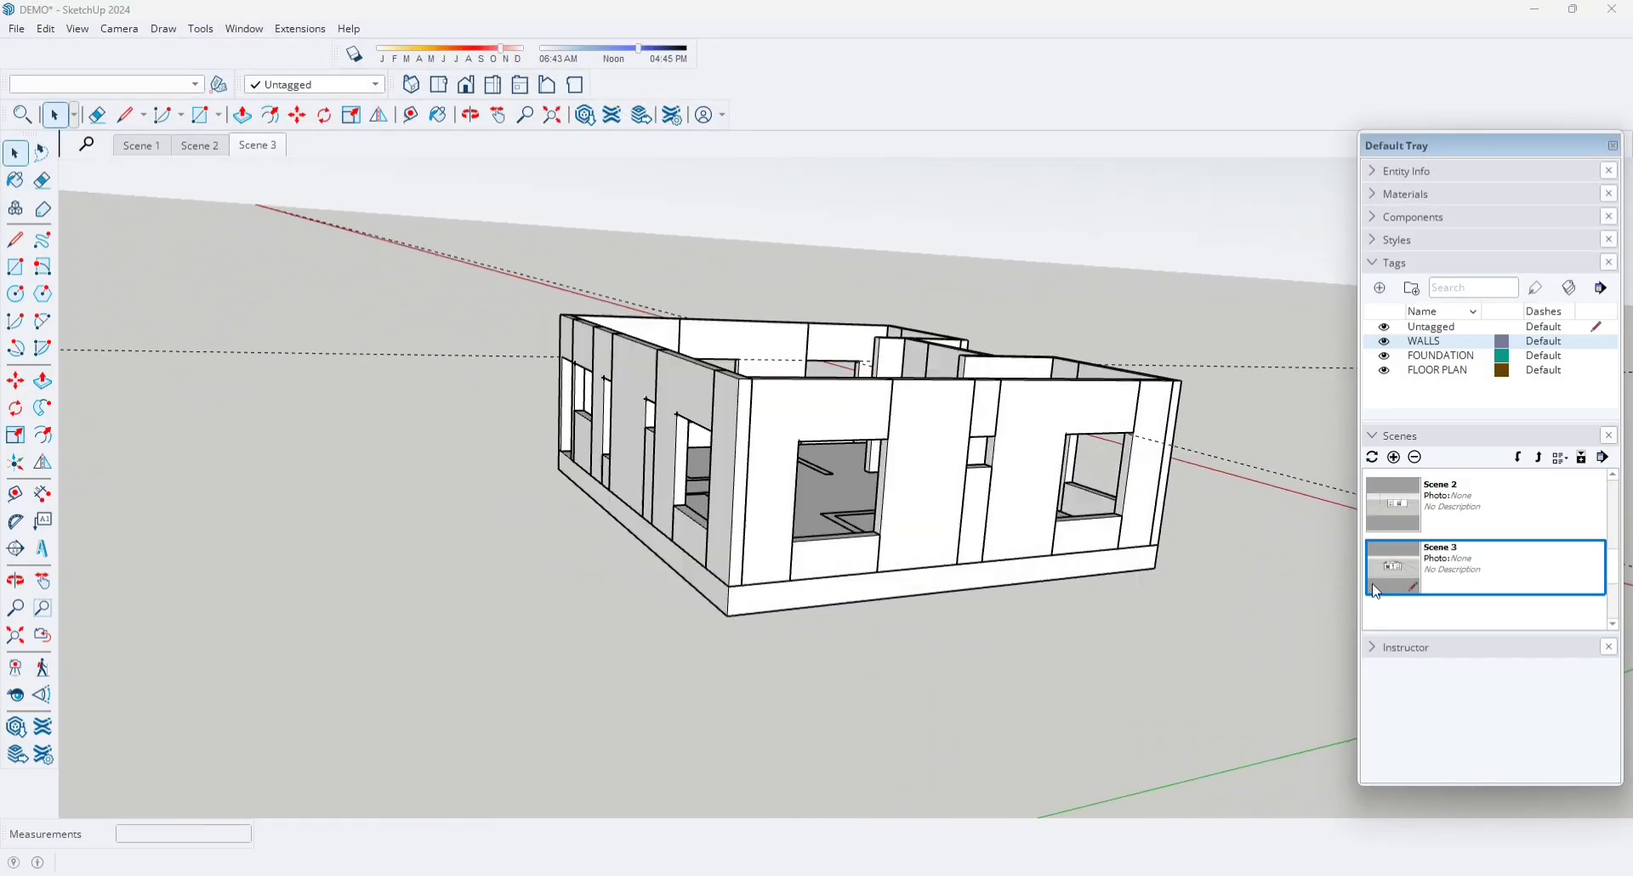
scroll(1436, 549, up, 1)
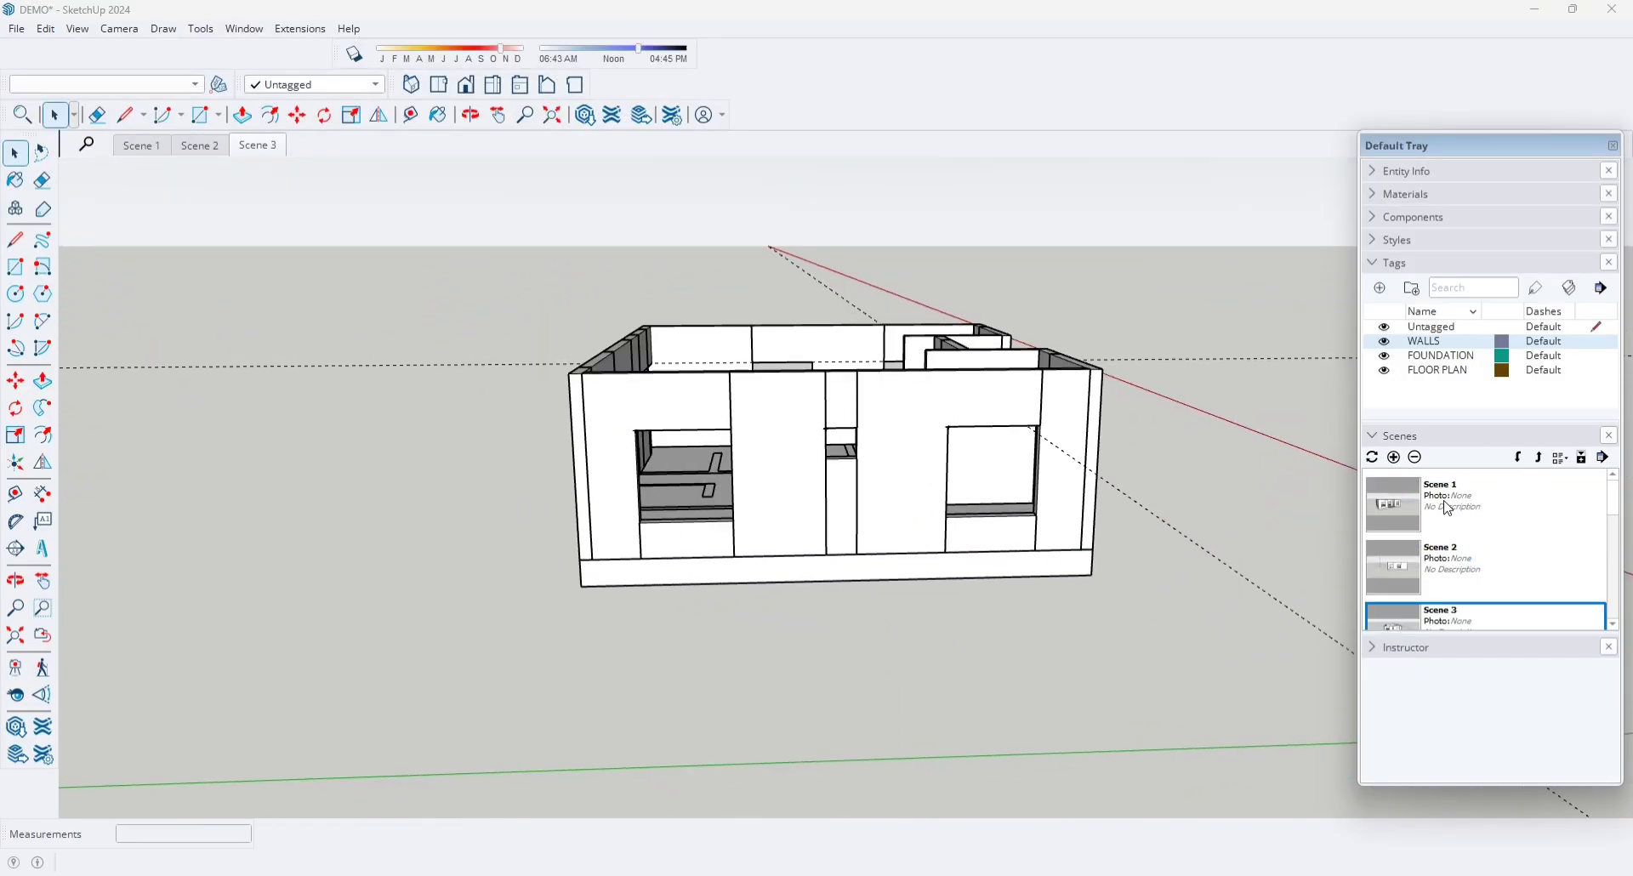
double_click(1448, 508)
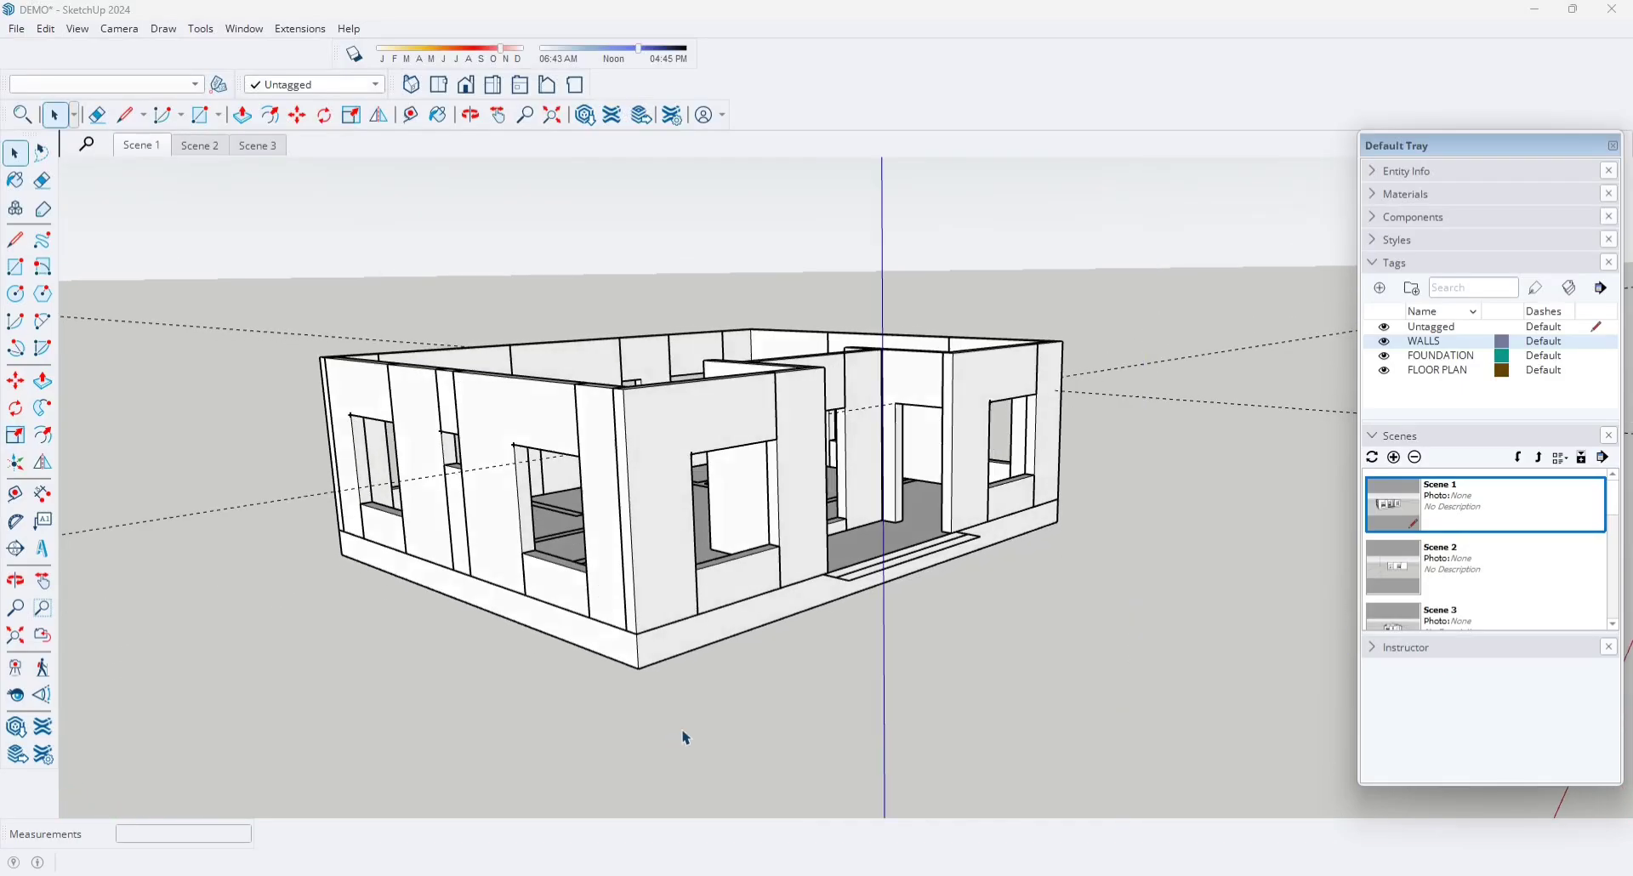
- Inspect the exterior walls and openings from above, switching the visibility of the WALLS tag off and on
middle_drag(805, 419, 685, 493)
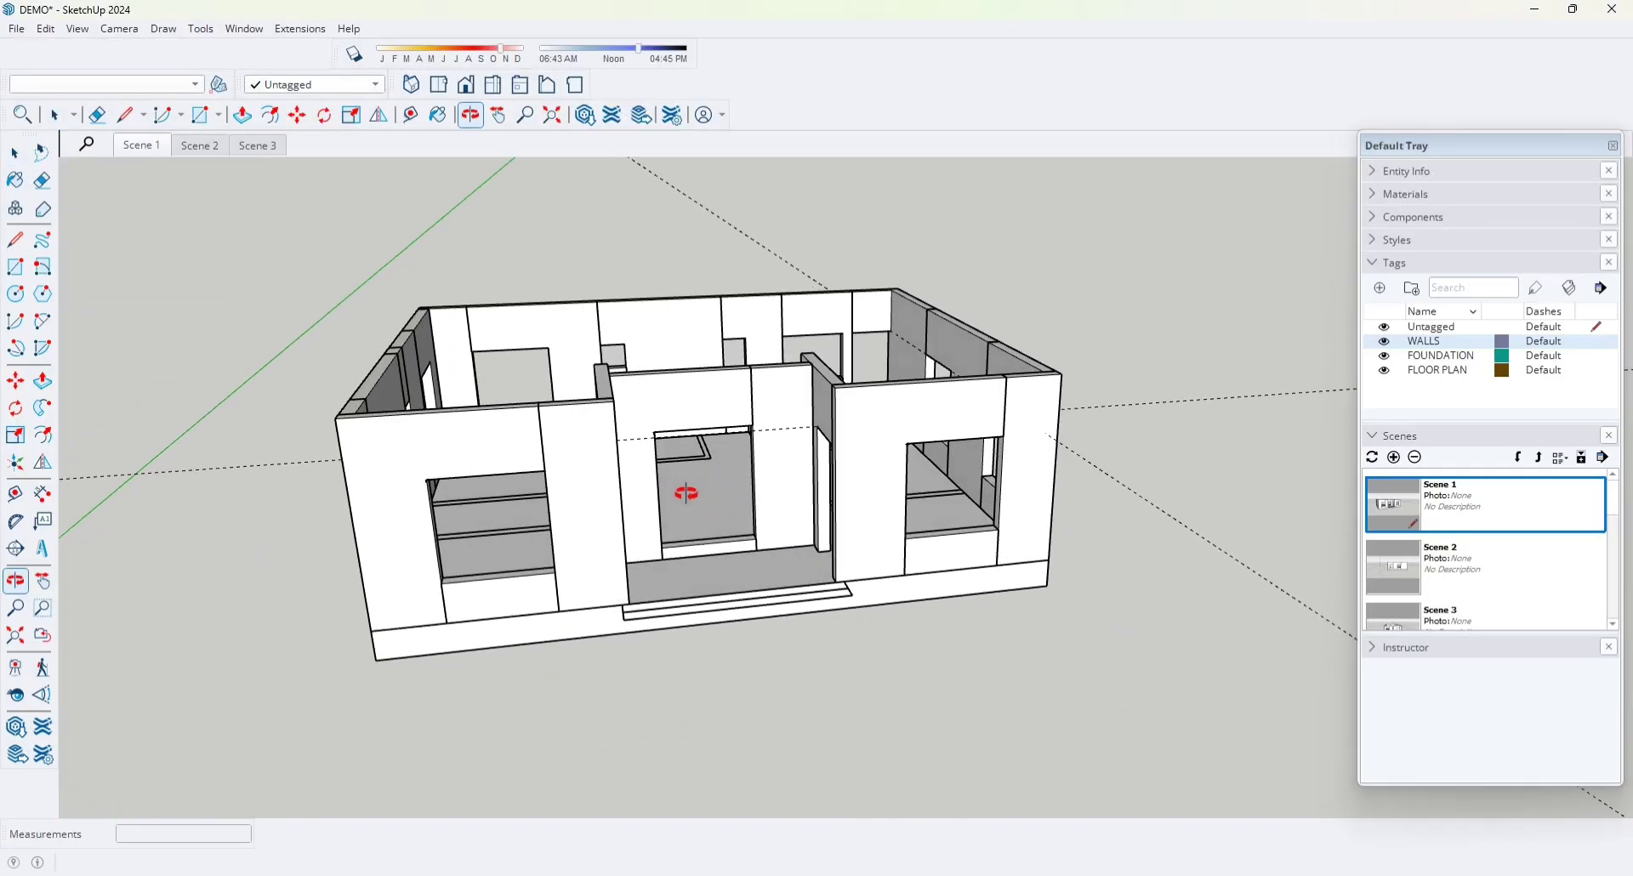
middle_drag(678, 401, 590, 418)
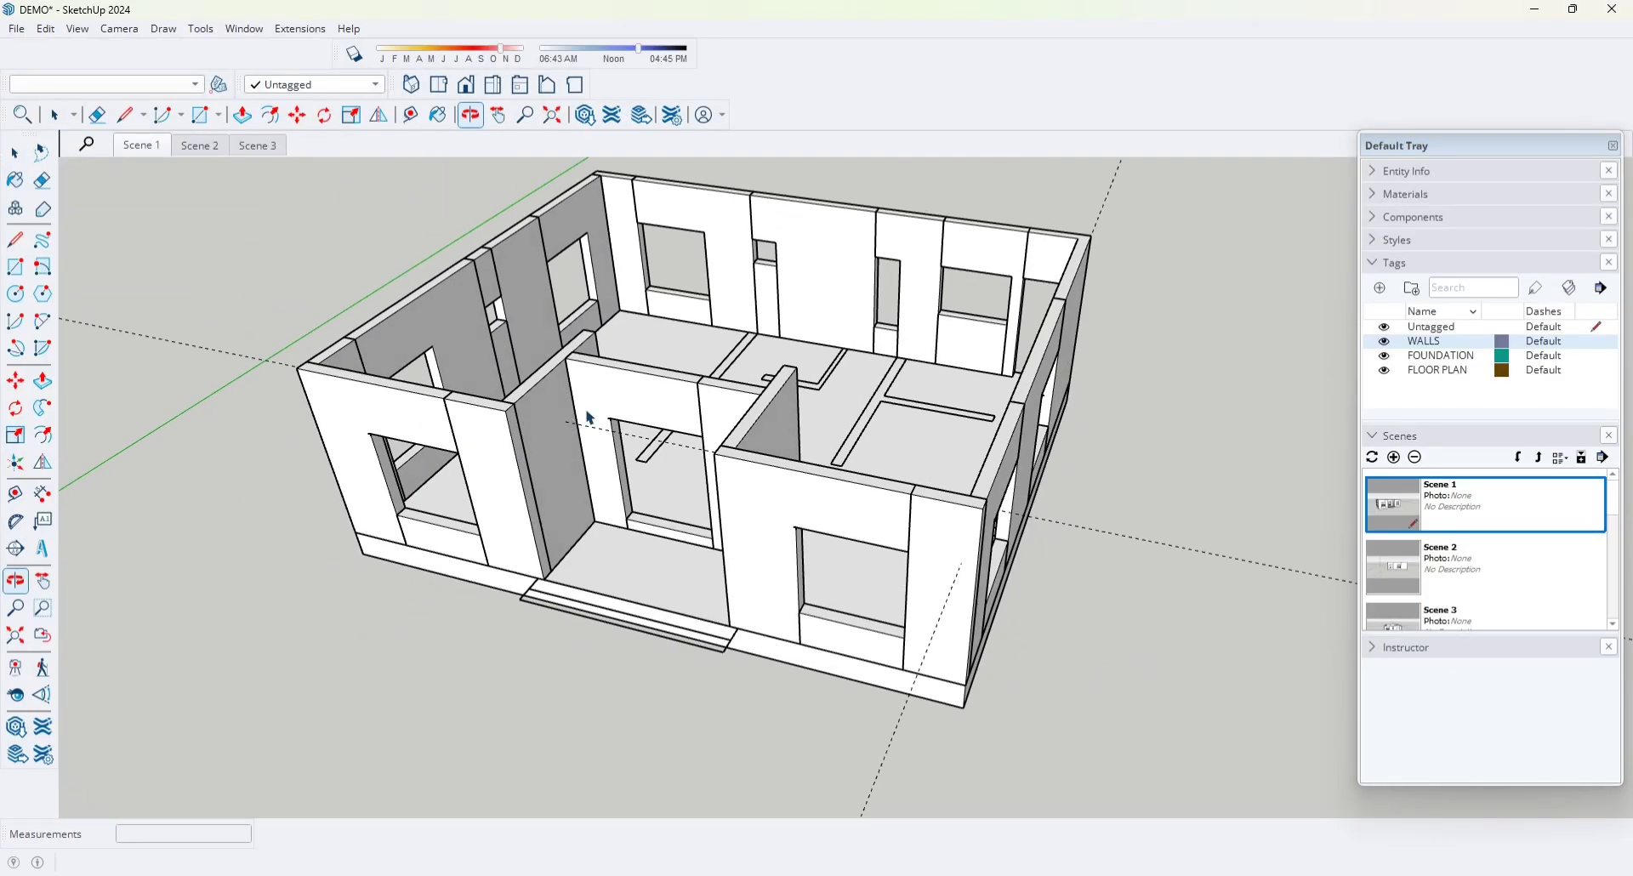
middle_drag(742, 405, 522, 704)
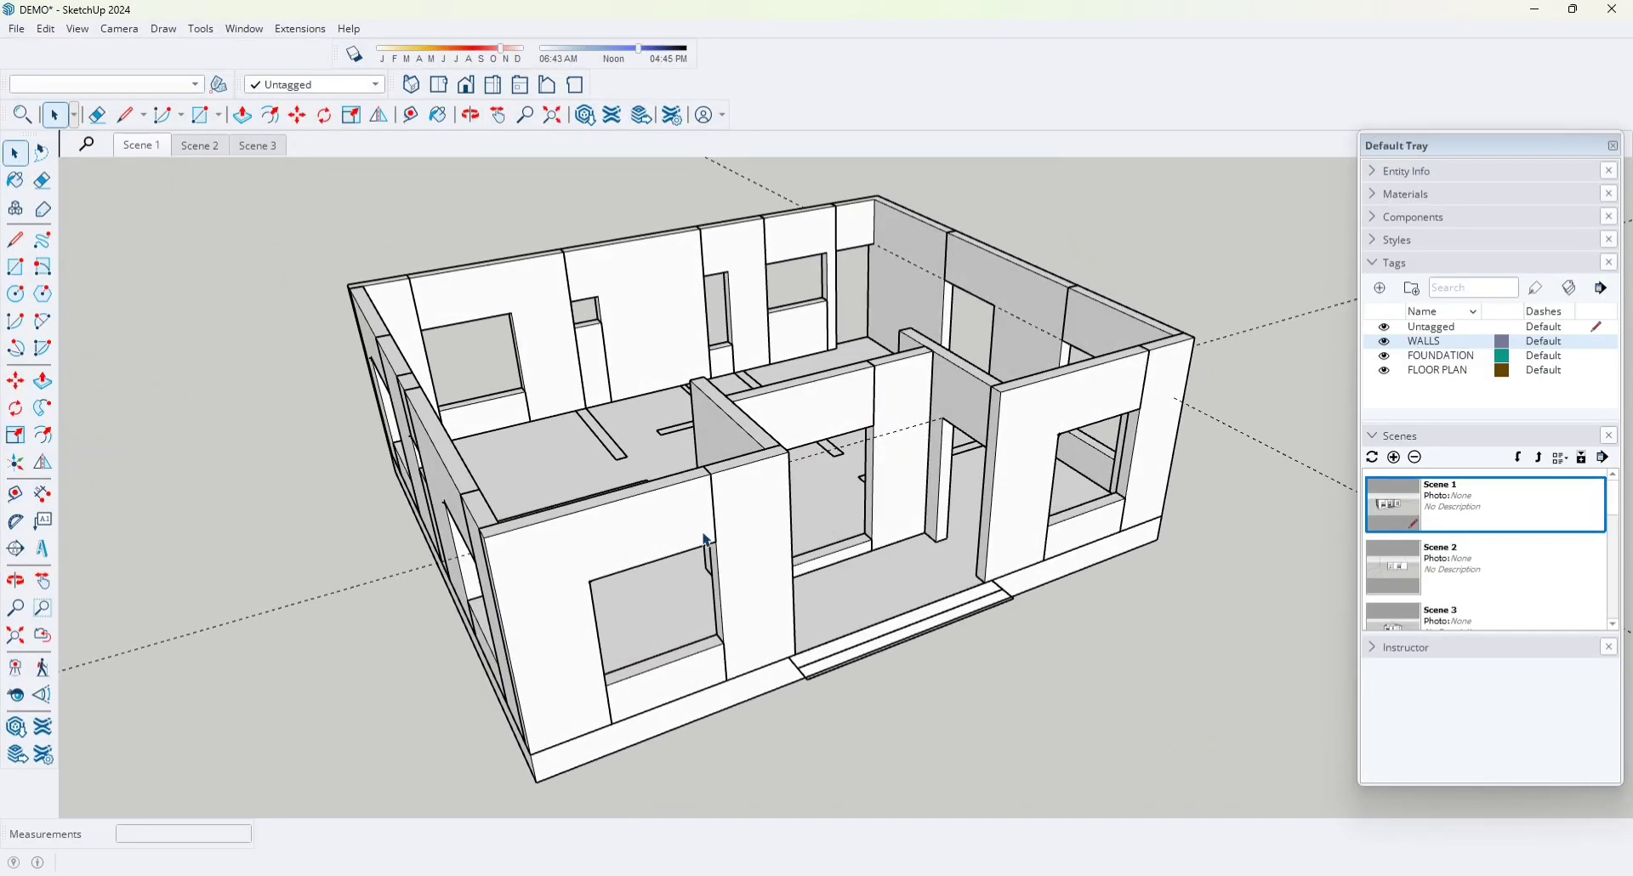
middle_drag(569, 620, 419, 317)
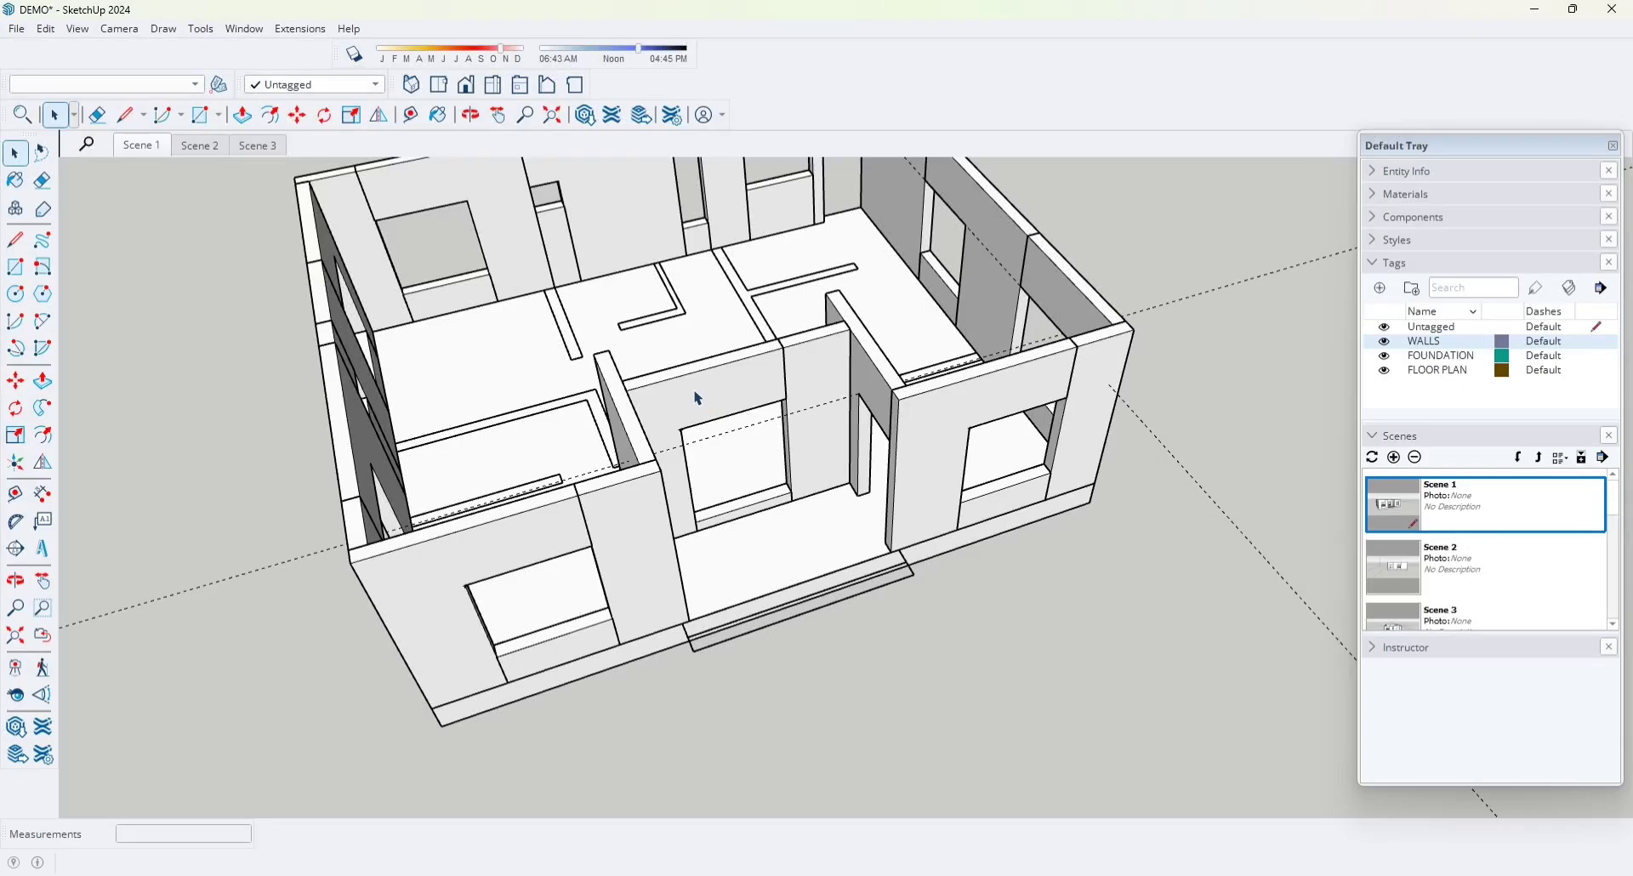
middle_drag(803, 396, 822, 444)
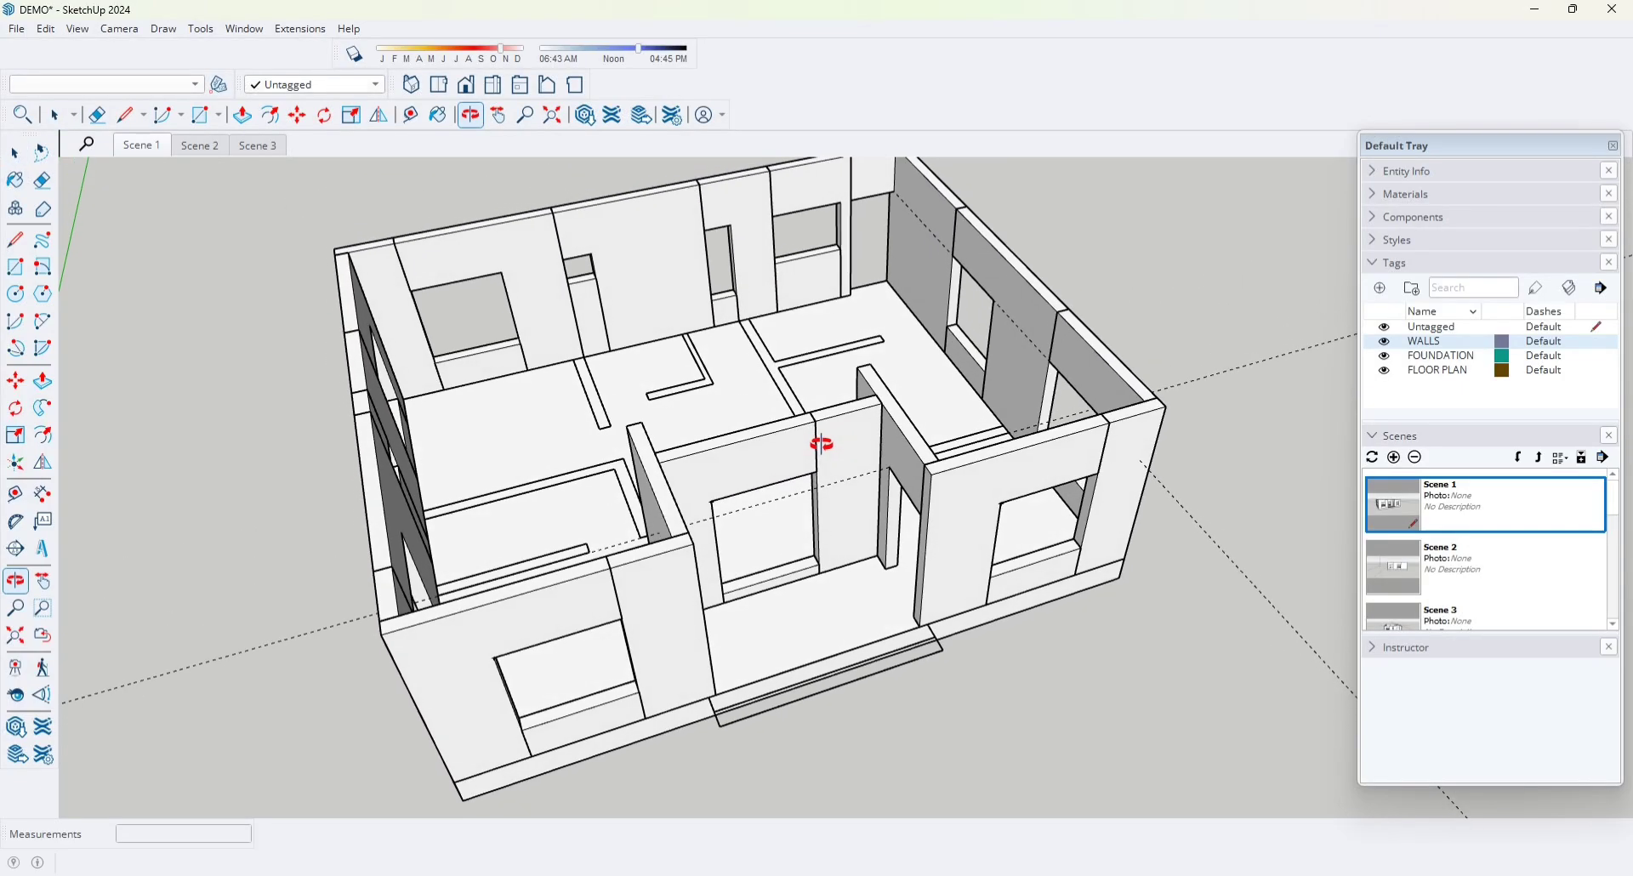
click(1385, 342)
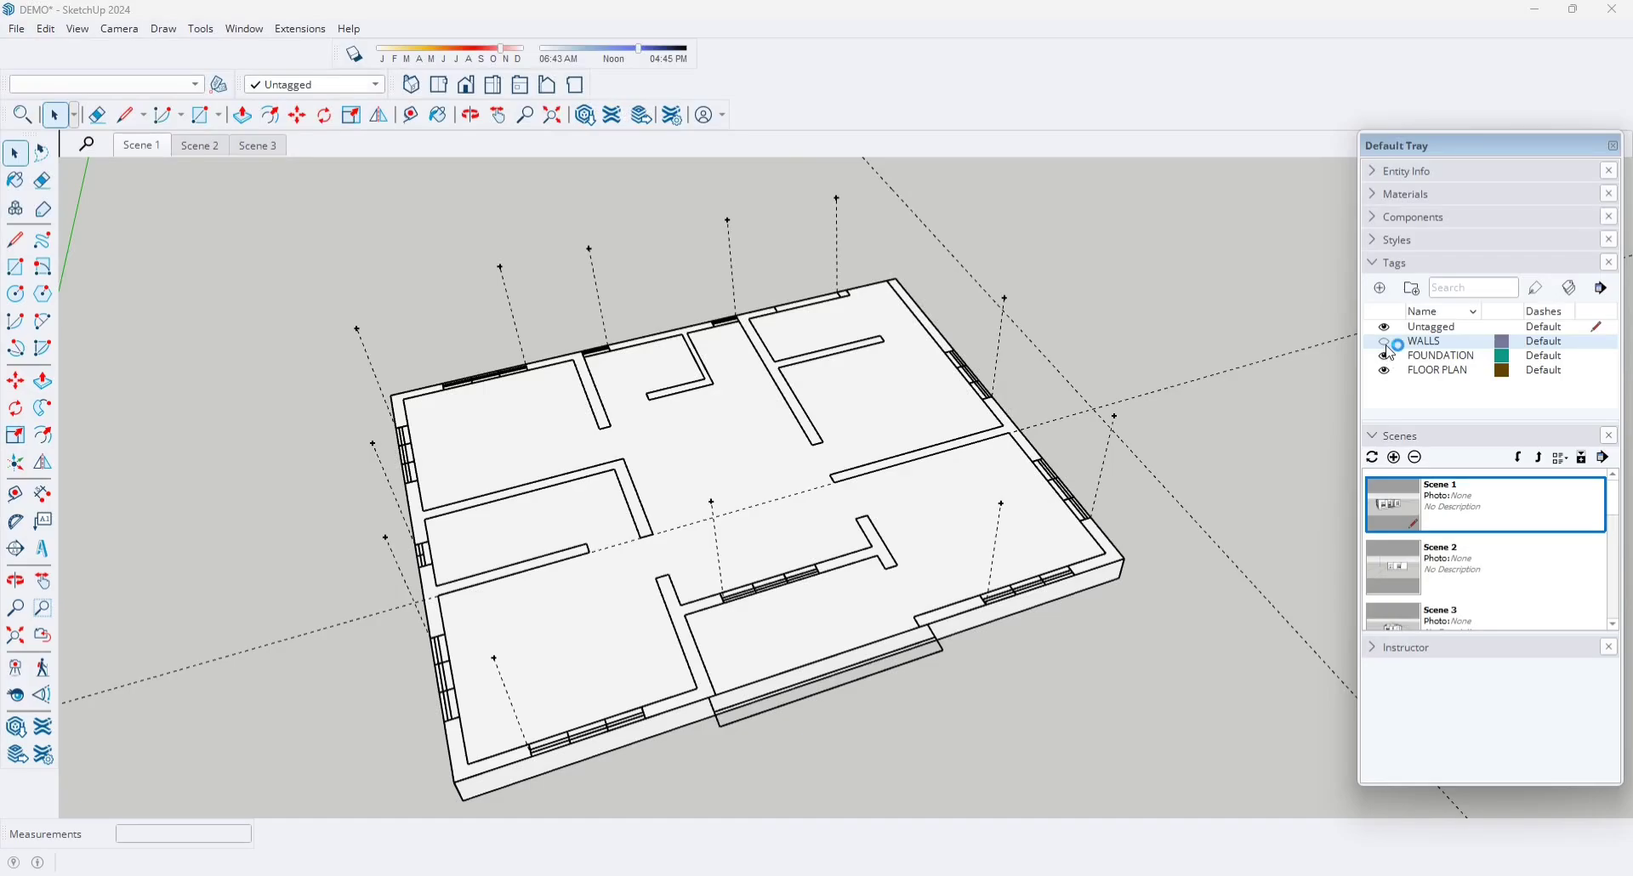
click(1385, 342)
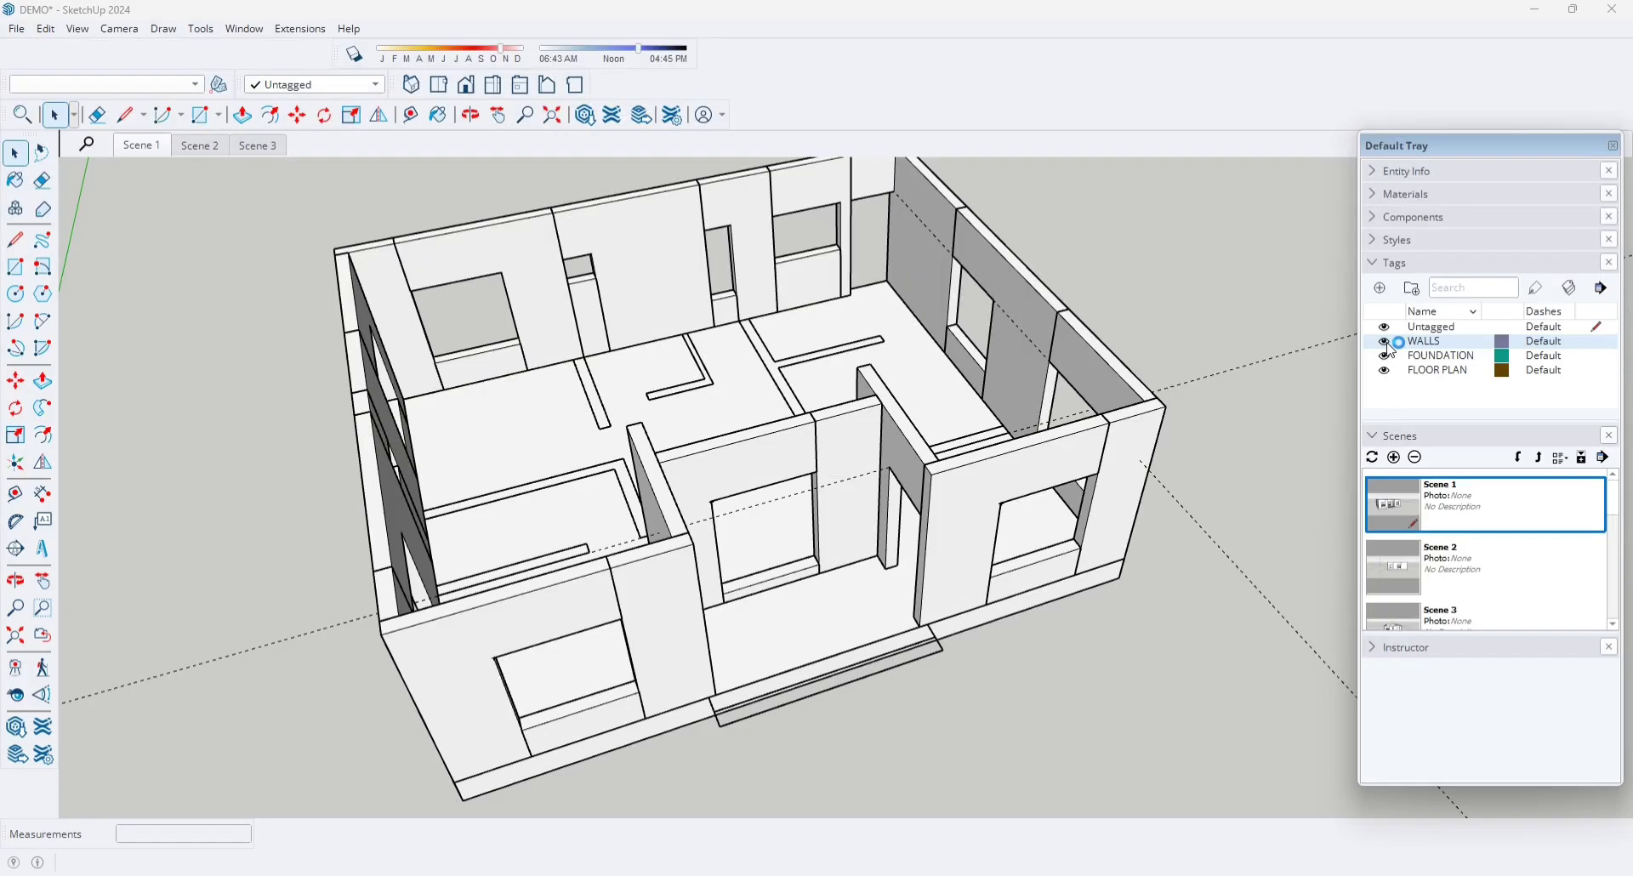
- Delete all the leftover construction guides around the foundation while the WALLS tag is hidden, and show the walls again
click(1384, 341)
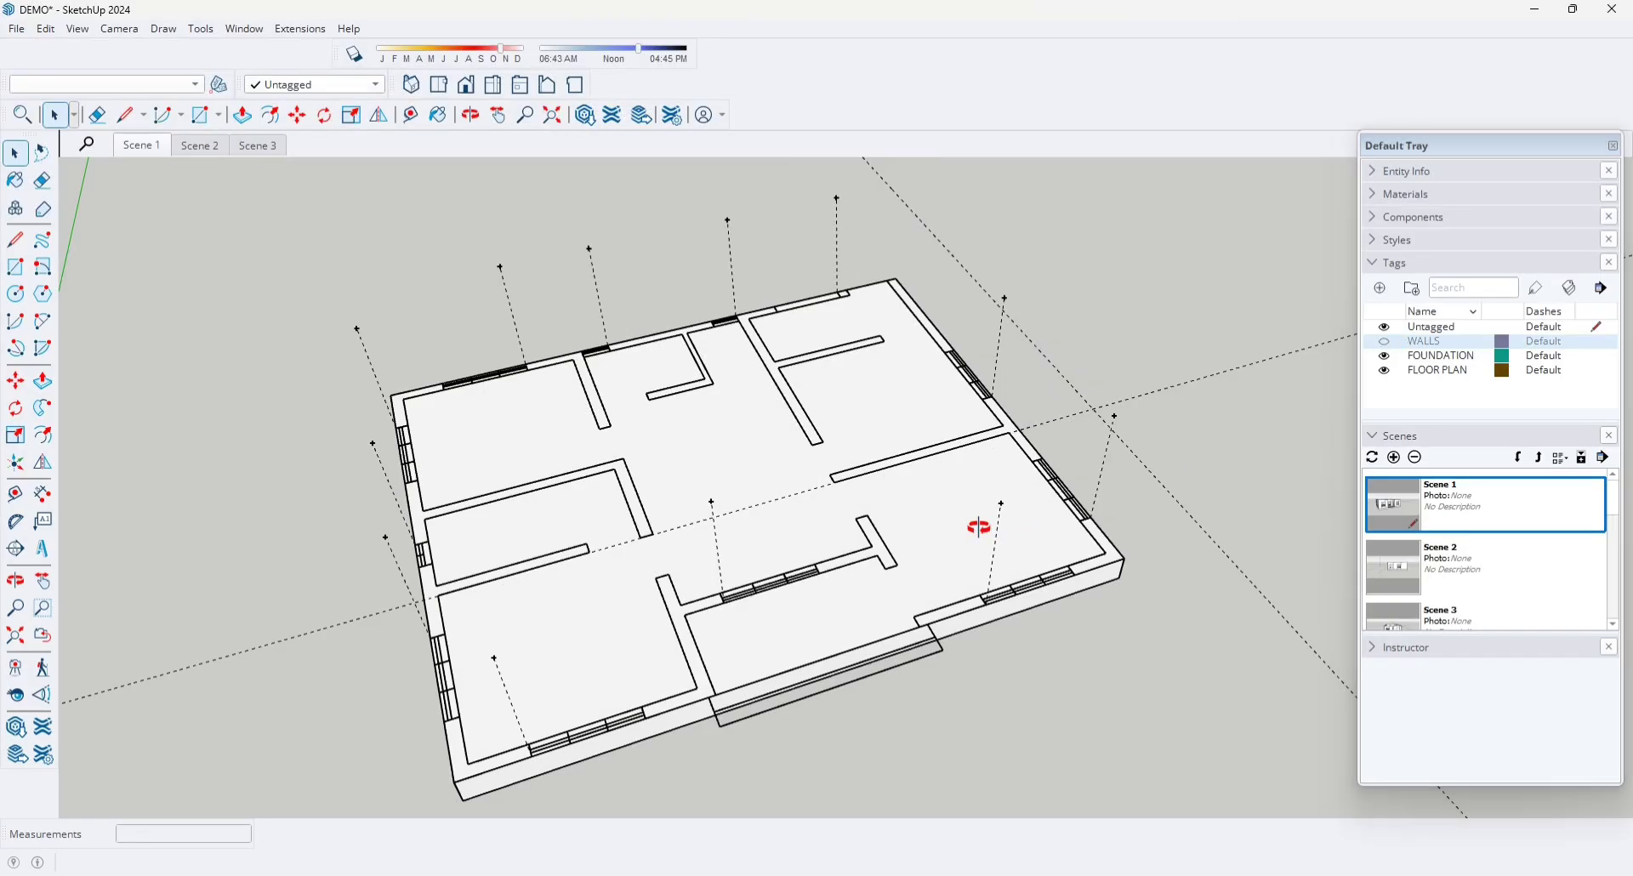
middle_drag(977, 536, 1106, 306)
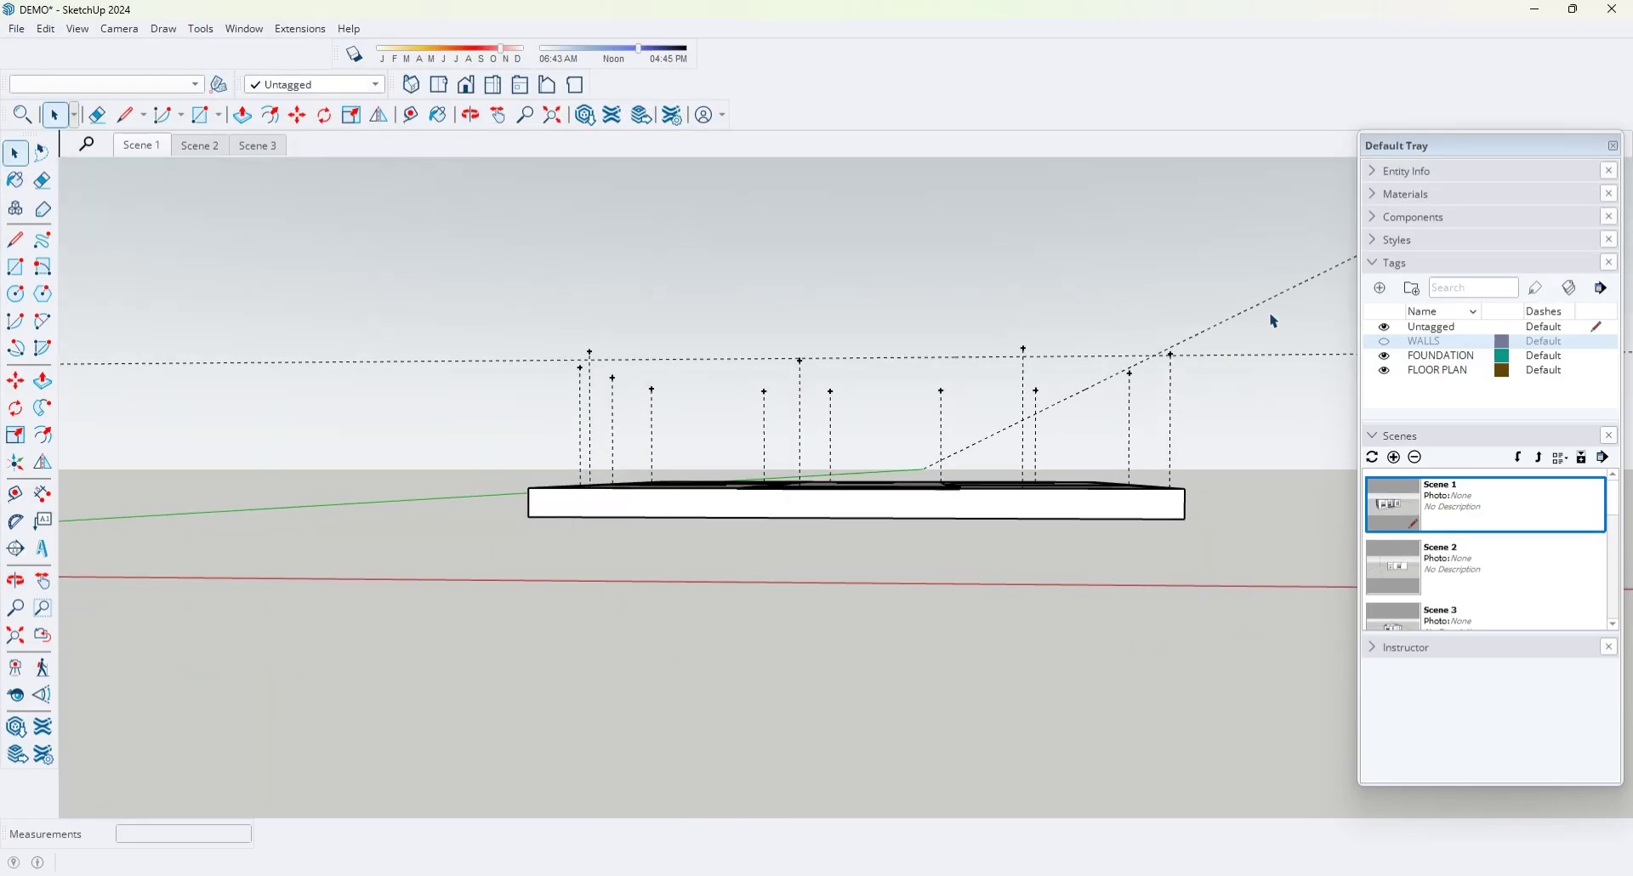
drag(530, 417, 503, 429)
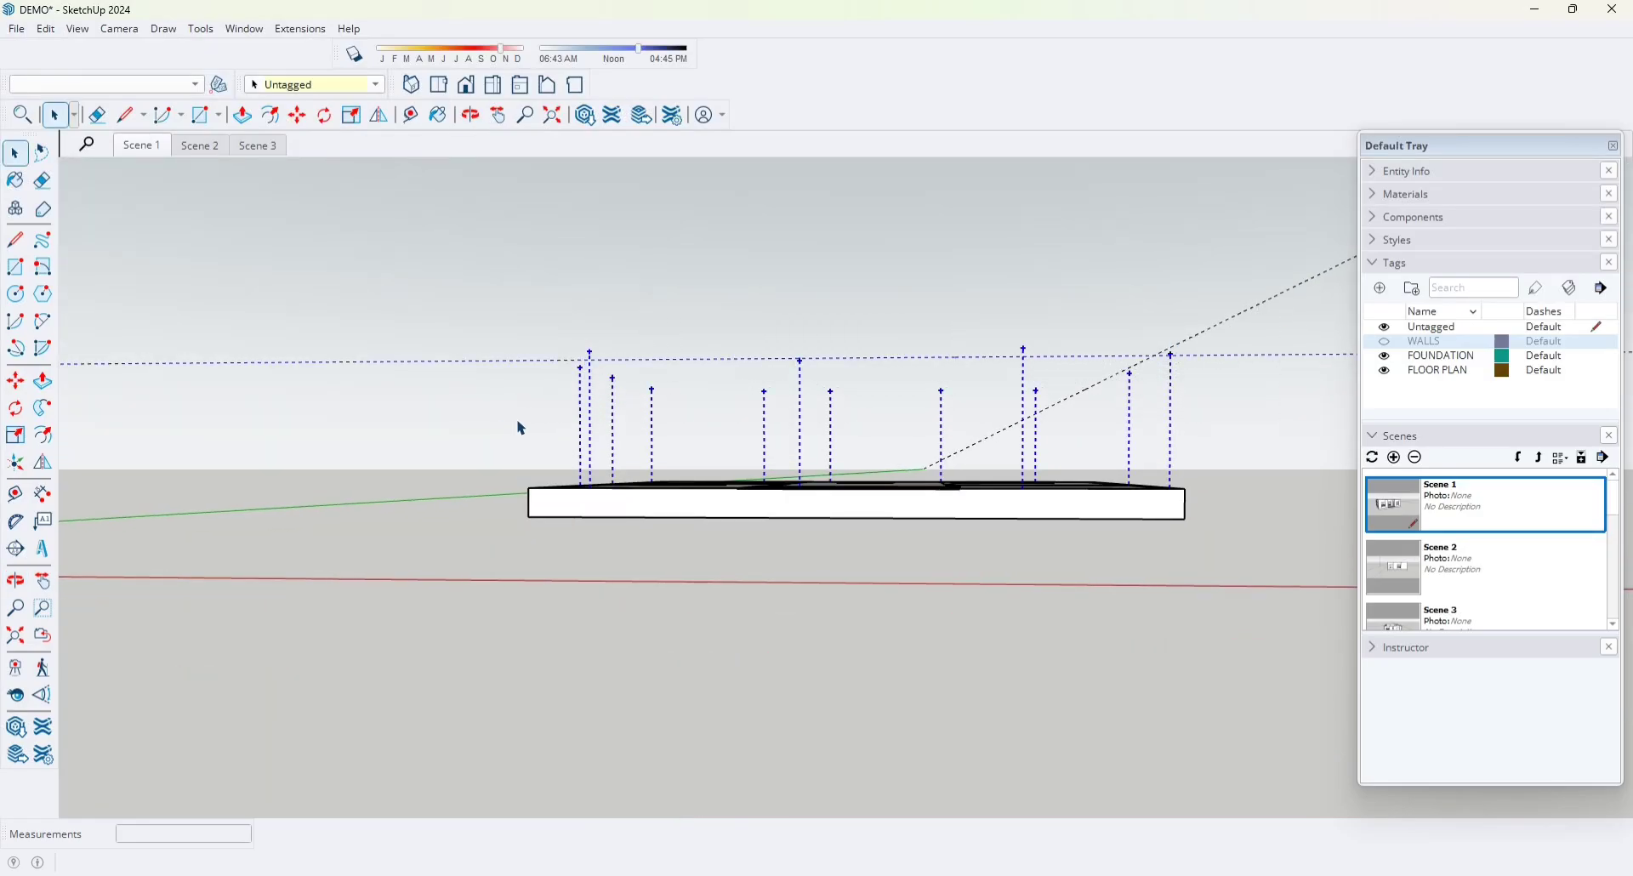
key(Delete)
middle_drag(1165, 553, 1239, 601)
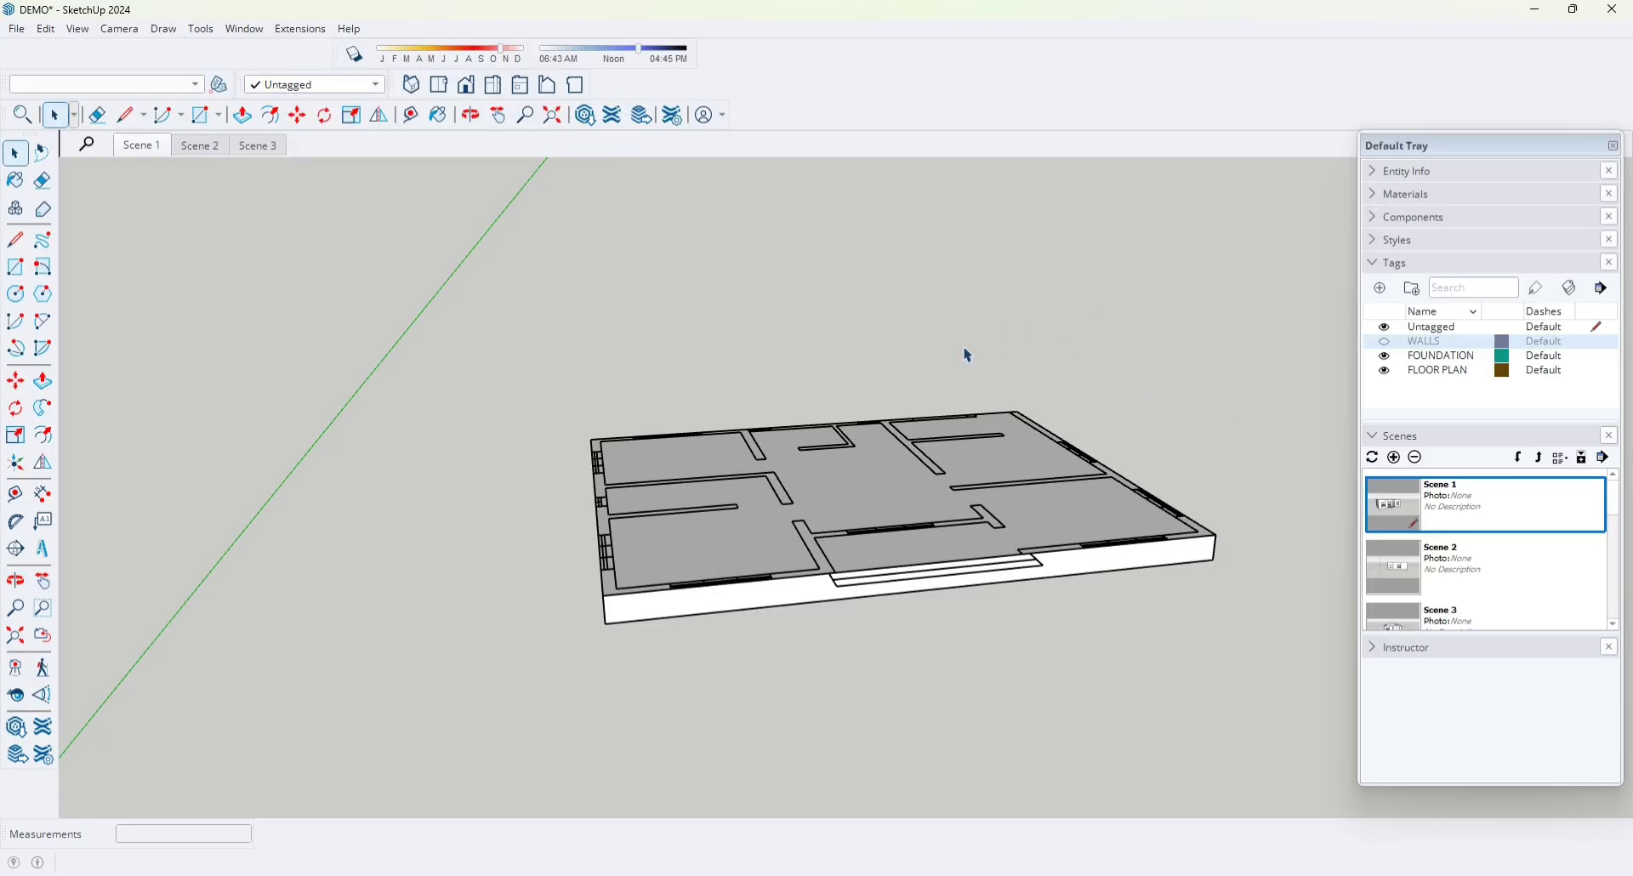
middle_drag(1055, 406, 953, 463)
click(1386, 343)
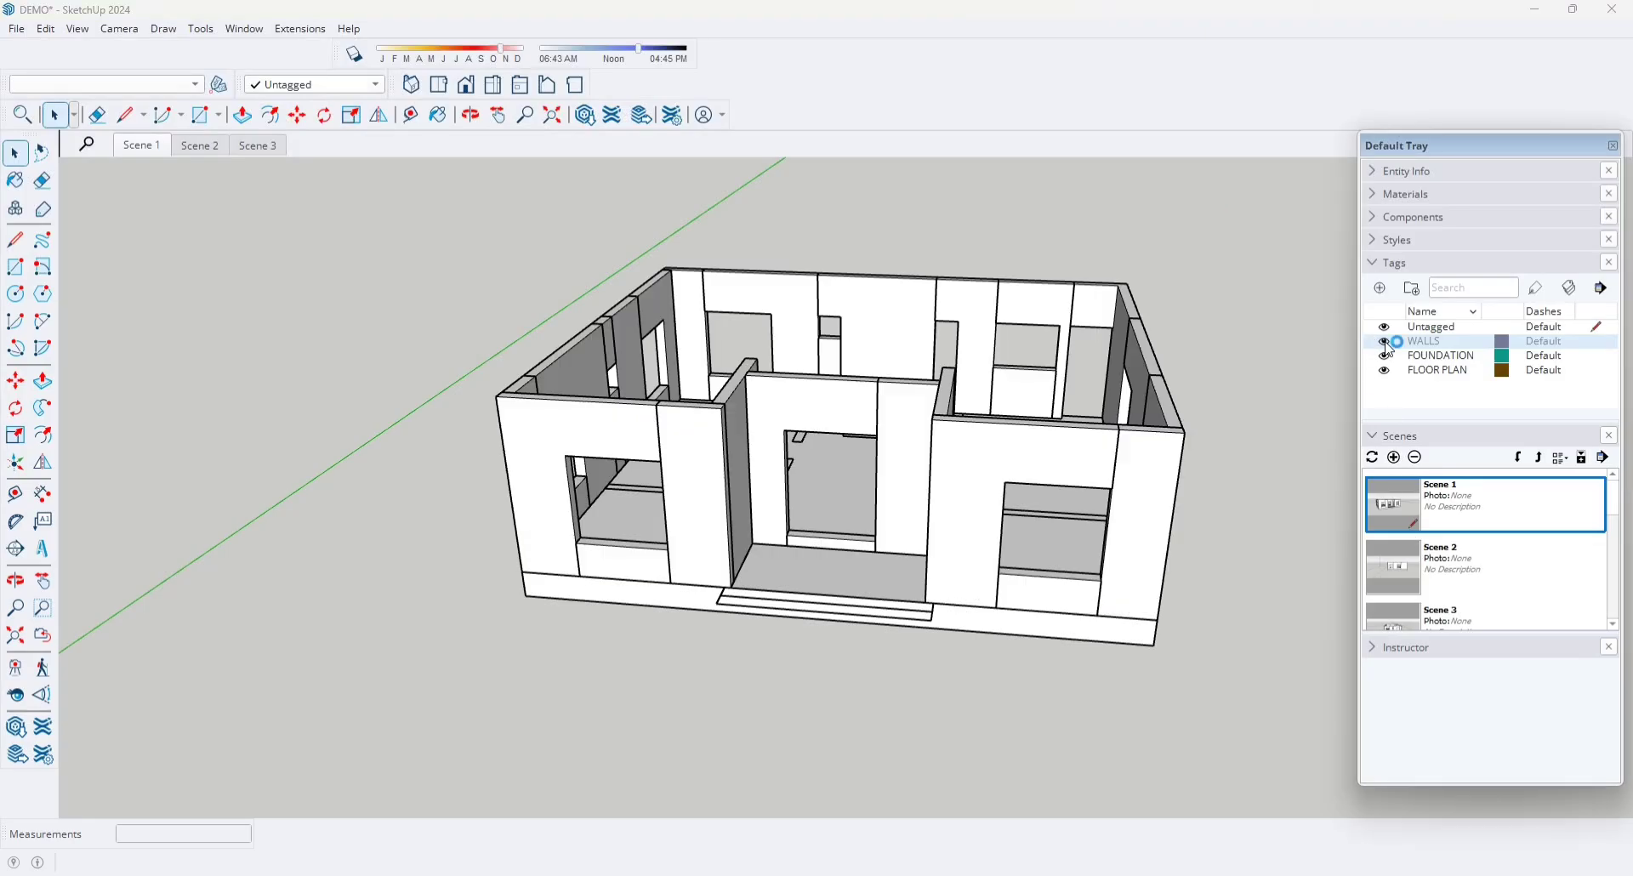
- Draw a rectangle over the tops of the exterior walls between two diagonally opposite outer corners, covering the whole house
middle_drag(1027, 541, 680, 499)
key(space)
middle_drag(608, 372, 601, 656)
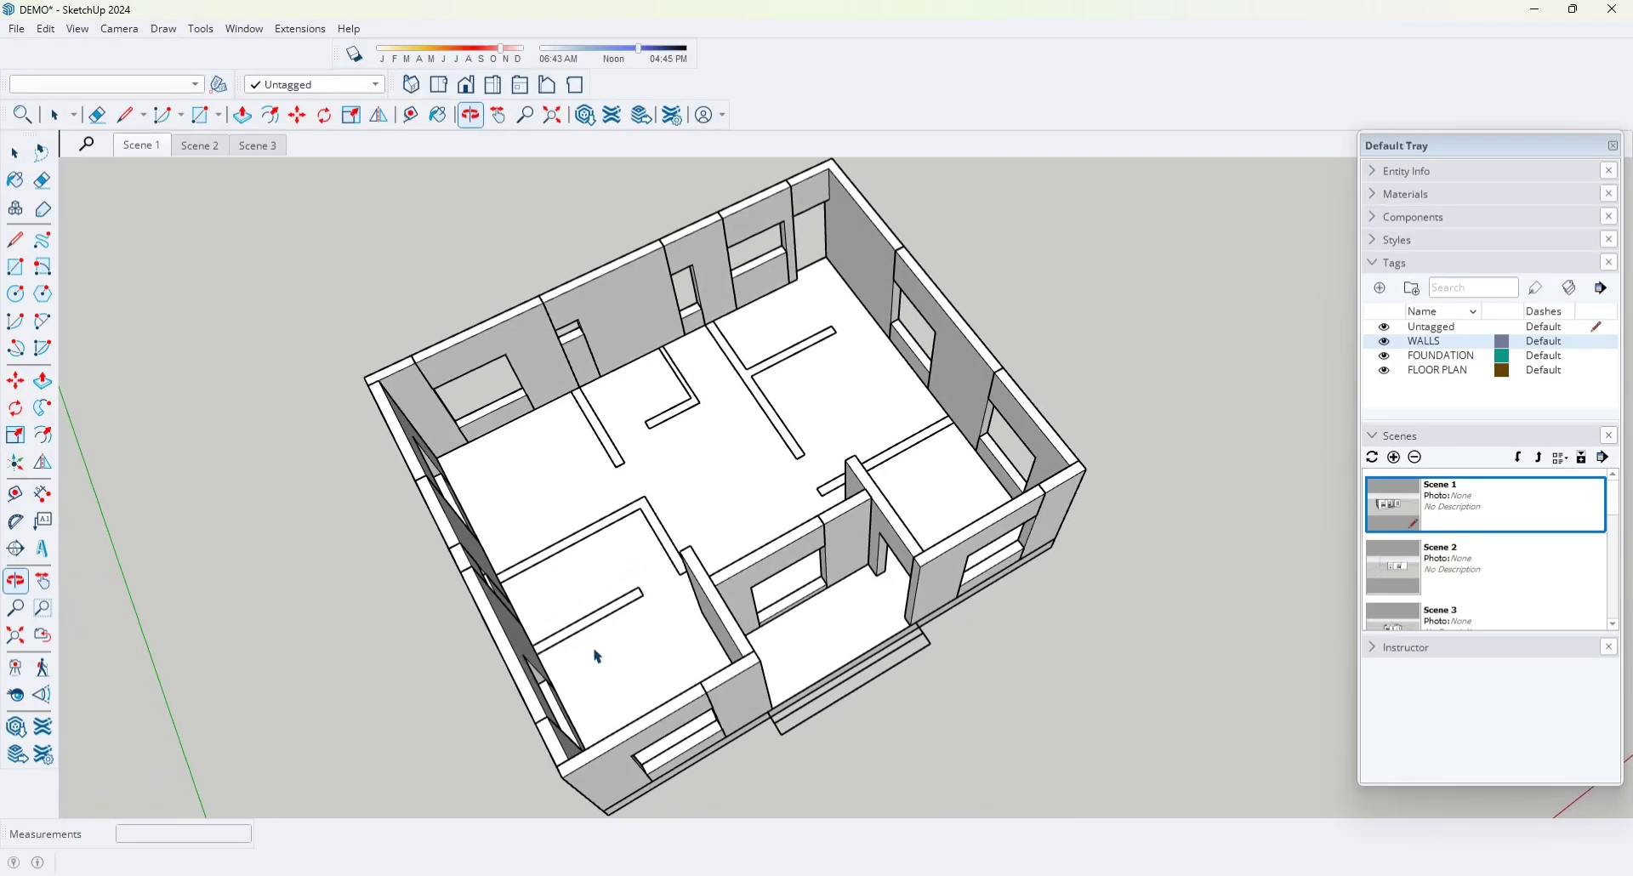
key(r)
scroll(333, 355, up, 3)
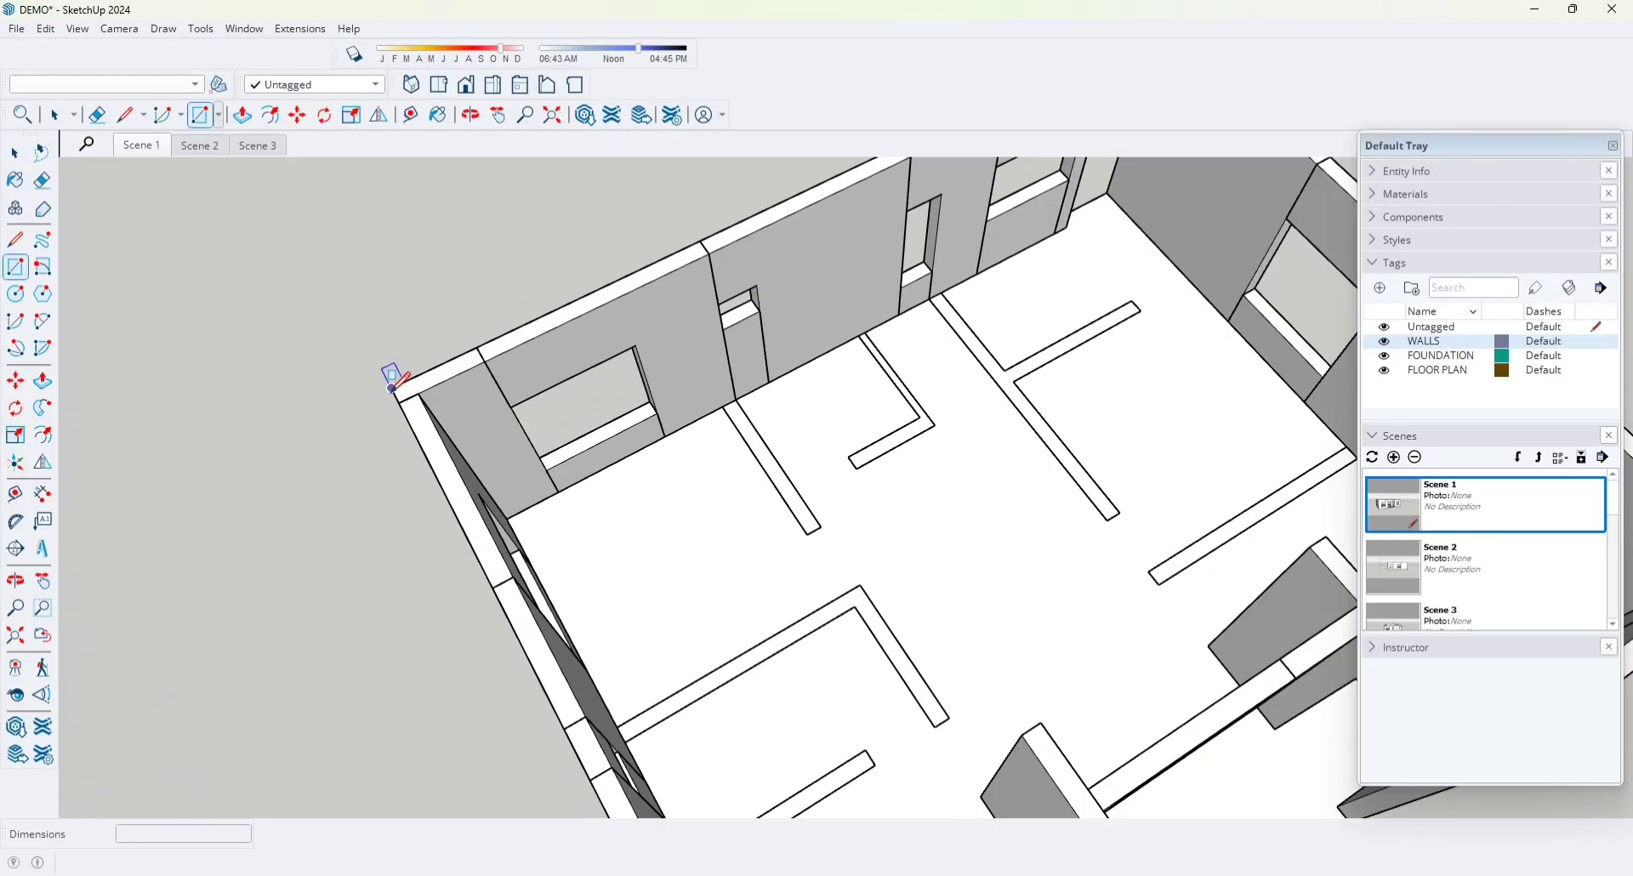
click(392, 387)
scroll(769, 540, down, 3)
middle_drag(768, 540, 1084, 480)
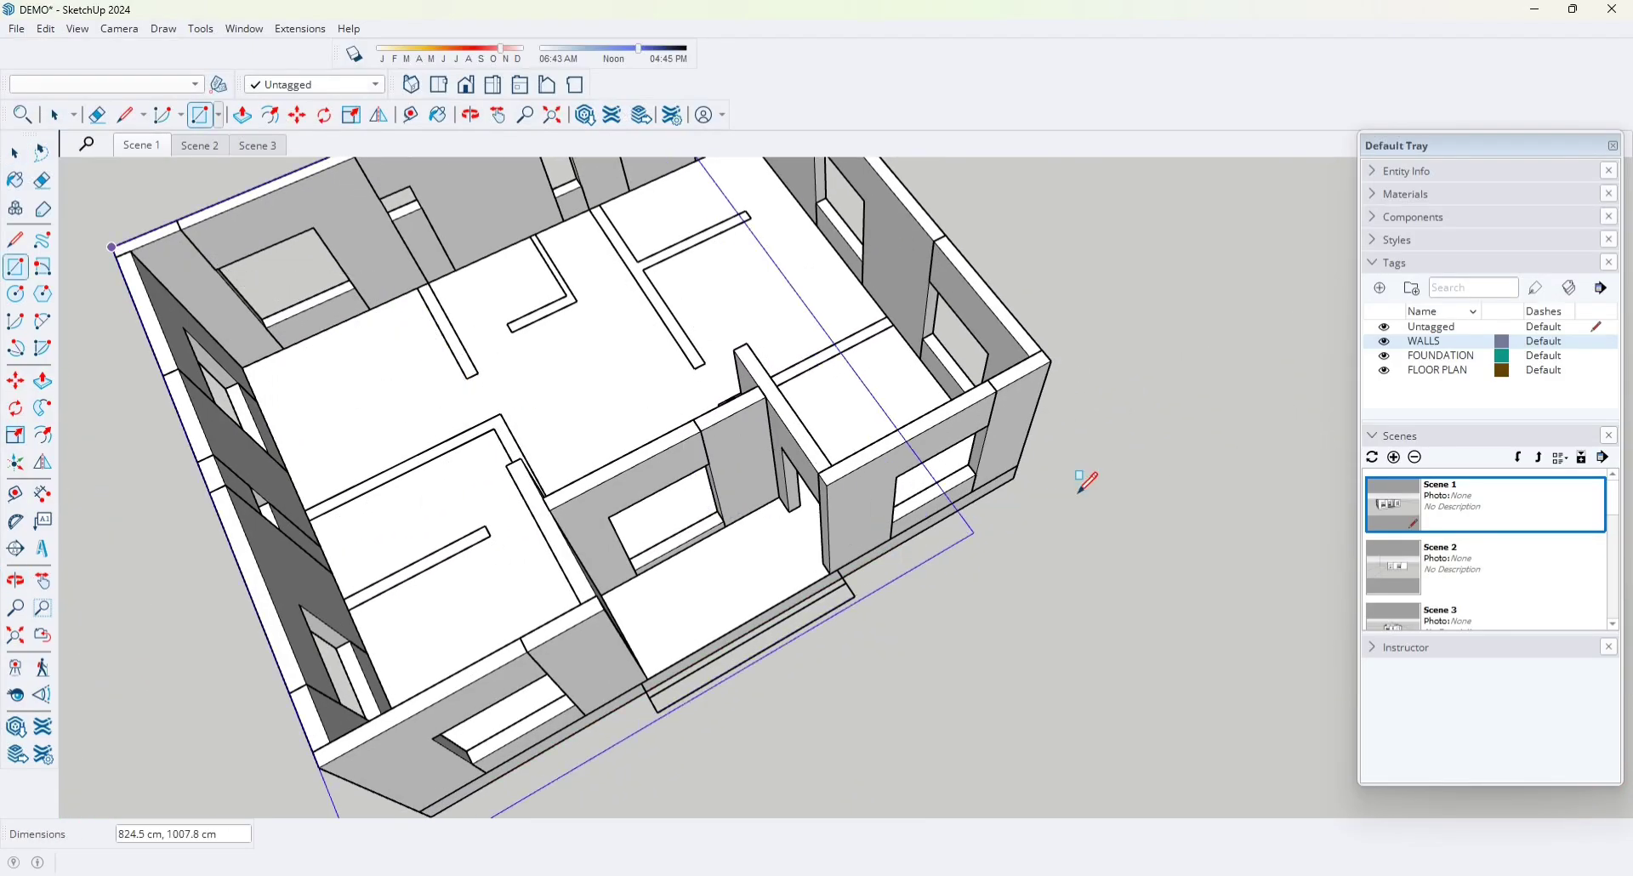
click(1065, 349)
middle_drag(1068, 364, 1046, 467)
mouse_move(825, 485)
middle_down()
mouse_move(774, 450)
mouse_move(813, 405)
mouse_move(860, 459)
mouse_move(861, 511)
mouse_move(842, 484)
middle_up()
- Push/Pull the rectangle over the walls up 10 cm to form the roof slab
key(p)
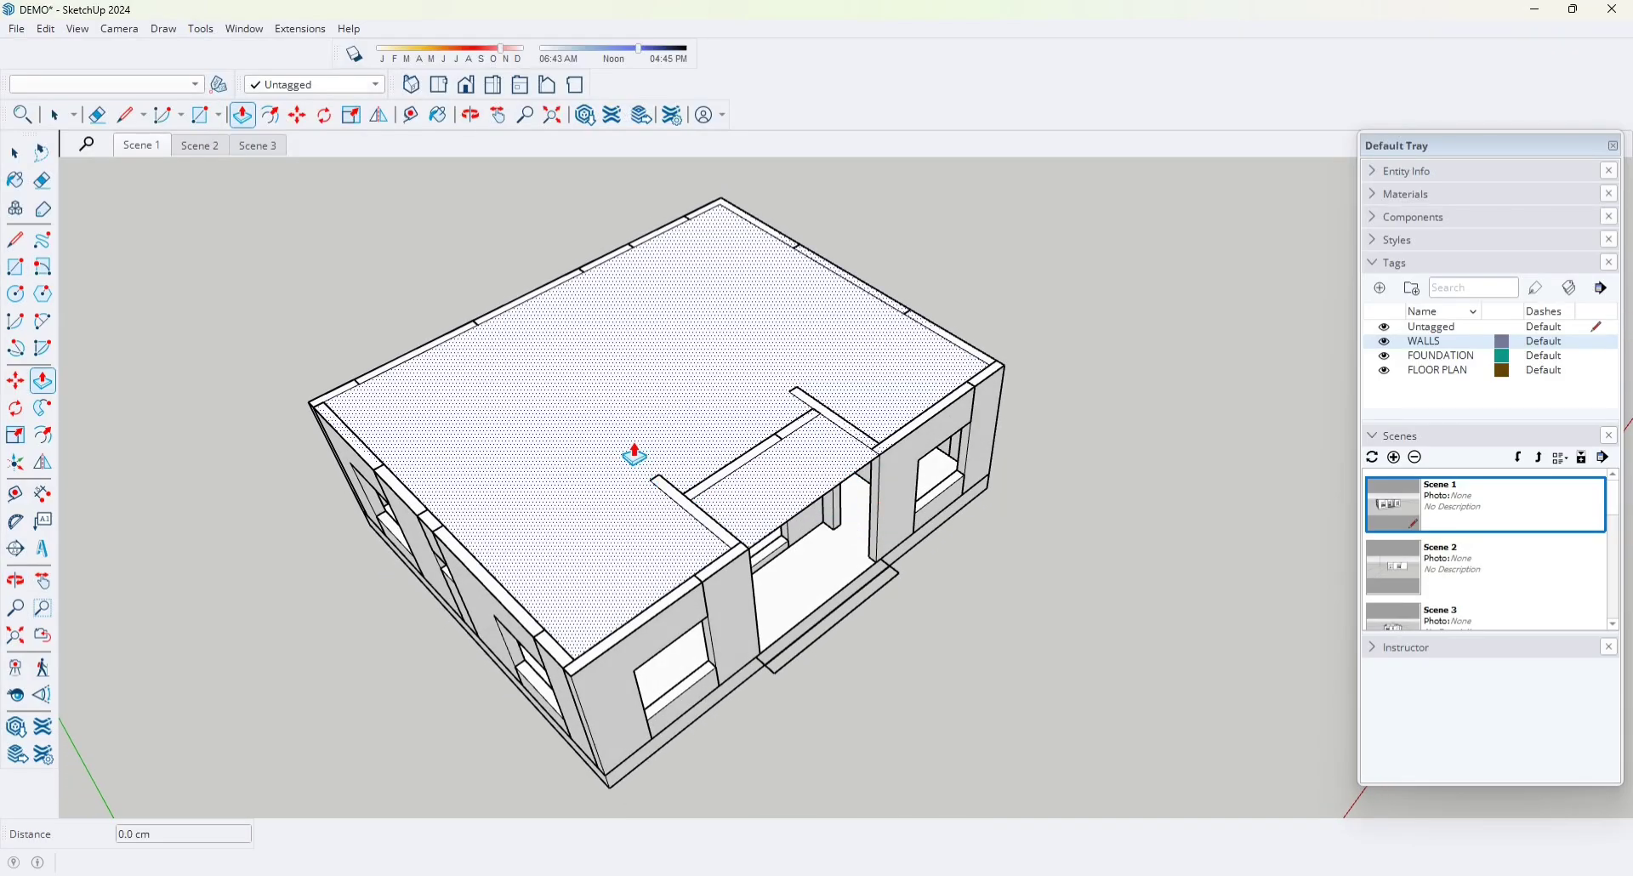
drag(635, 455, 631, 434)
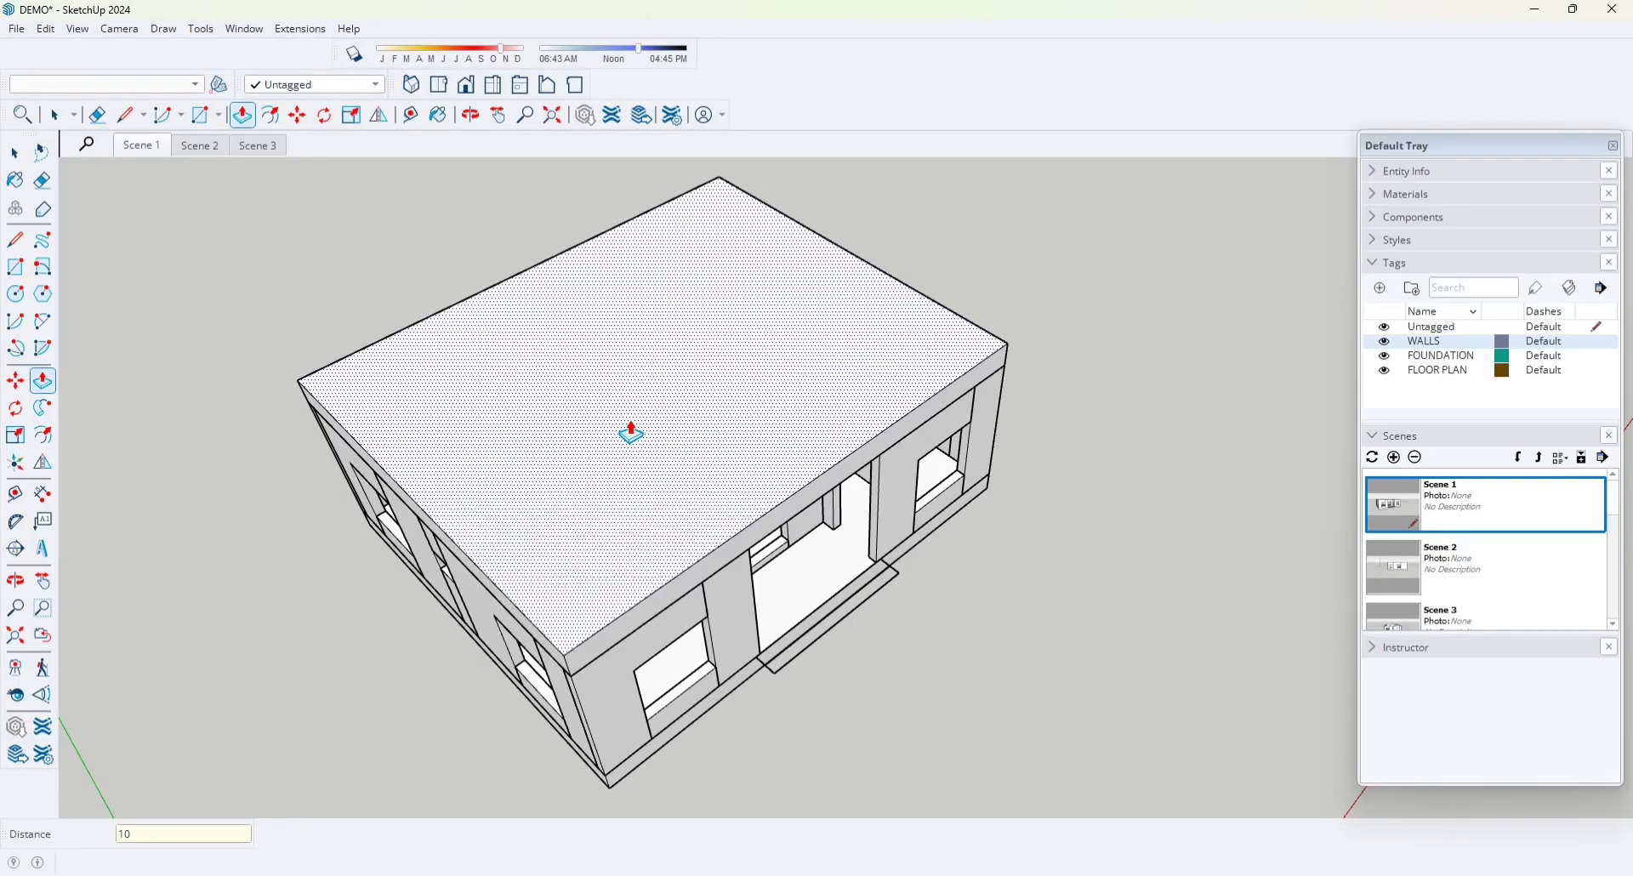
key(Return)
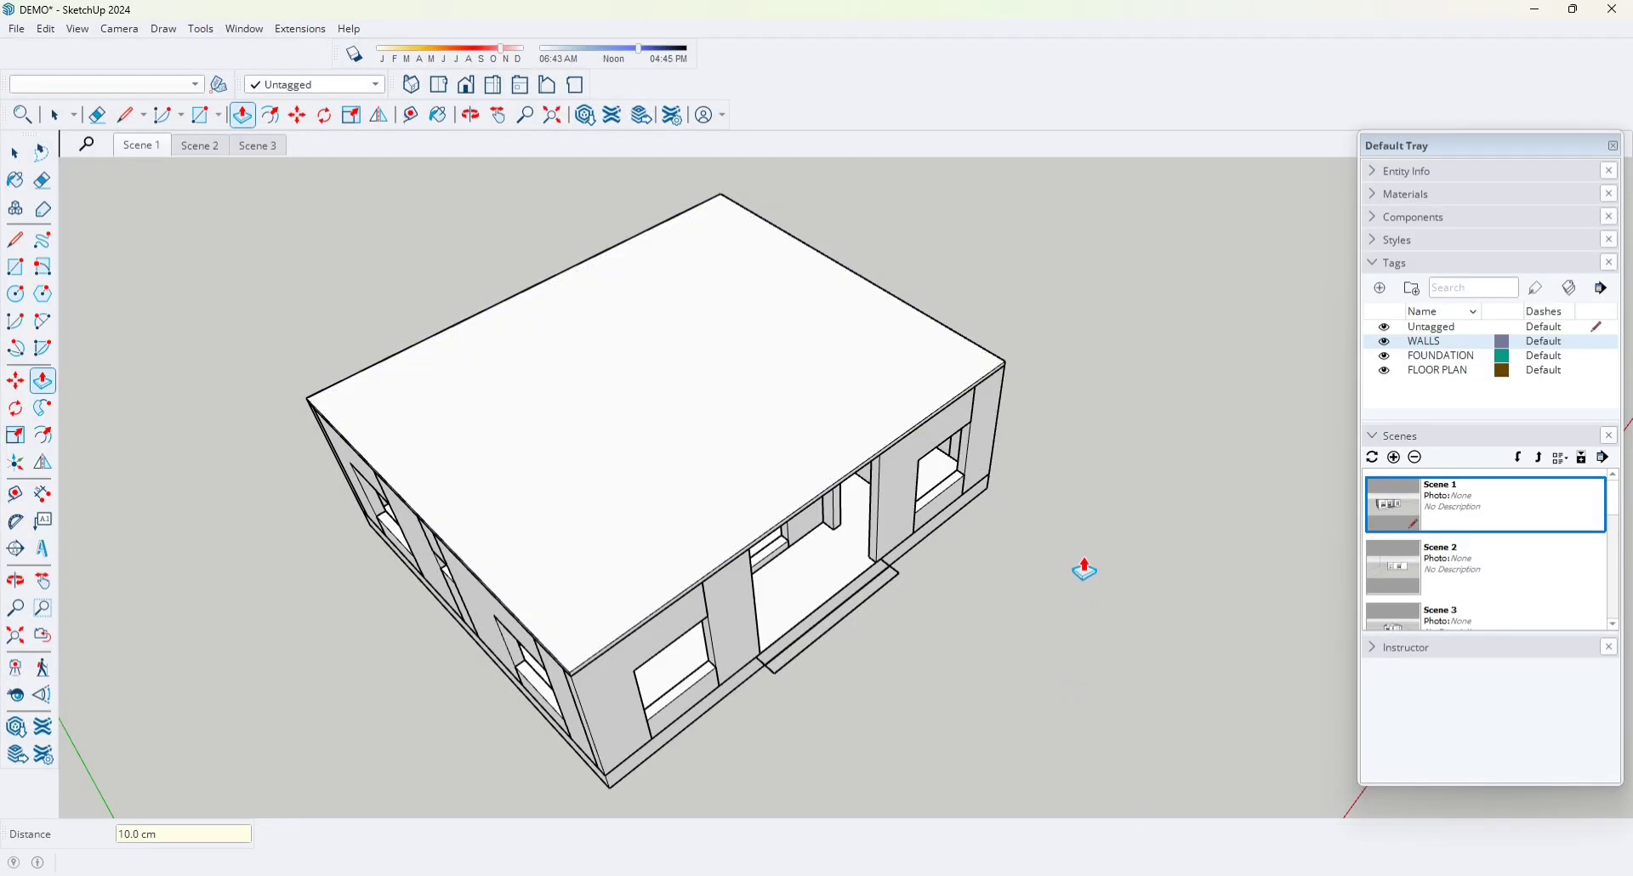
- Select the whole roof slab and make it a group
key(space)
click(709, 489)
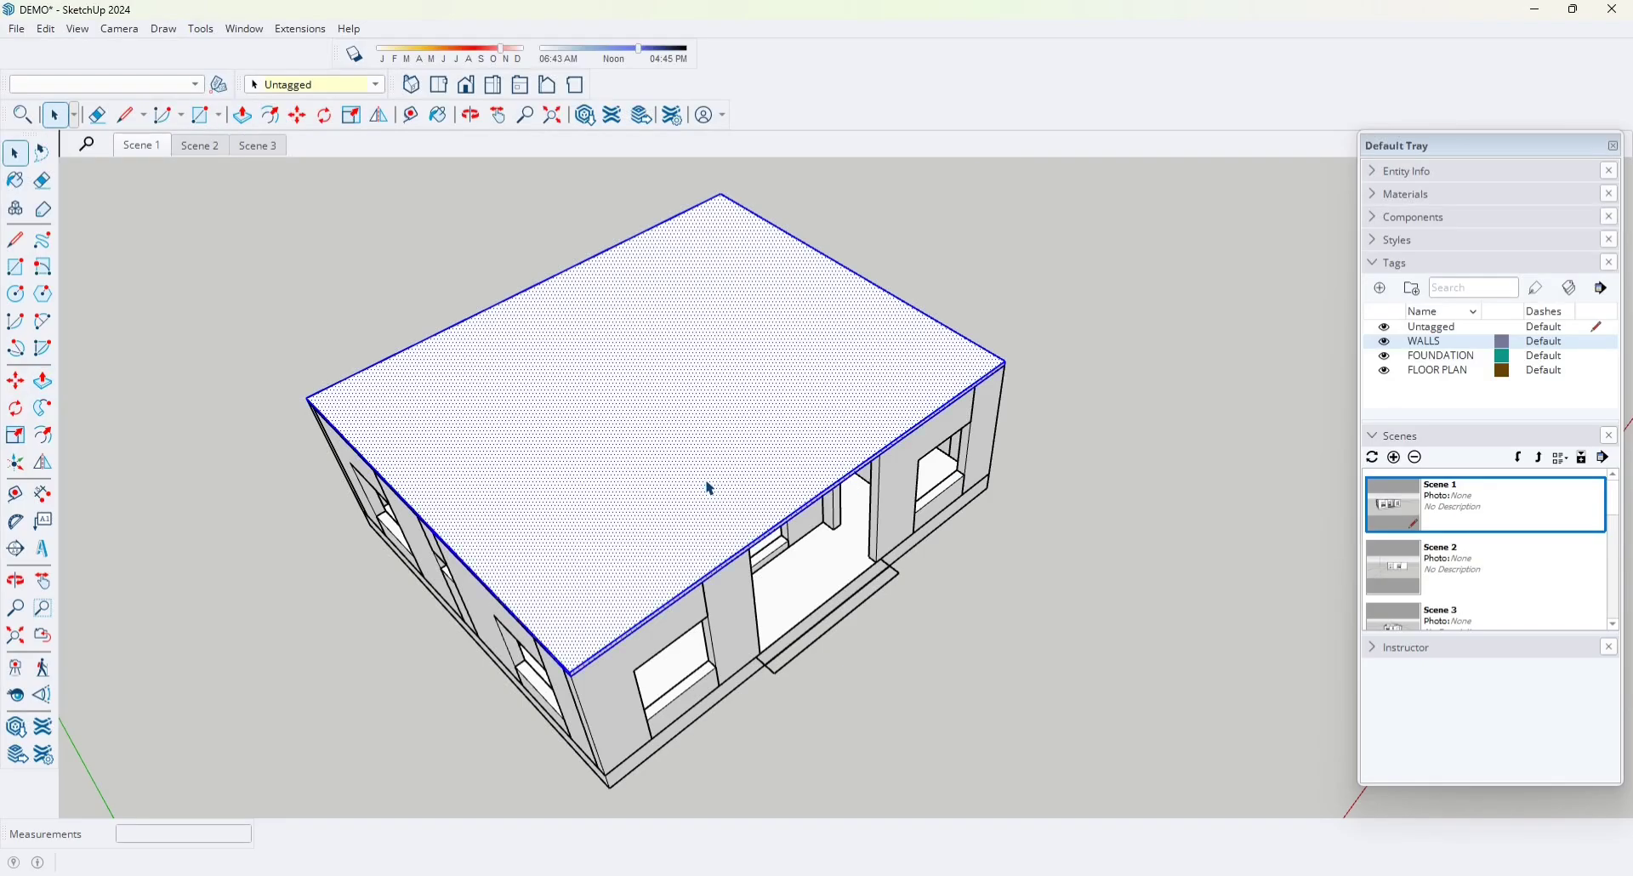
middle_drag(876, 561, 721, 409)
right_click(721, 408)
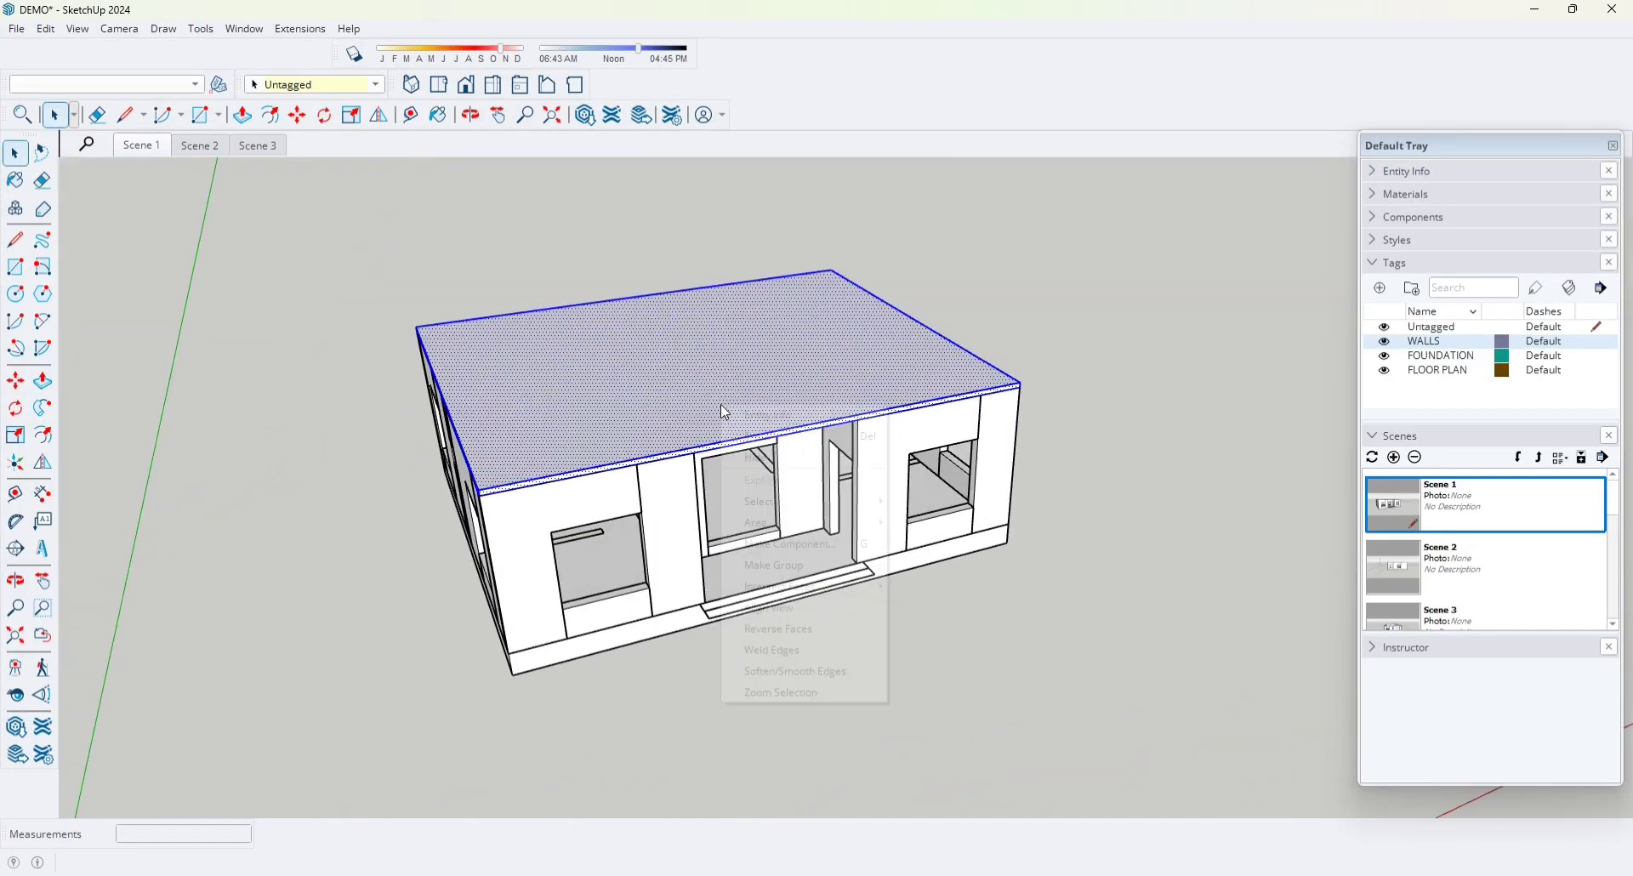
click(774, 566)
- Add a new tag named GF ROOF SLAB
click(1385, 435)
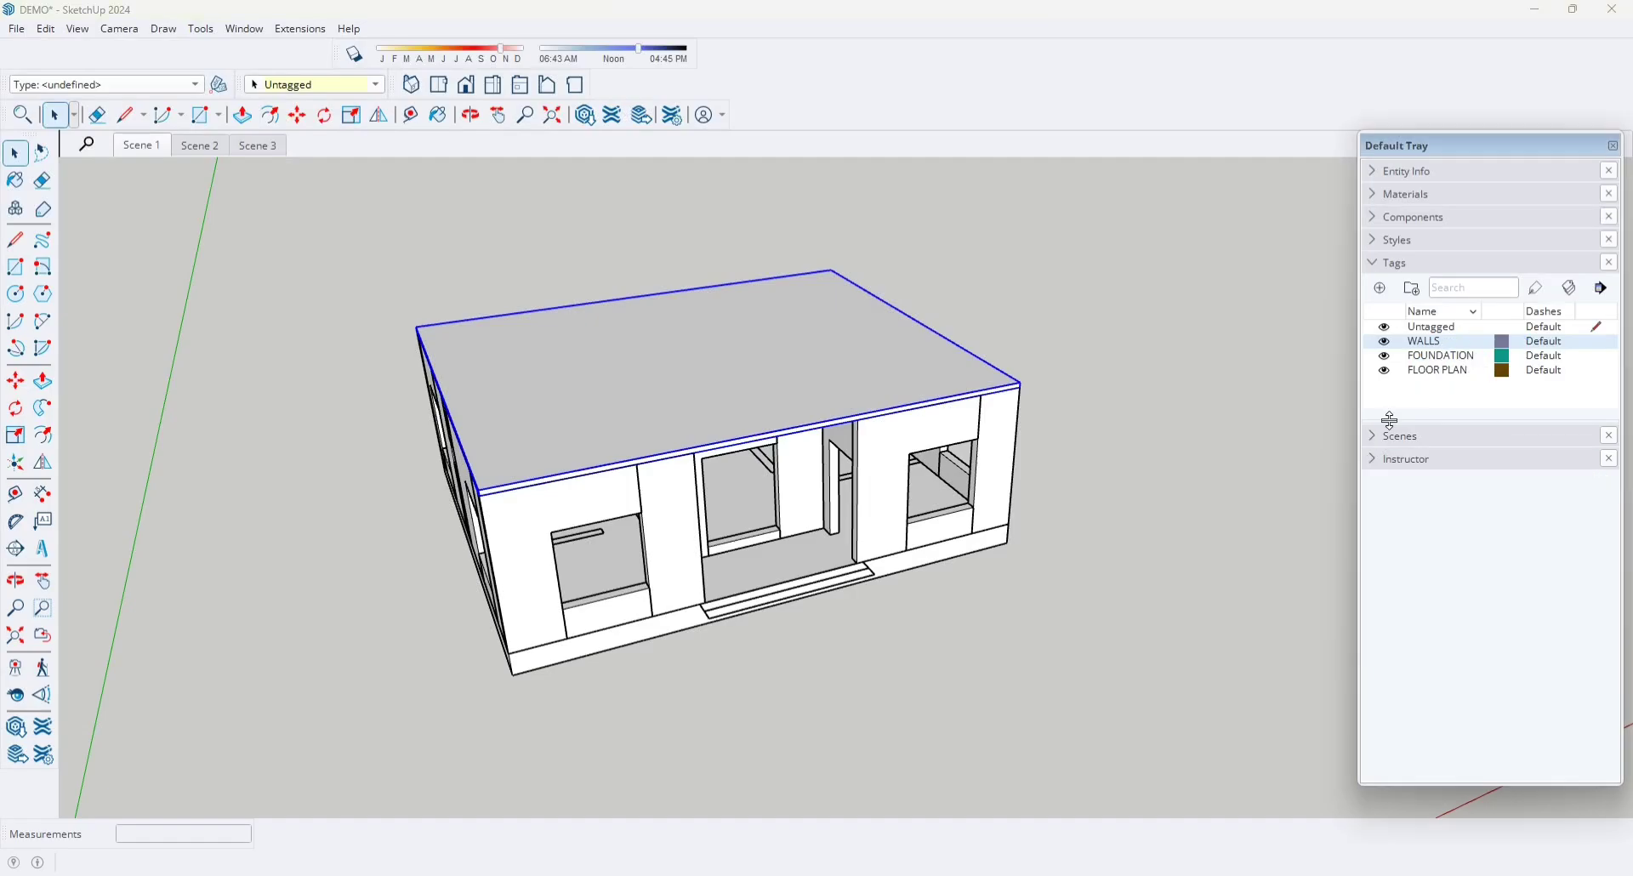
click(1385, 290)
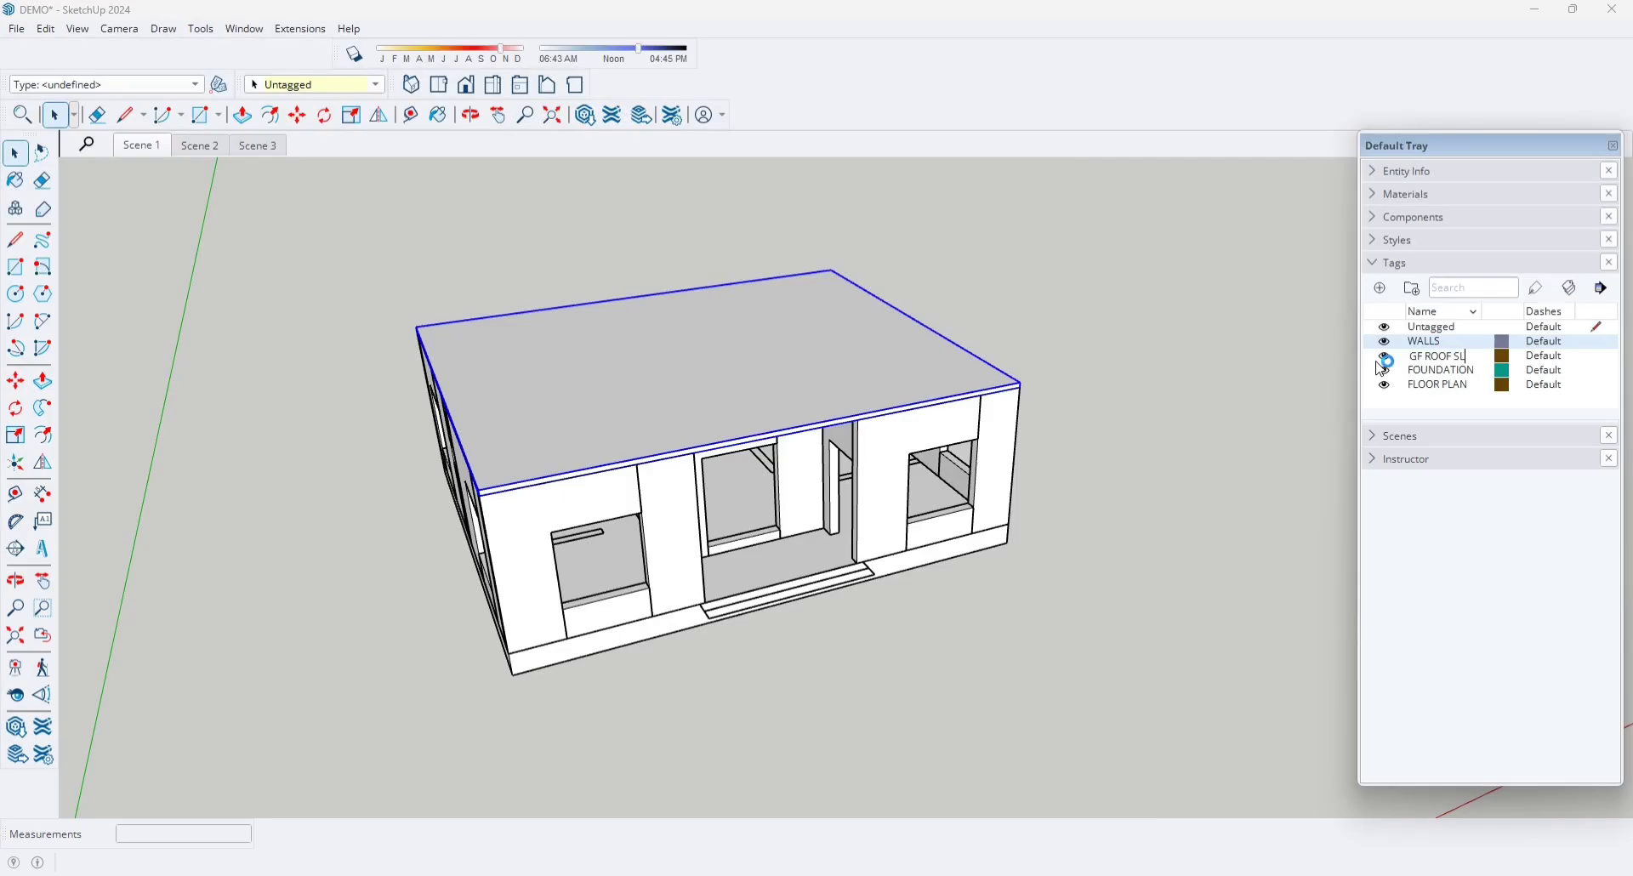
click(1458, 409)
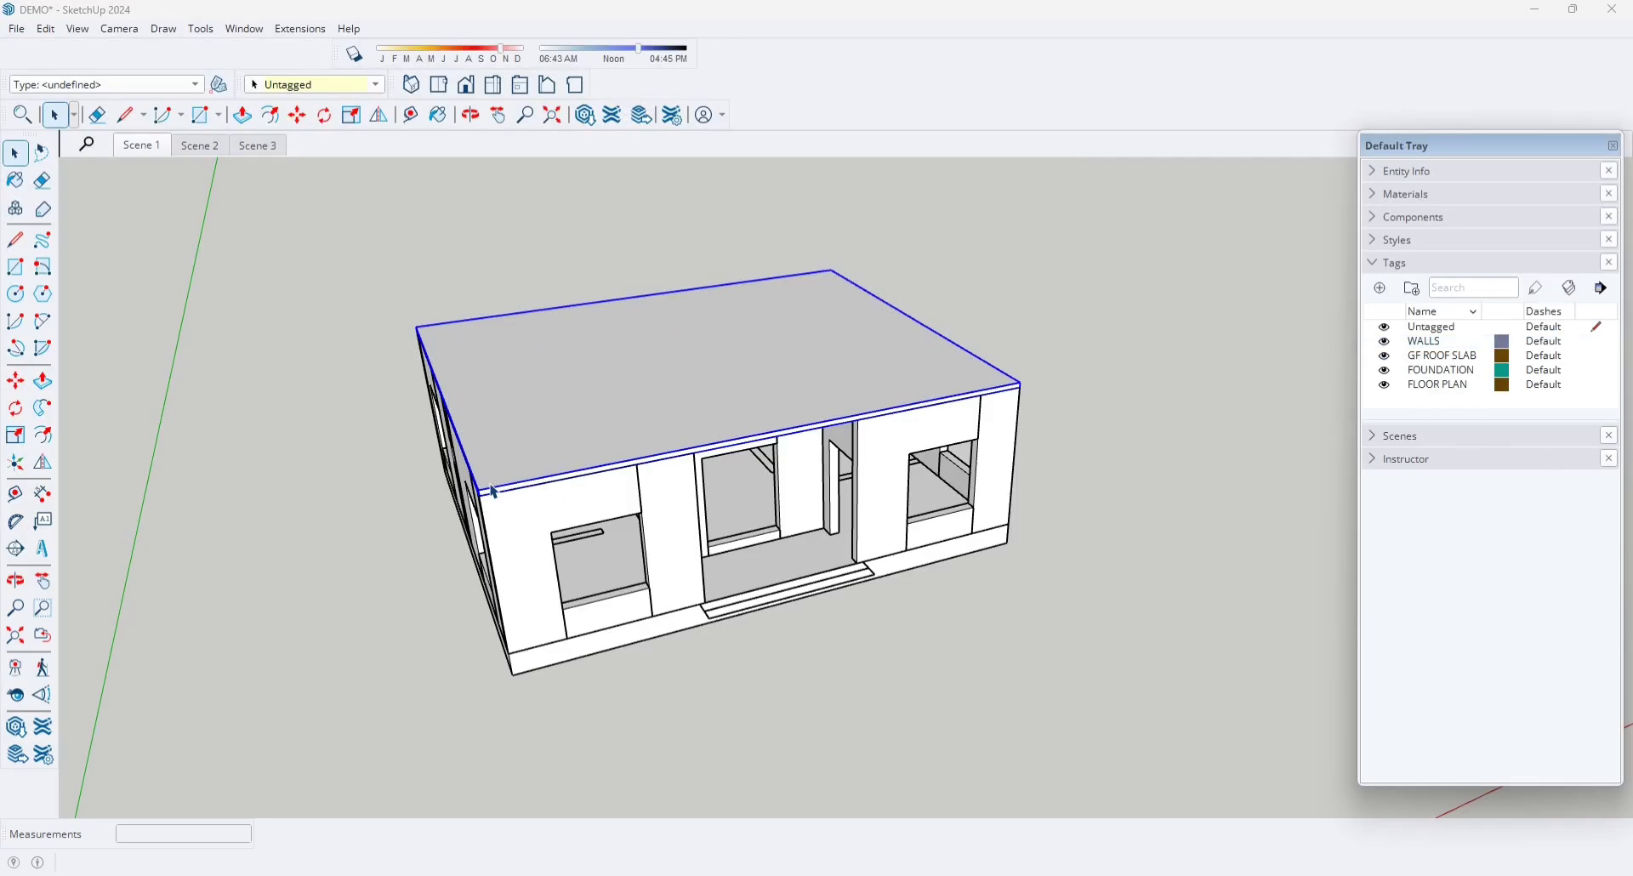
- Assign the roof slab group to the GF ROOF SLAB tag and deselect it
click(375, 84)
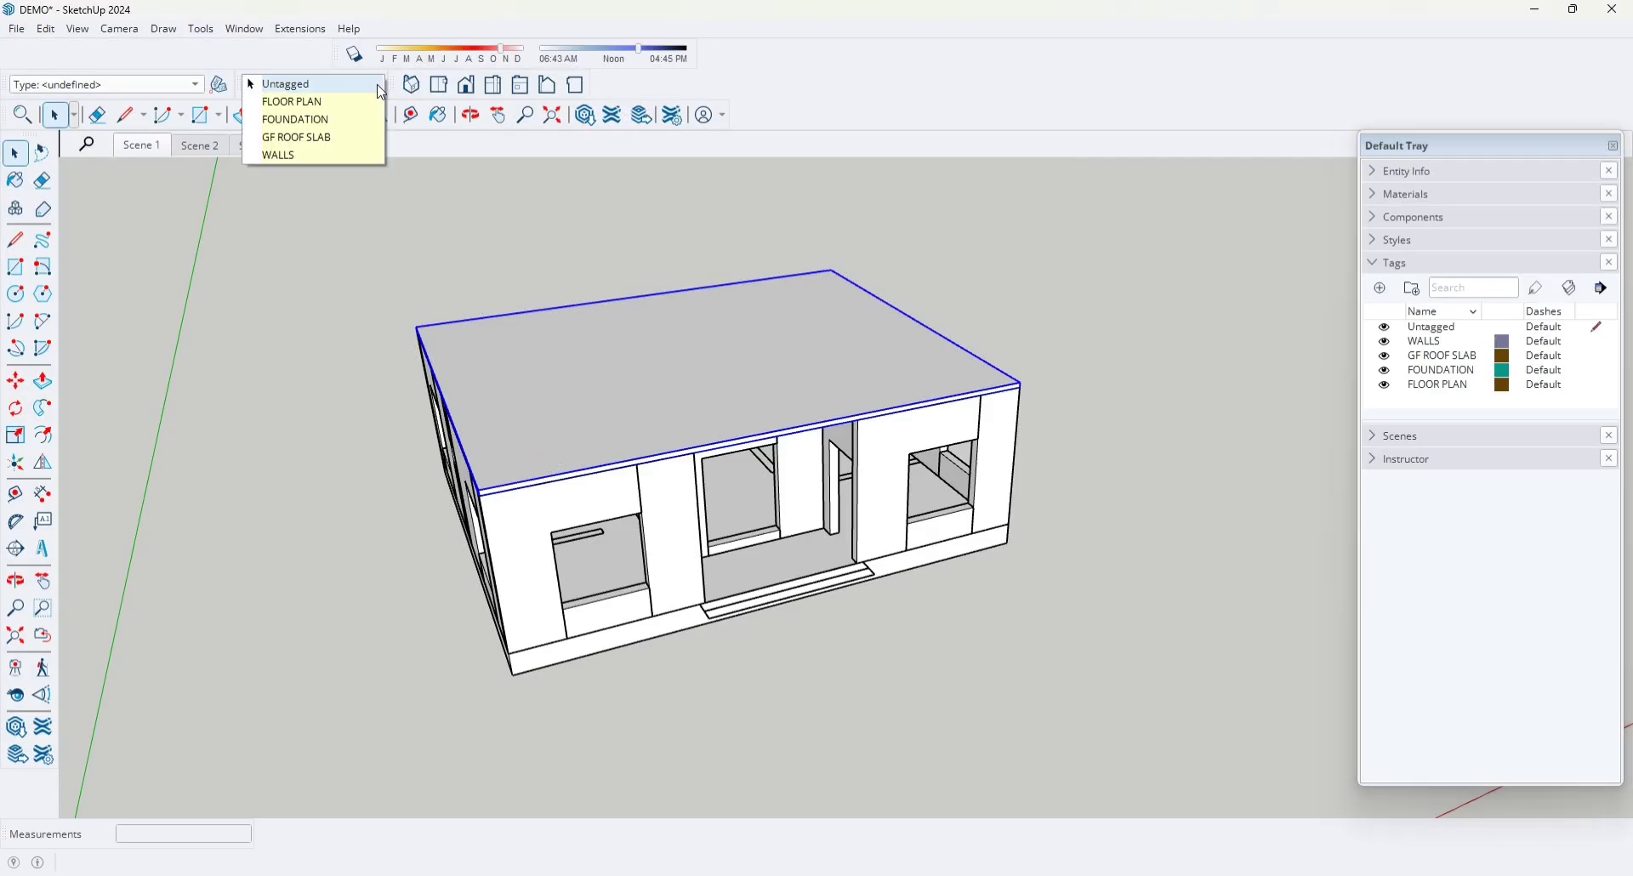
click(327, 138)
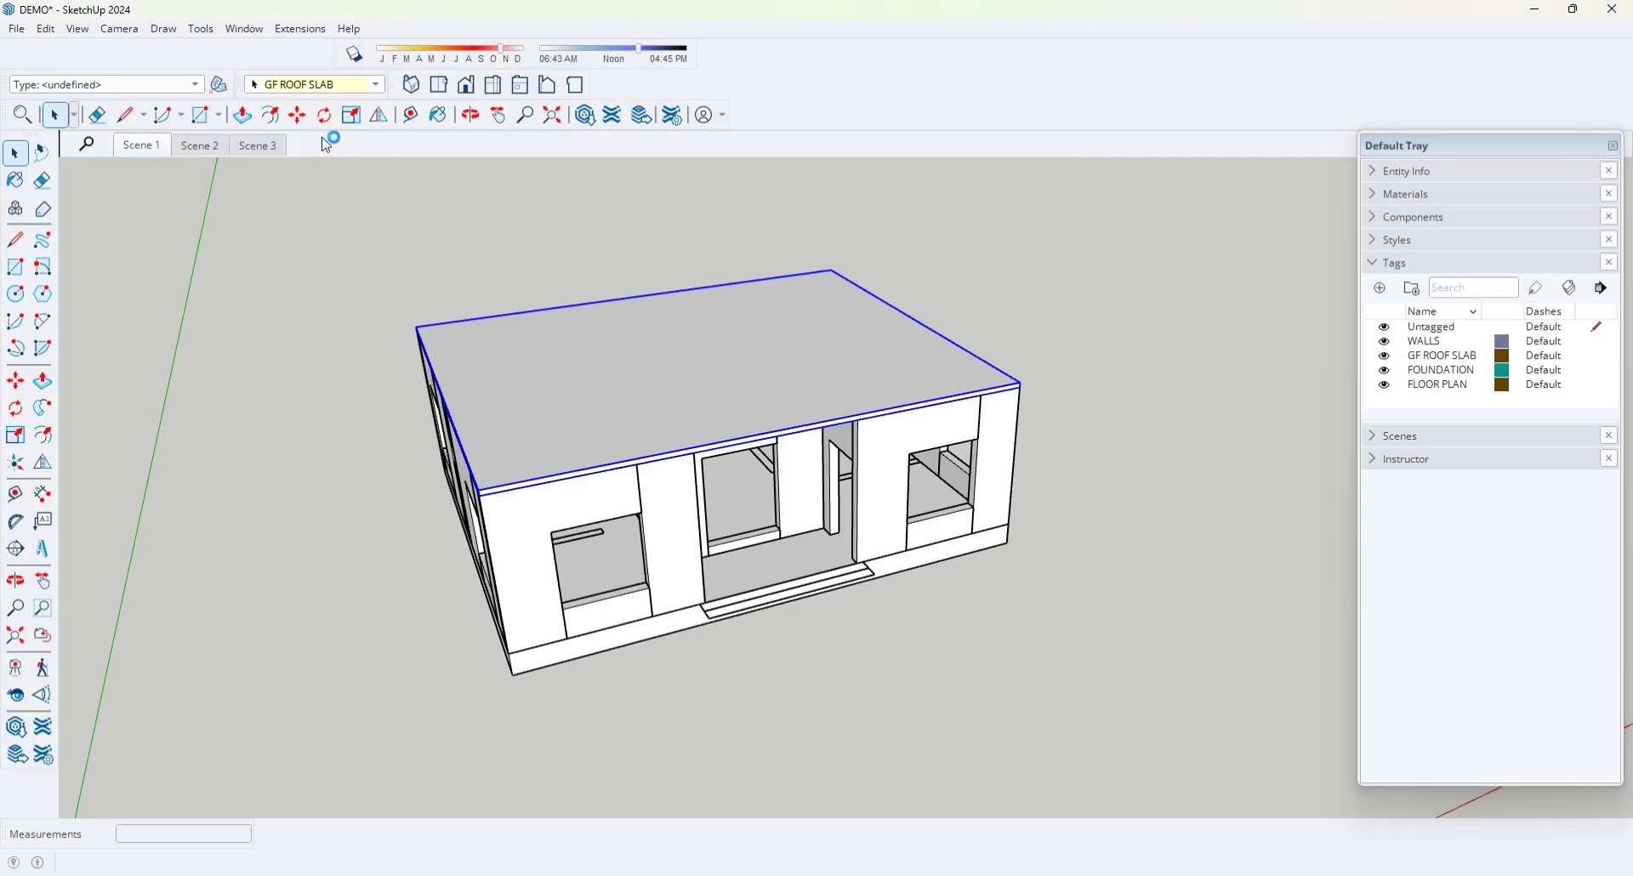
click(1177, 347)
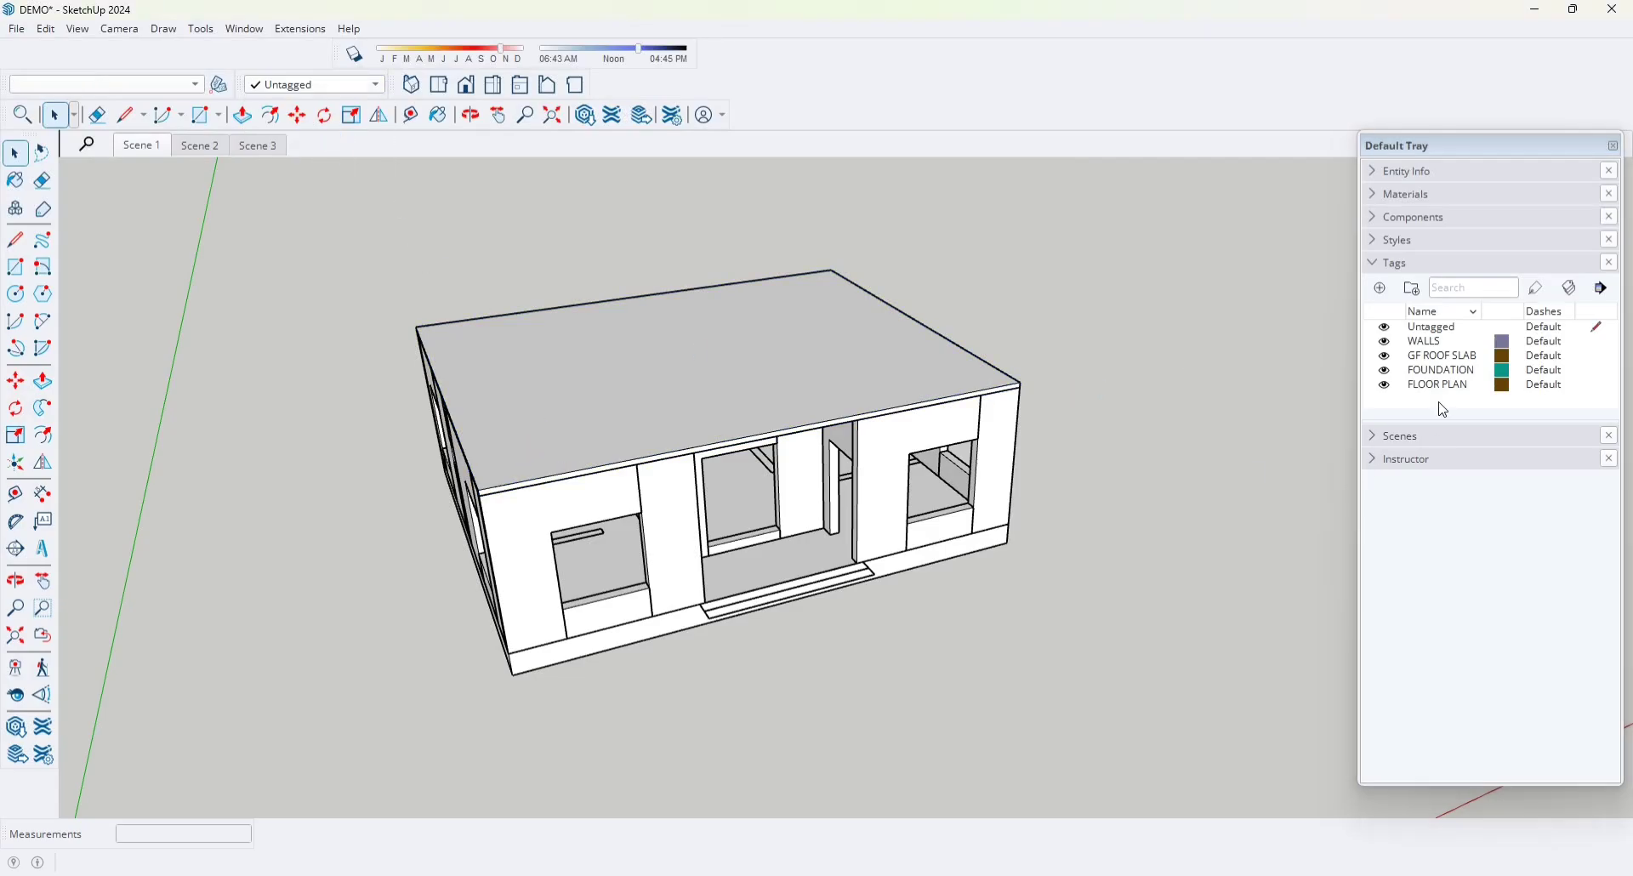
- Check the GF ROOF SLAB tag by hiding and showing it, and inspect the roofed house from the front
click(1388, 358)
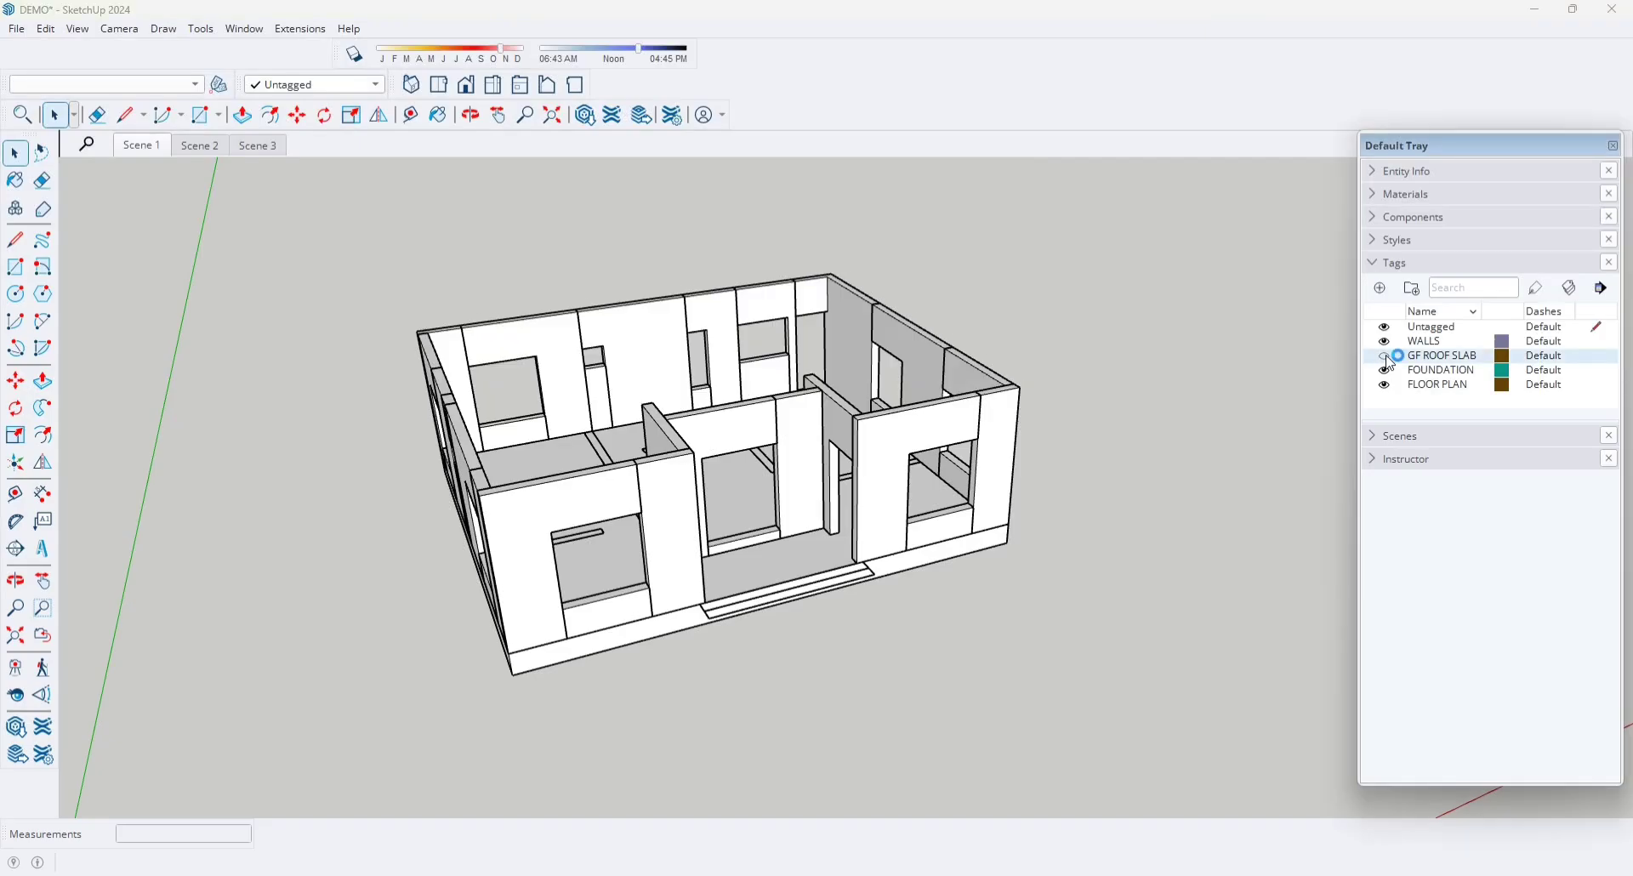
click(1386, 356)
key(o)
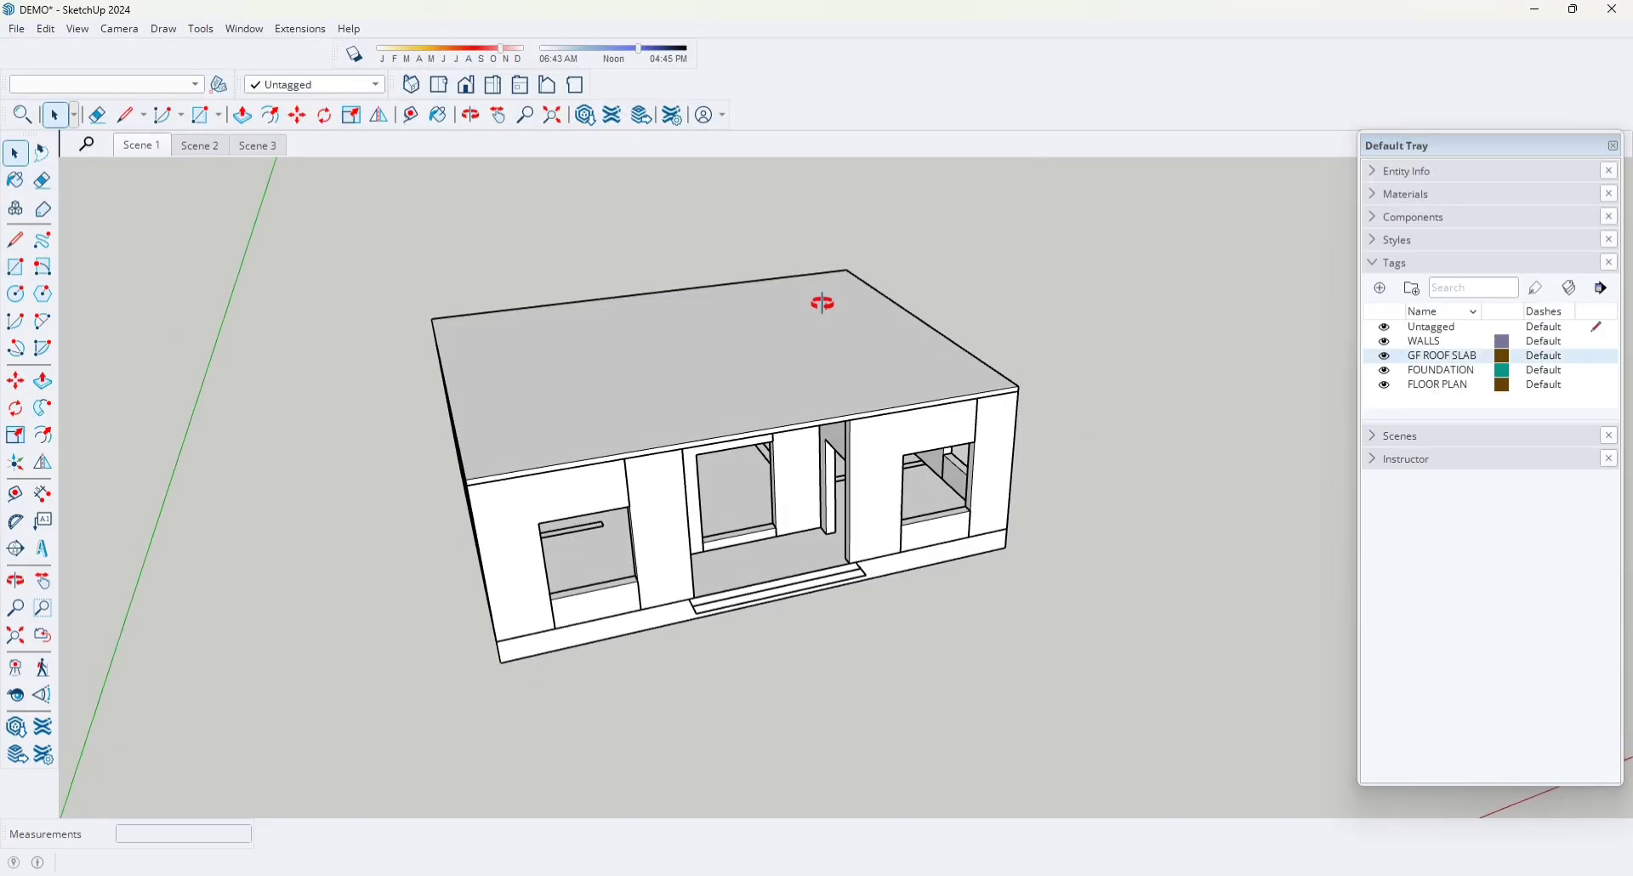
drag(824, 299, 704, 150)
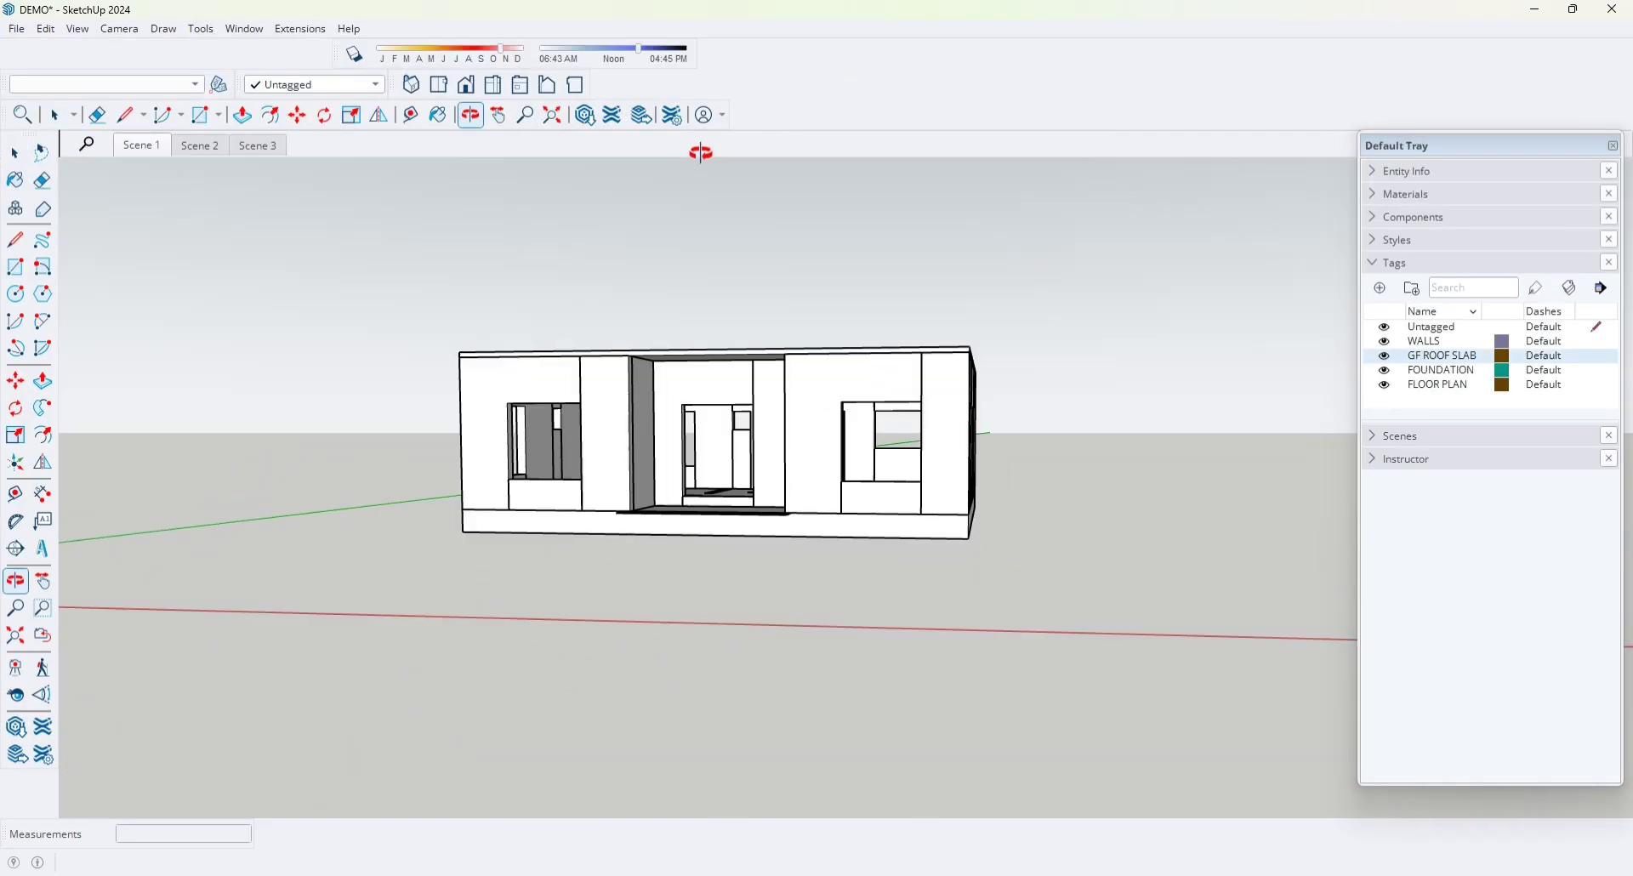
key(space)
scroll(648, 409, up, 3)
key(o)
drag(648, 408, 811, 433)
key(space)
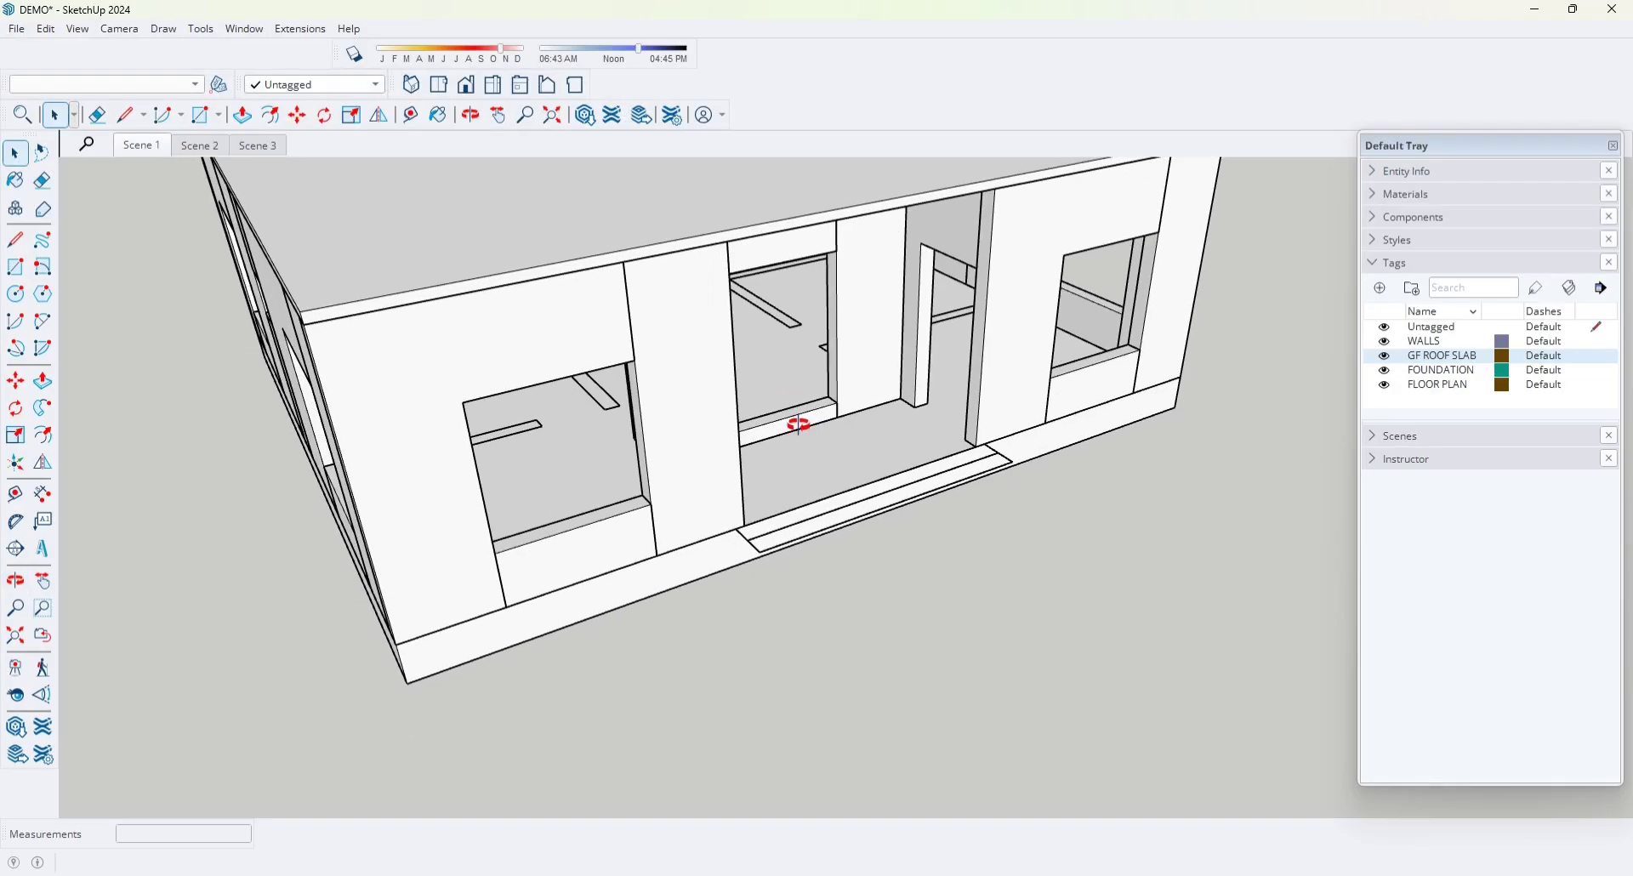
- Inspect the house's front facade, entrance step and roof slab edge from several angles
middle_drag(800, 425, 896, 462)
key(o)
drag(565, 433, 646, 474)
key(space)
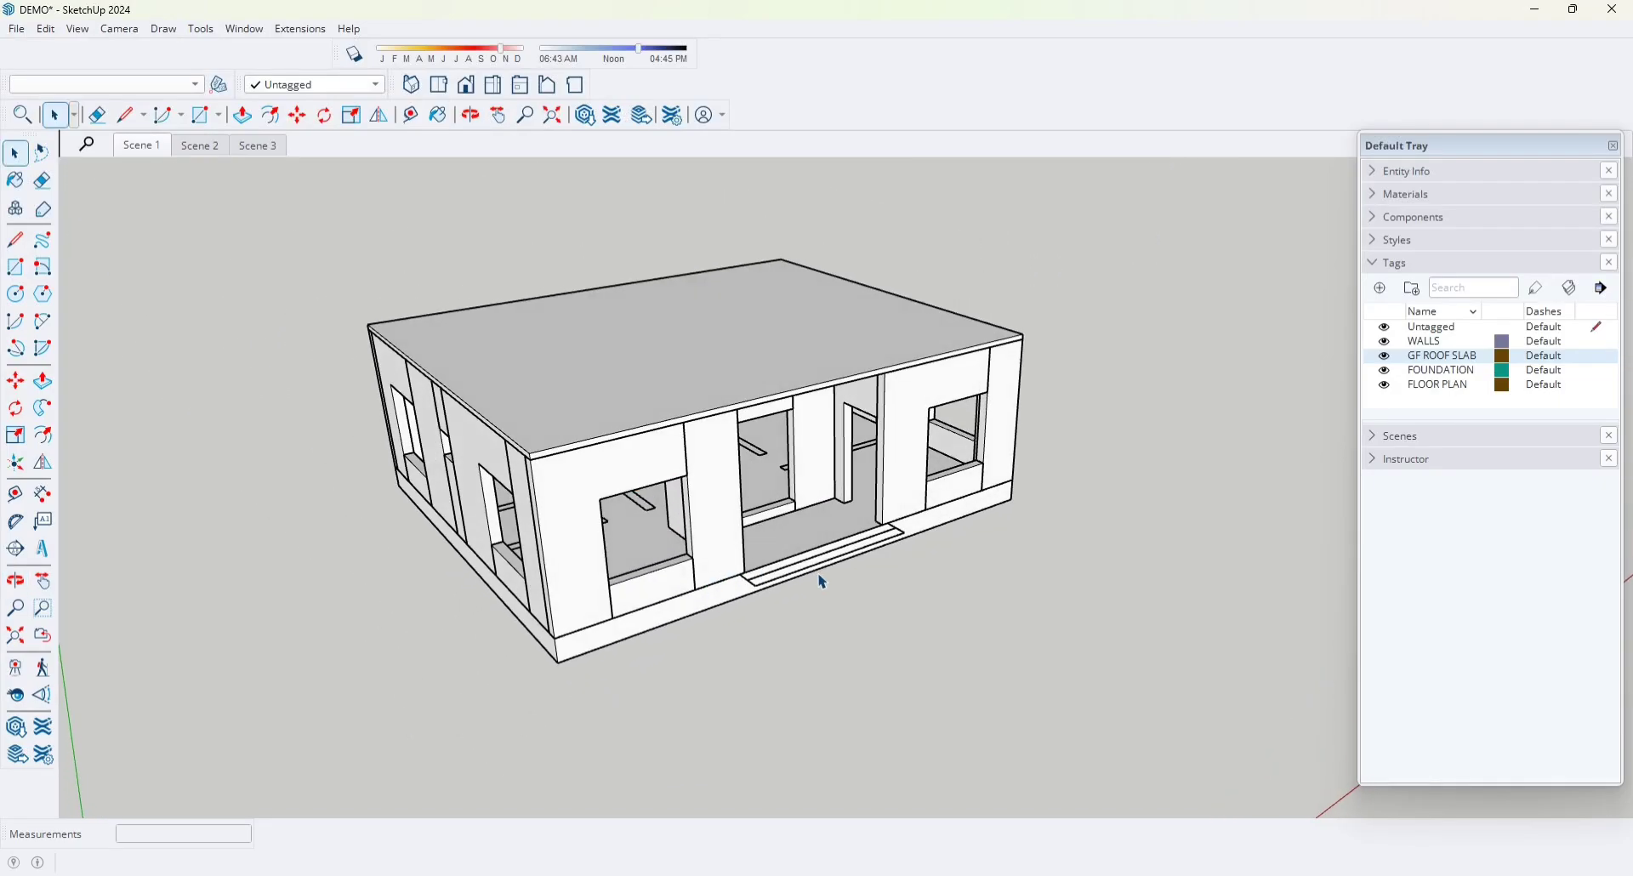
scroll(822, 581, up, 3)
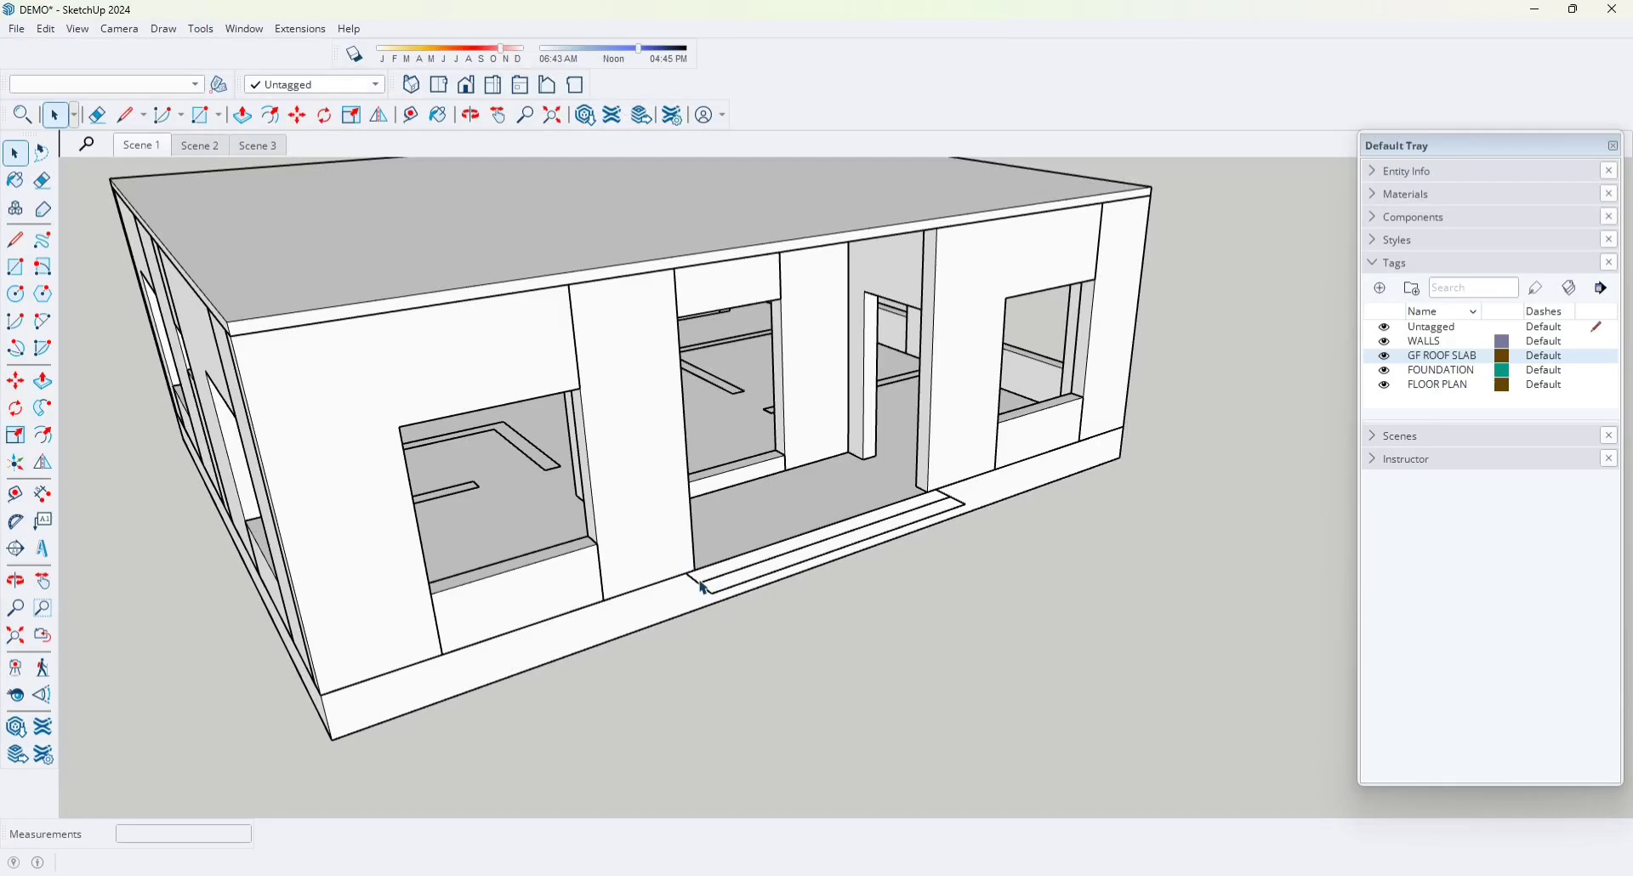
mouse_move(700, 590)
middle_down()
mouse_move(638, 642)
mouse_move(676, 601)
middle_up()
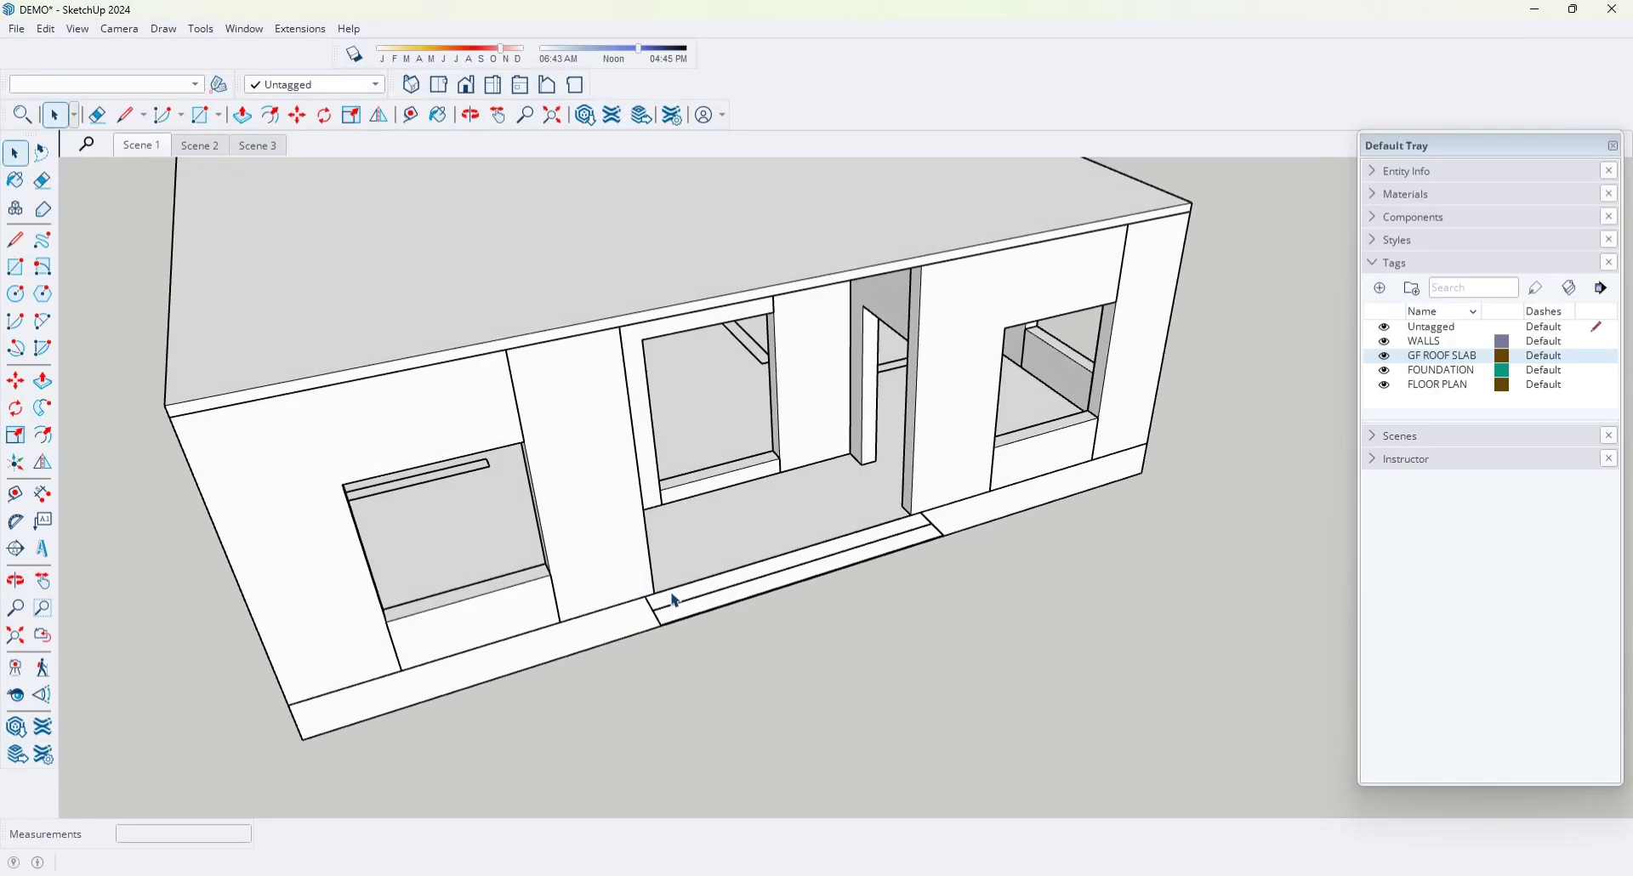
middle_drag(630, 530, 713, 562)
middle_drag(347, 403, 480, 505)
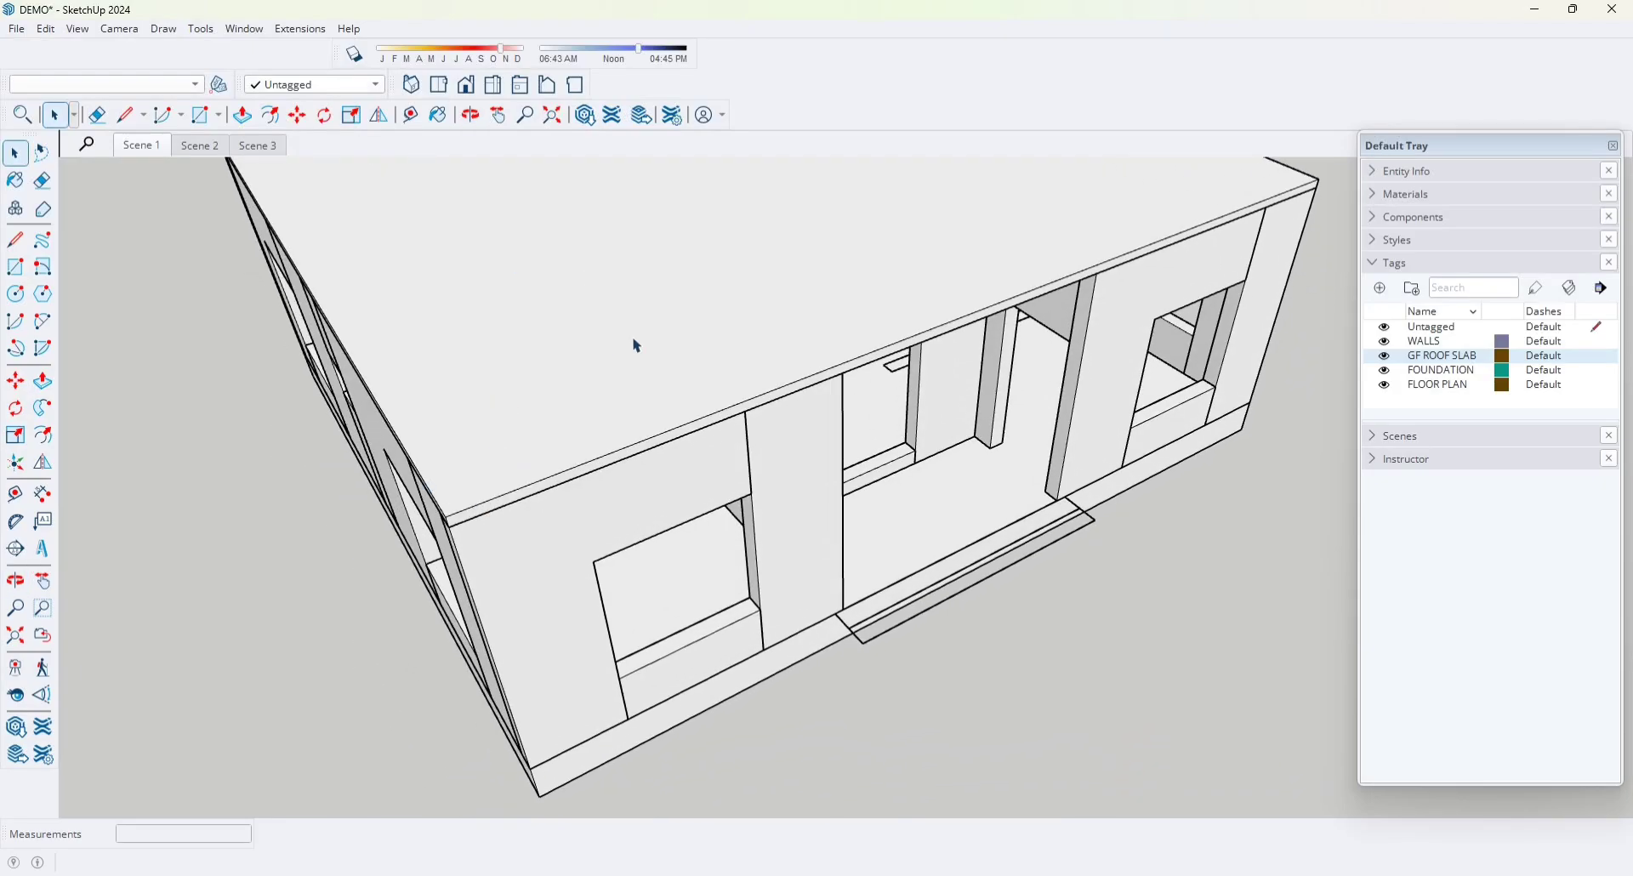
middle_drag(637, 346, 521, 467)
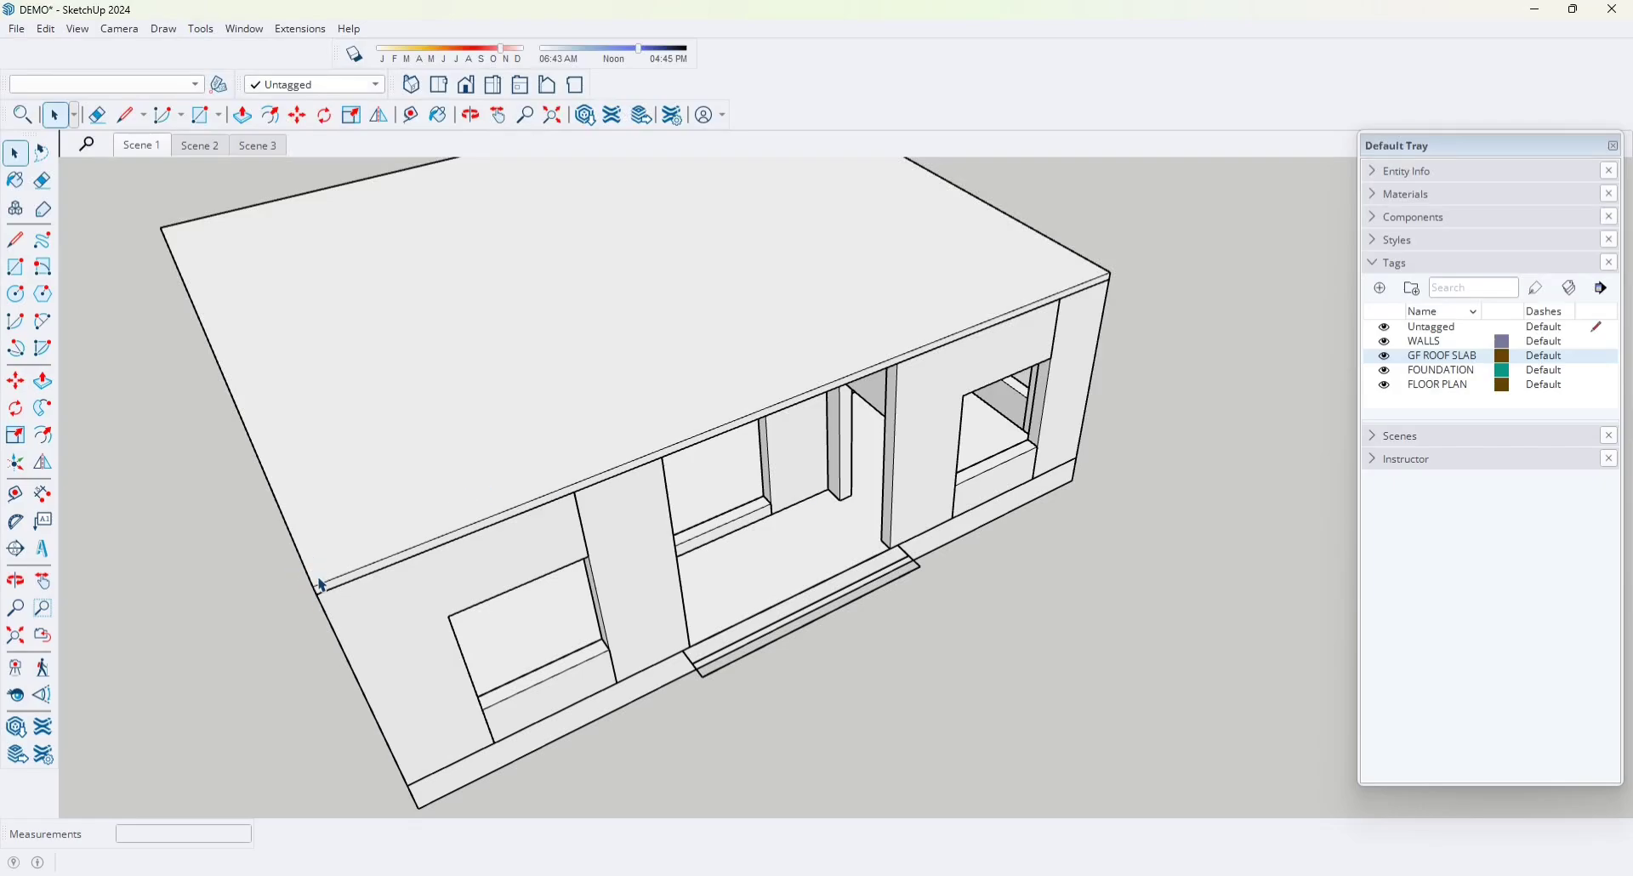
- Try to move the floor plan group from the top of the foundation up to the roof slab's front corner
key(m)
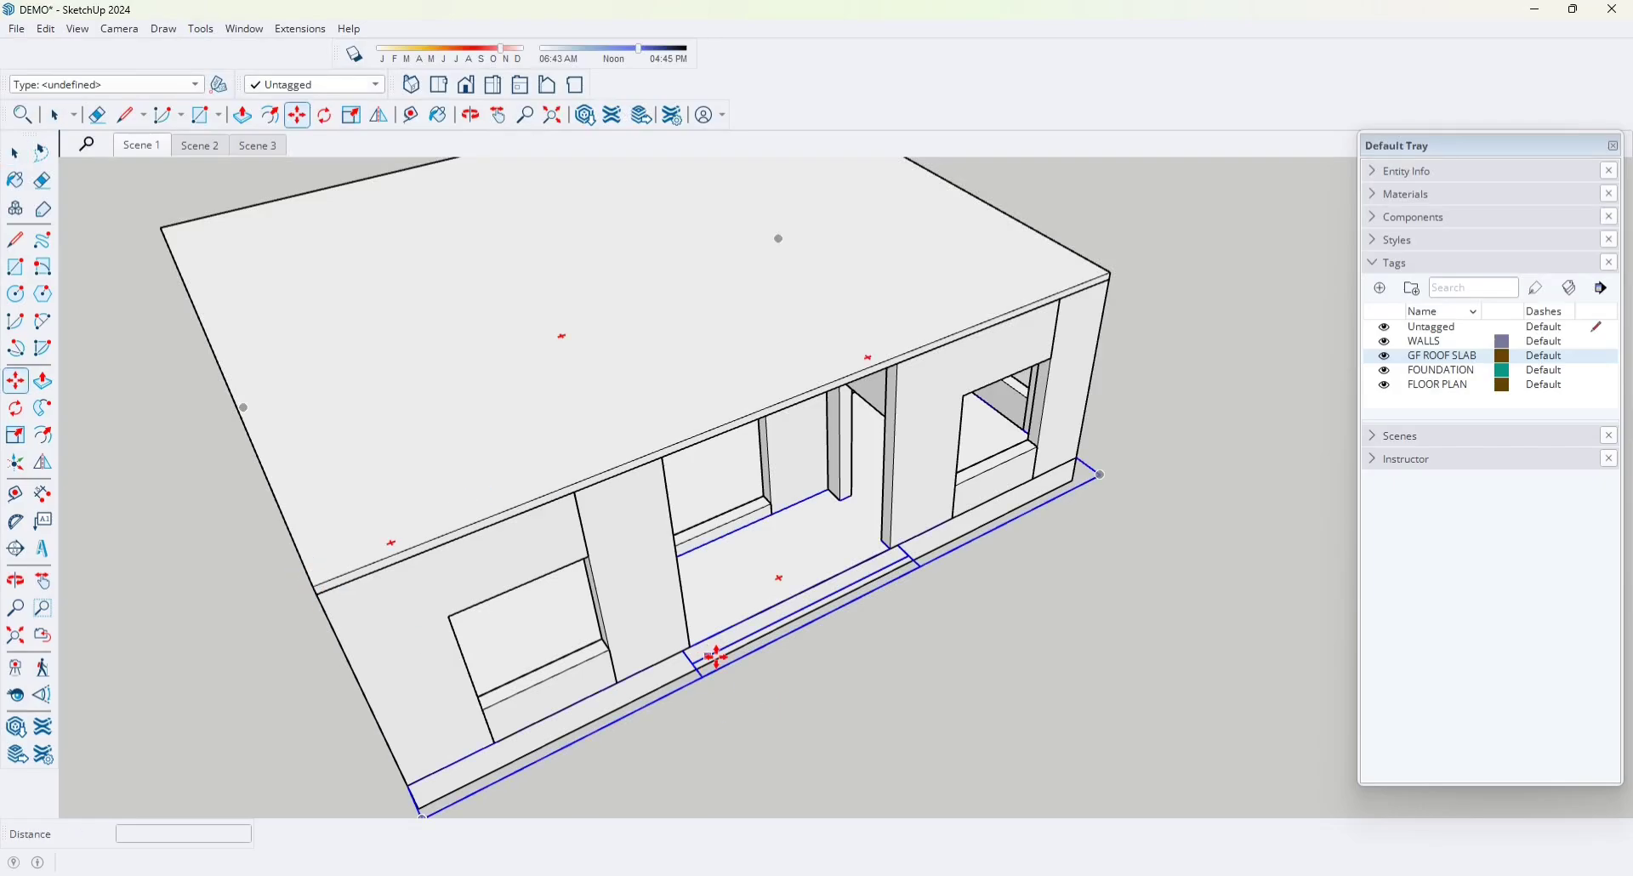
key(space)
click(787, 641)
click(773, 657)
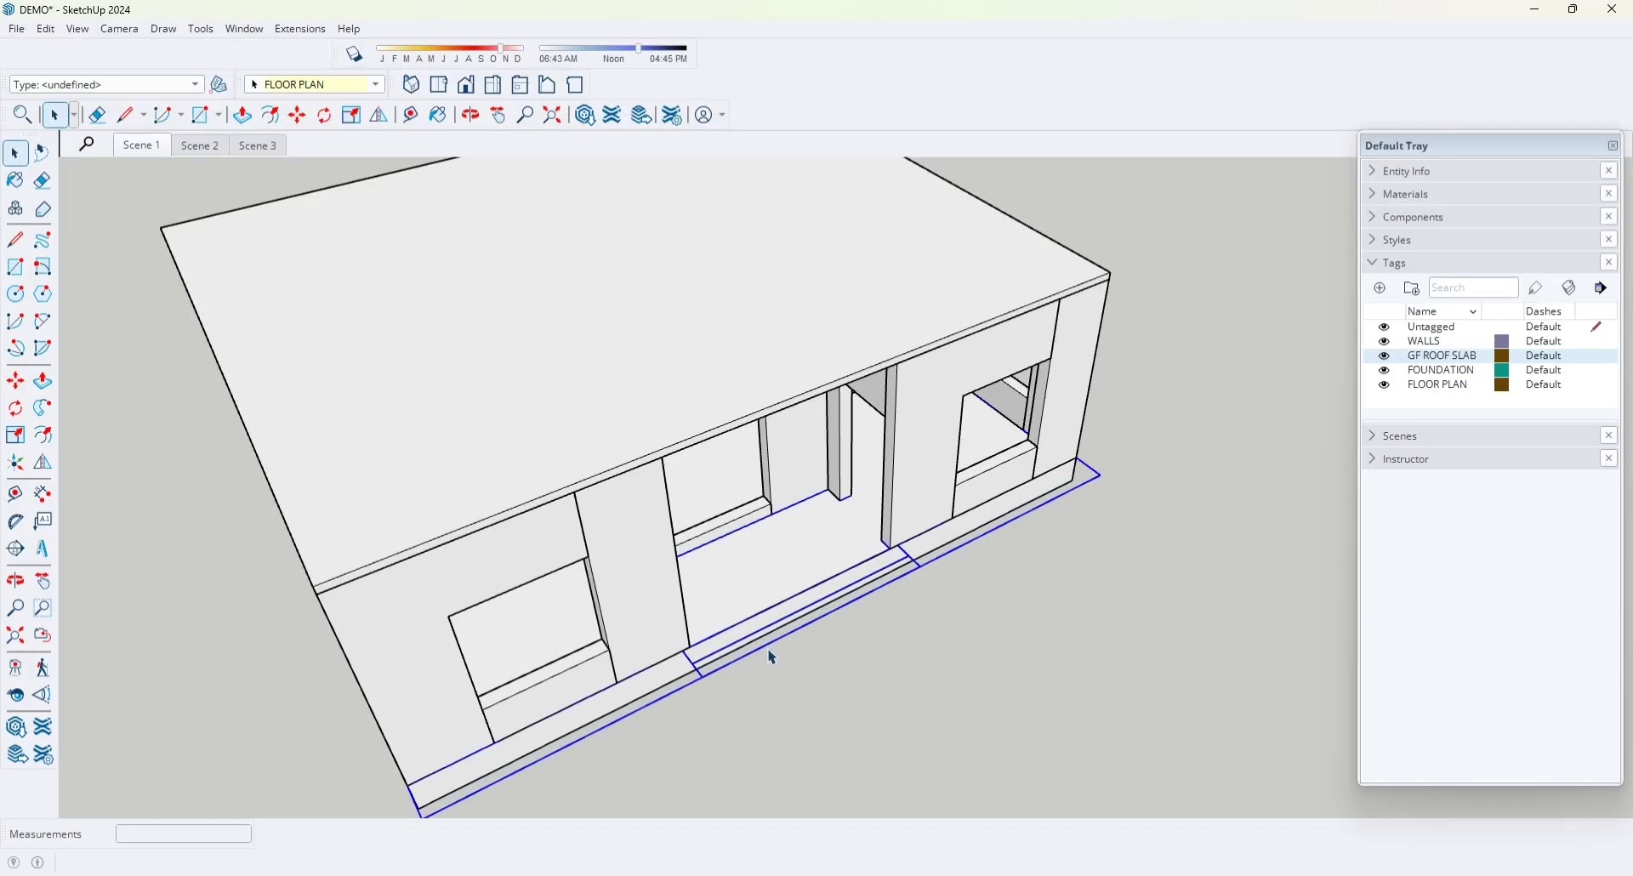
key(m)
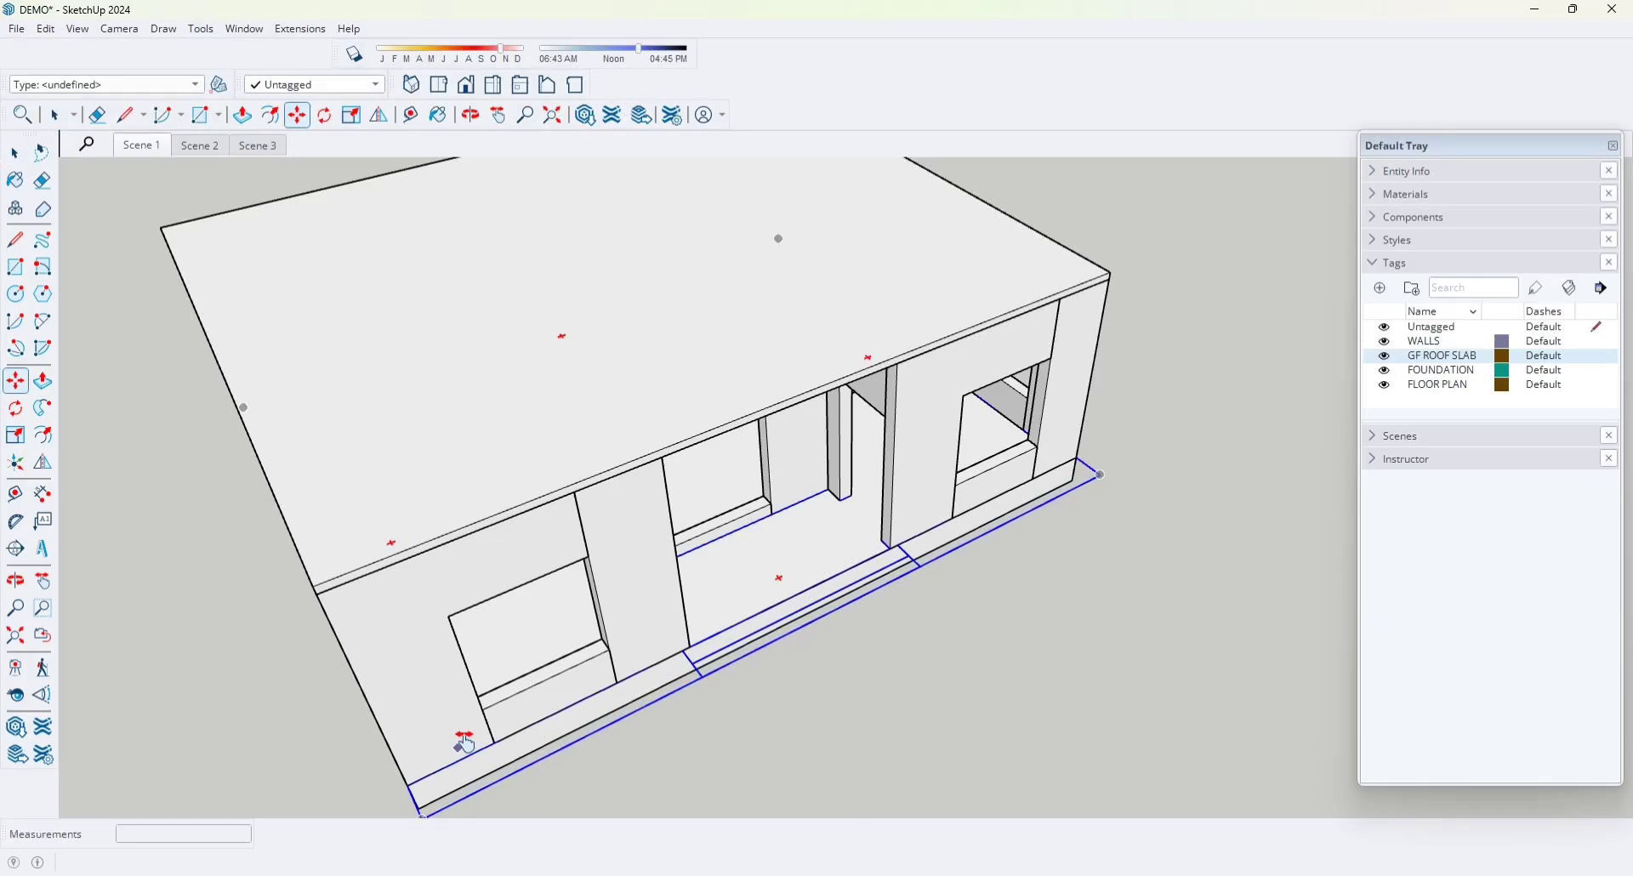
middle_drag(463, 740, 632, 663)
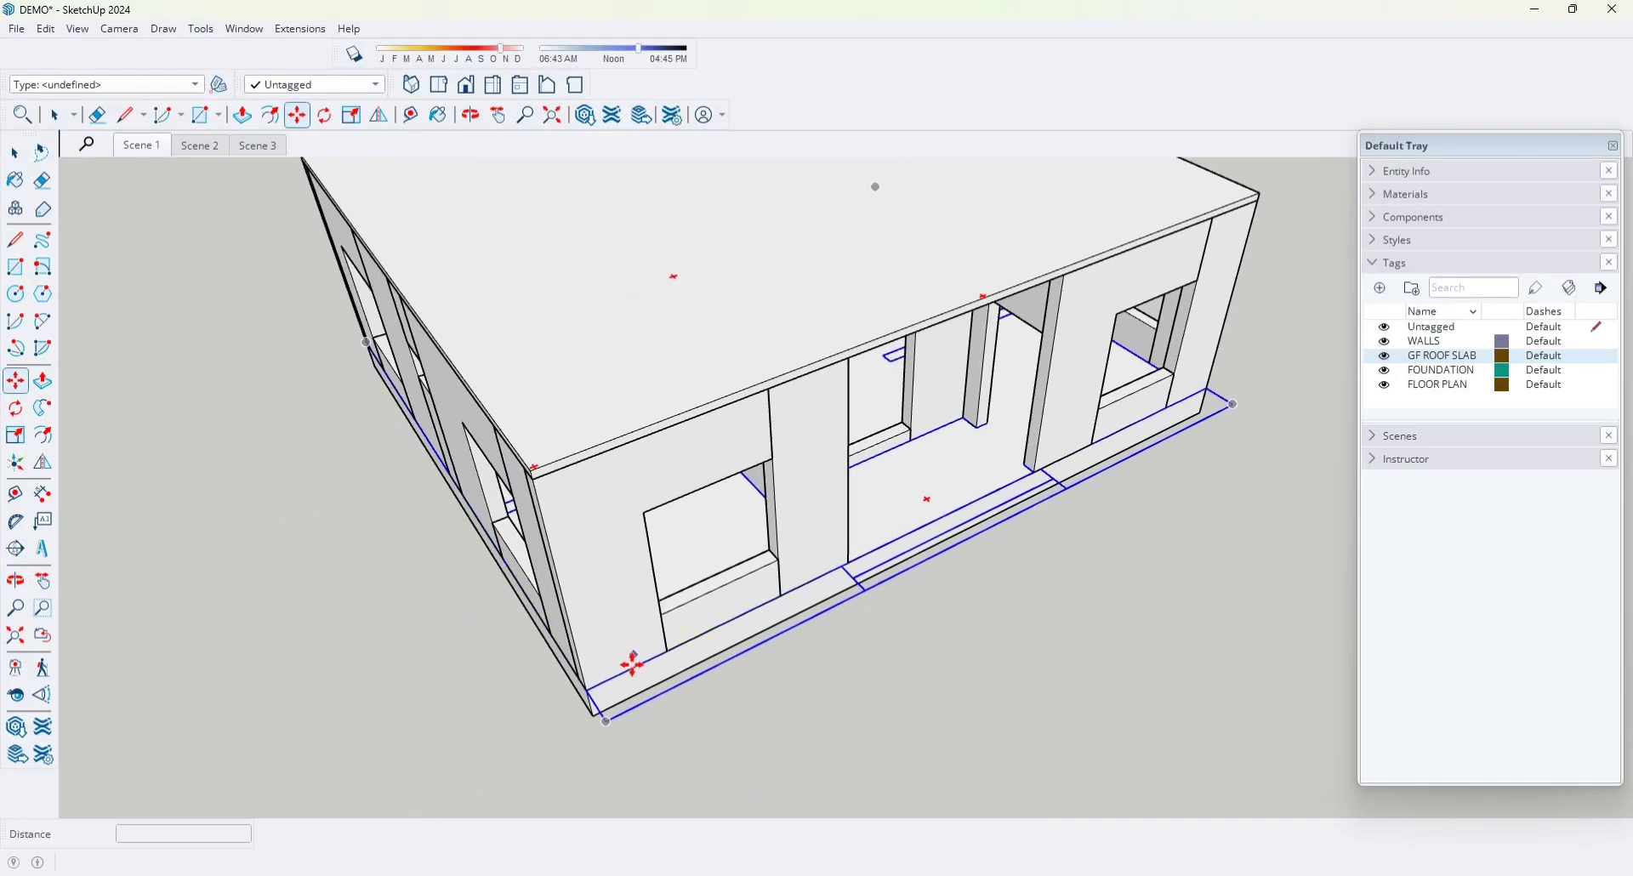
click(584, 691)
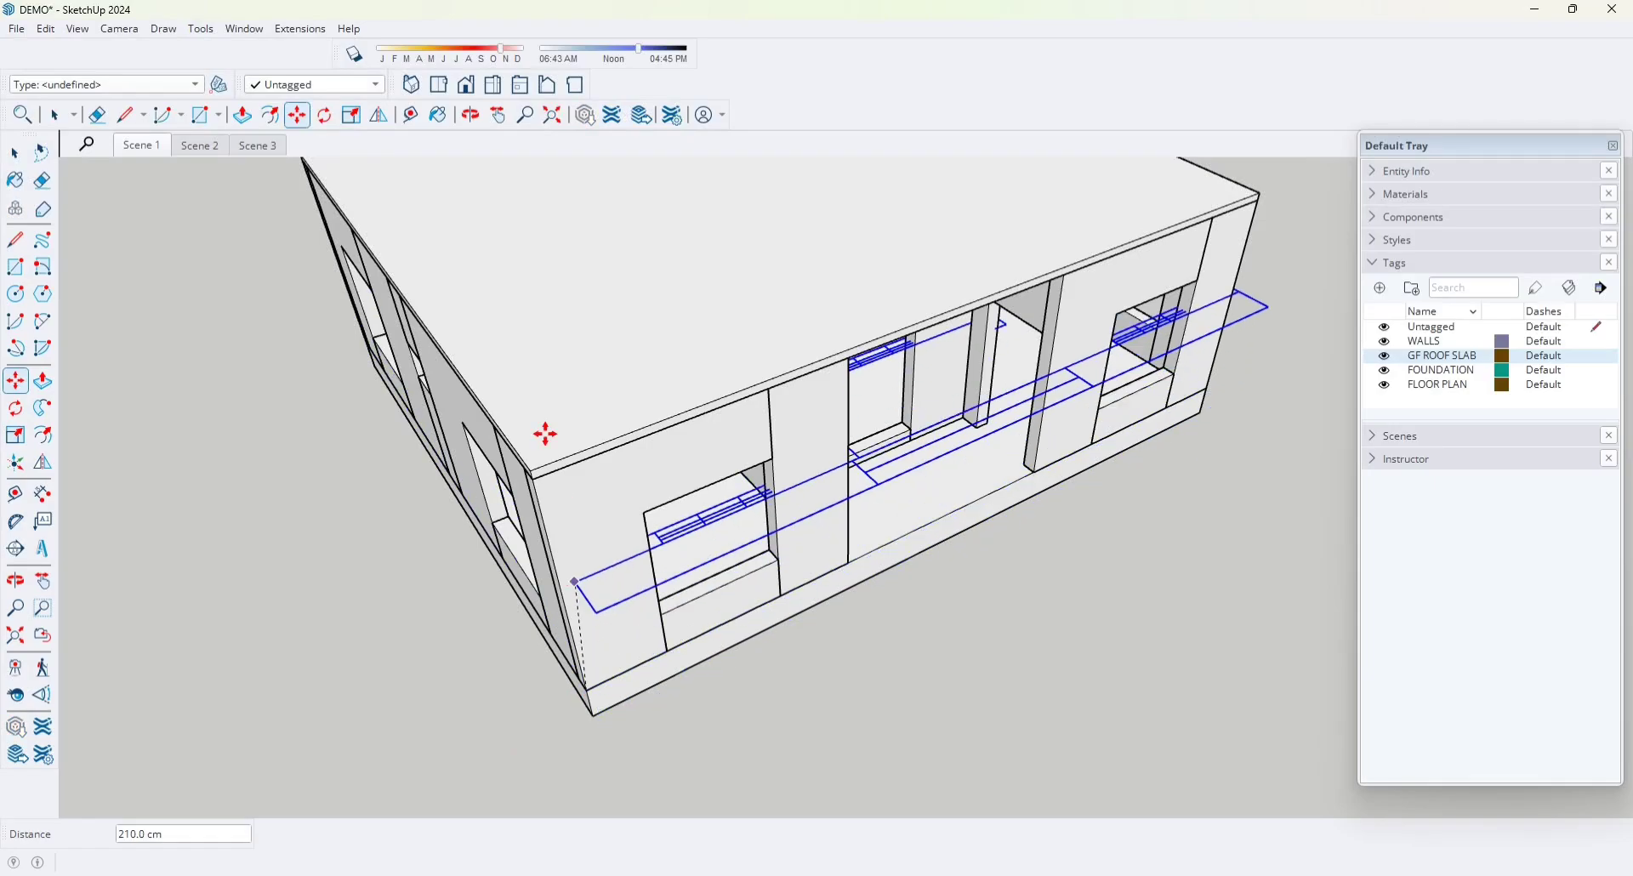
click(529, 474)
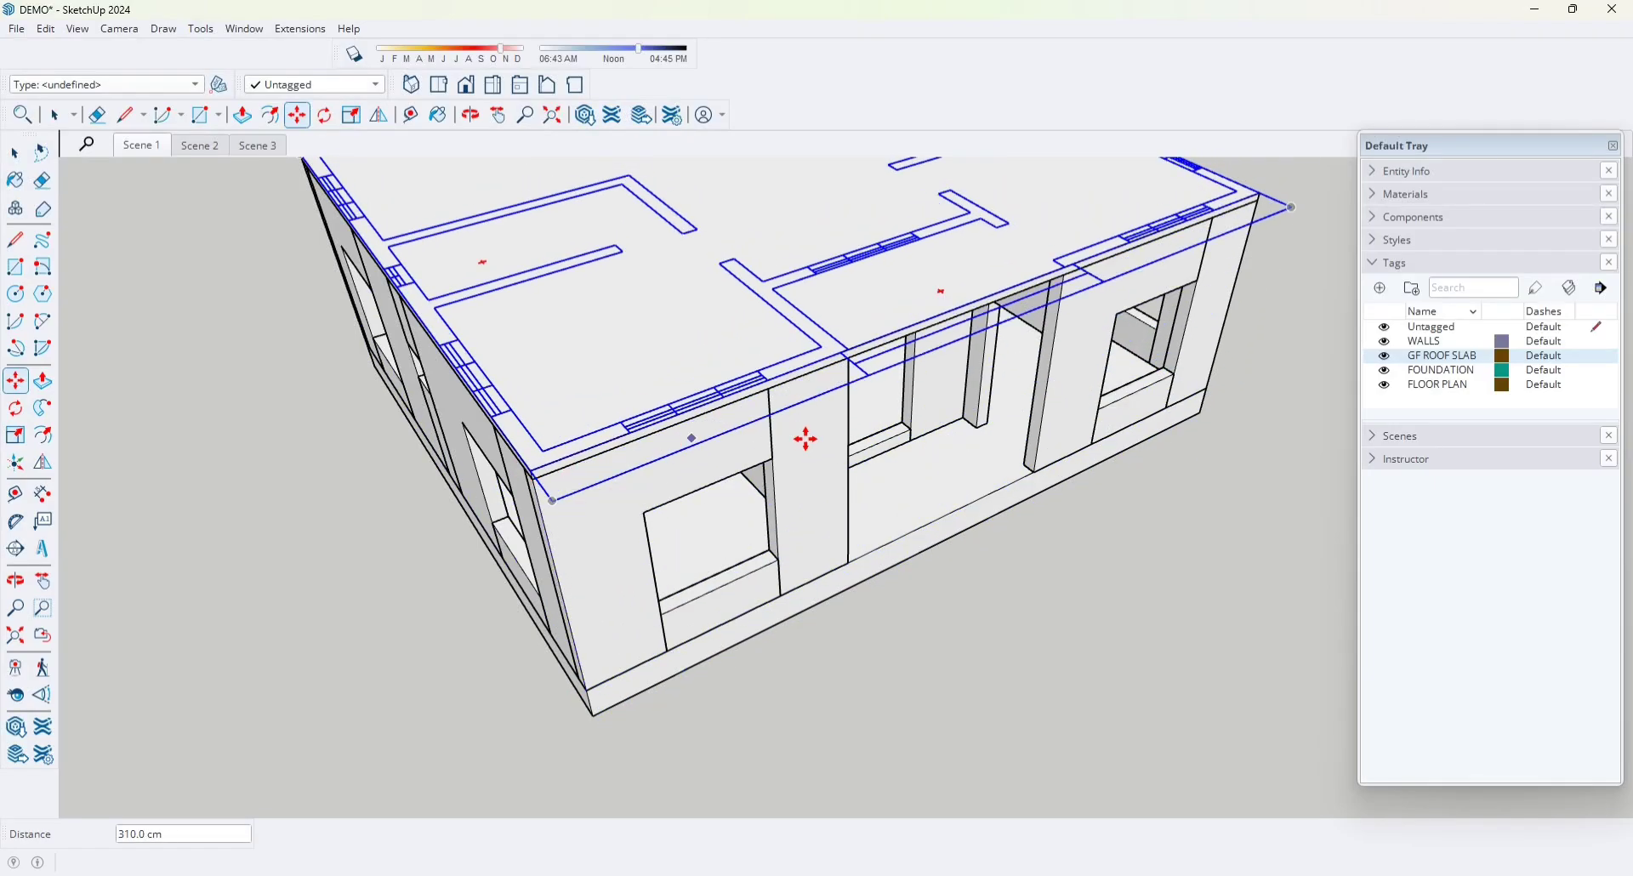
- Examine how the raised floor plan lines up with the roof slab and the walls below
middle_drag(809, 437, 744, 706)
key(alt+s)
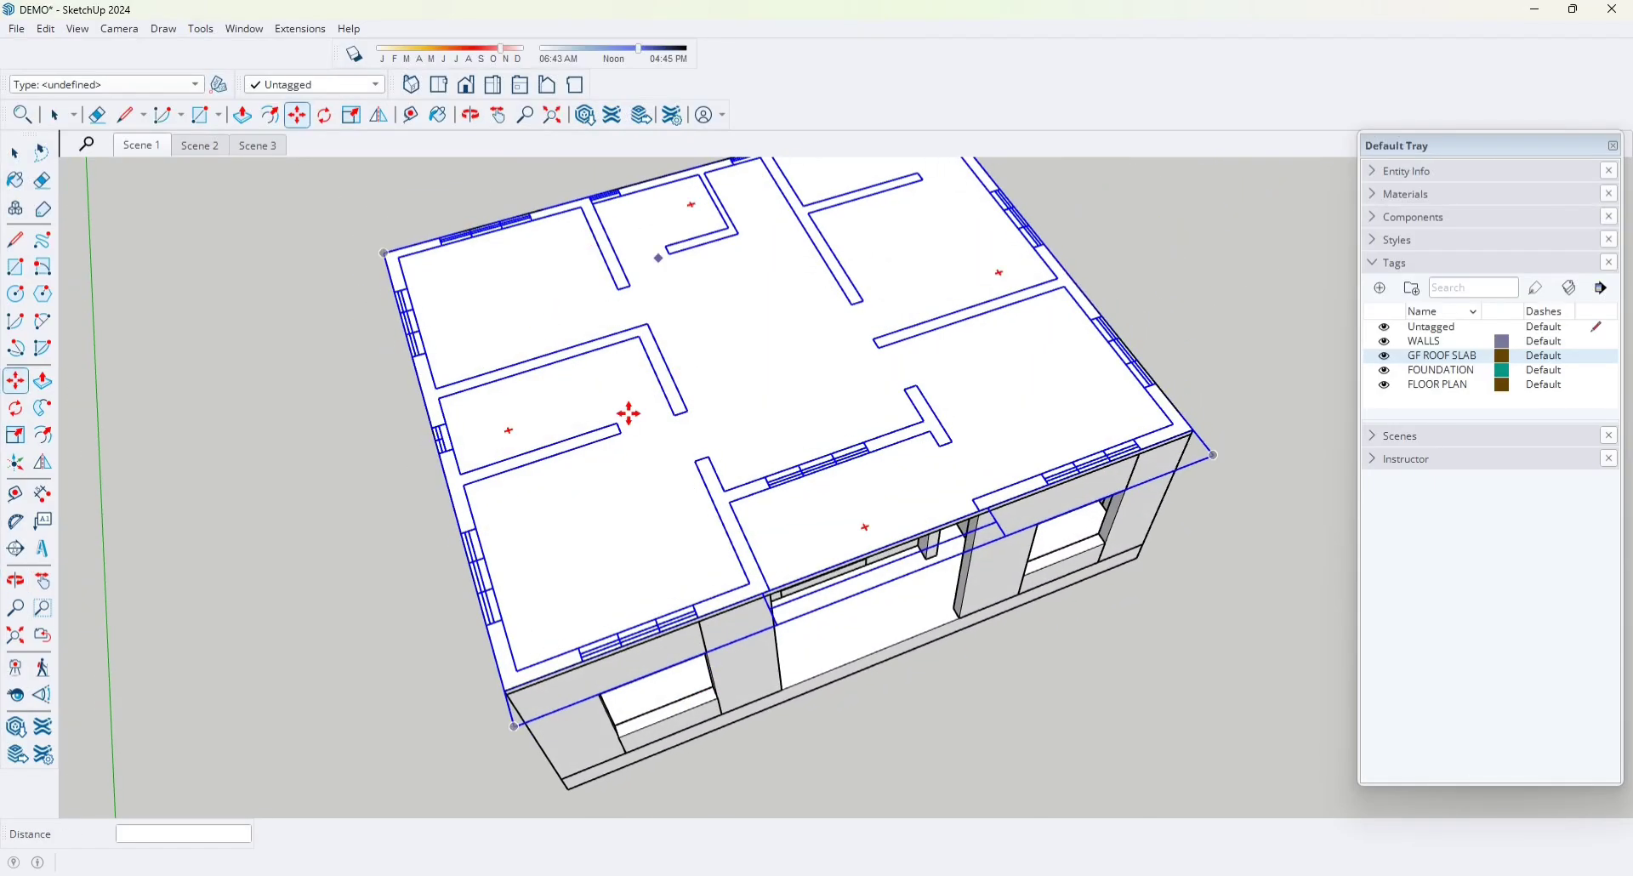
middle_drag(784, 187, 802, 284)
key(m)
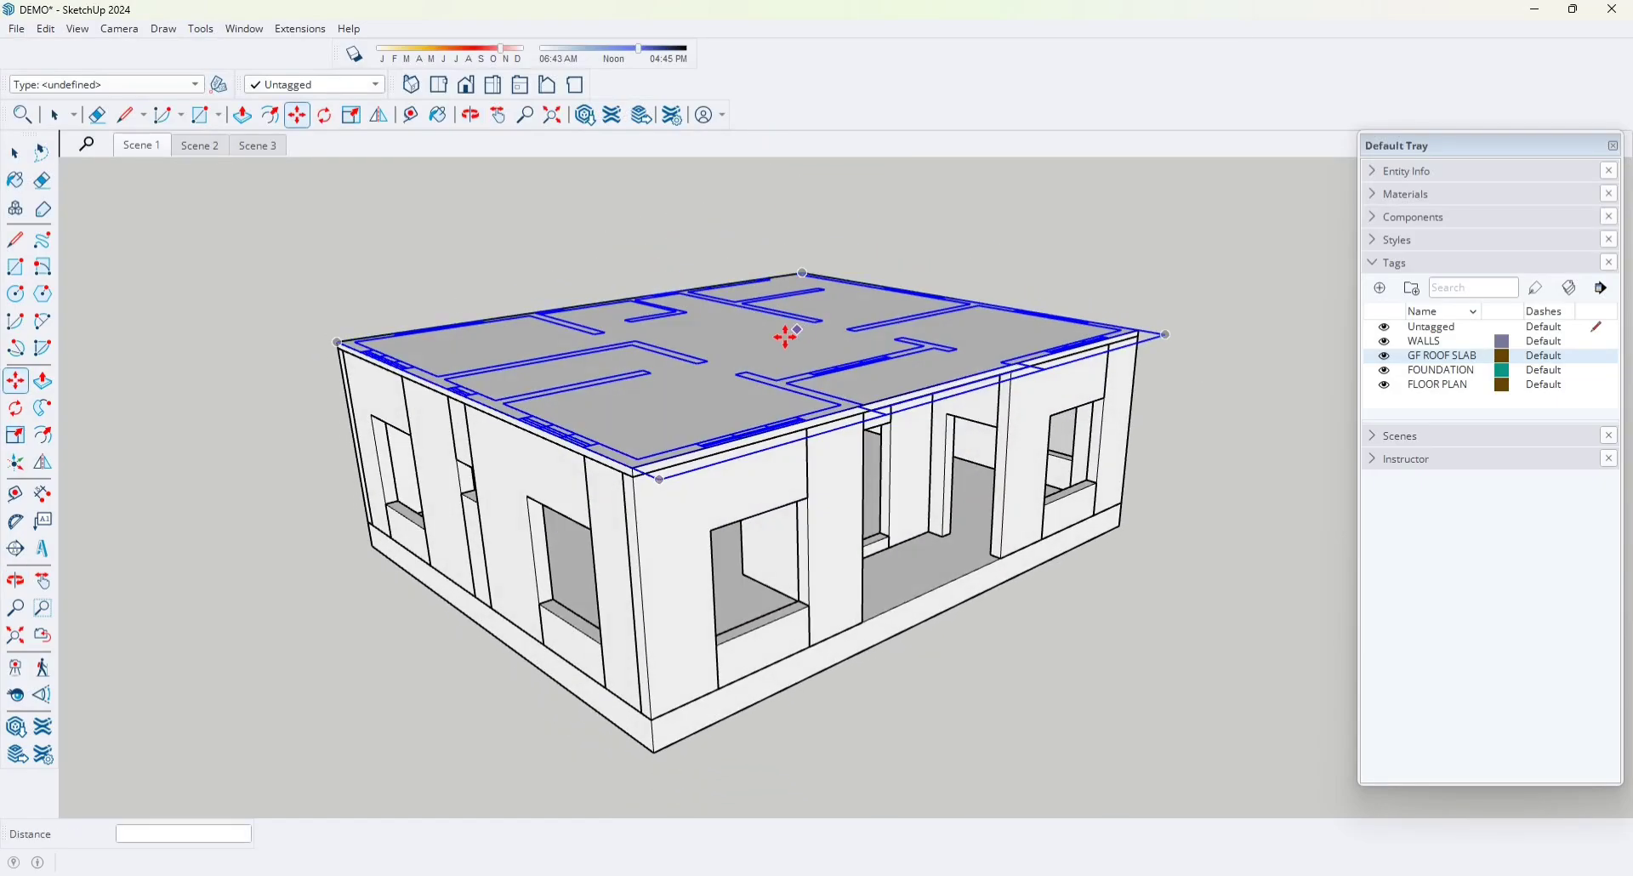
middle_drag(743, 371, 634, 427)
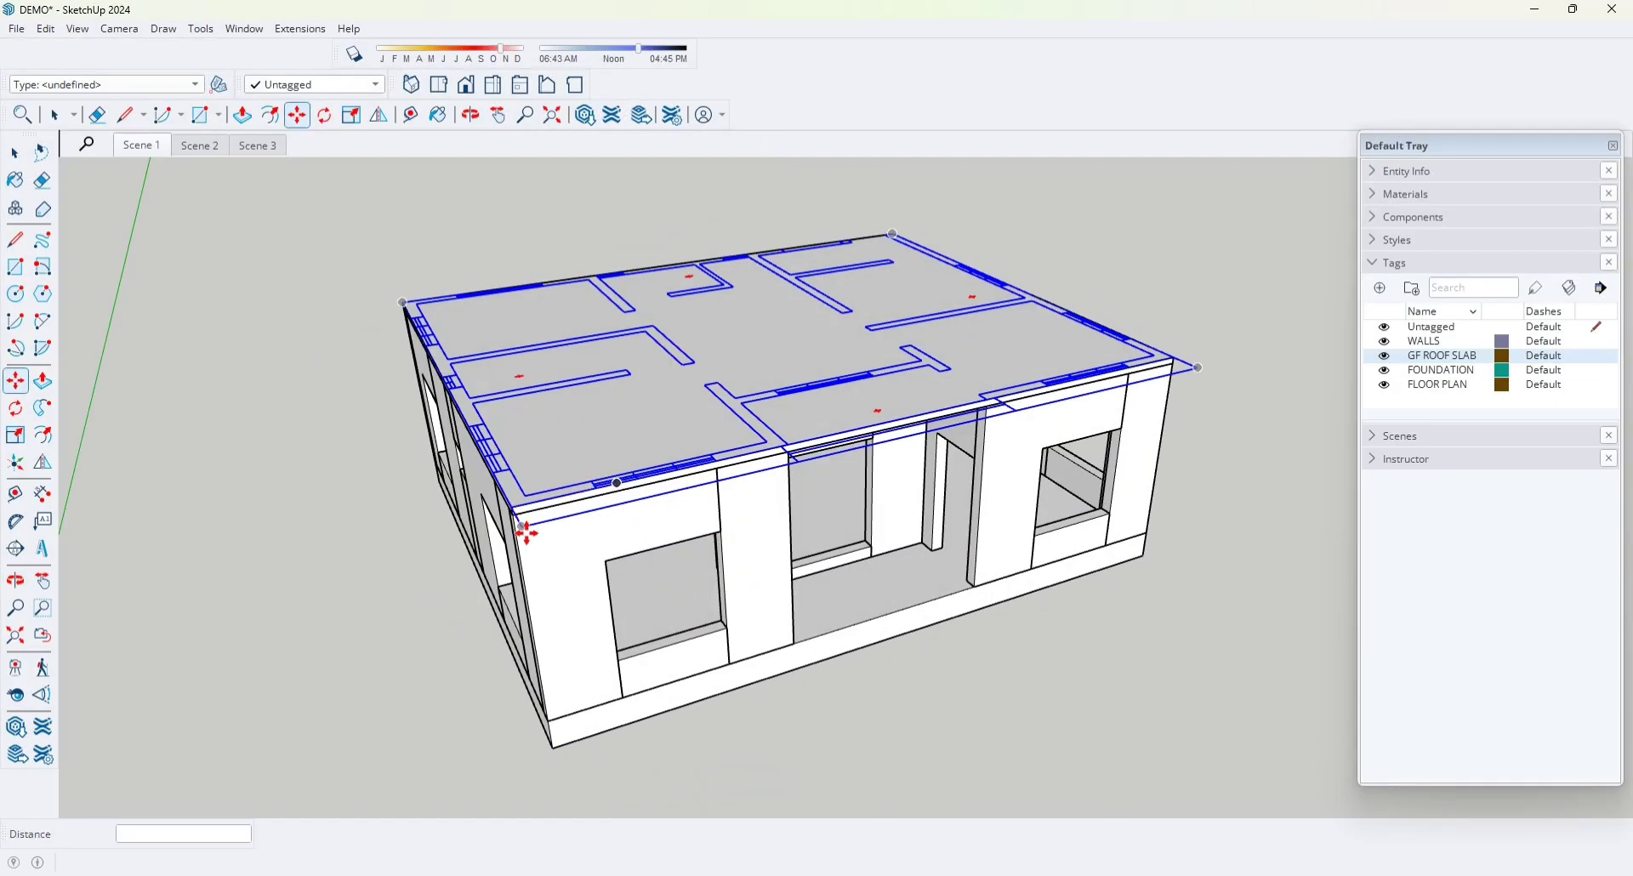
middle_drag(723, 437, 610, 458)
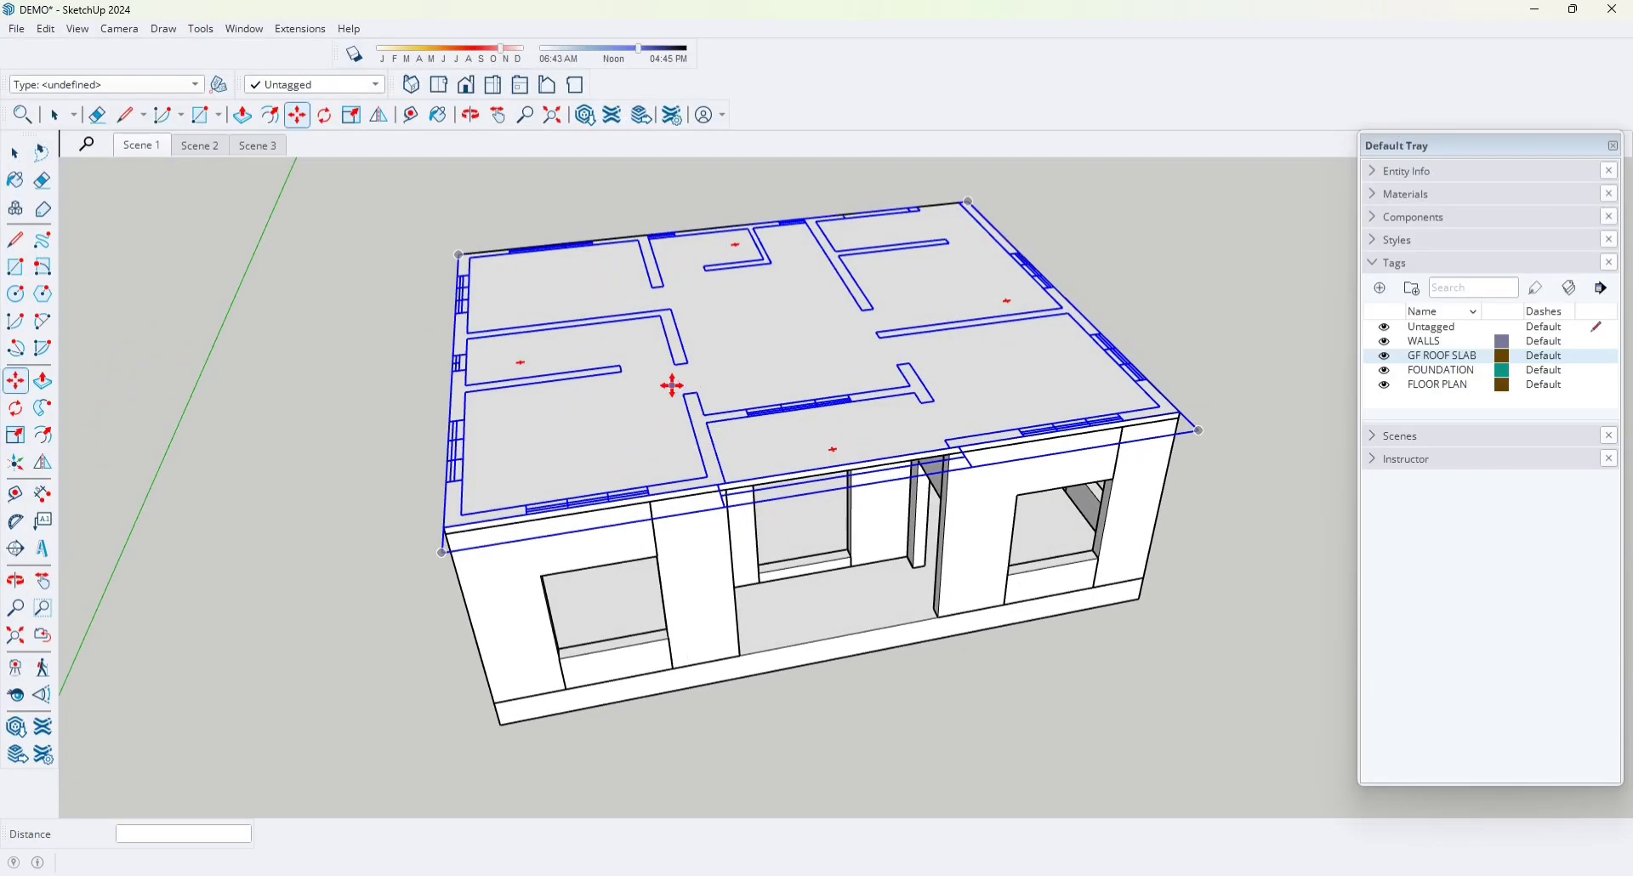
middle_drag(671, 386, 879, 339)
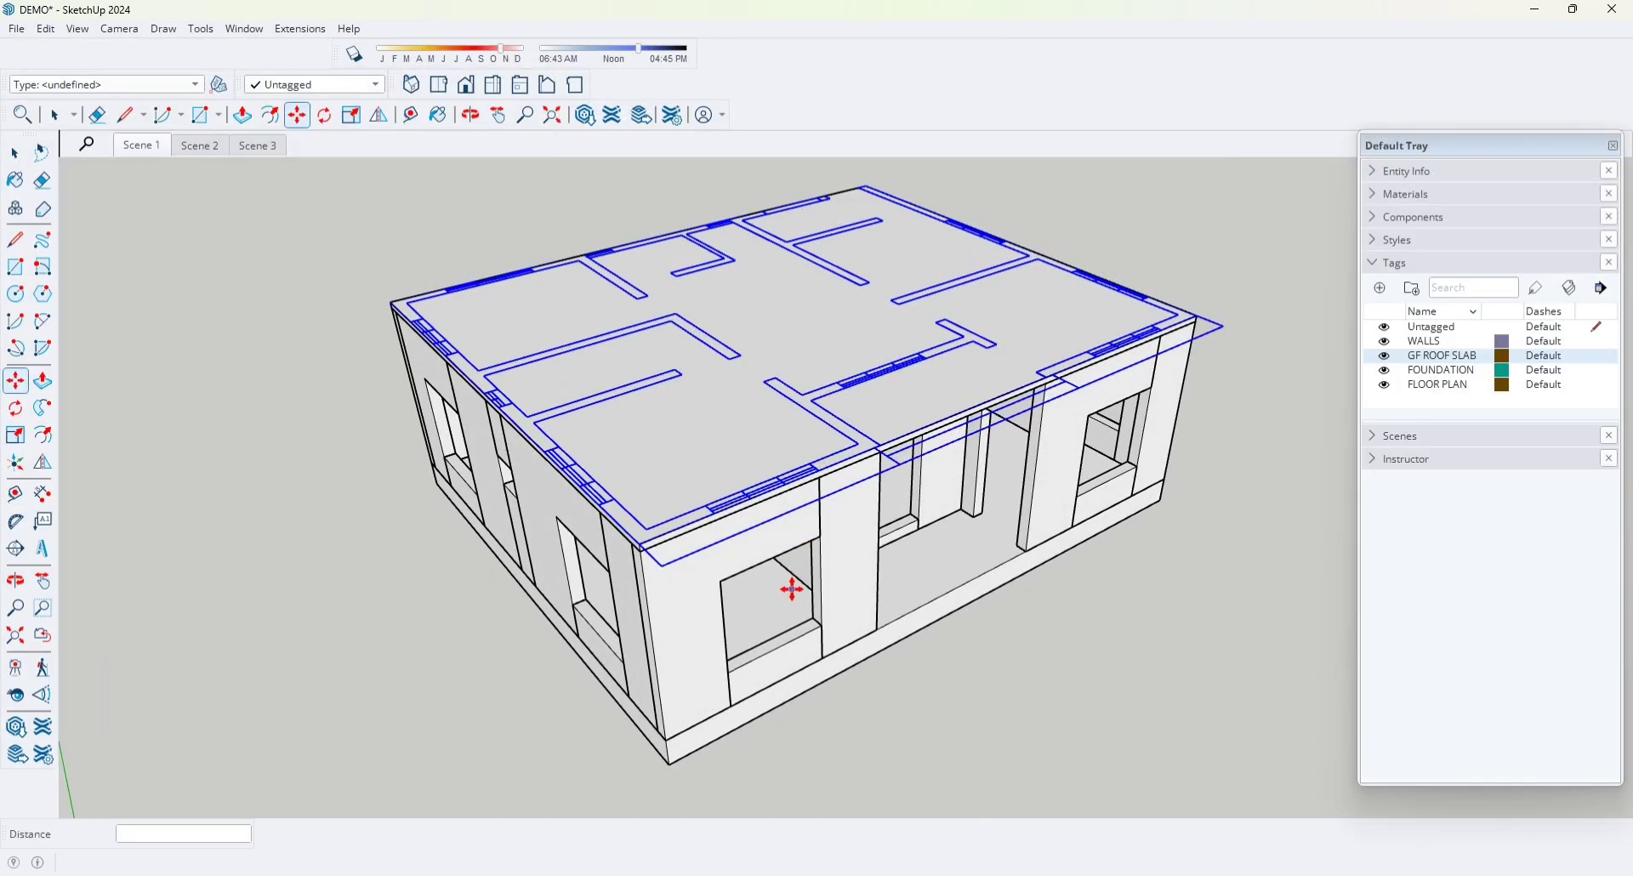
- Undo the floor plan's move and clear the selection
key(ctrl+z)
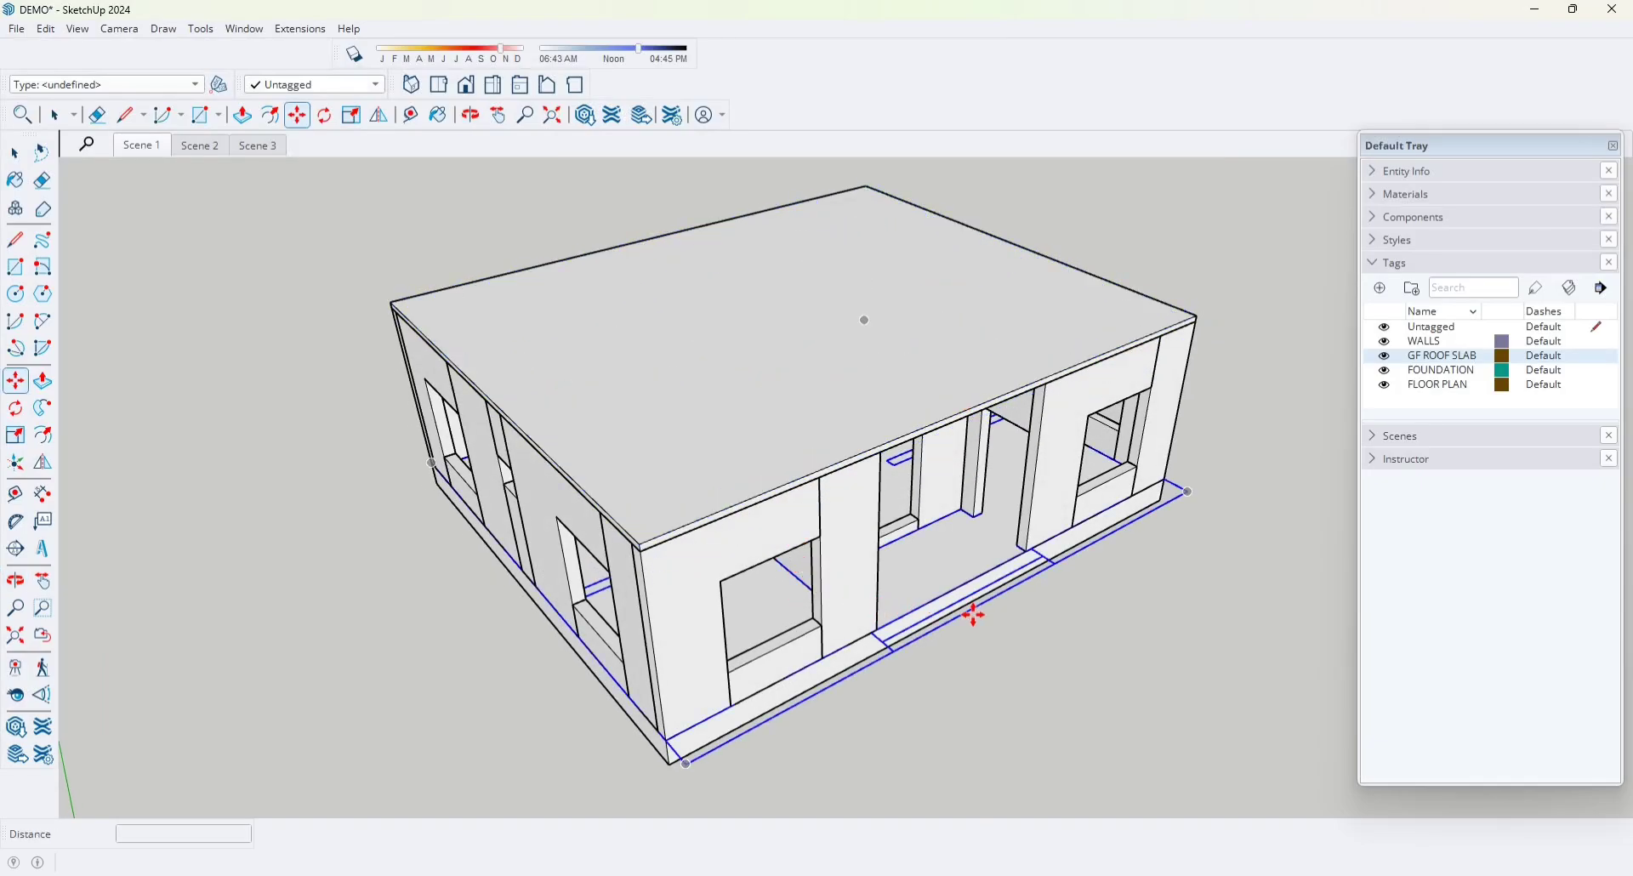
middle_drag(974, 614, 911, 474)
key(space)
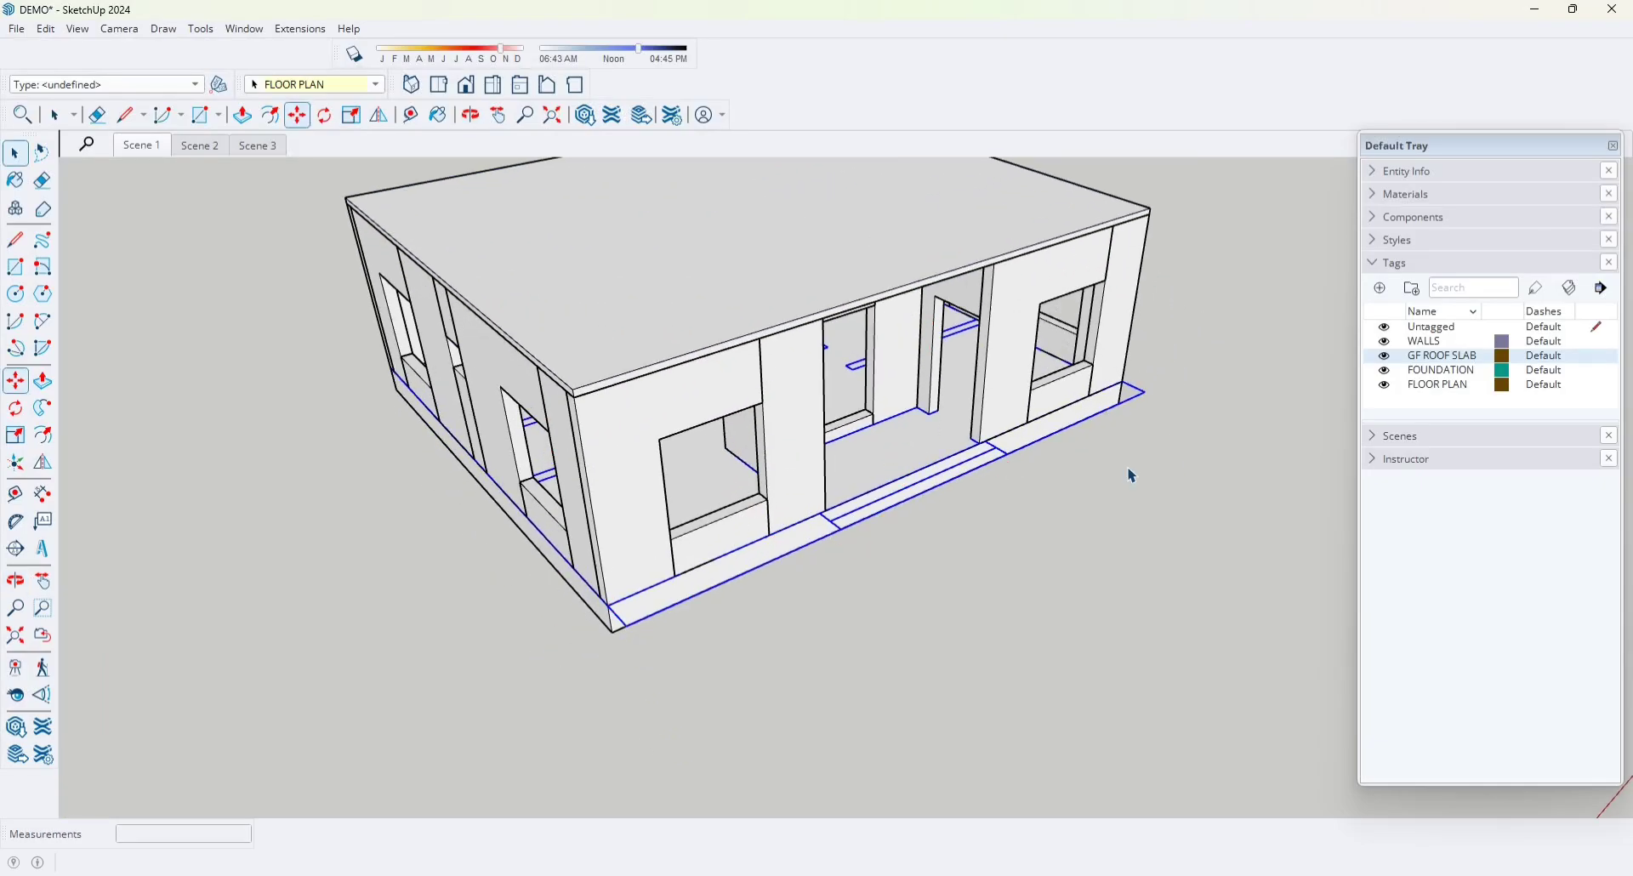
click(1210, 521)
middle_drag(1210, 522, 1176, 541)
key(space)
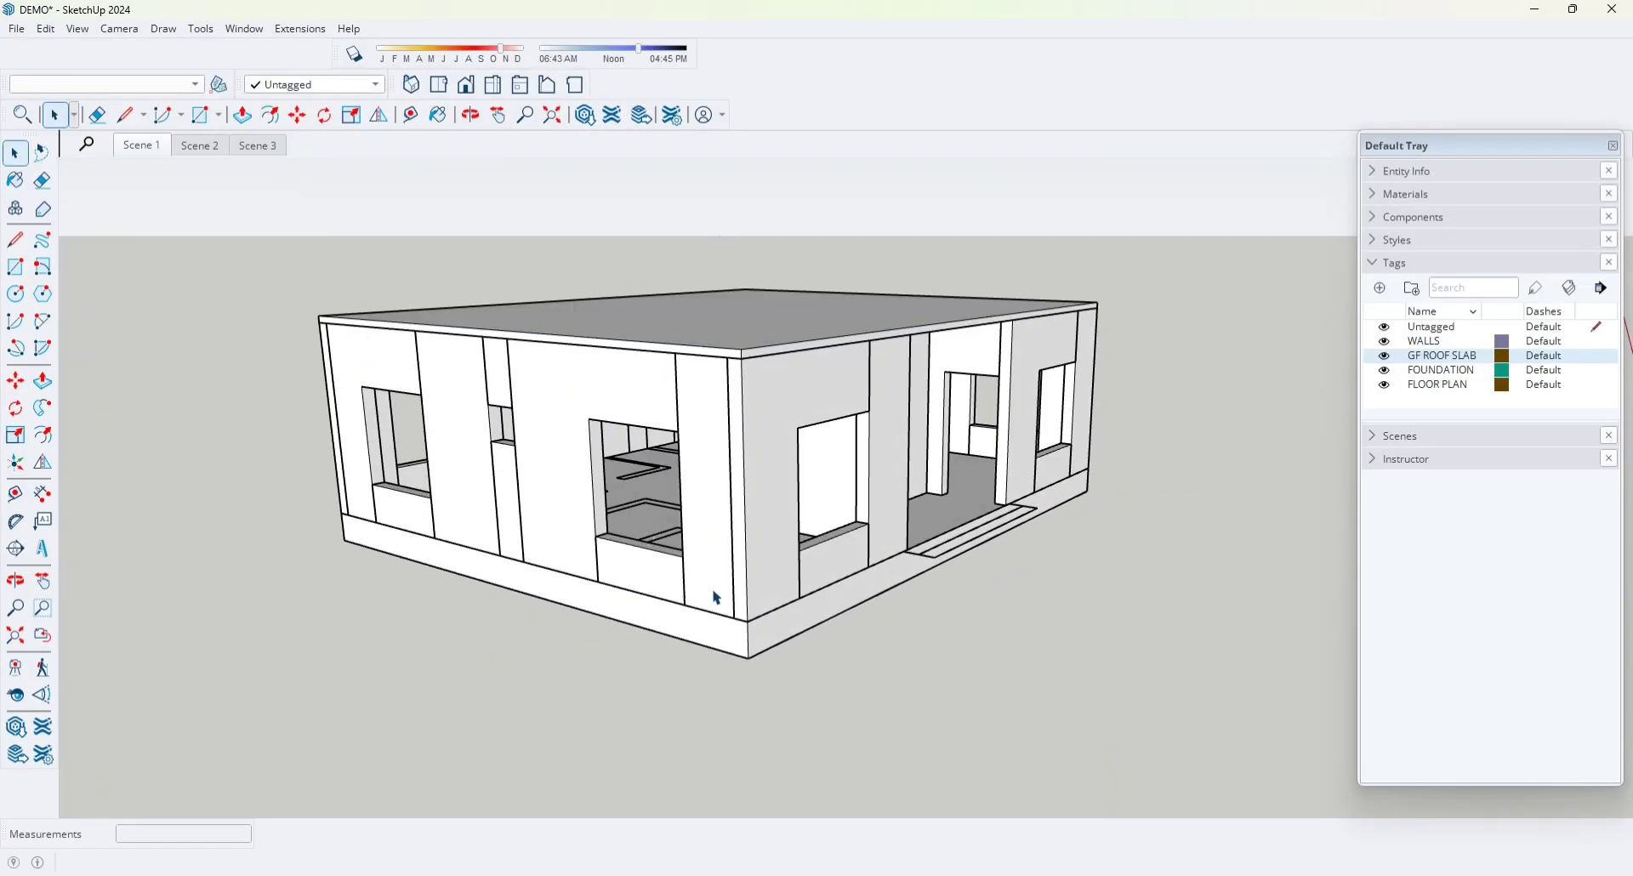
- Inspect the house's side and front walls where they meet the roof slab
middle_drag(716, 598, 781, 197)
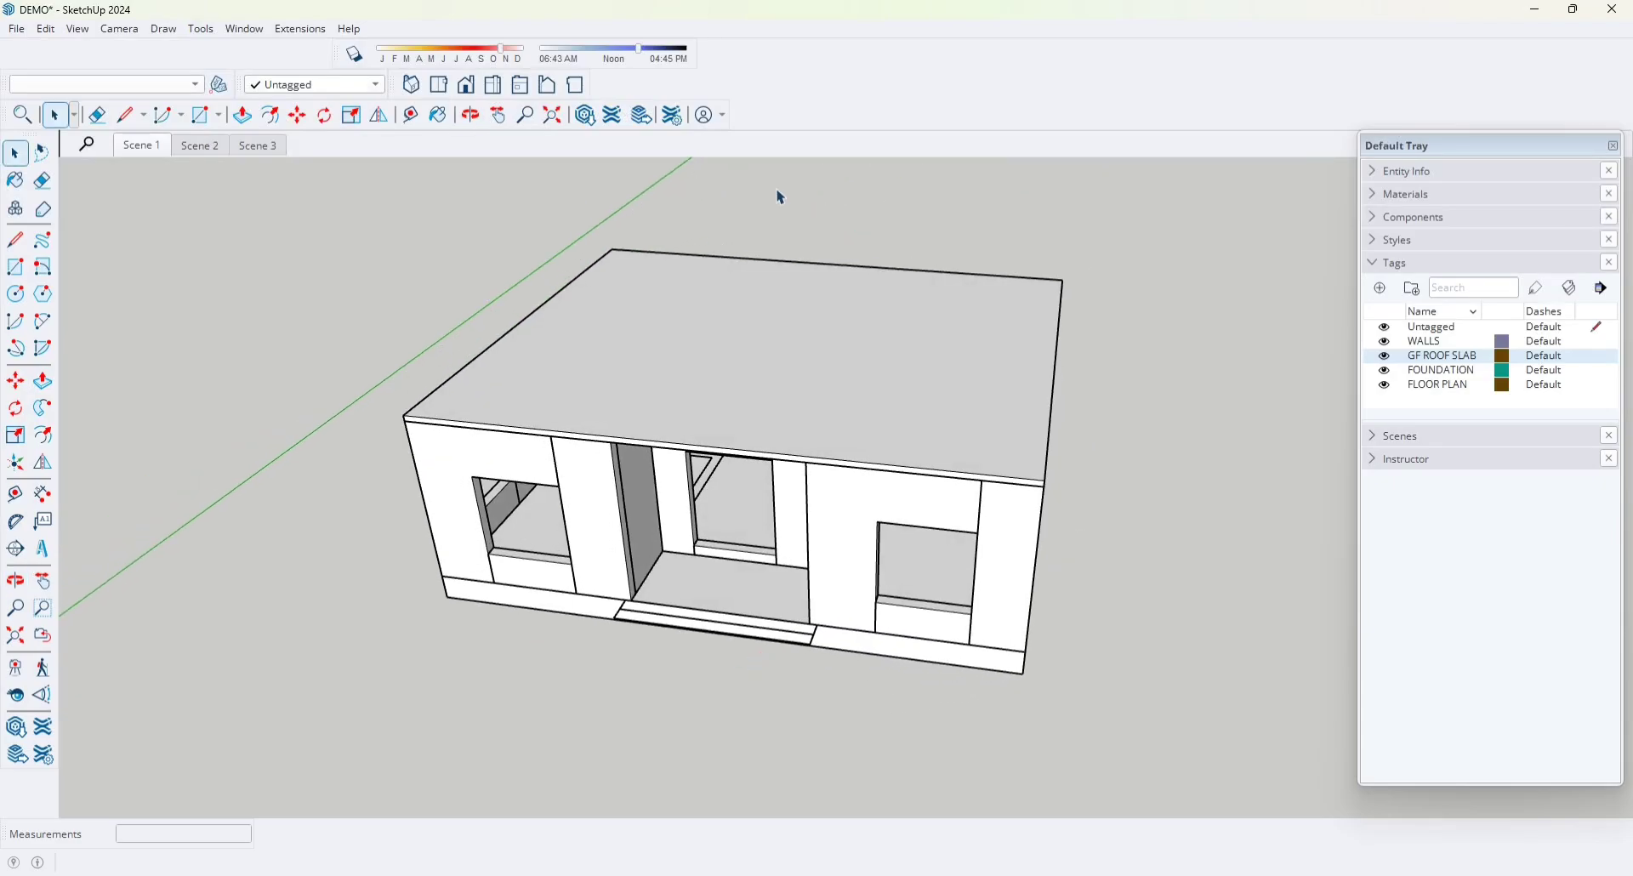
middle_drag(933, 534, 747, 395)
middle_drag(752, 448, 609, 522)
middle_drag(804, 557, 1020, 681)
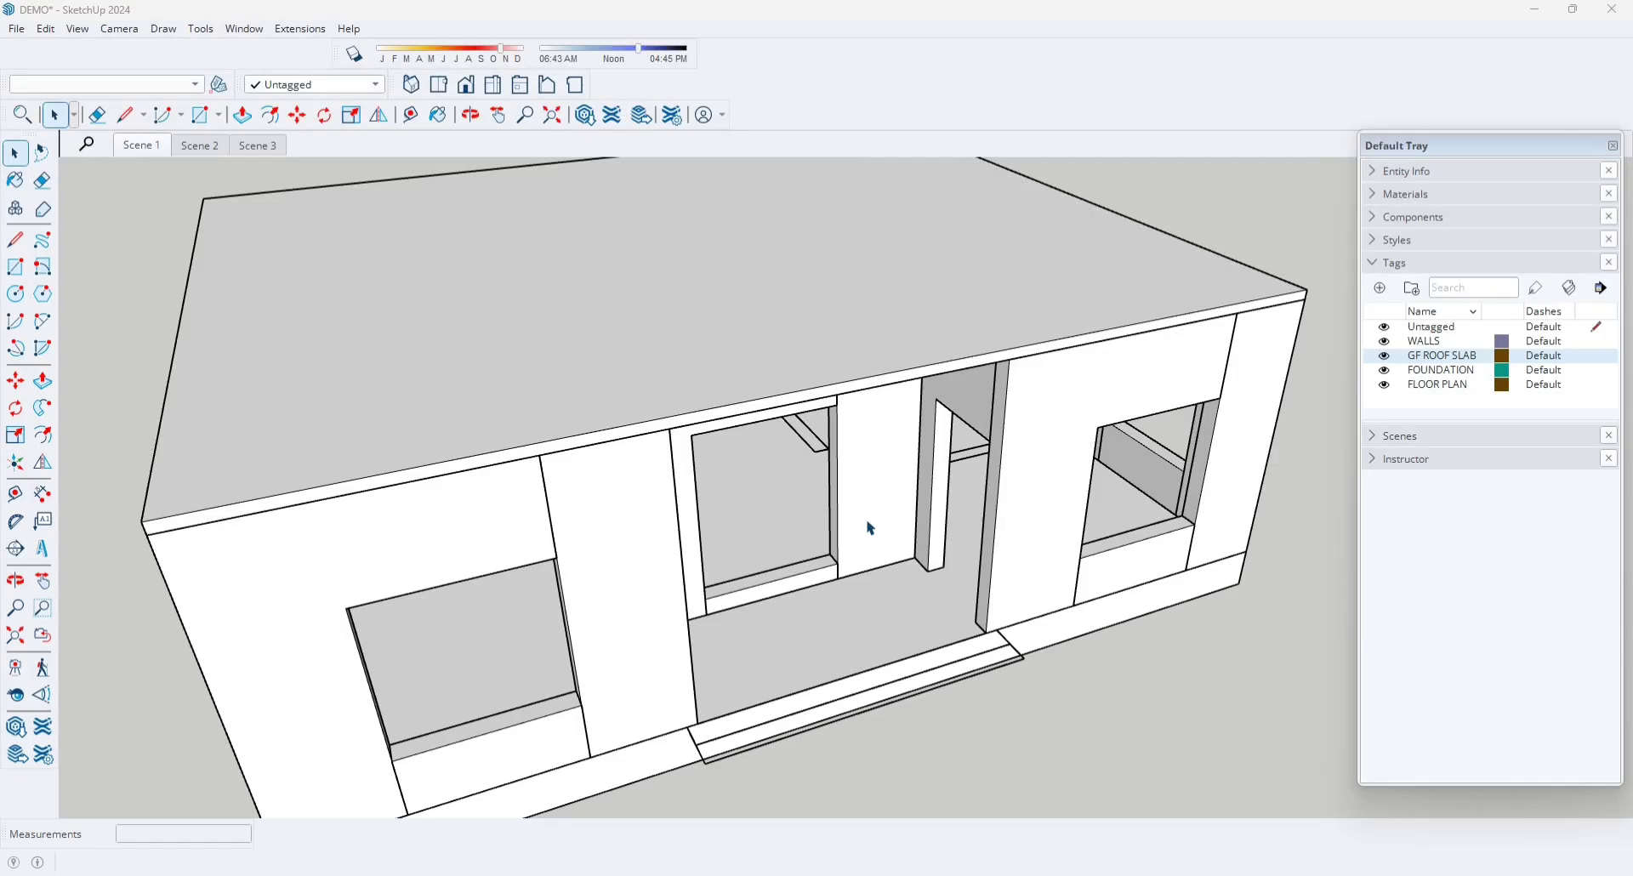
middle_drag(832, 544, 671, 448)
scroll(696, 484, up, 1)
- Select the roof slab group and examine its outer edges around the house's corners
click(685, 484)
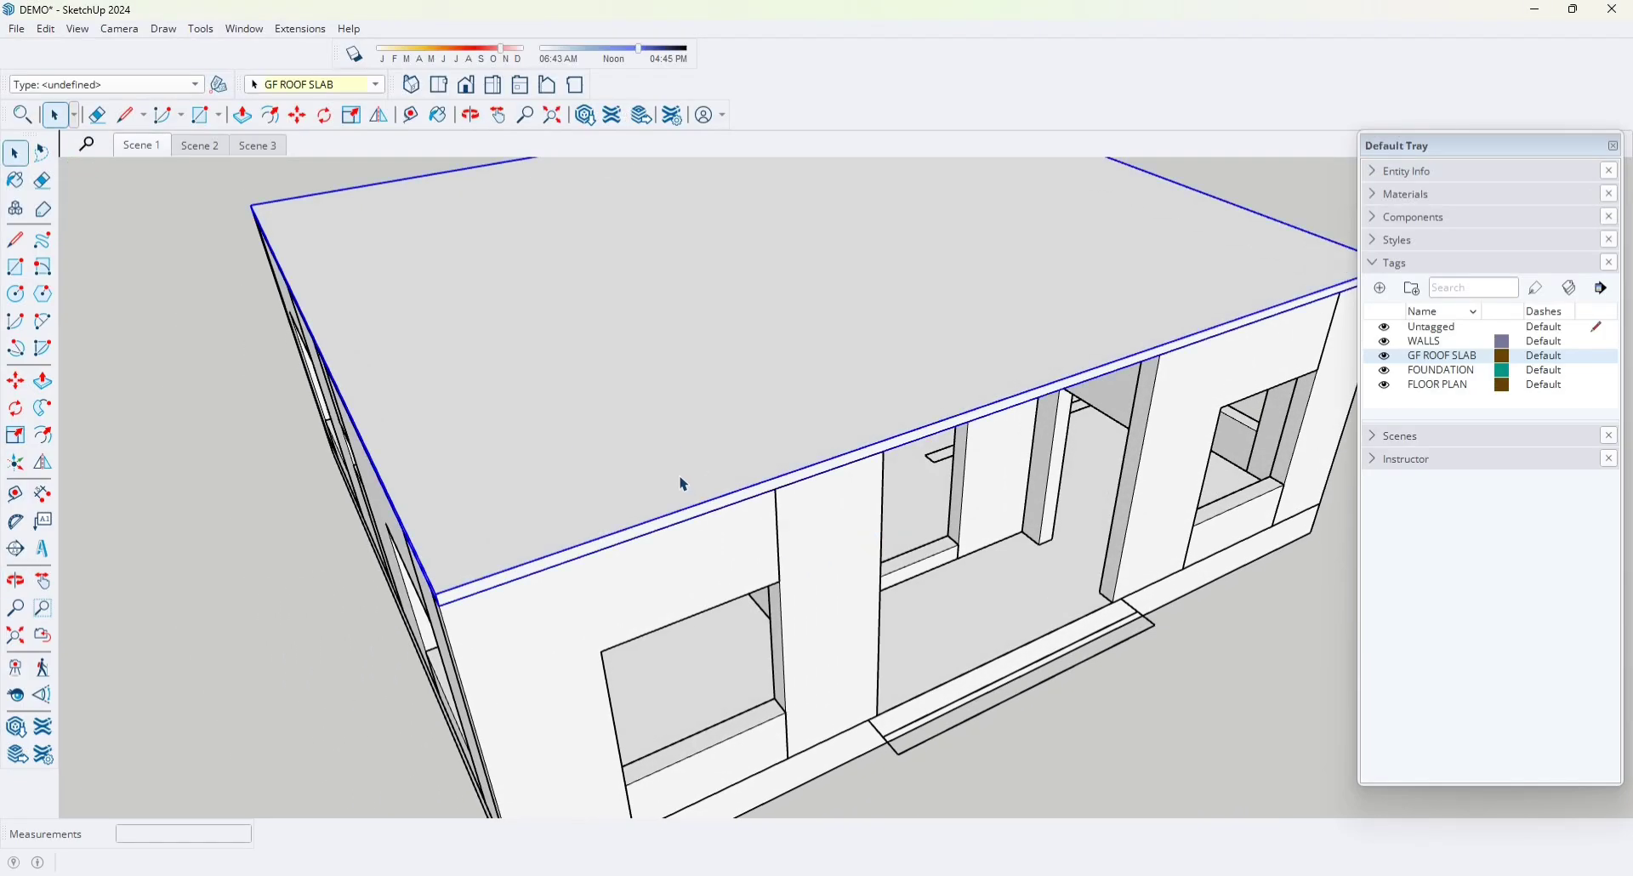
scroll(574, 525, down, 1)
drag(467, 494, 345, 390)
key(space)
middle_drag(344, 391, 165, 441)
key(shift+x)
key(space)
scroll(713, 372, up, 5)
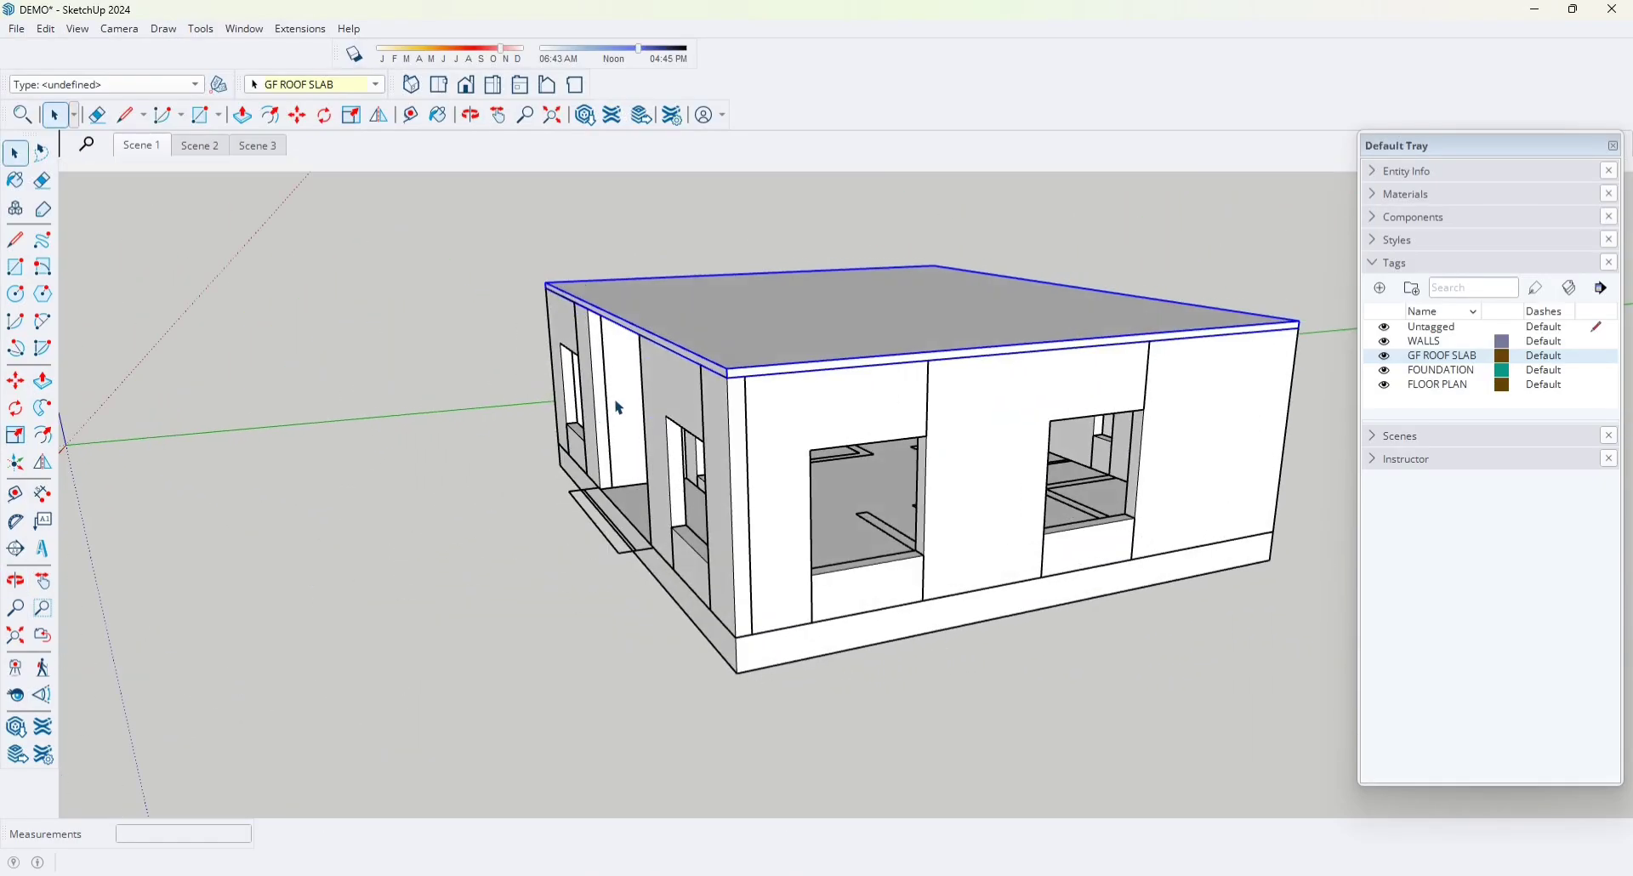
key(shift+x)
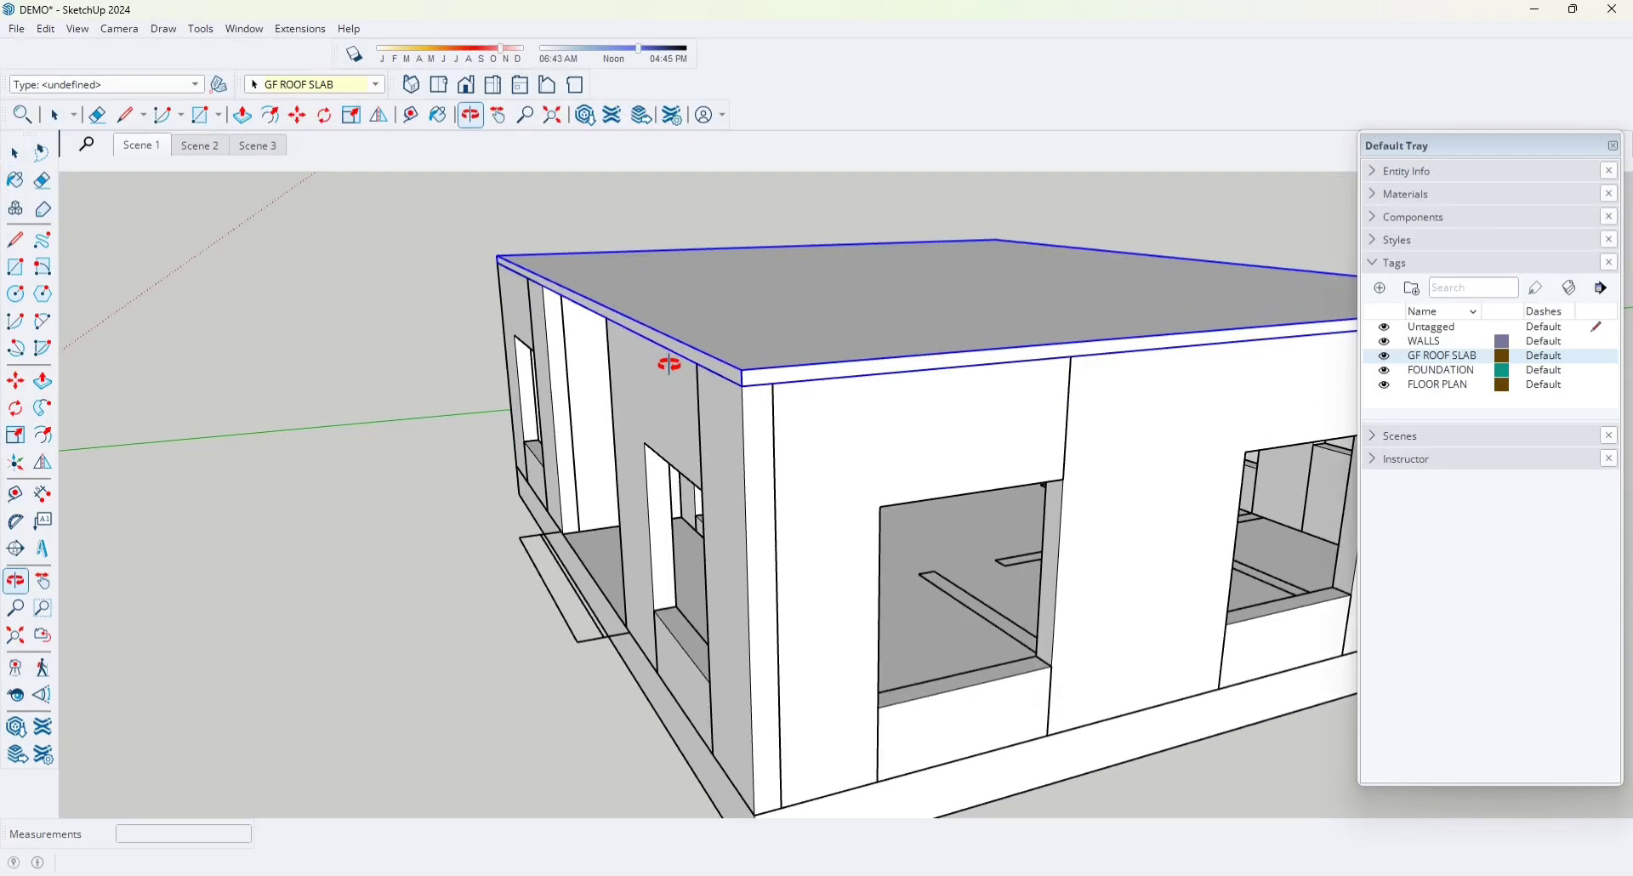
mouse_move(667, 357)
middle_down()
mouse_move(626, 346)
mouse_move(794, 332)
mouse_move(750, 362)
mouse_move(808, 401)
mouse_move(900, 390)
mouse_move(682, 375)
middle_up()
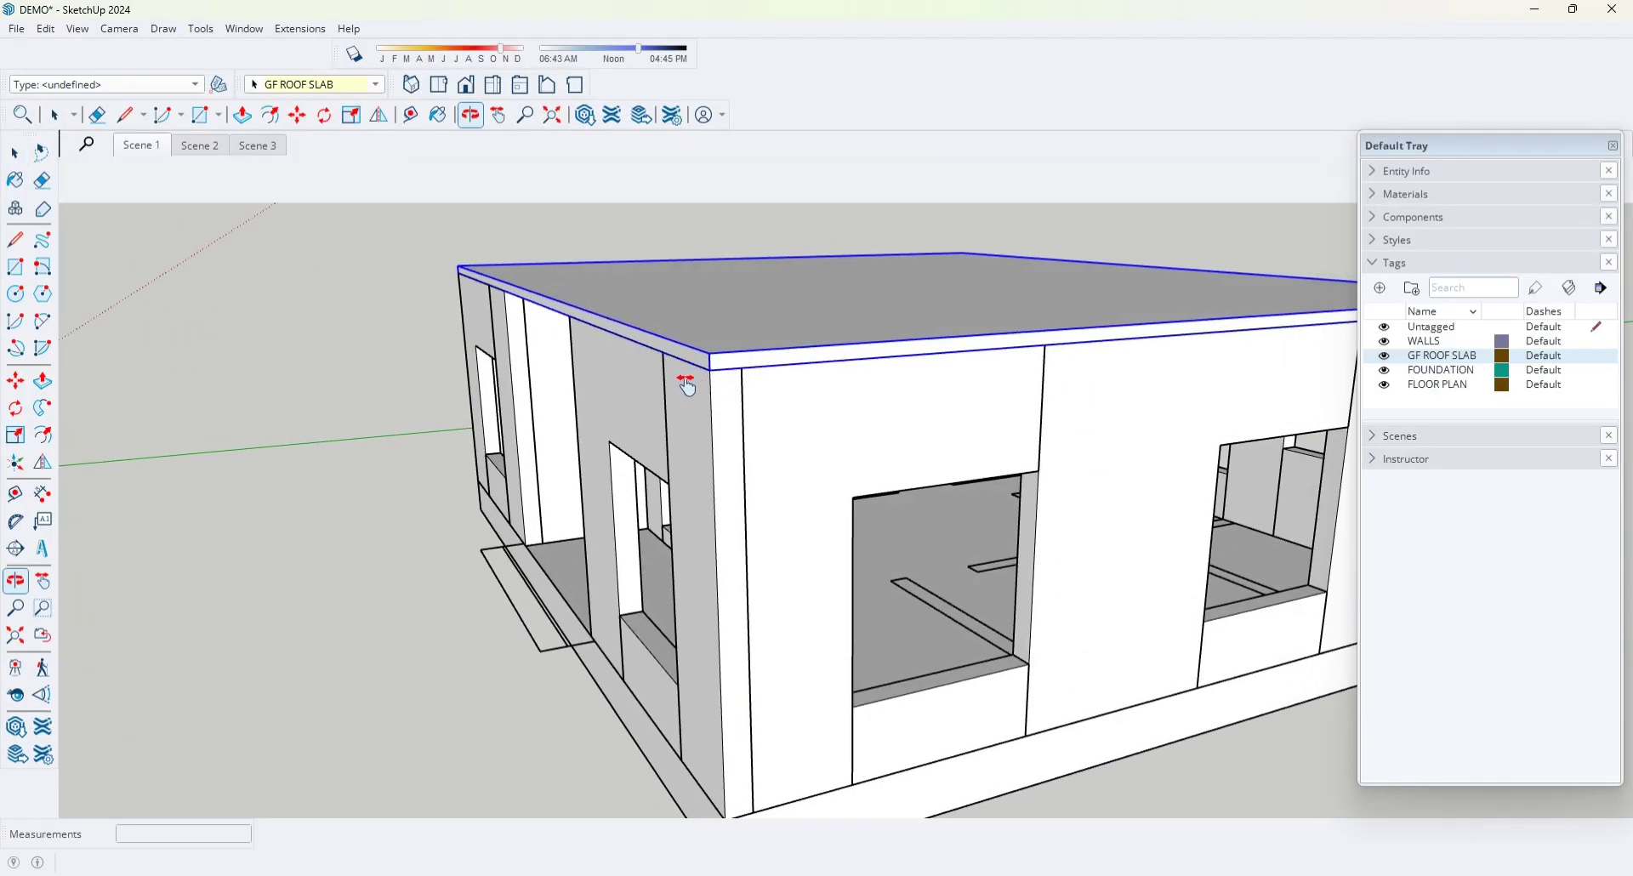
scroll(572, 471, down, 3)
middle_drag(573, 470, 848, 445)
key(space)
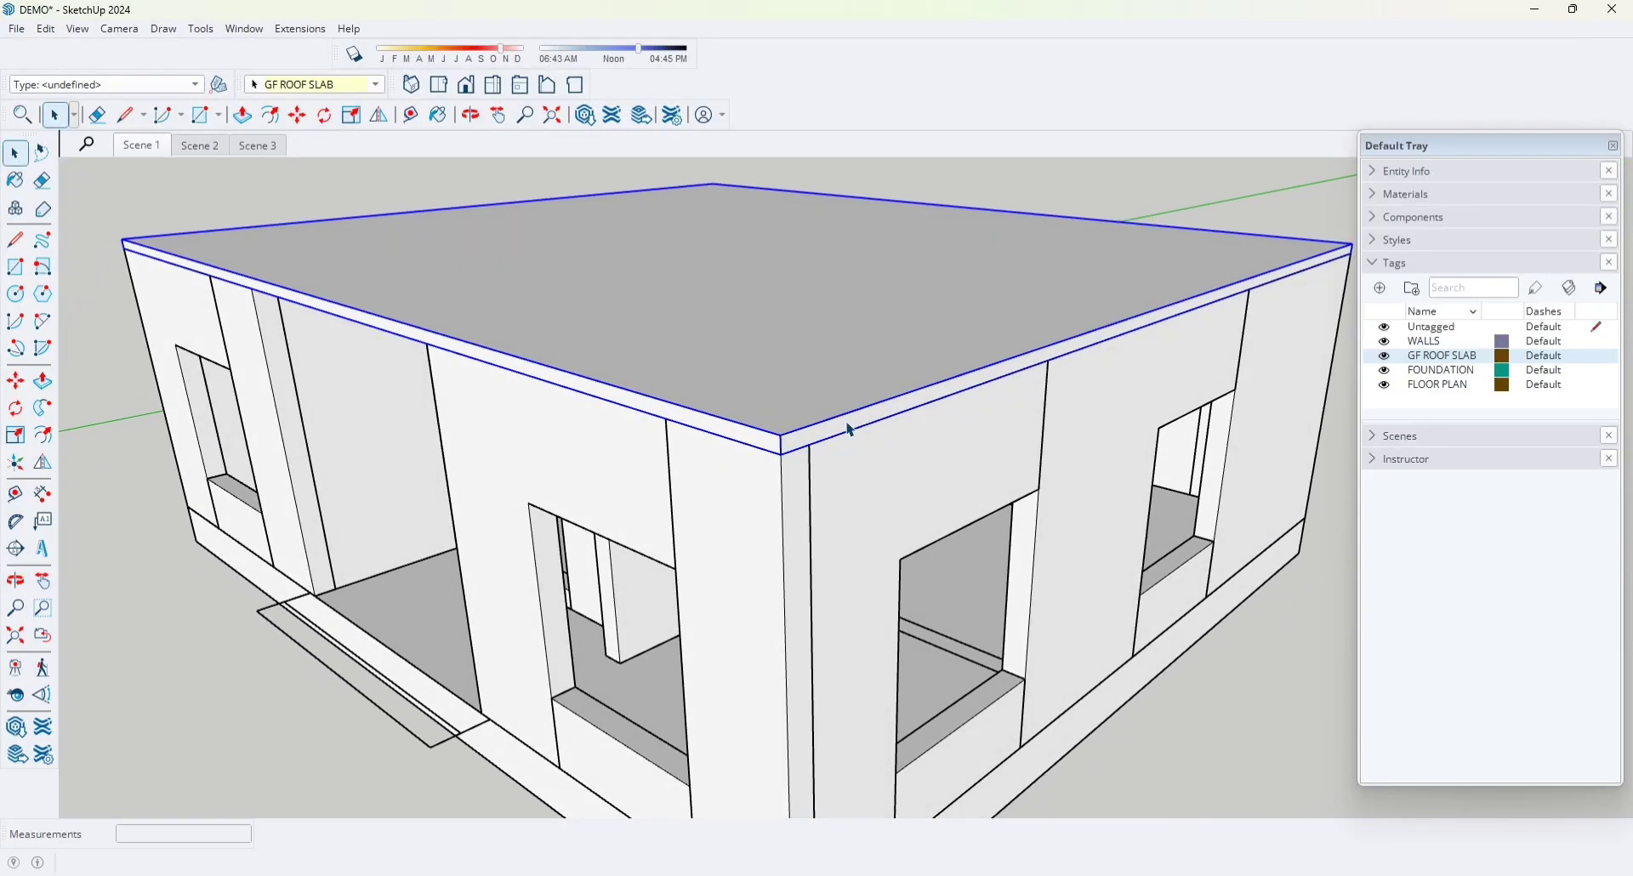
- Open the roof slab group for editing and extend its edge face above the two-window side wall outward by 10 cm
key(shift+x)
scroll(848, 438, up, 5)
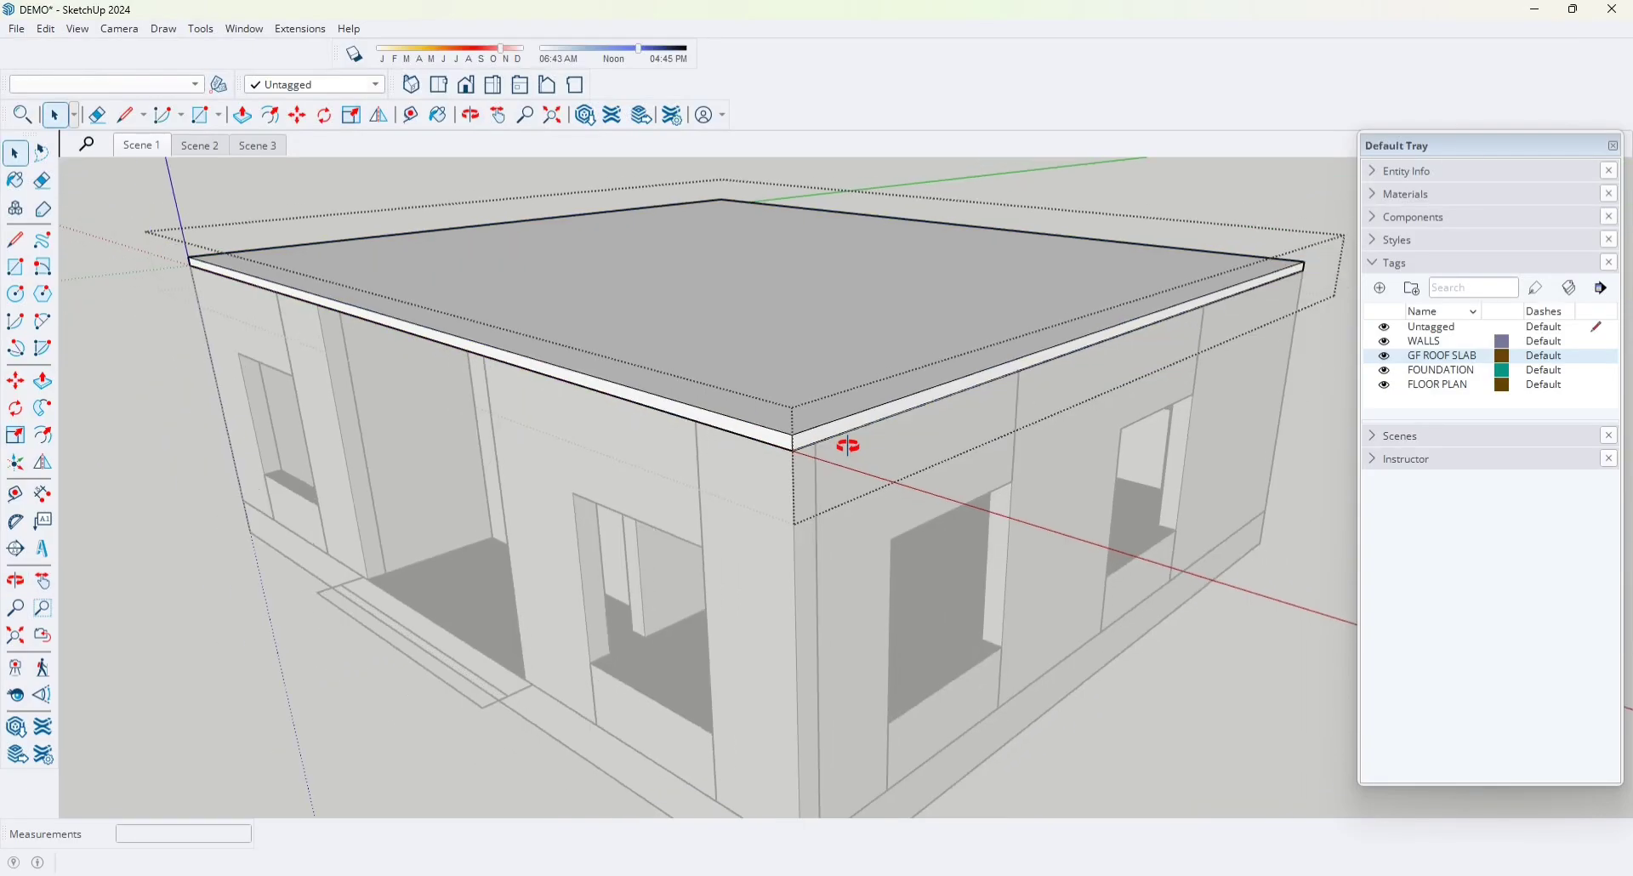
middle_drag(958, 464, 824, 419)
key(p)
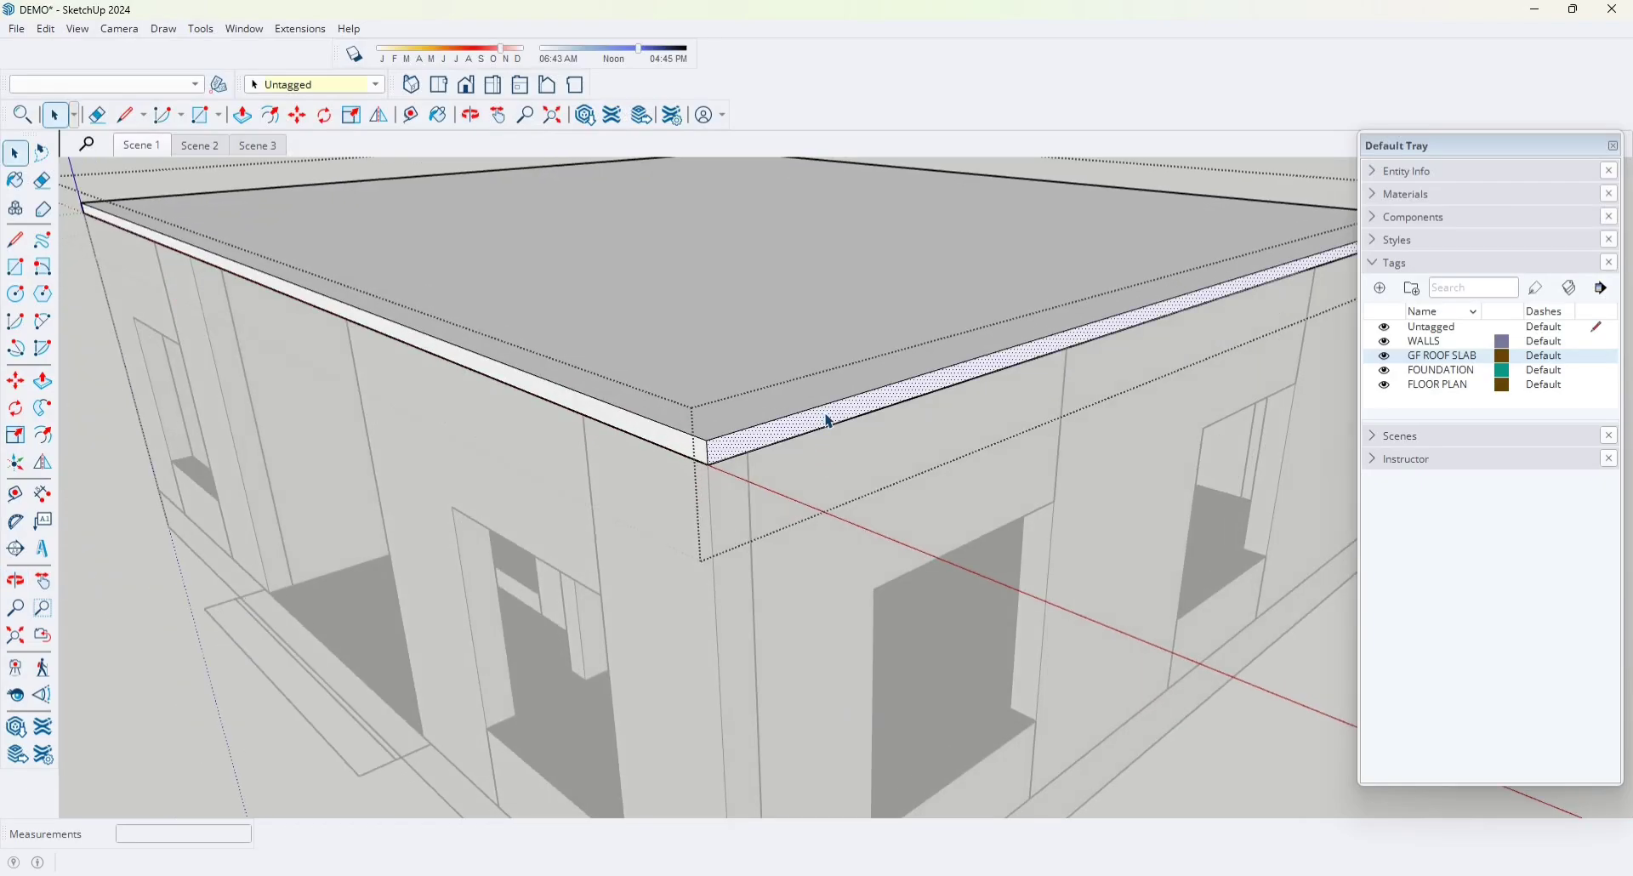
click(817, 409)
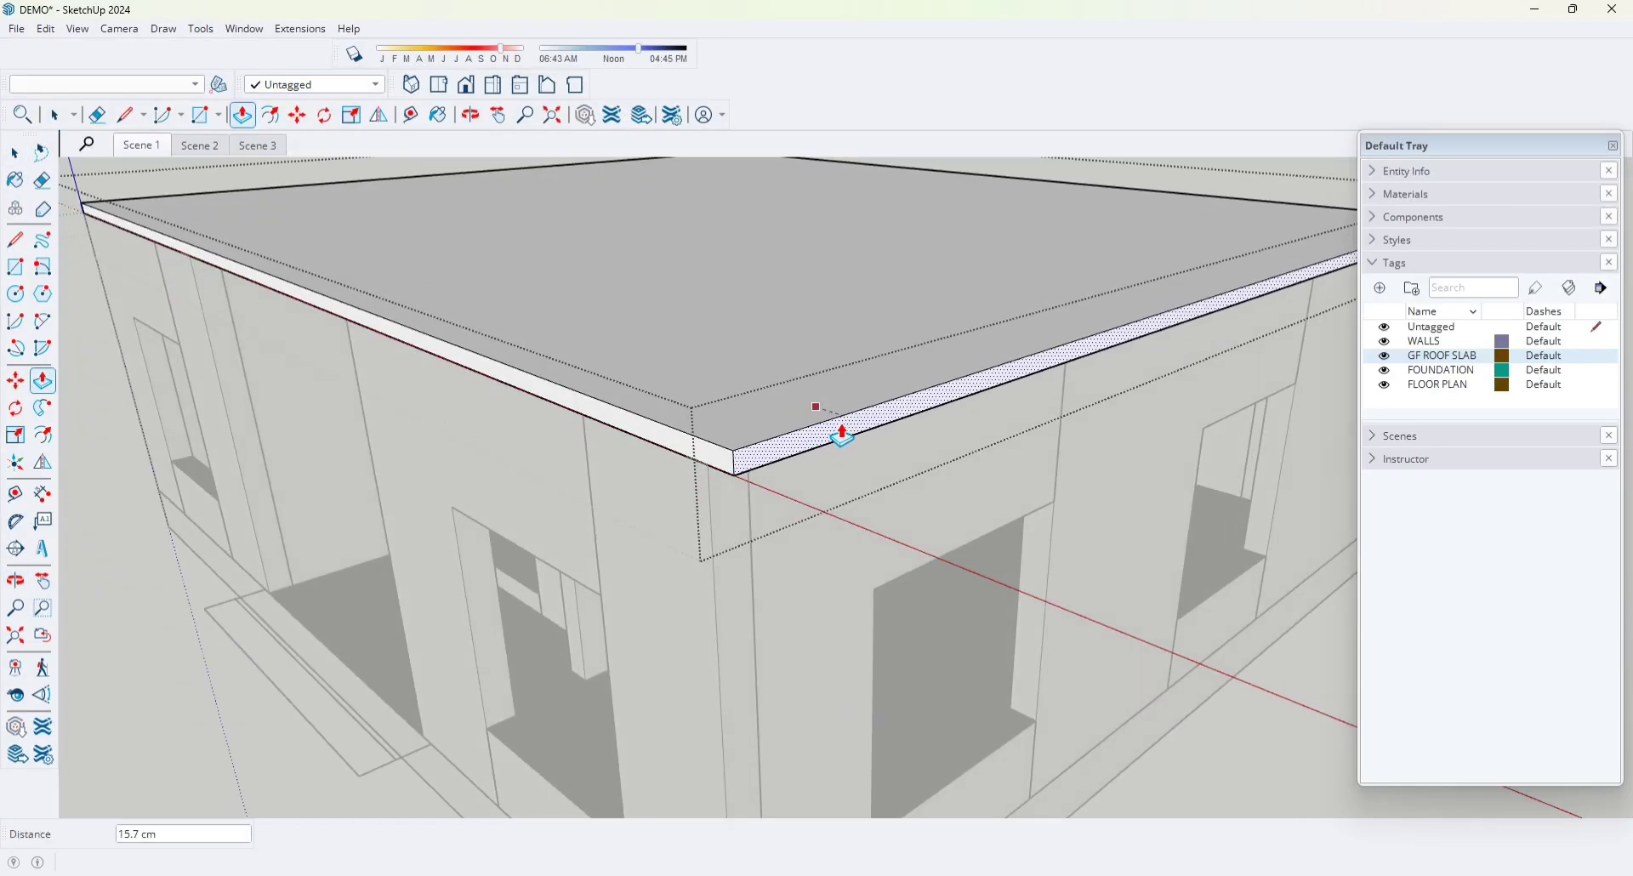
text(10)
key(Return)
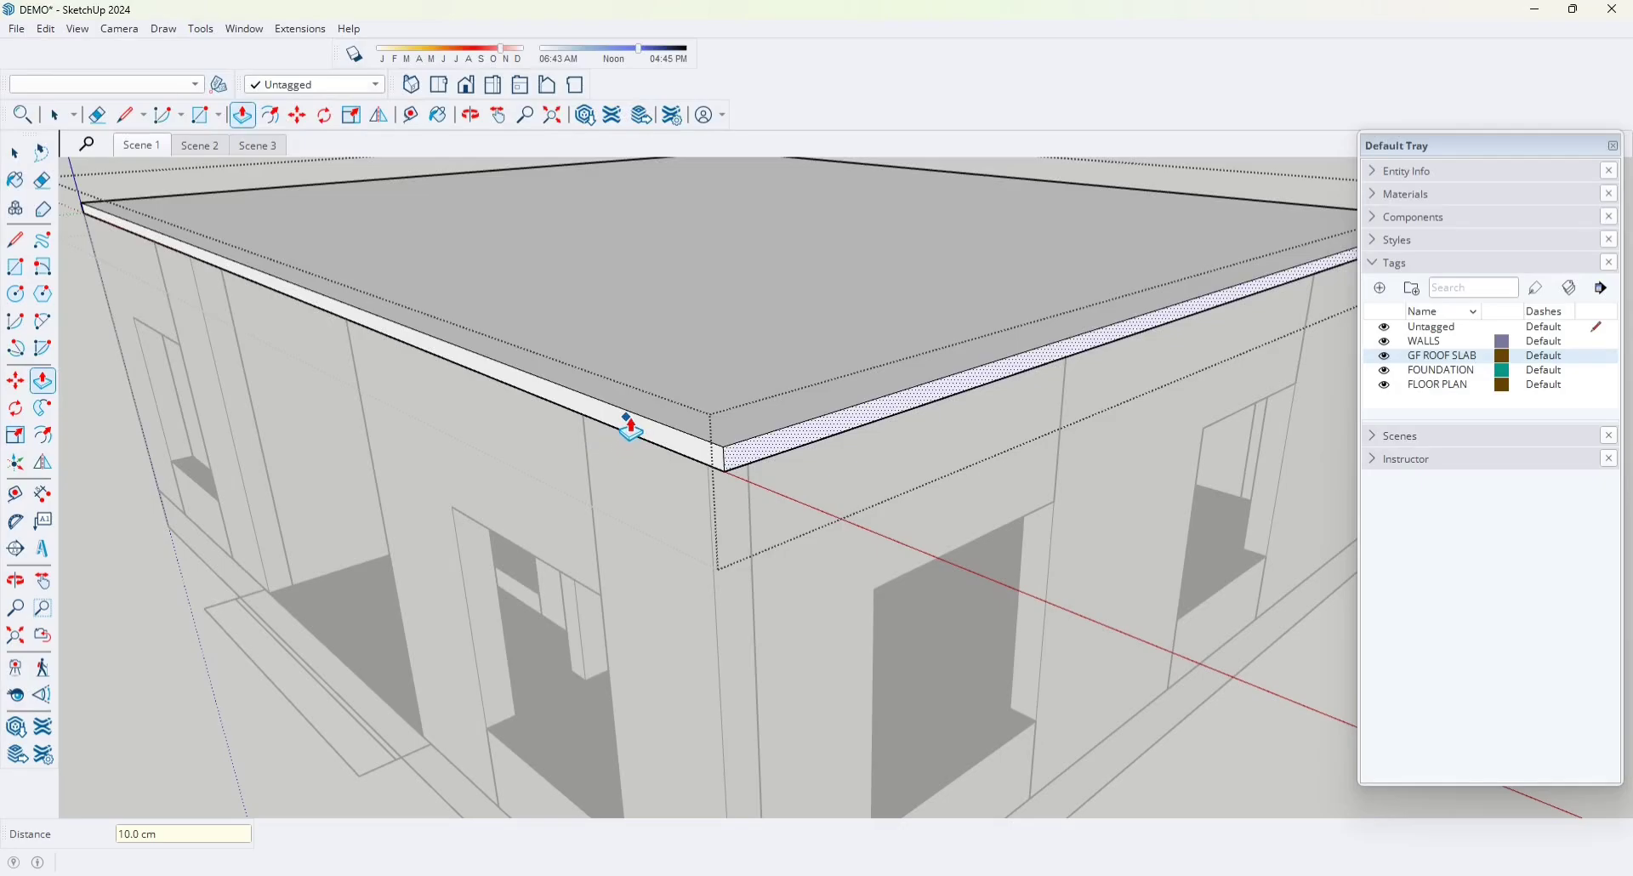
- Extend the roof slab's front edge face above the entrance outward by 10 cm
key(space)
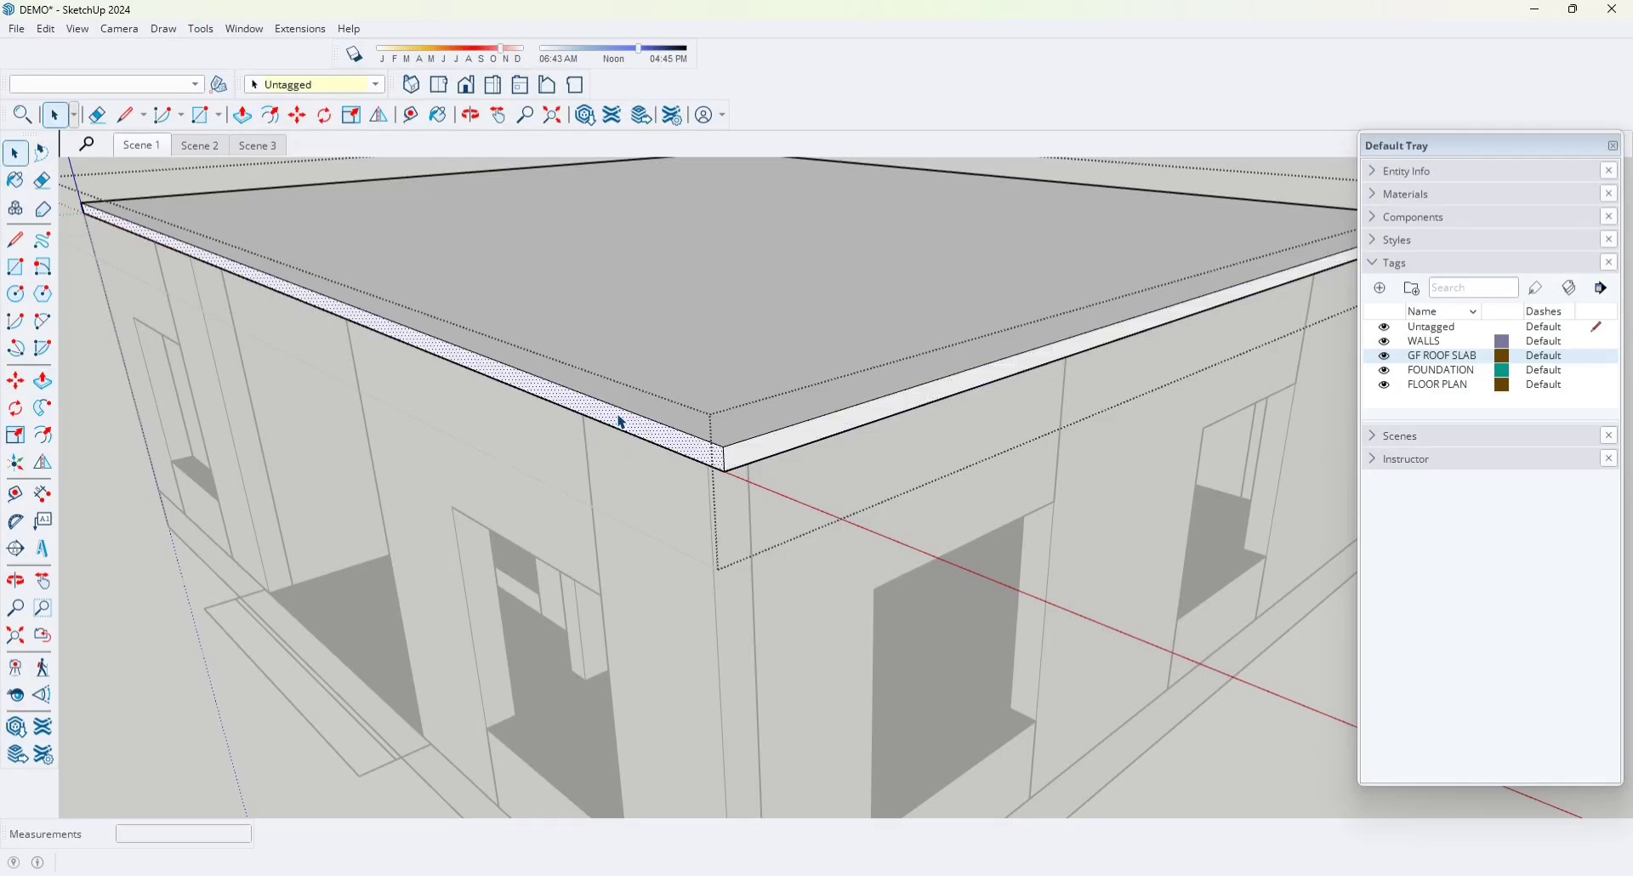
key(p)
click(619, 417)
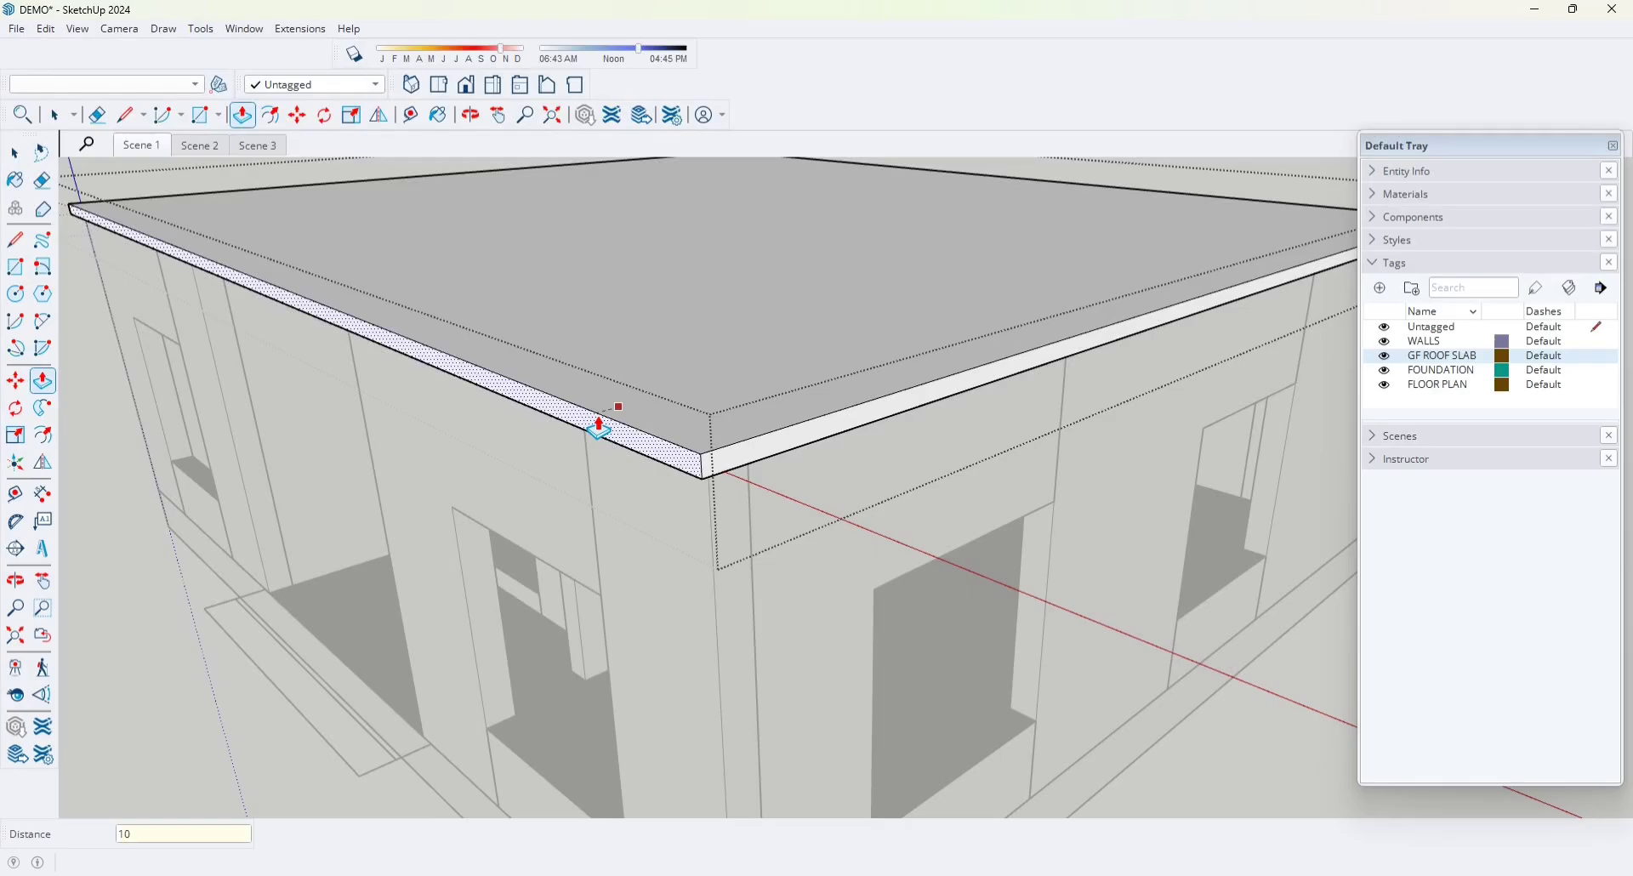
text(10)
key(Return)
- Extend the roof slab's rear edge face, above the wall with the wide door opening, outward by the same 10 cm
middle_drag(645, 518, 682, 555)
scroll(693, 549, up, 3)
key(space)
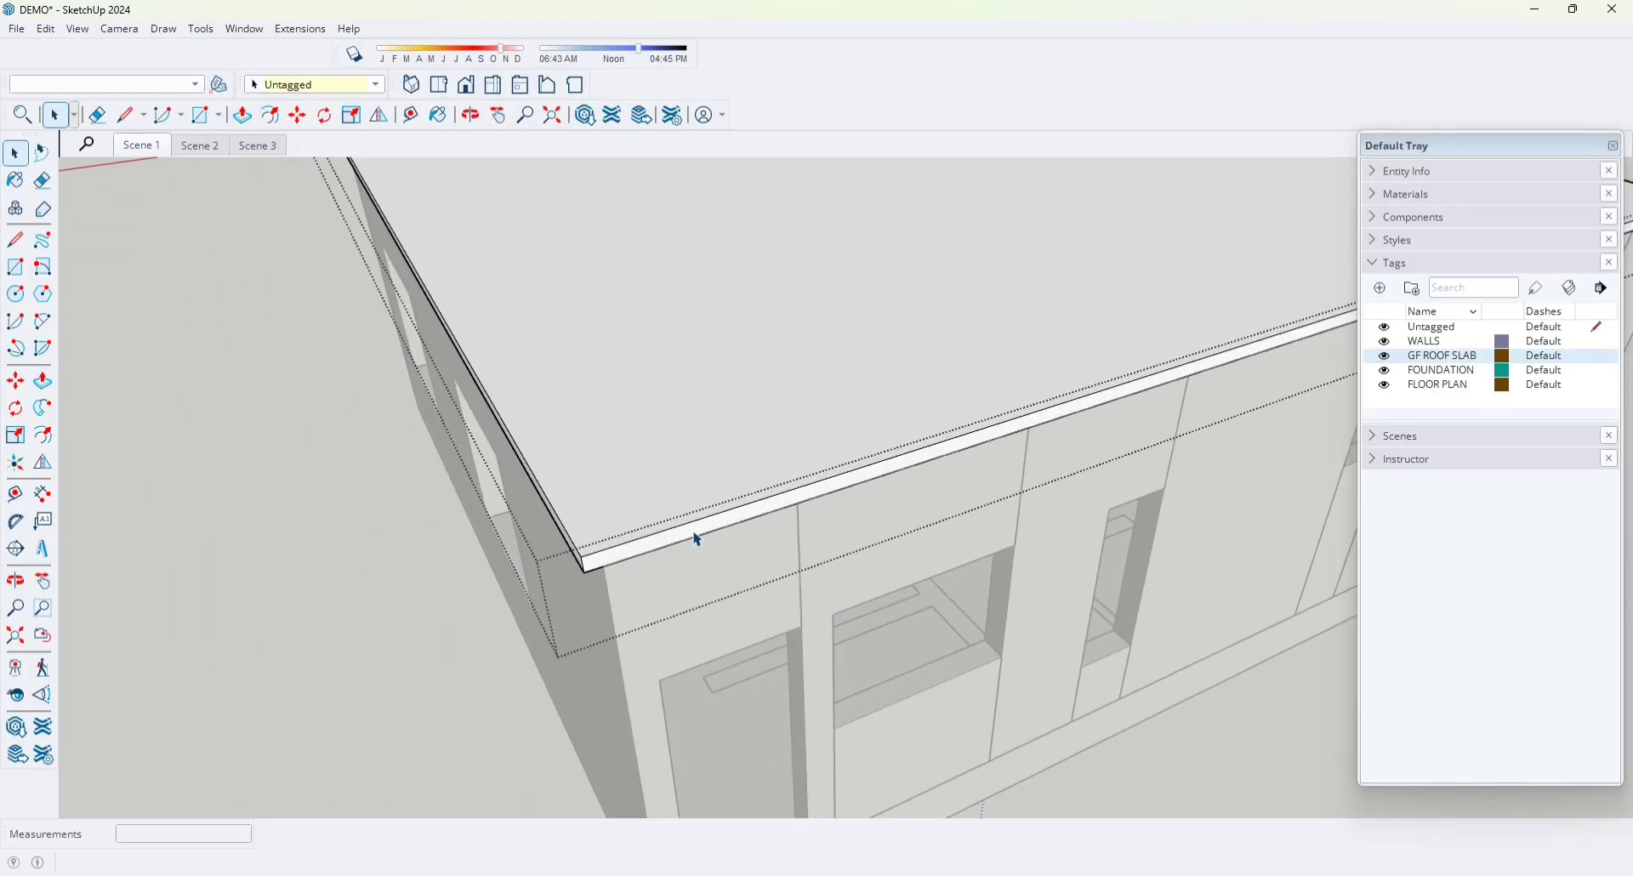
click(697, 539)
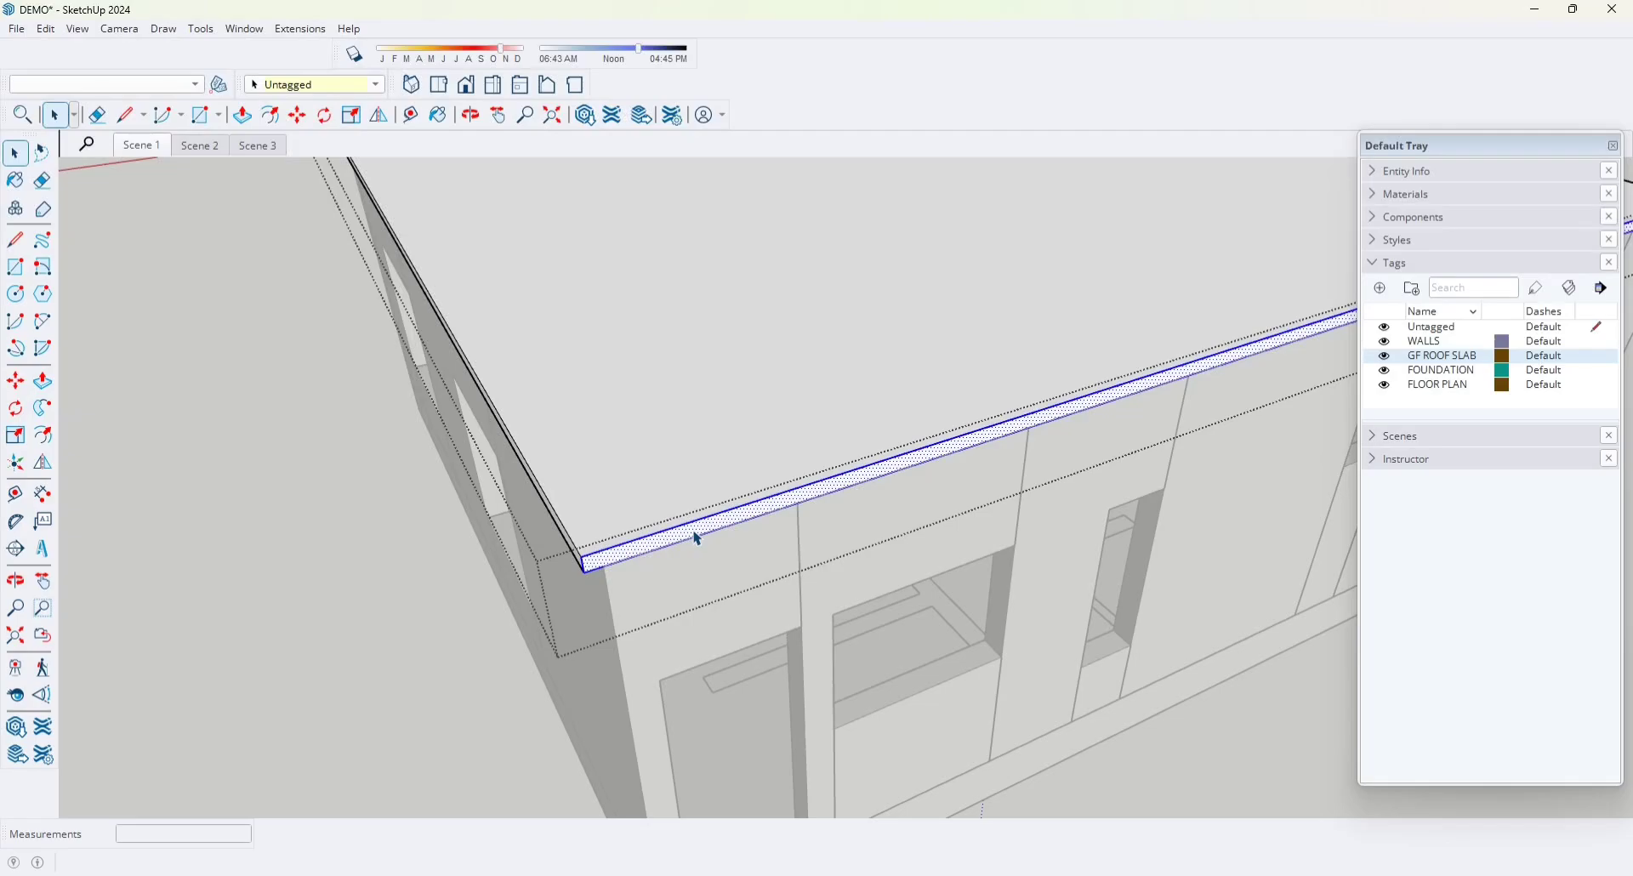
key(p)
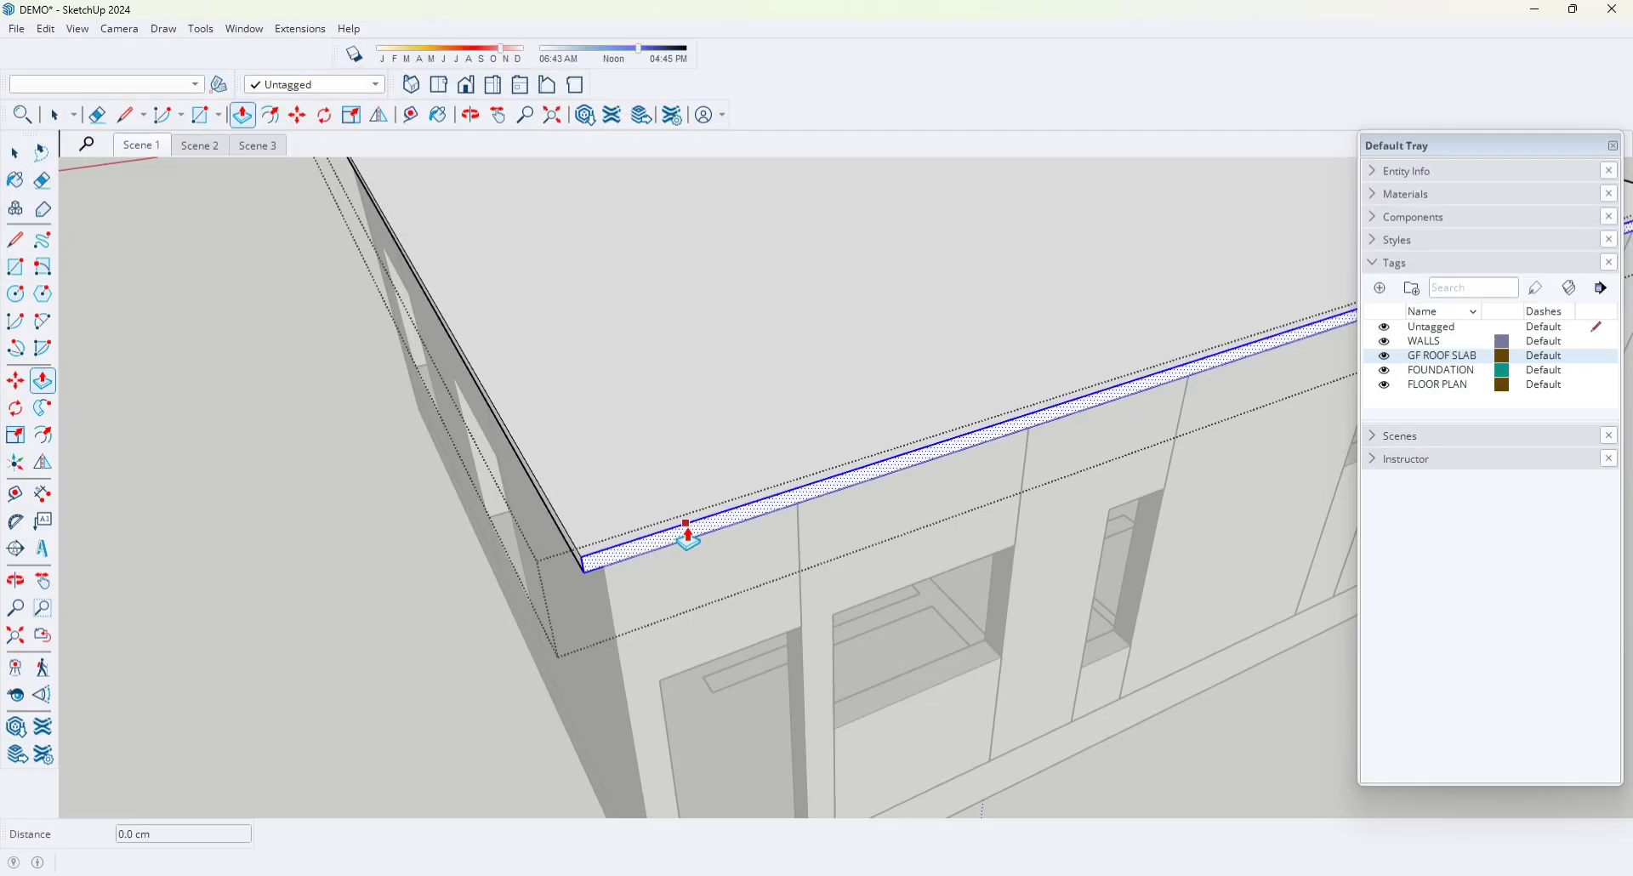
- Extend the roof slab's remaining edge face above the three-window side wall by the same 10 cm and finish editing the group
key(o)
drag(685, 529, 821, 578)
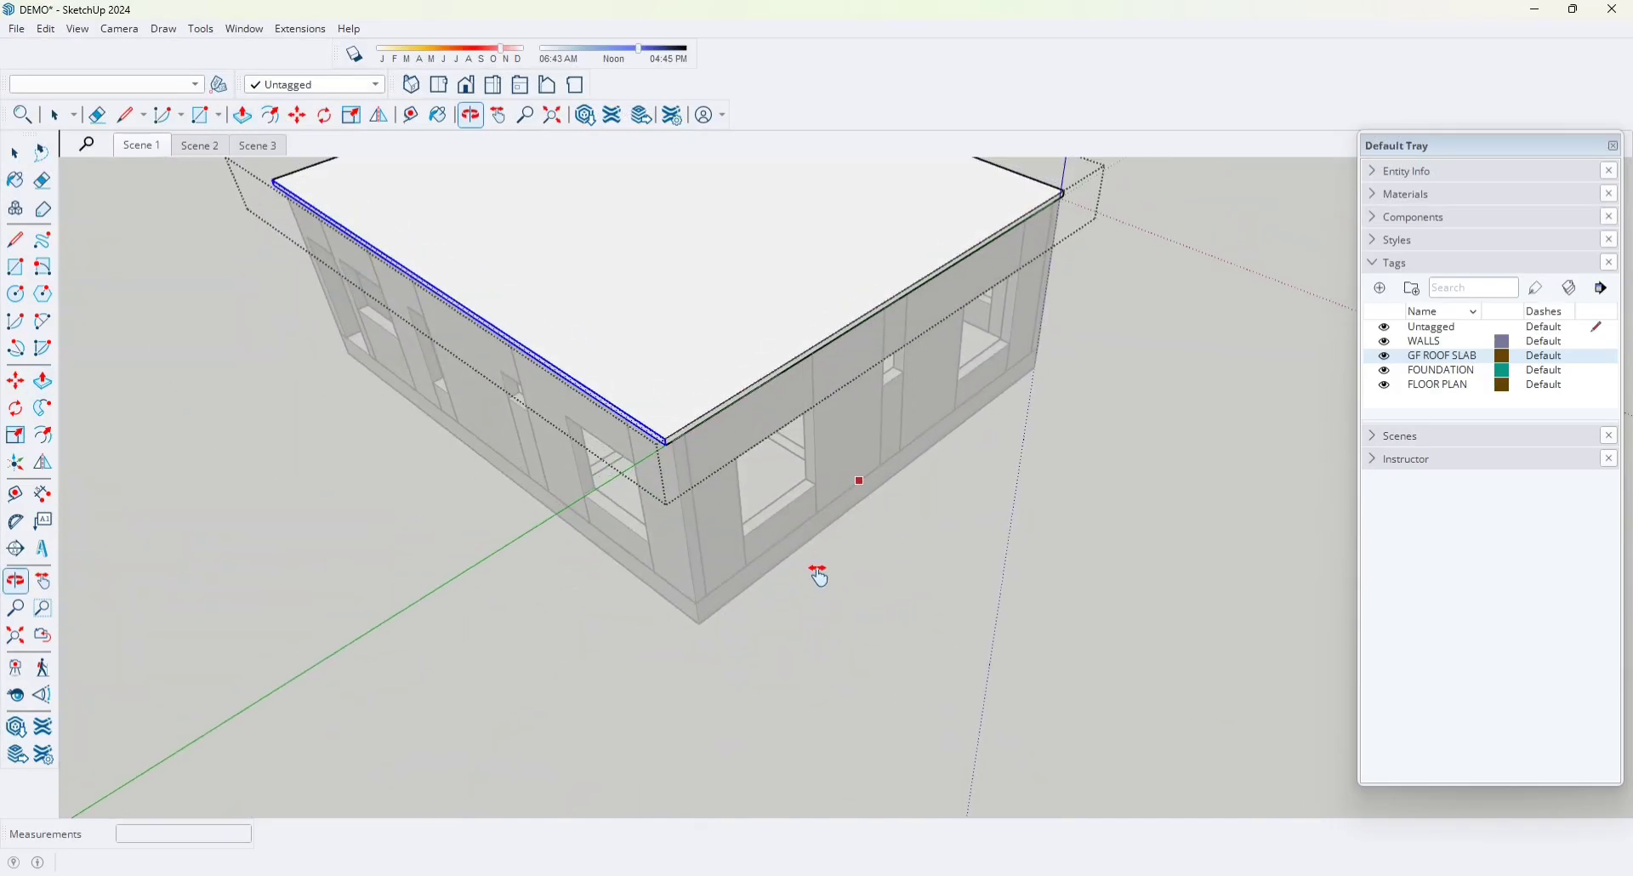
scroll(689, 532, up, 10)
key(space)
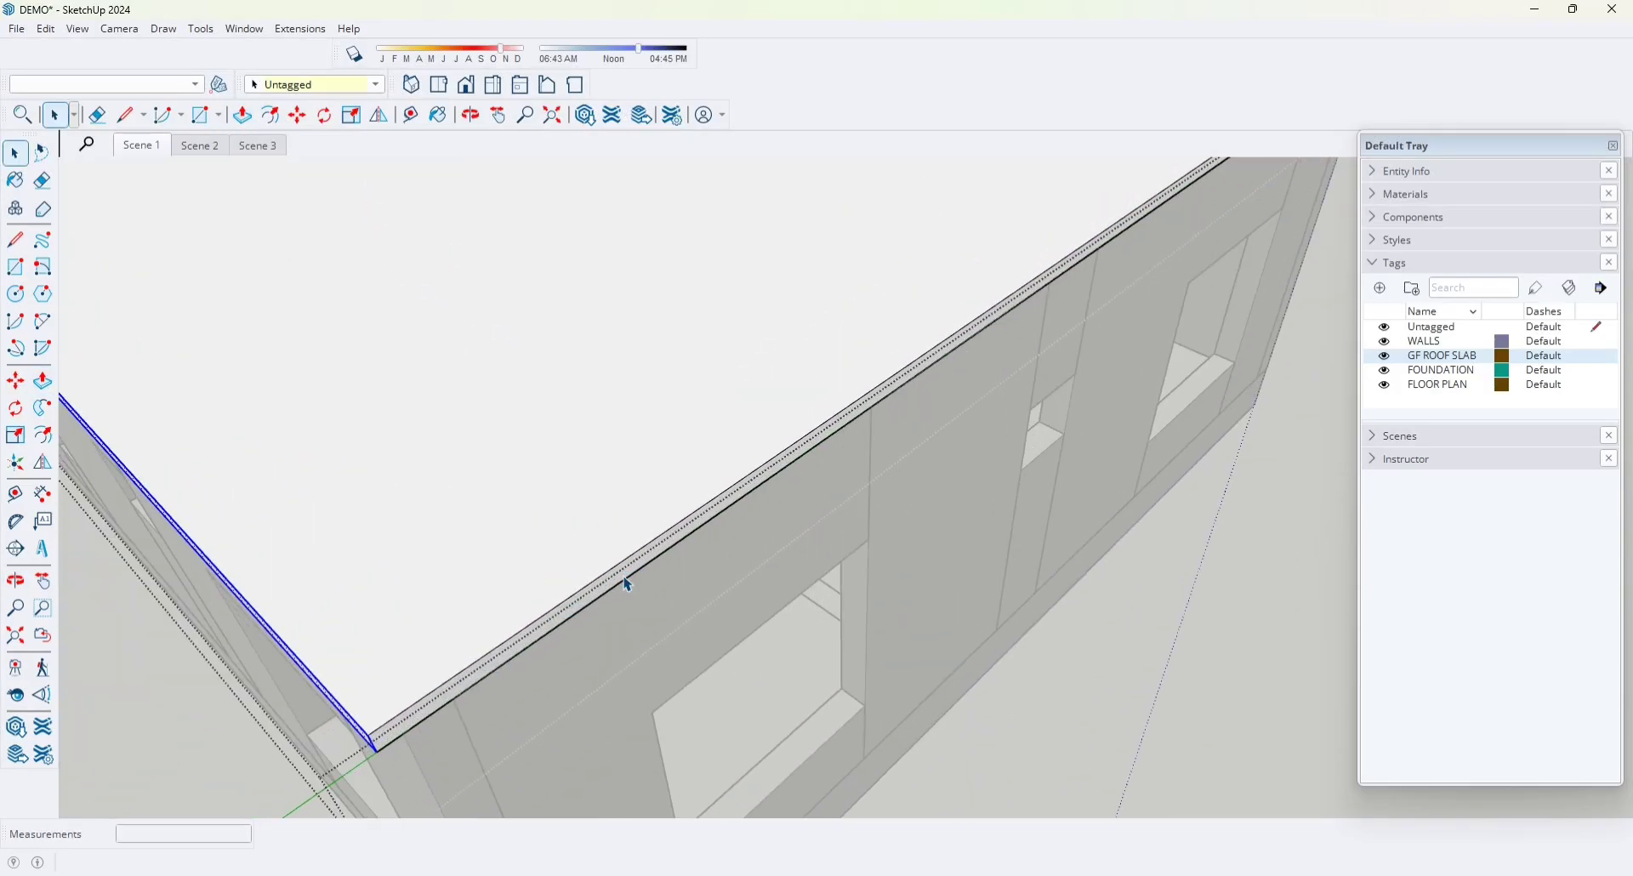
click(628, 585)
key(p)
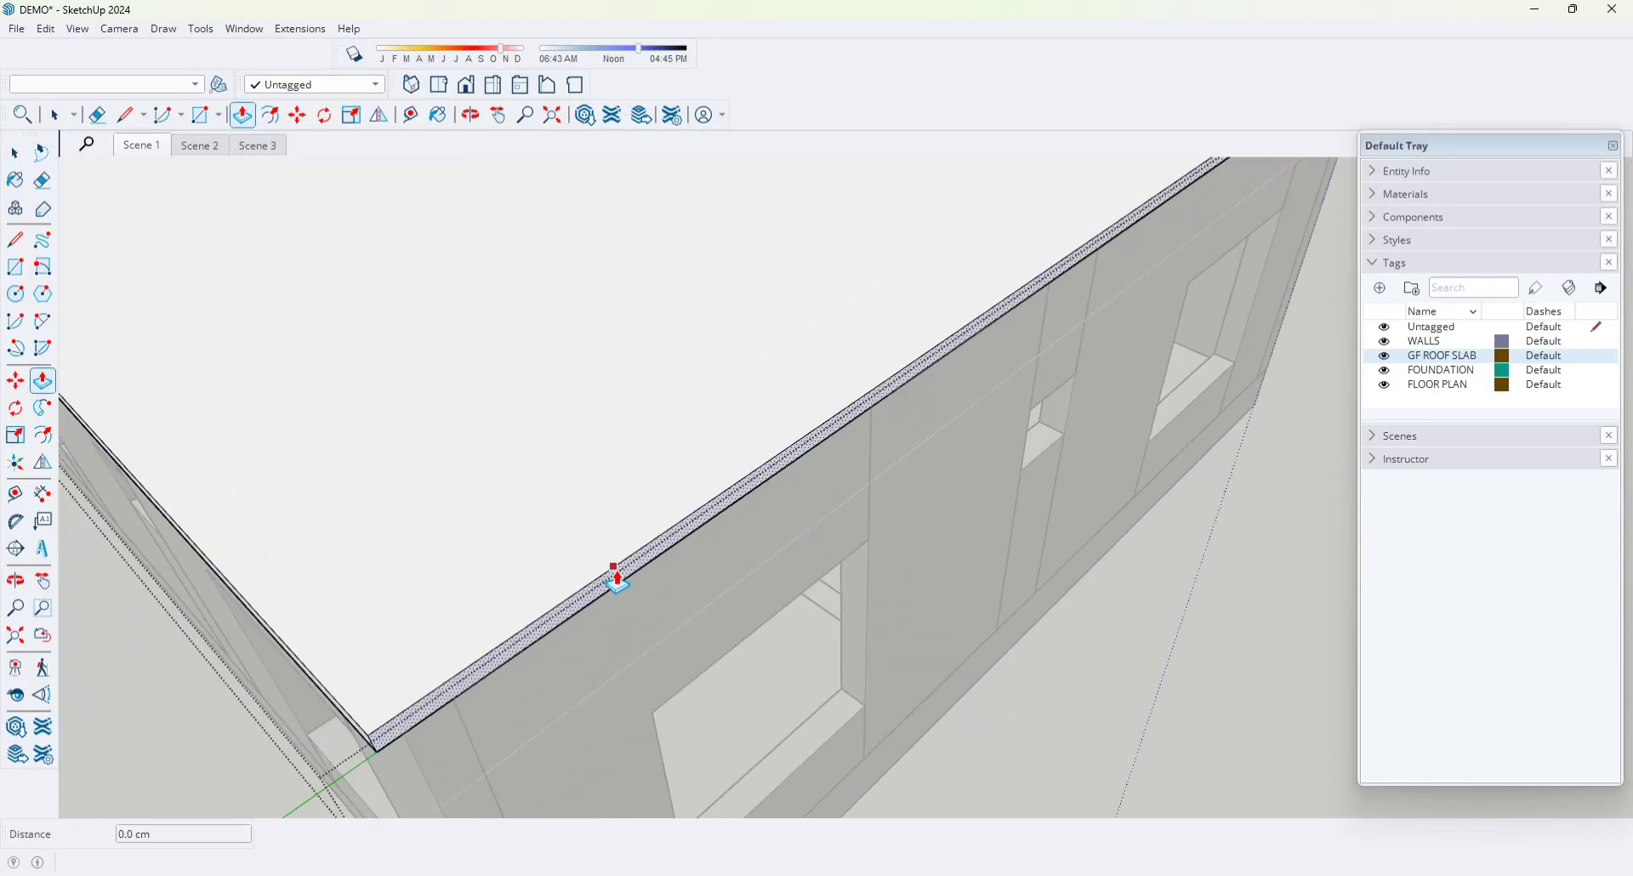
drag(617, 578, 615, 573)
key(space)
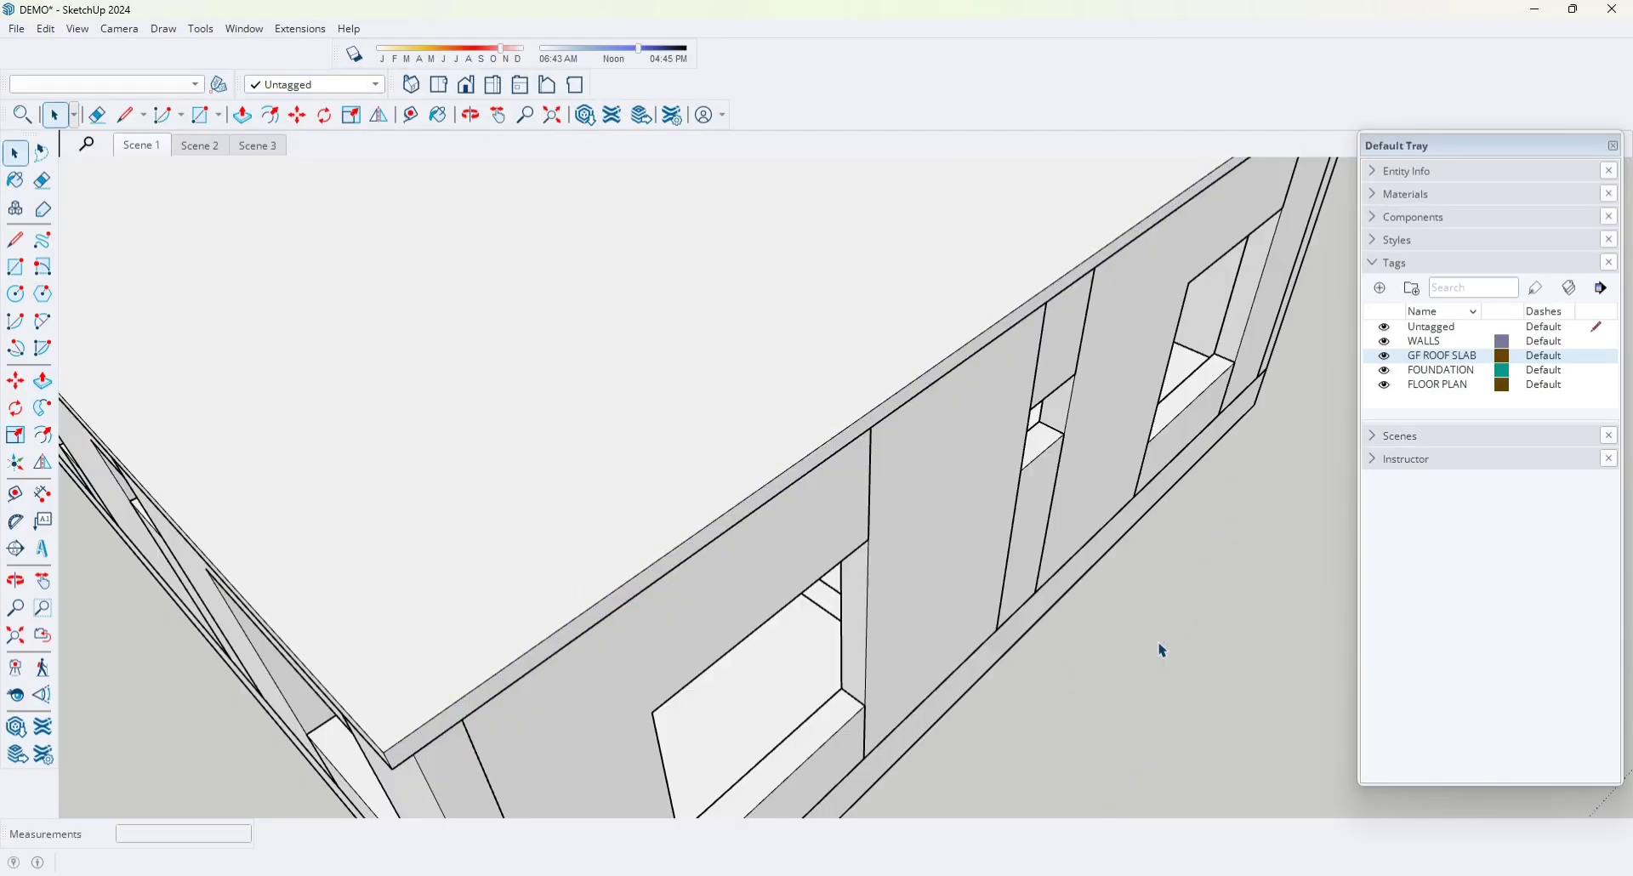
- Inspect the extended roof slab's overhang around the house's front and side walls
middle_drag(1162, 650, 536, 328)
key(space)
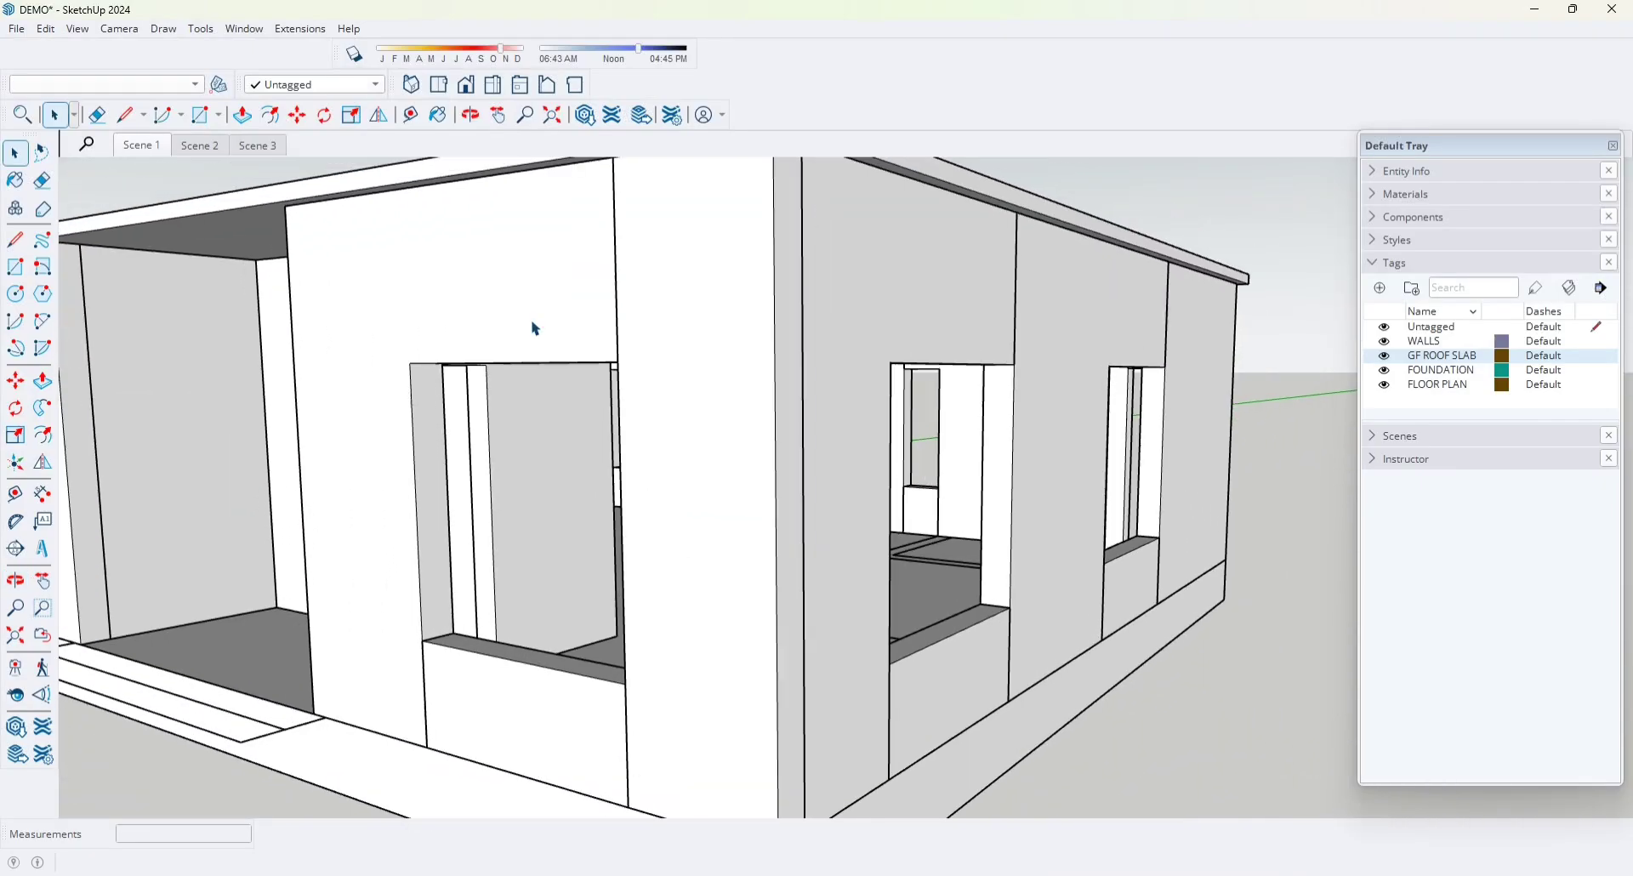
scroll(364, 372, down, 4)
middle_drag(365, 372, 630, 476)
scroll(485, 463, down, 4)
shift+middle_drag(484, 463, 619, 549)
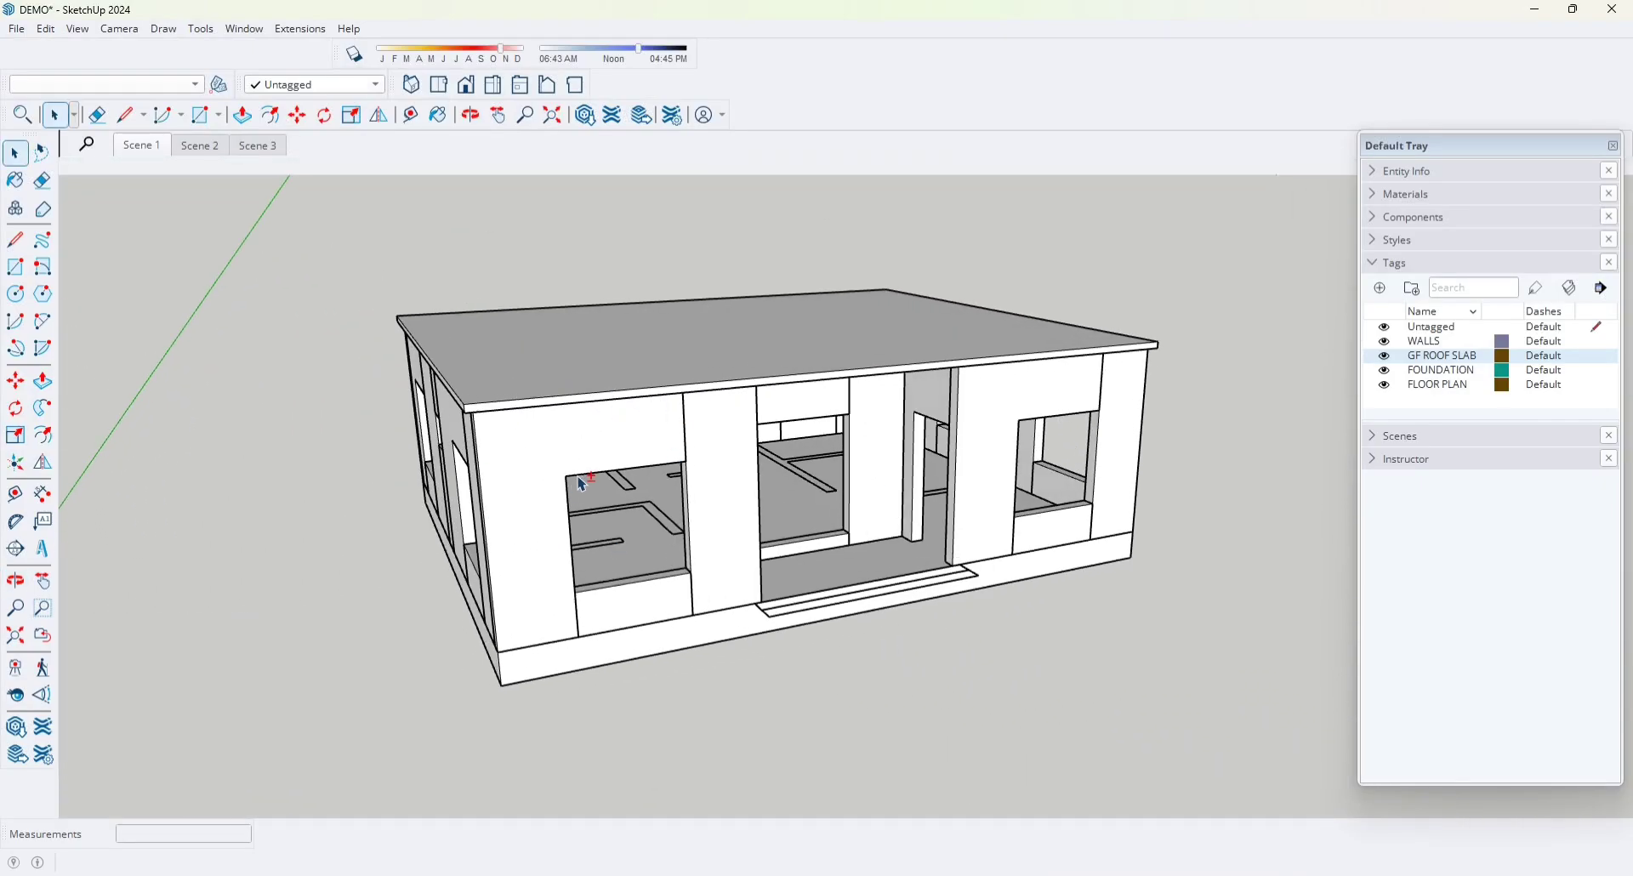
middle_drag(583, 484, 677, 522)
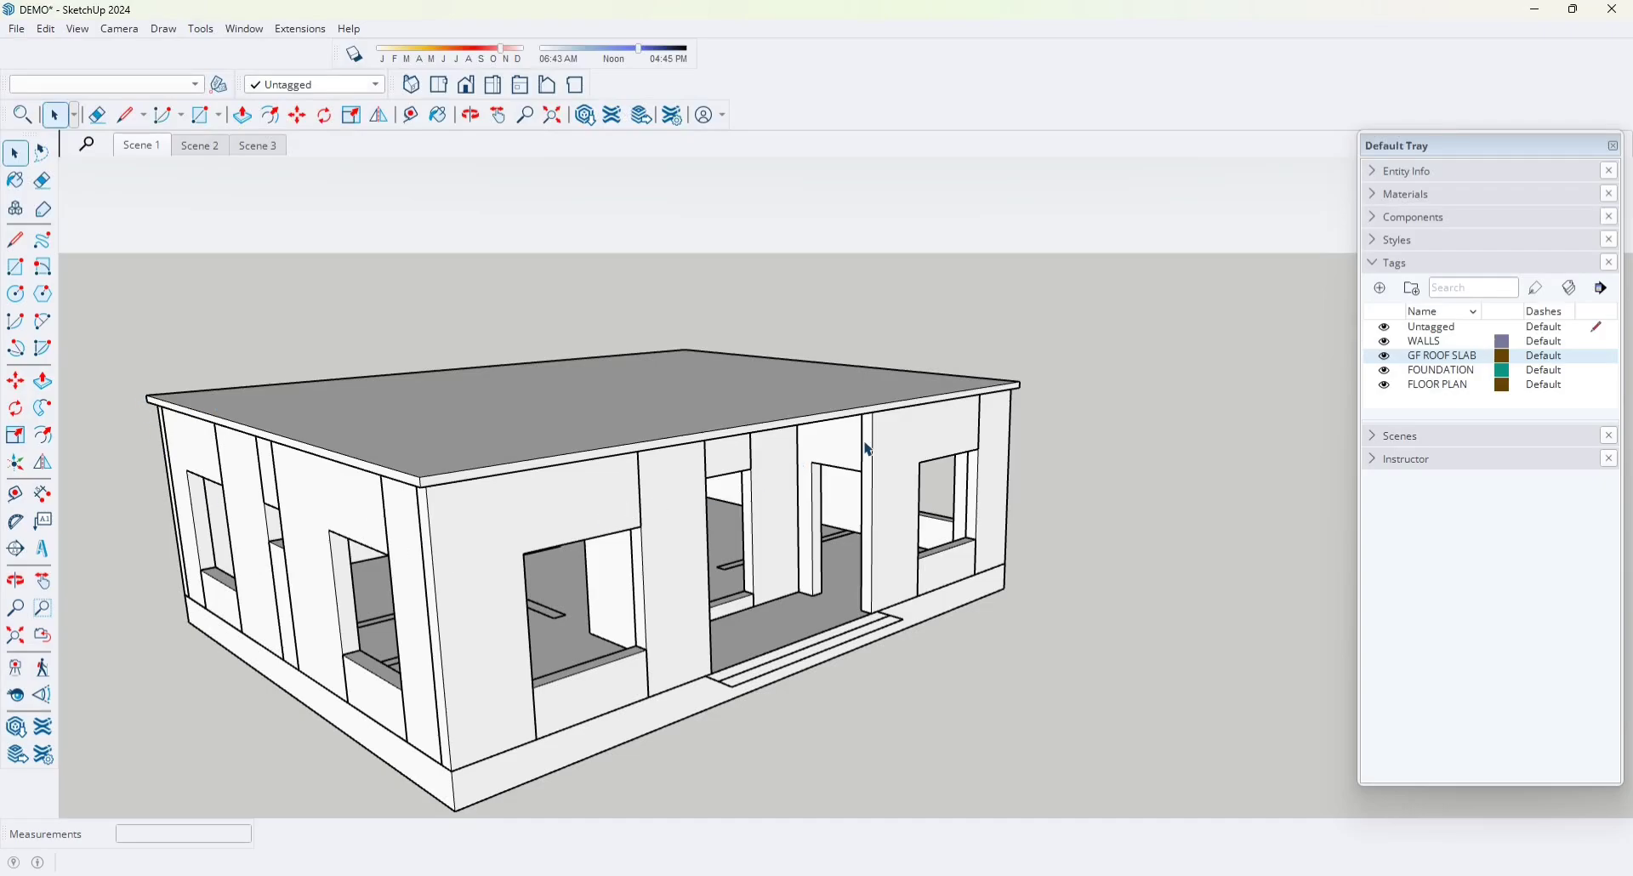
middle_drag(869, 449, 962, 458)
middle_drag(836, 521, 762, 502)
- Draw a 7 by 150 cm rectangle on the front wall directly above the window near the two-window side wall
scroll(723, 519, up, 5)
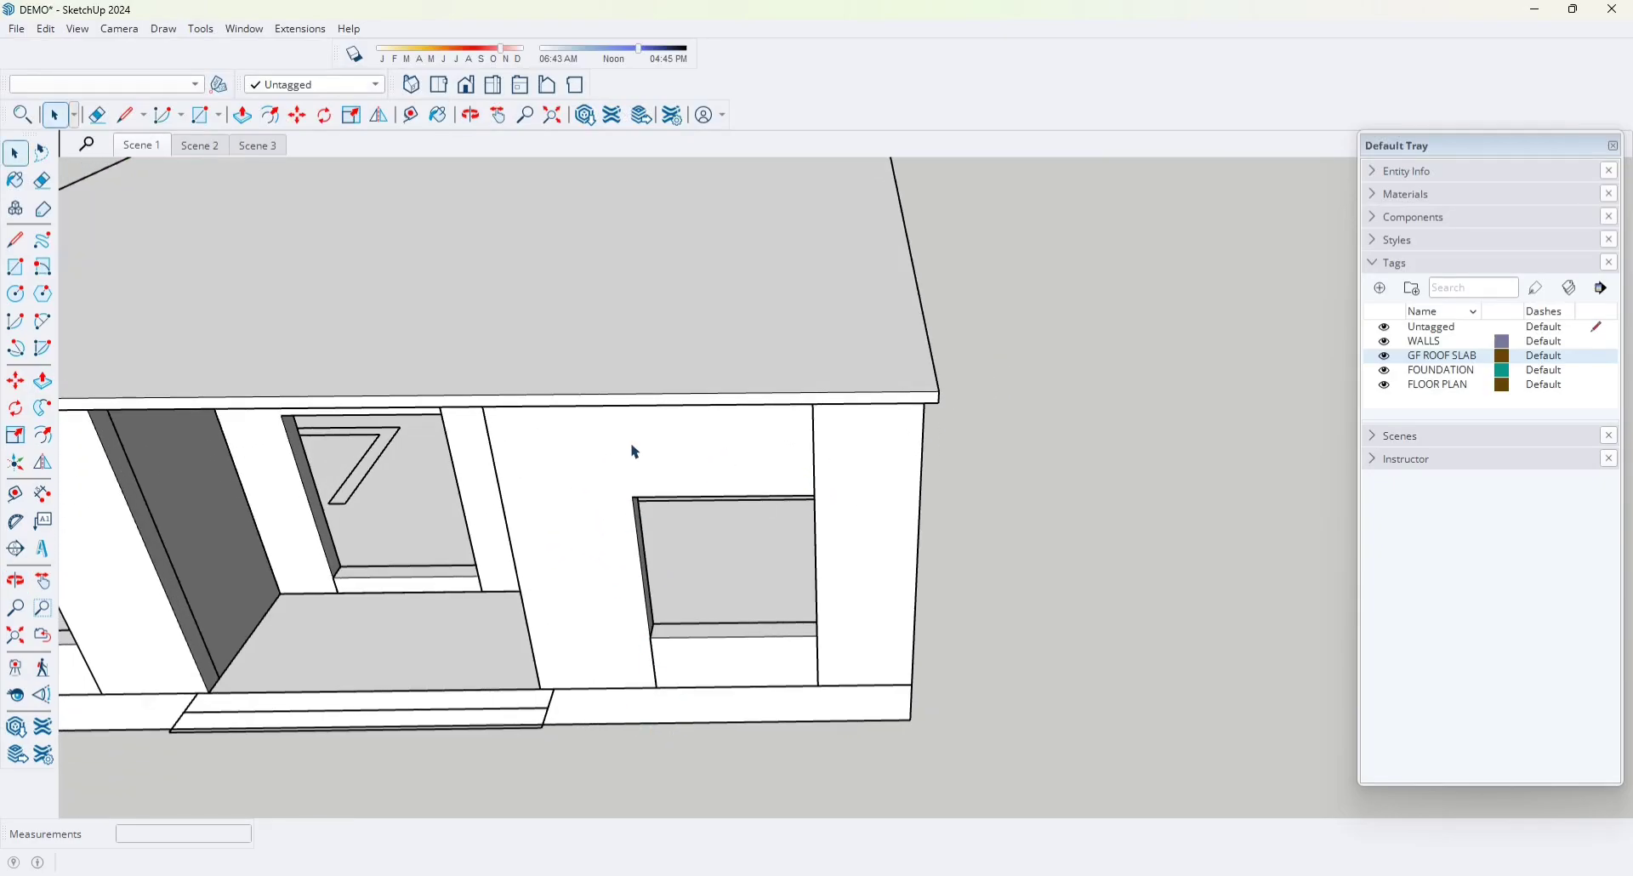
middle_drag(599, 551, 689, 317)
scroll(321, 463, up, 5)
scroll(765, 399, up, 4)
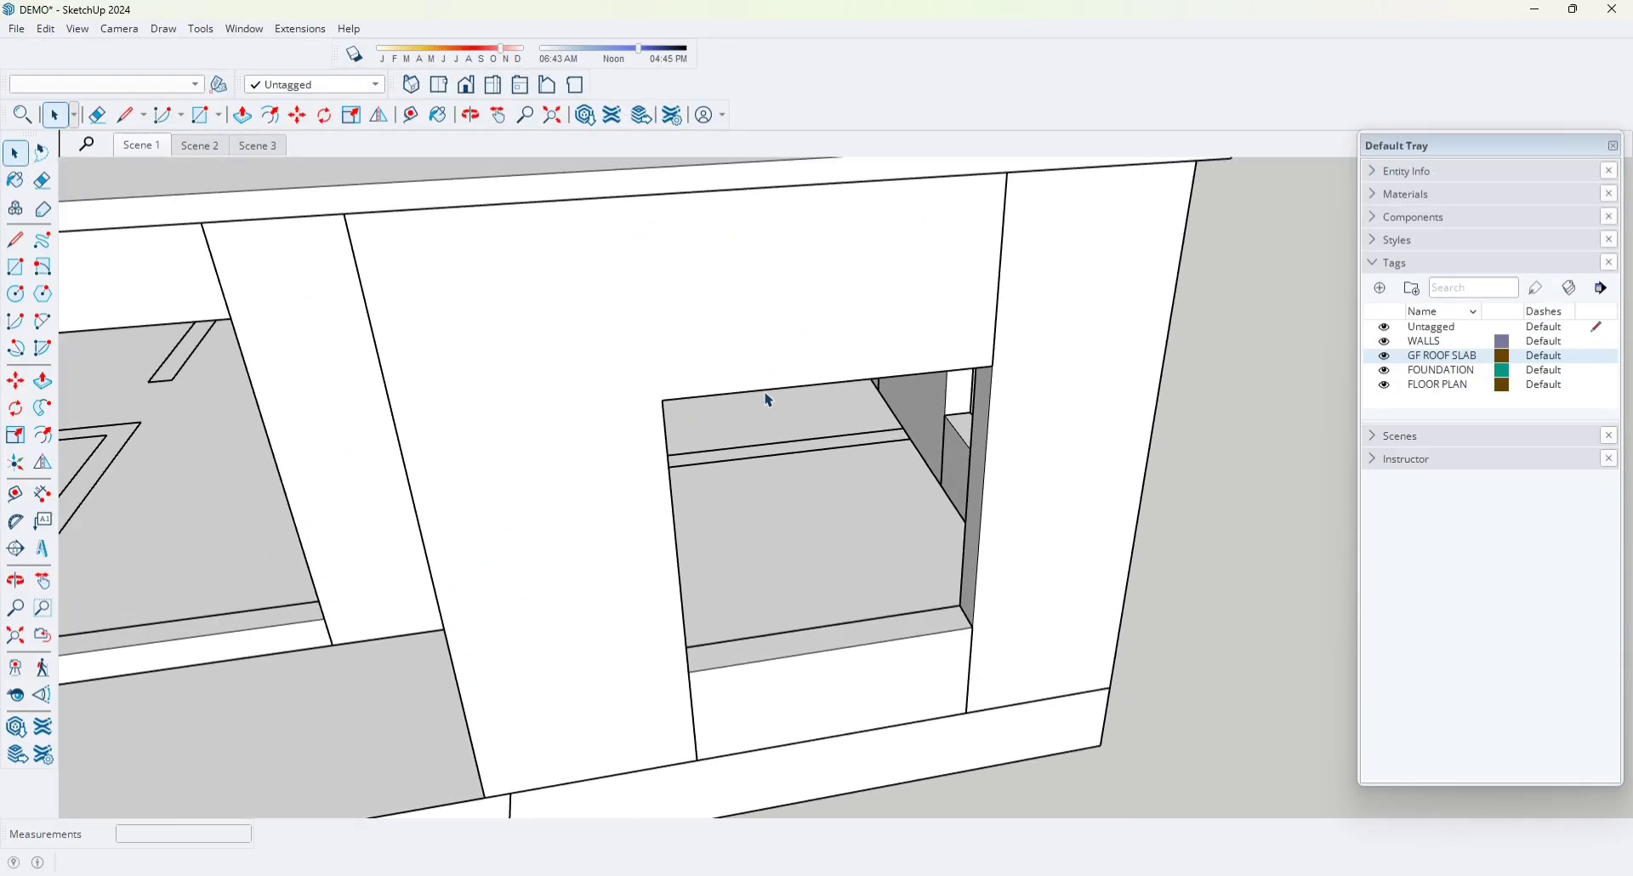
middle_drag(722, 351, 539, 431)
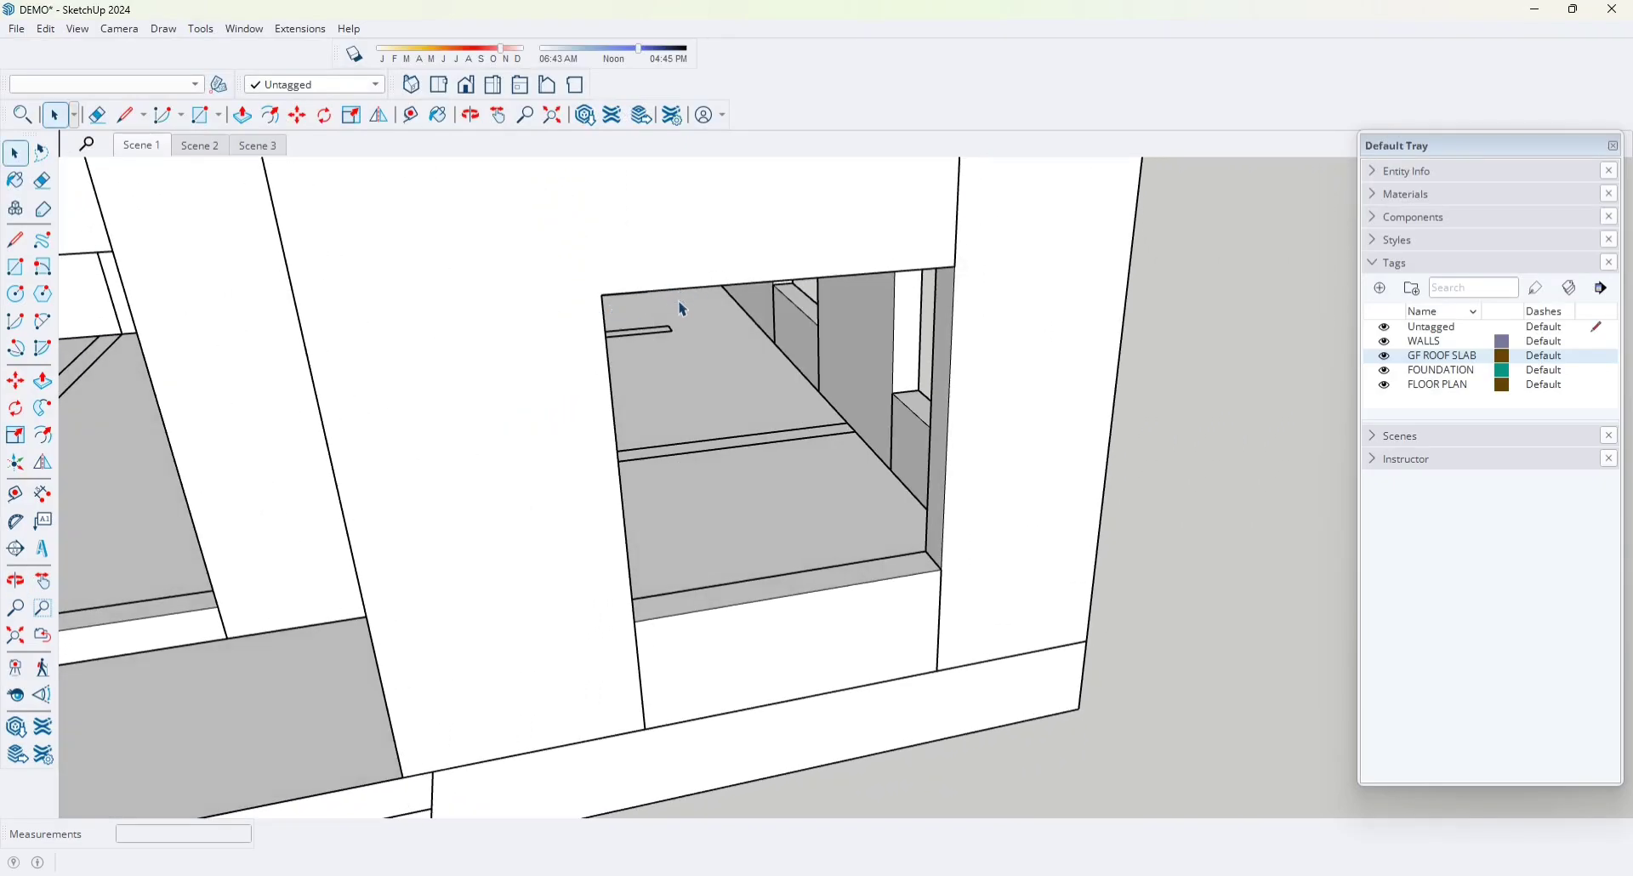
key(r)
click(602, 294)
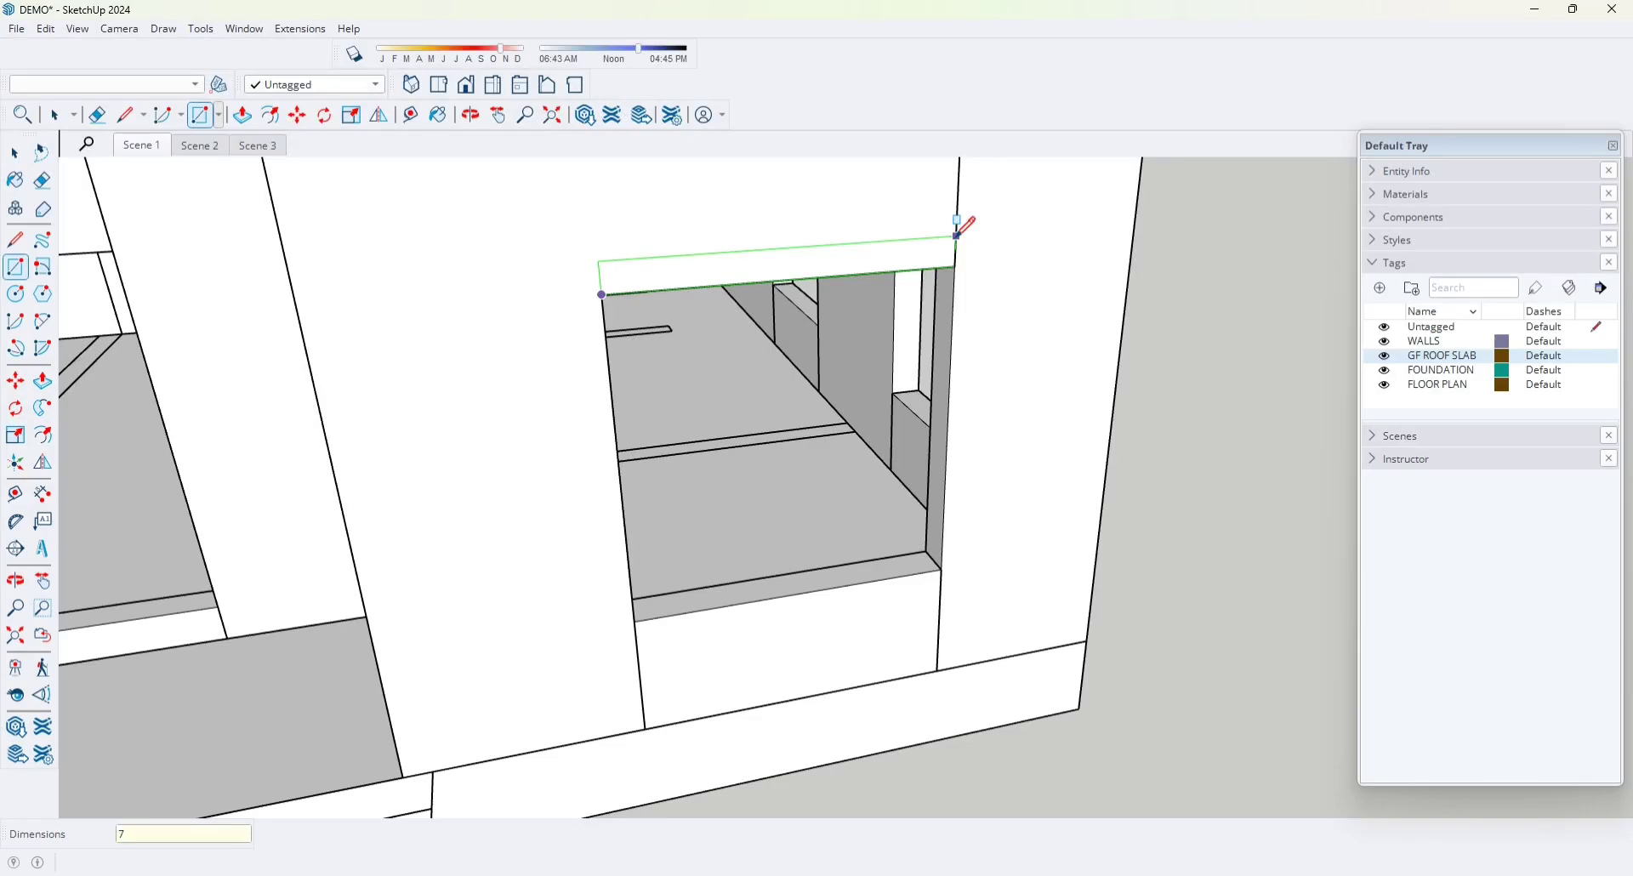
scroll(964, 225, up, 2)
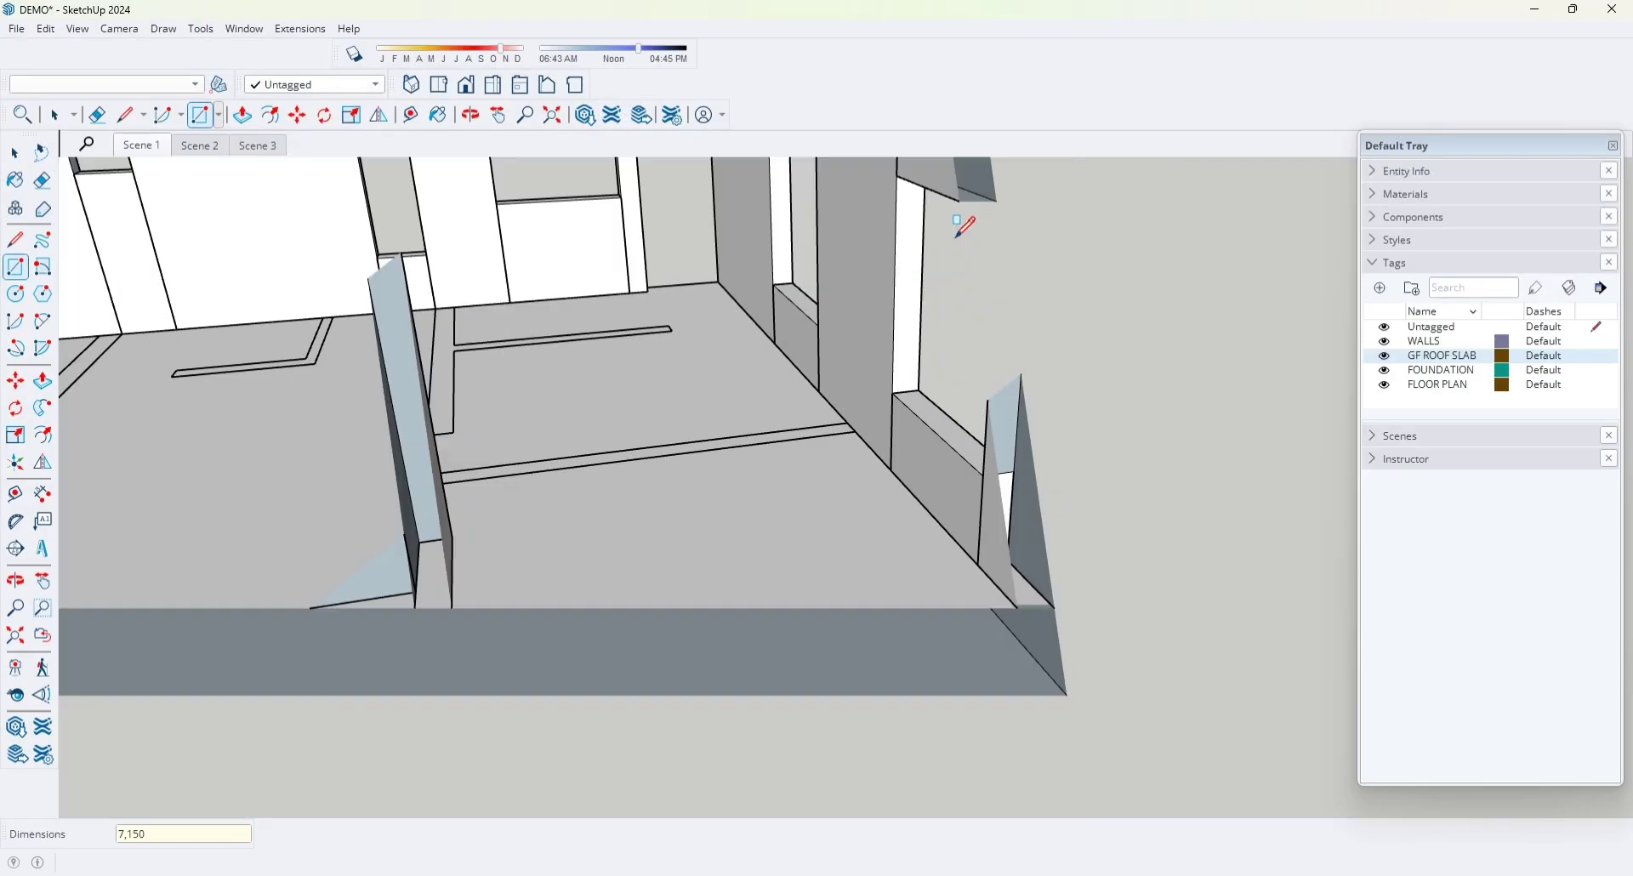
scroll(964, 225, down, 4)
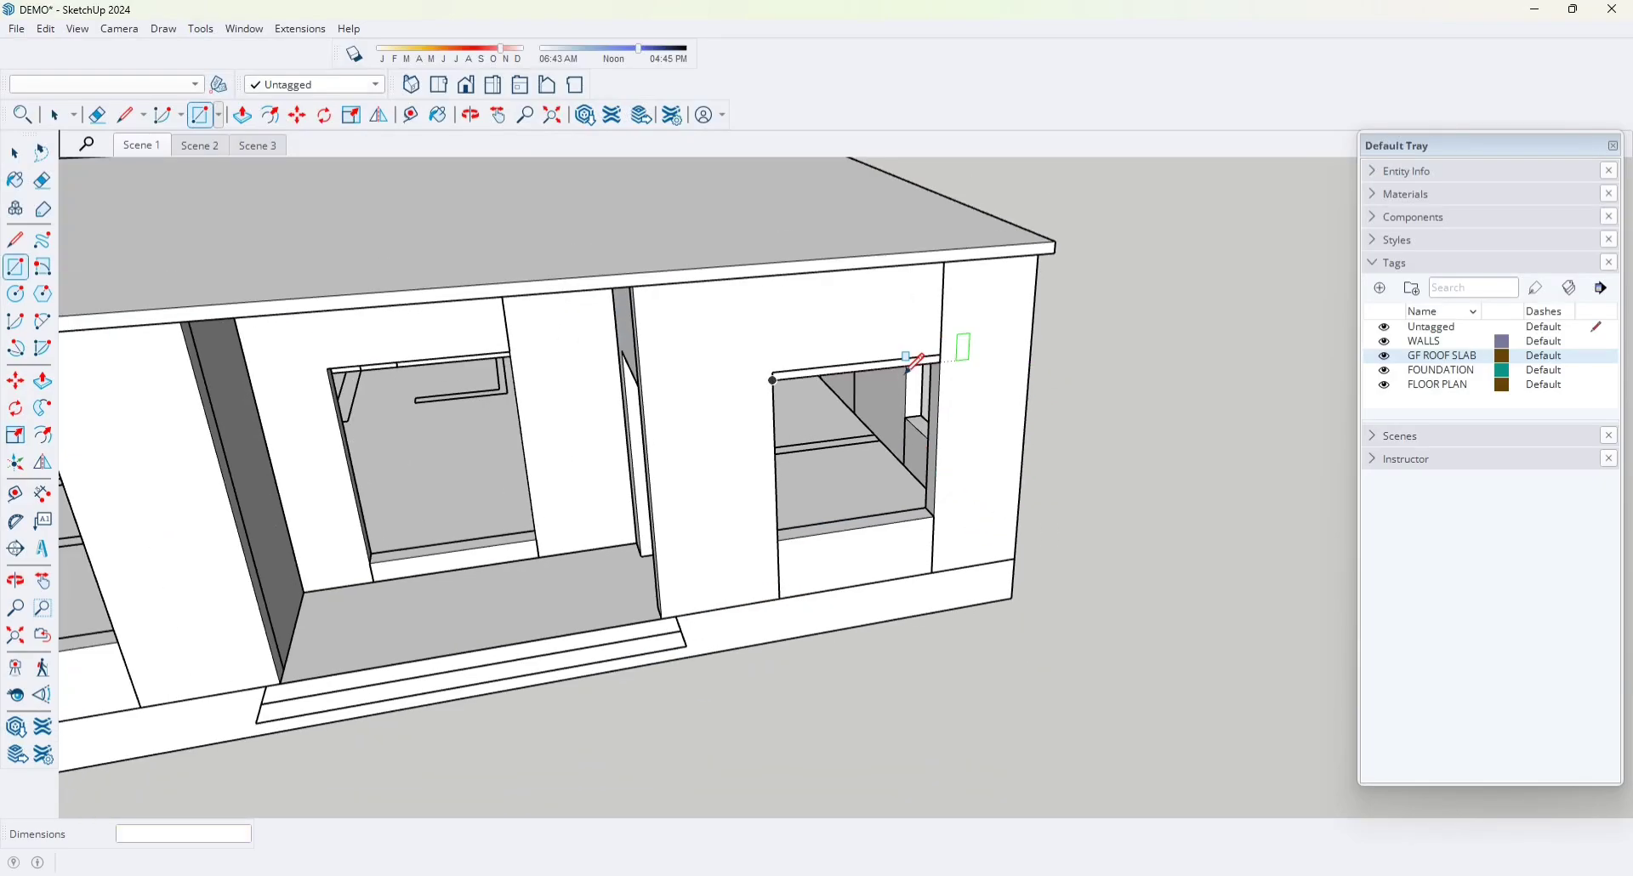
scroll(964, 408, up, 3)
scroll(1012, 417, down, 3)
key(space)
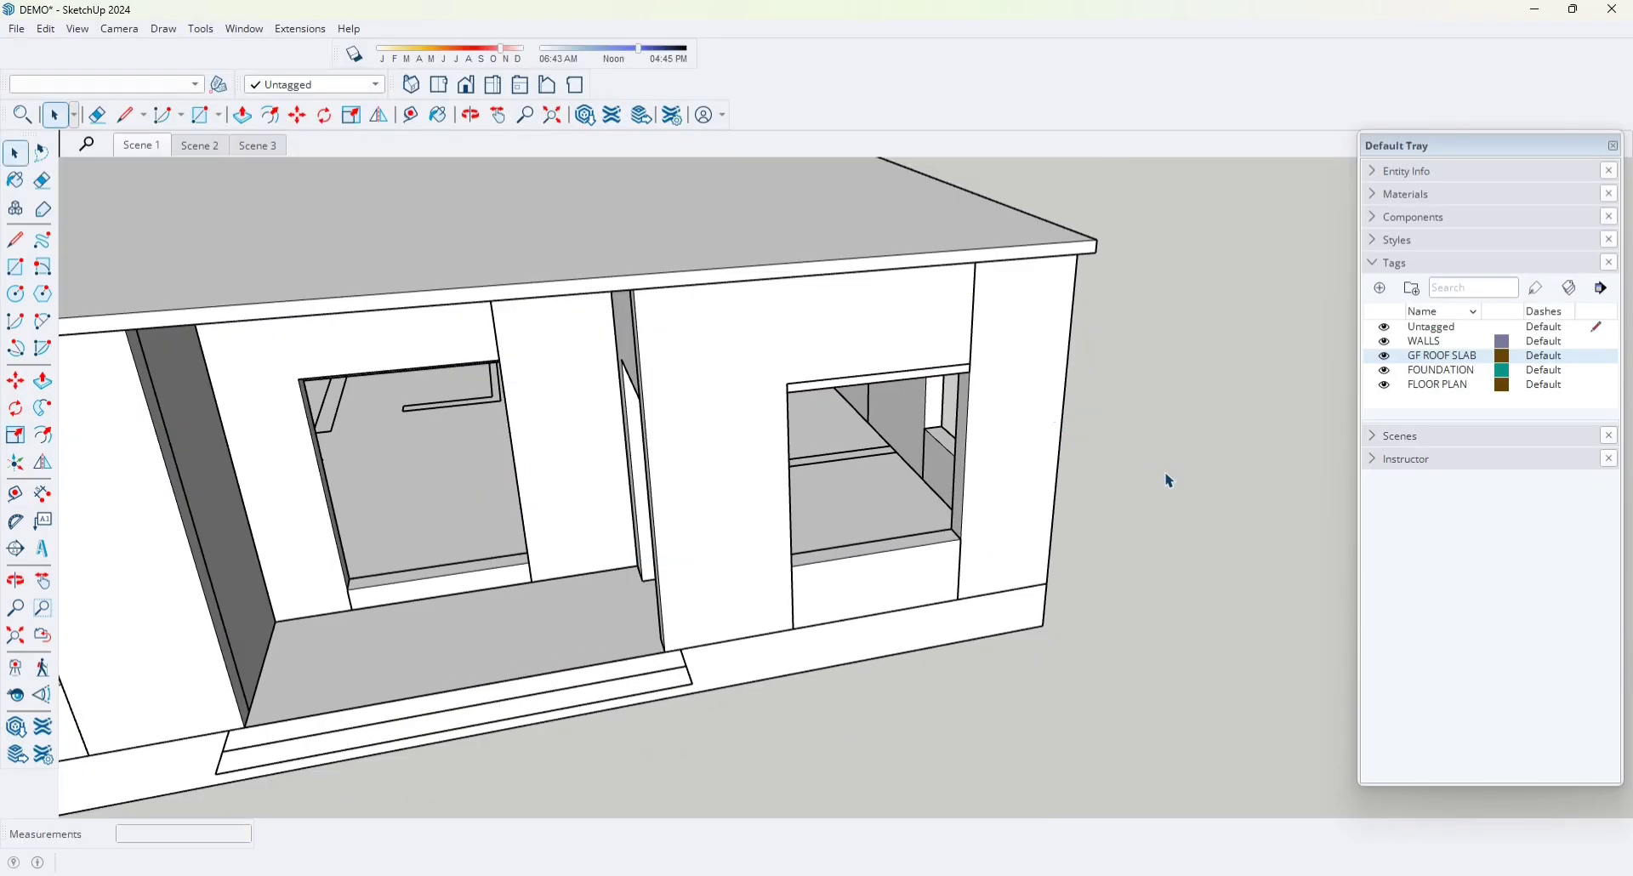
- Push/Pull the thin rectangle above the front window outward by 60 cm to form a sunshade
middle_drag(1170, 478, 721, 445)
key(p)
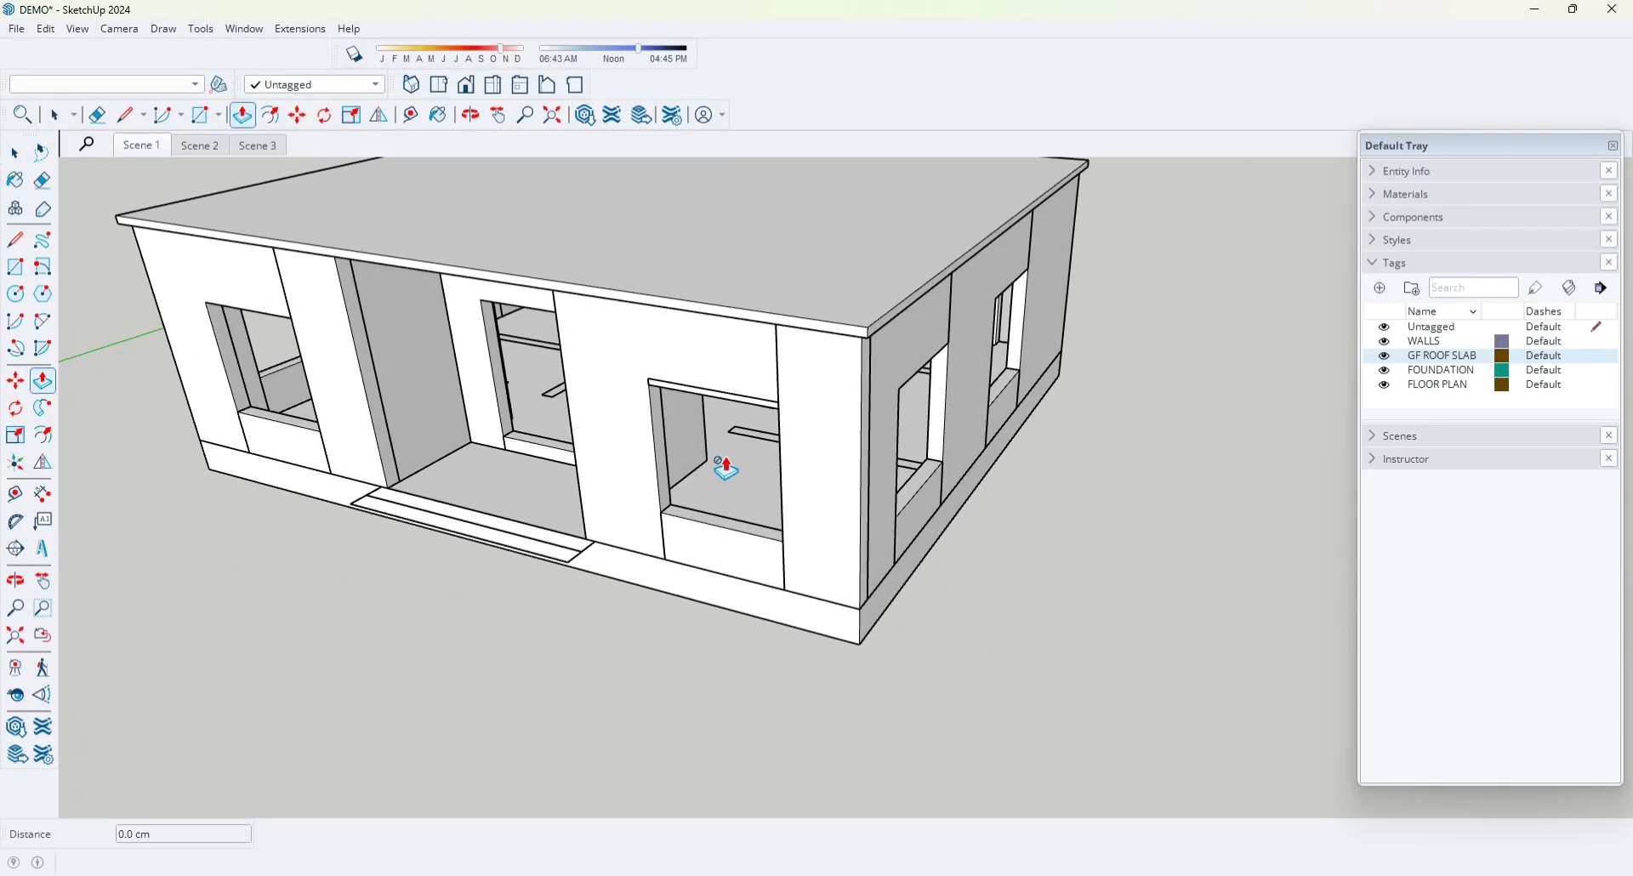
scroll(729, 464, up, 3)
scroll(695, 401, up, 3)
key(space)
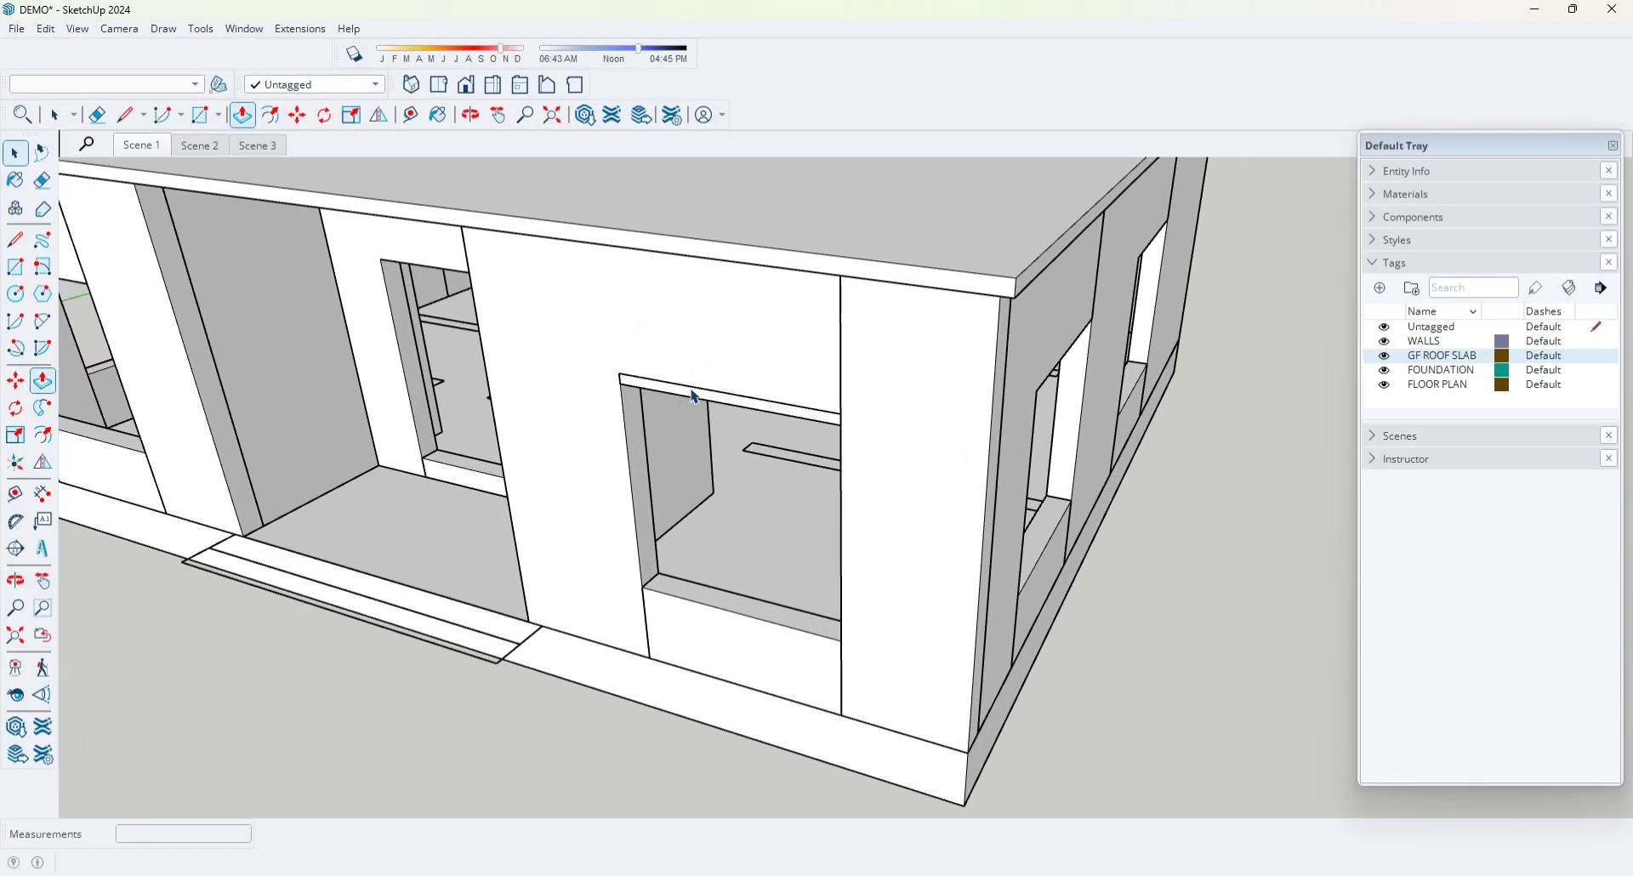
click(694, 396)
key(p)
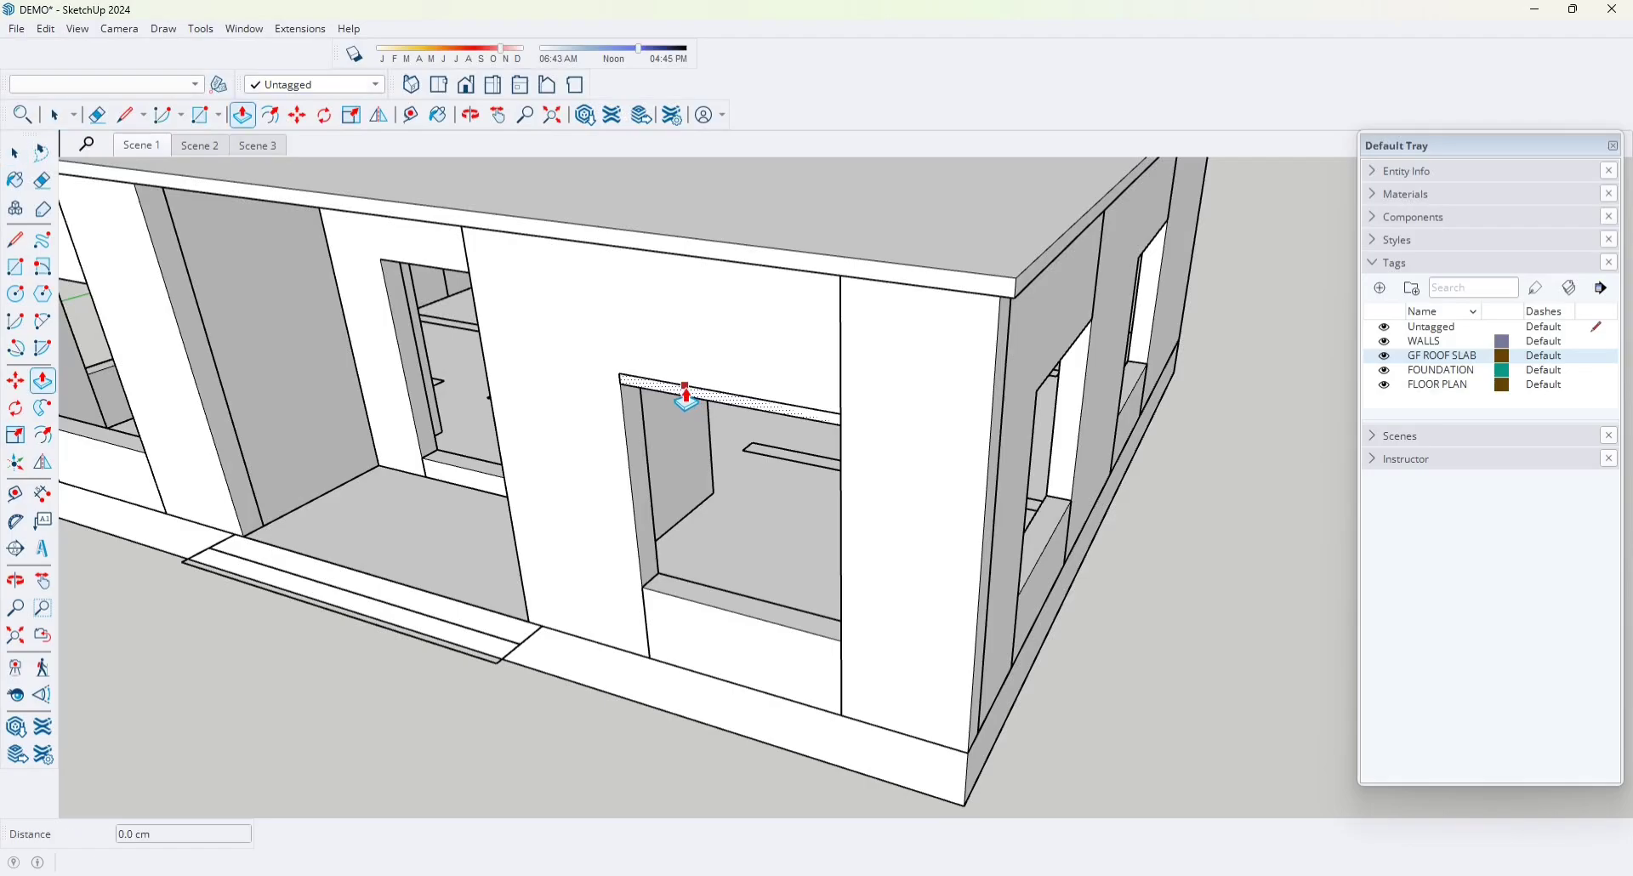
click(676, 393)
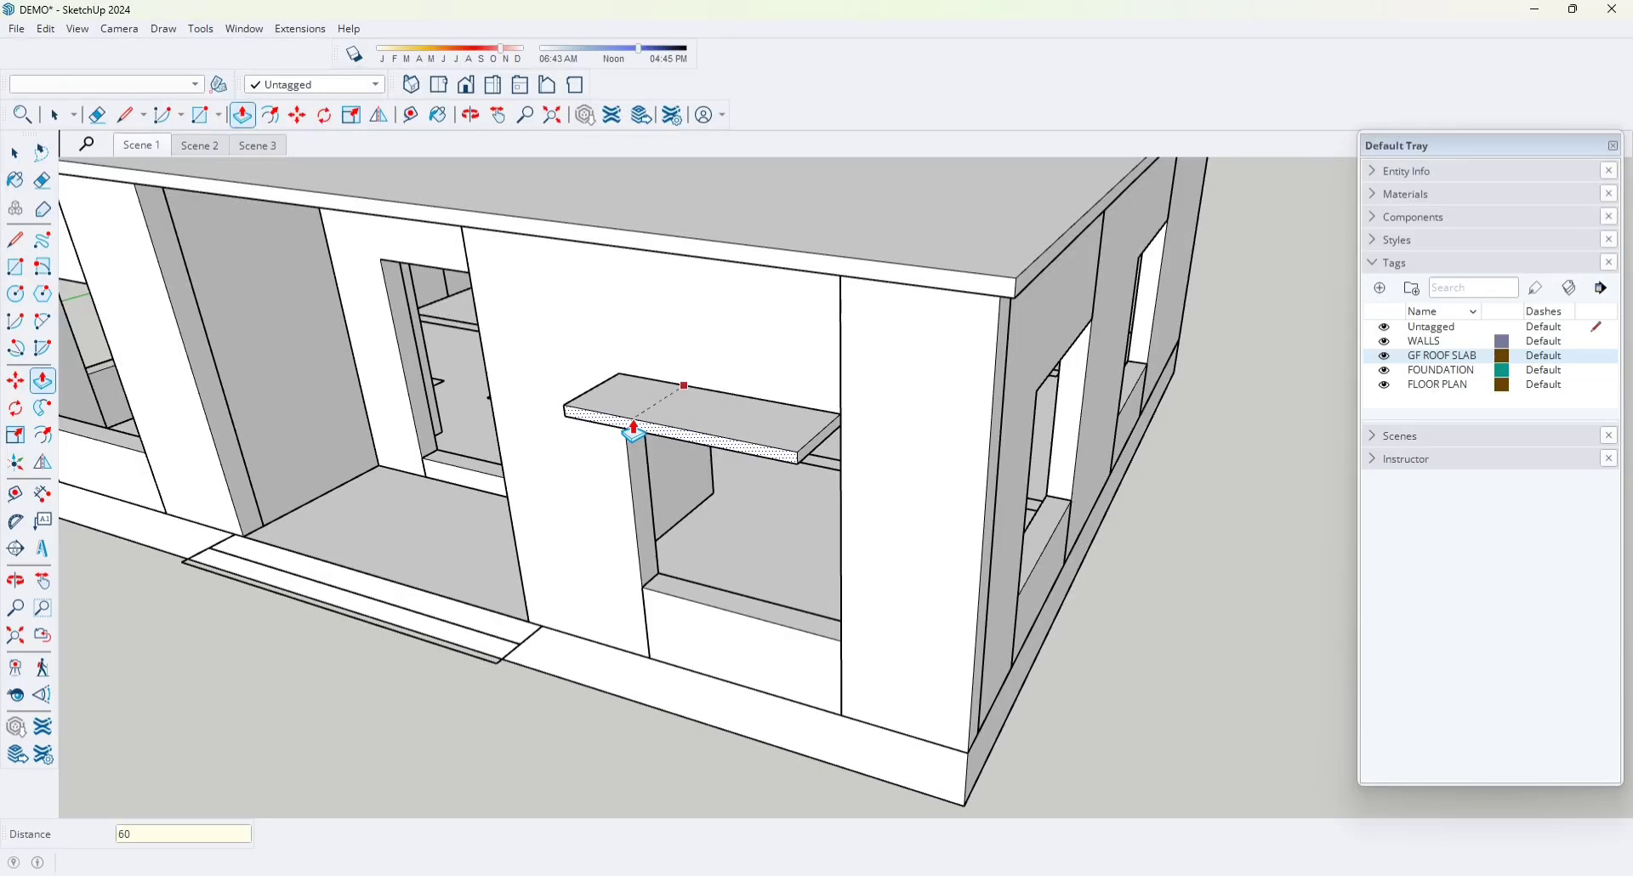
key(Return)
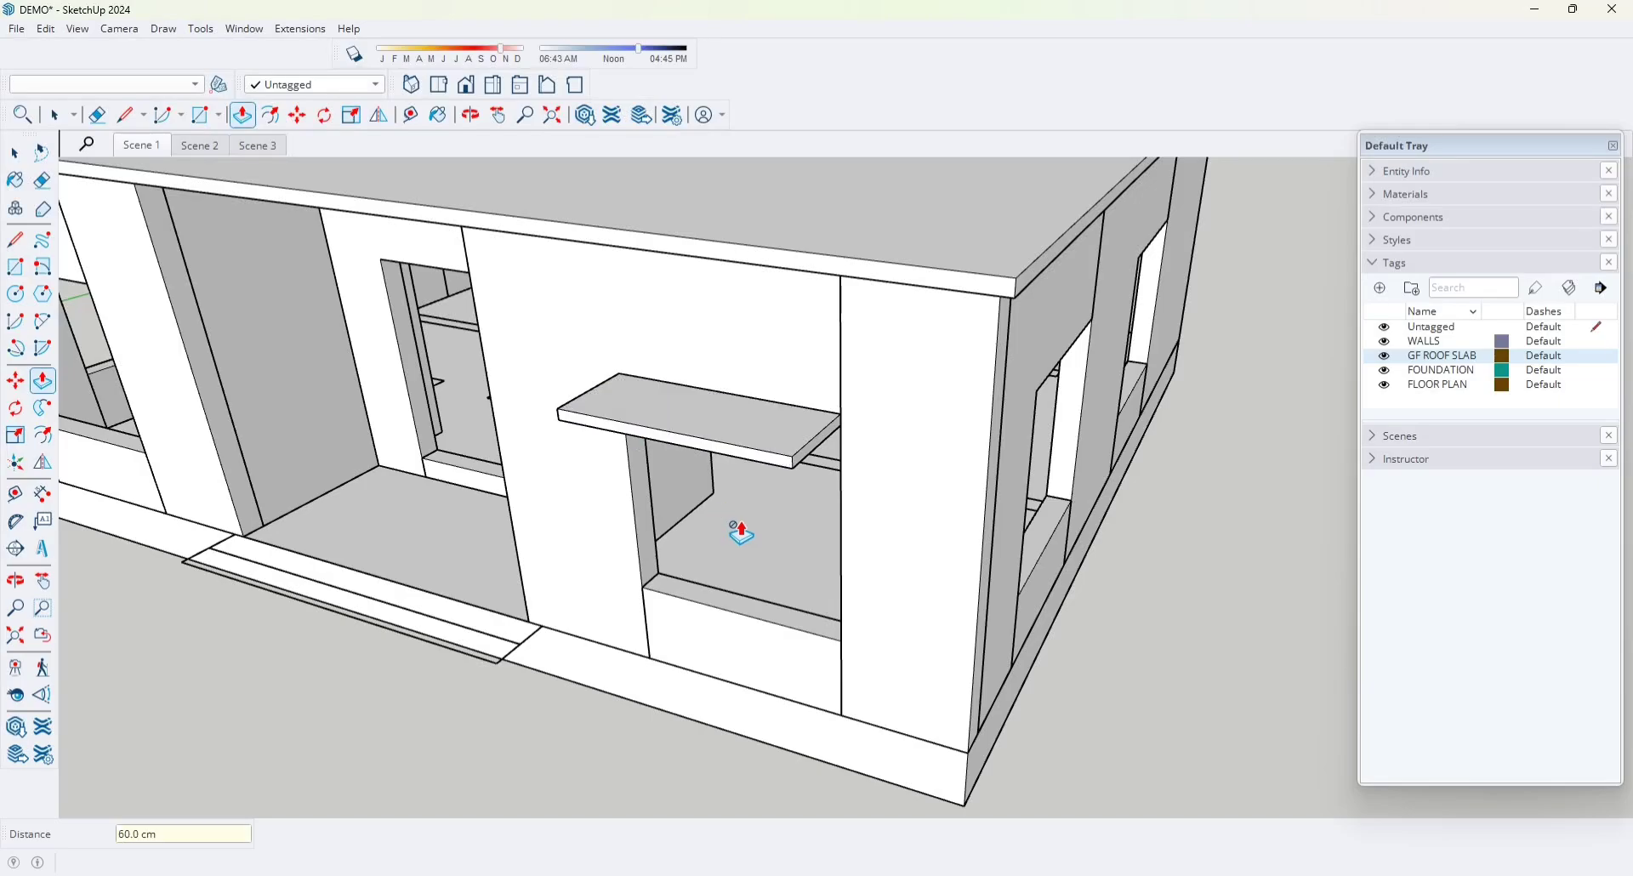
key(space)
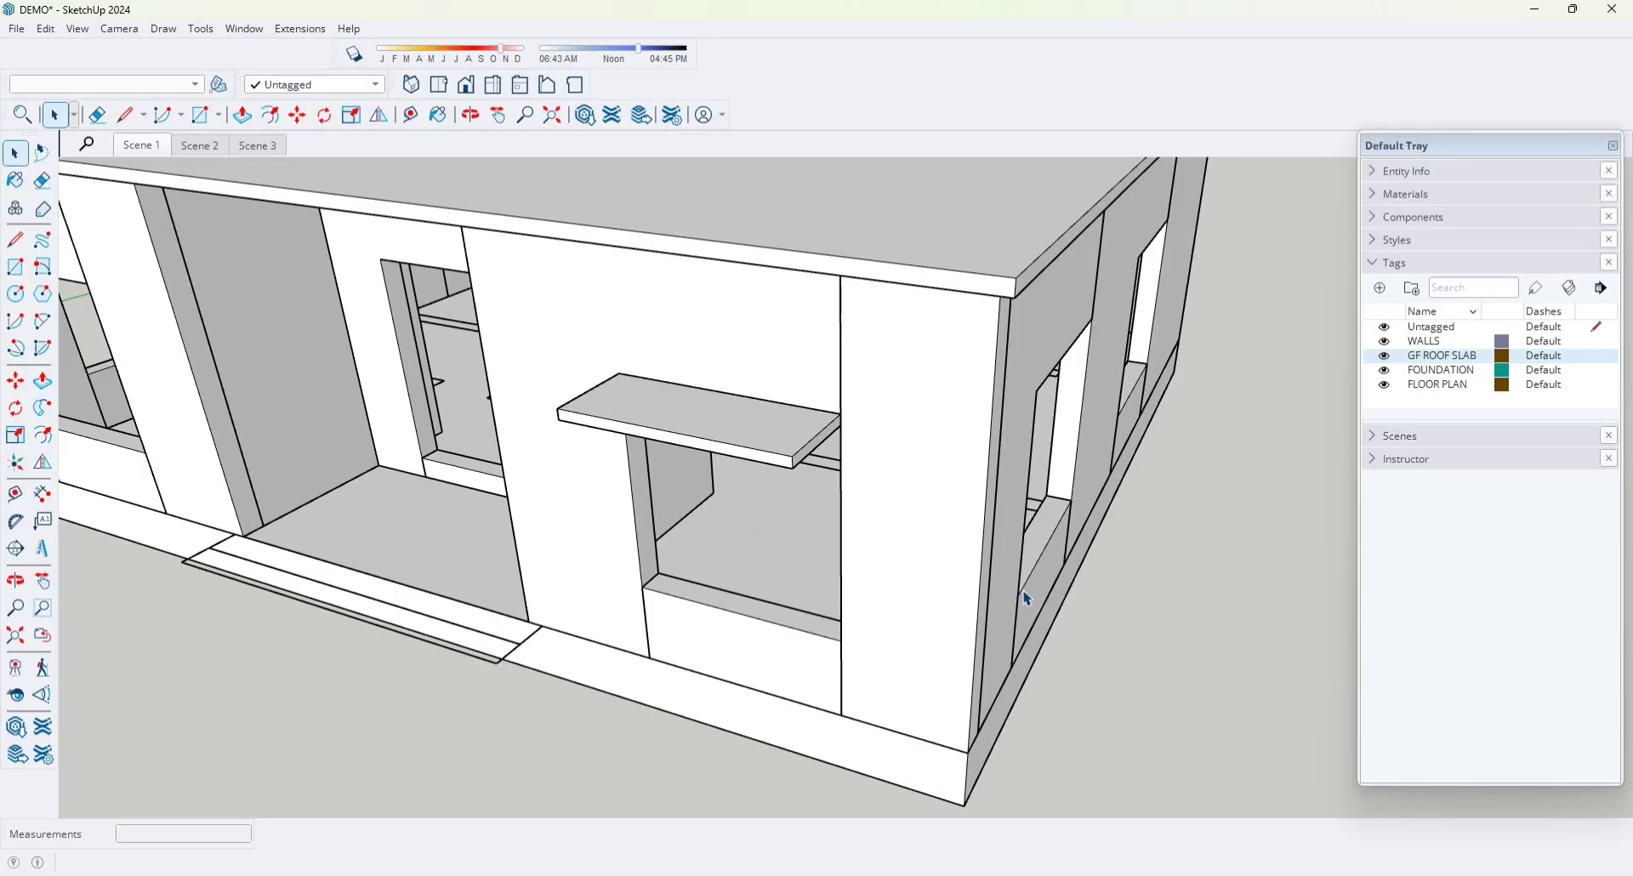
- Select the whole sunshade with its connected geometry and make it a group
triple_click(735, 442)
middle_drag(727, 446, 763, 303)
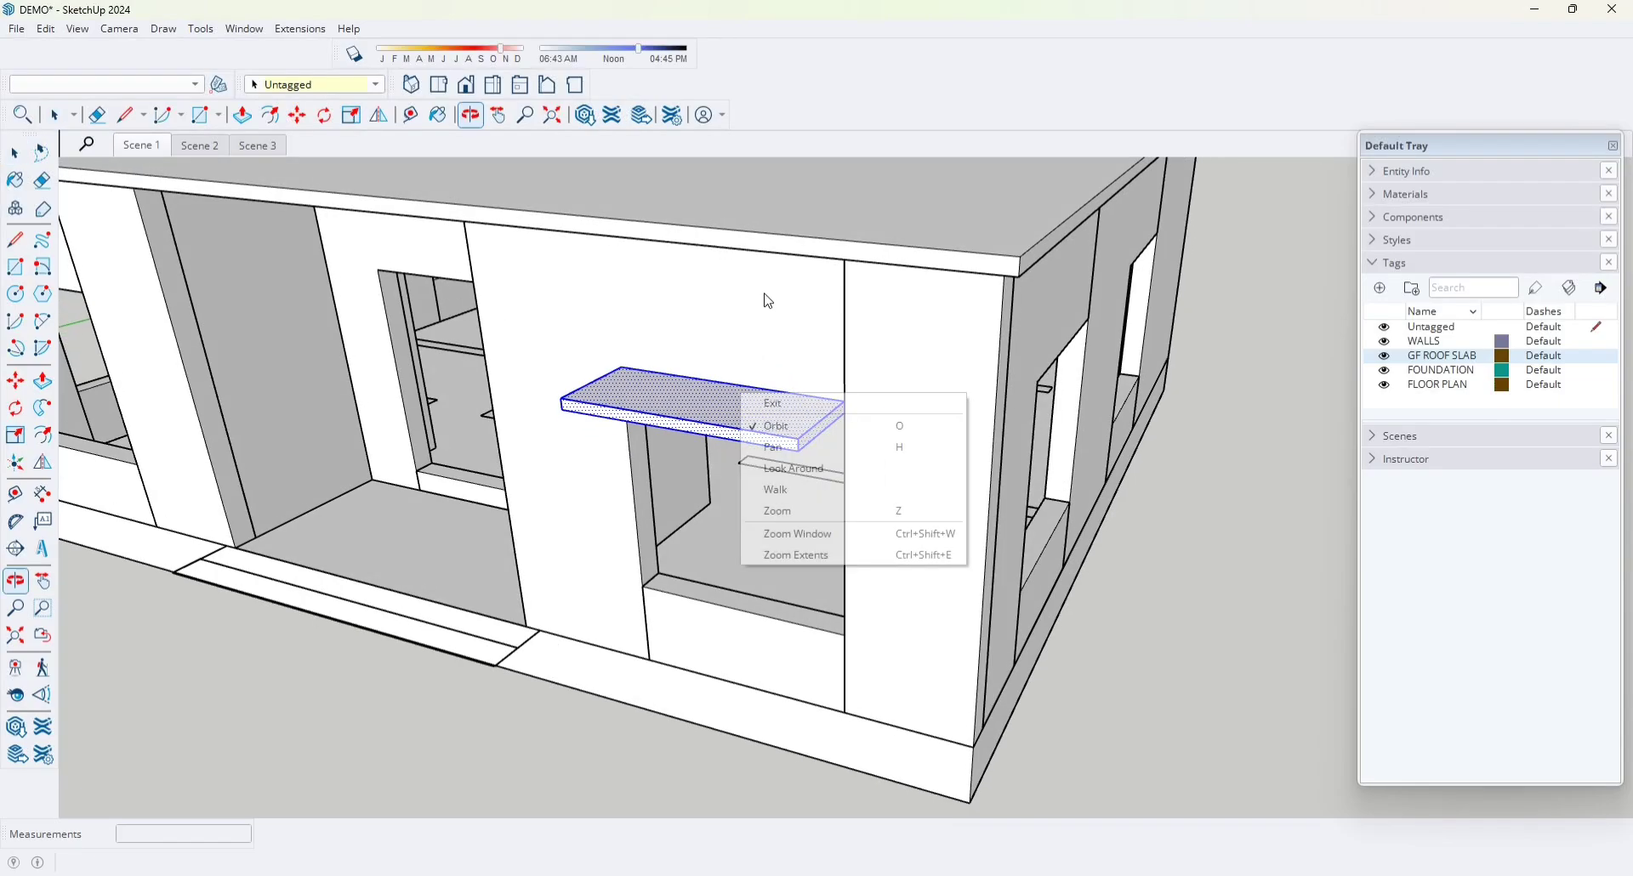
right_click(677, 395)
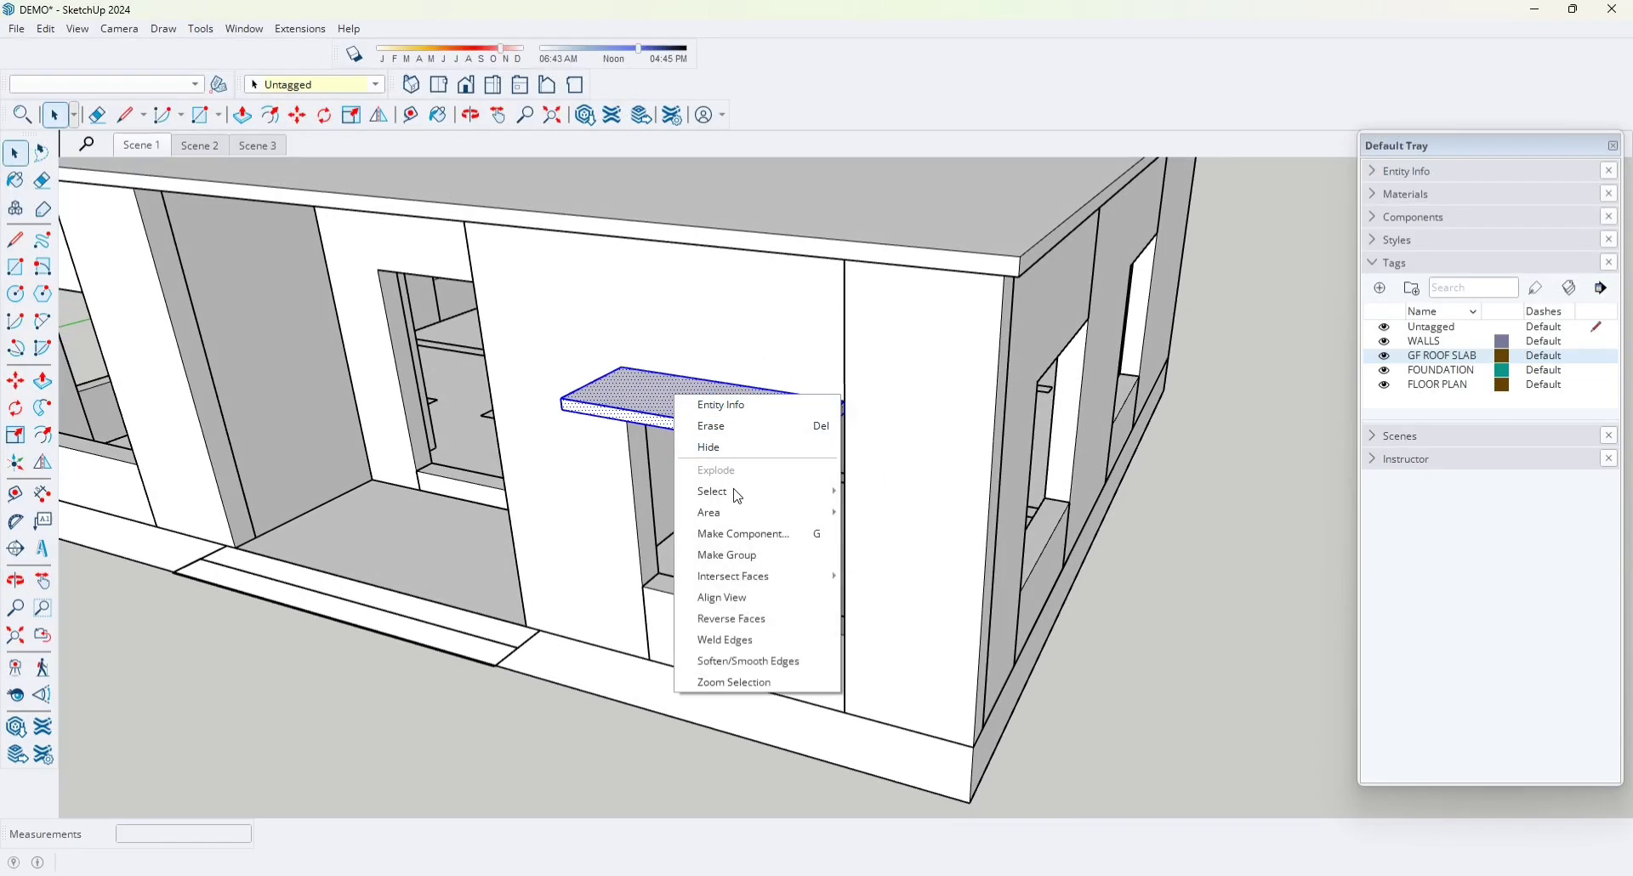
click(738, 556)
click(1119, 548)
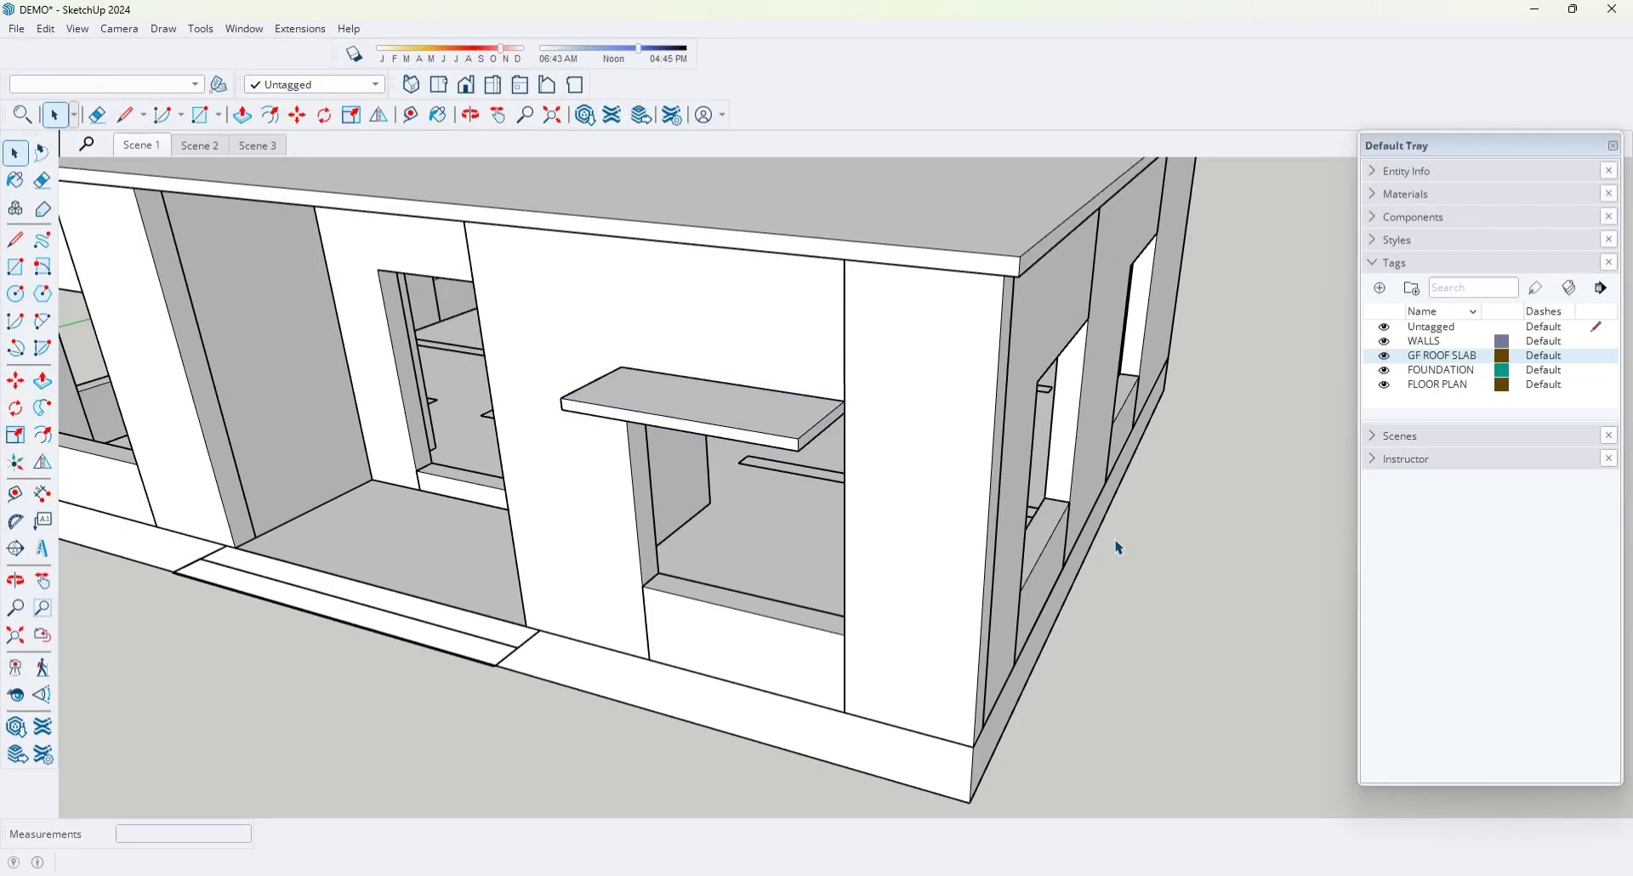
- Add a new tag named SUNSHADES
click(1382, 290)
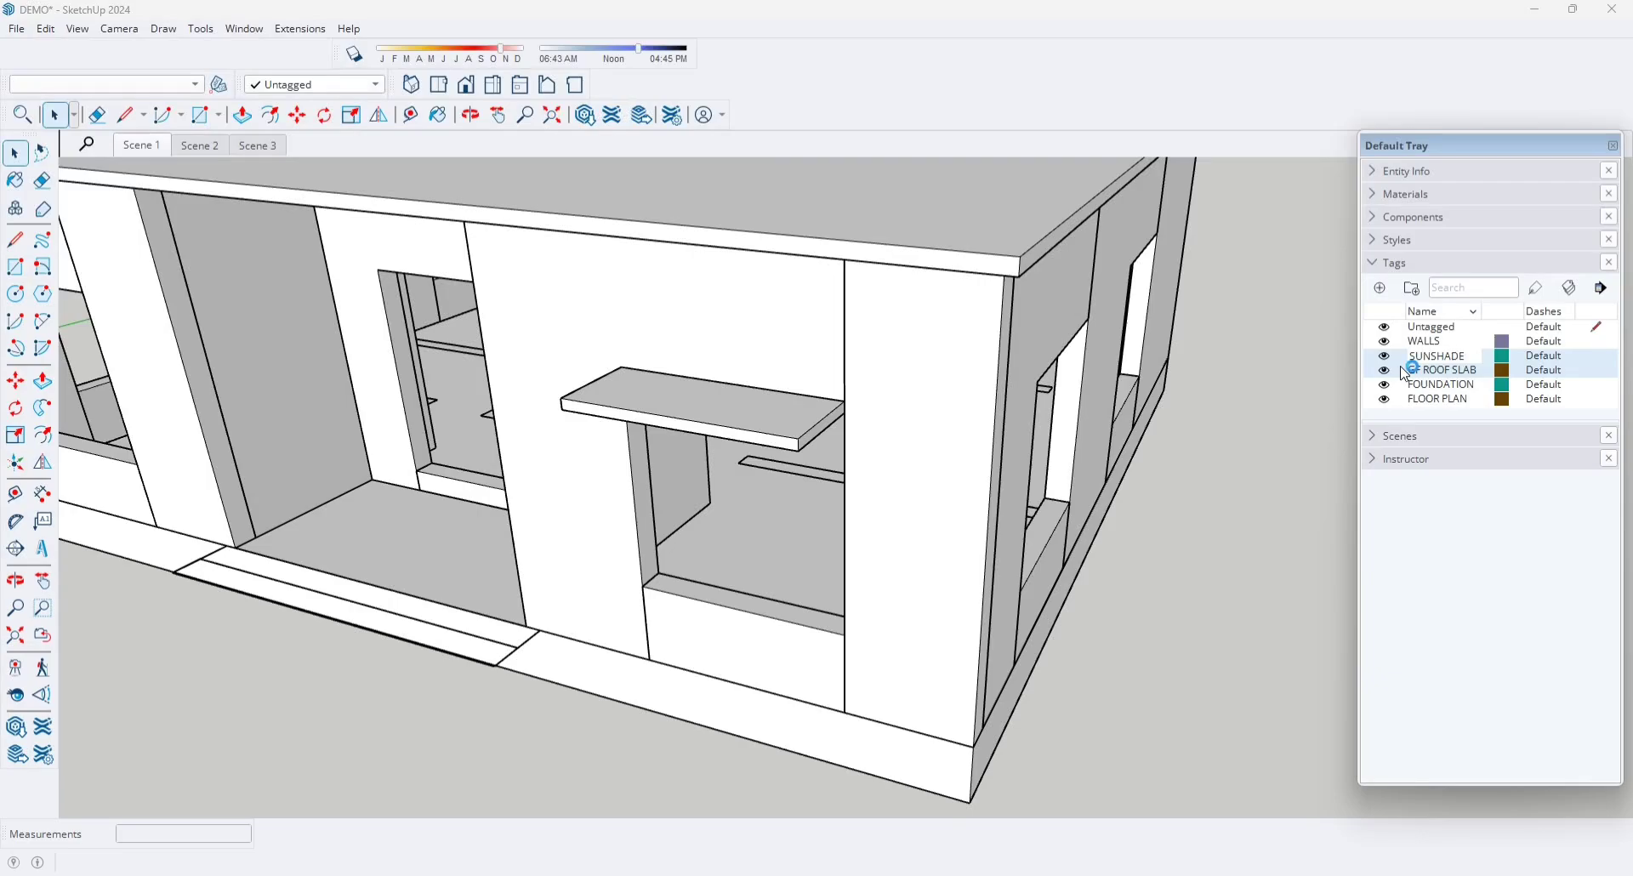
key(Return)
double_click(745, 441)
click(1217, 659)
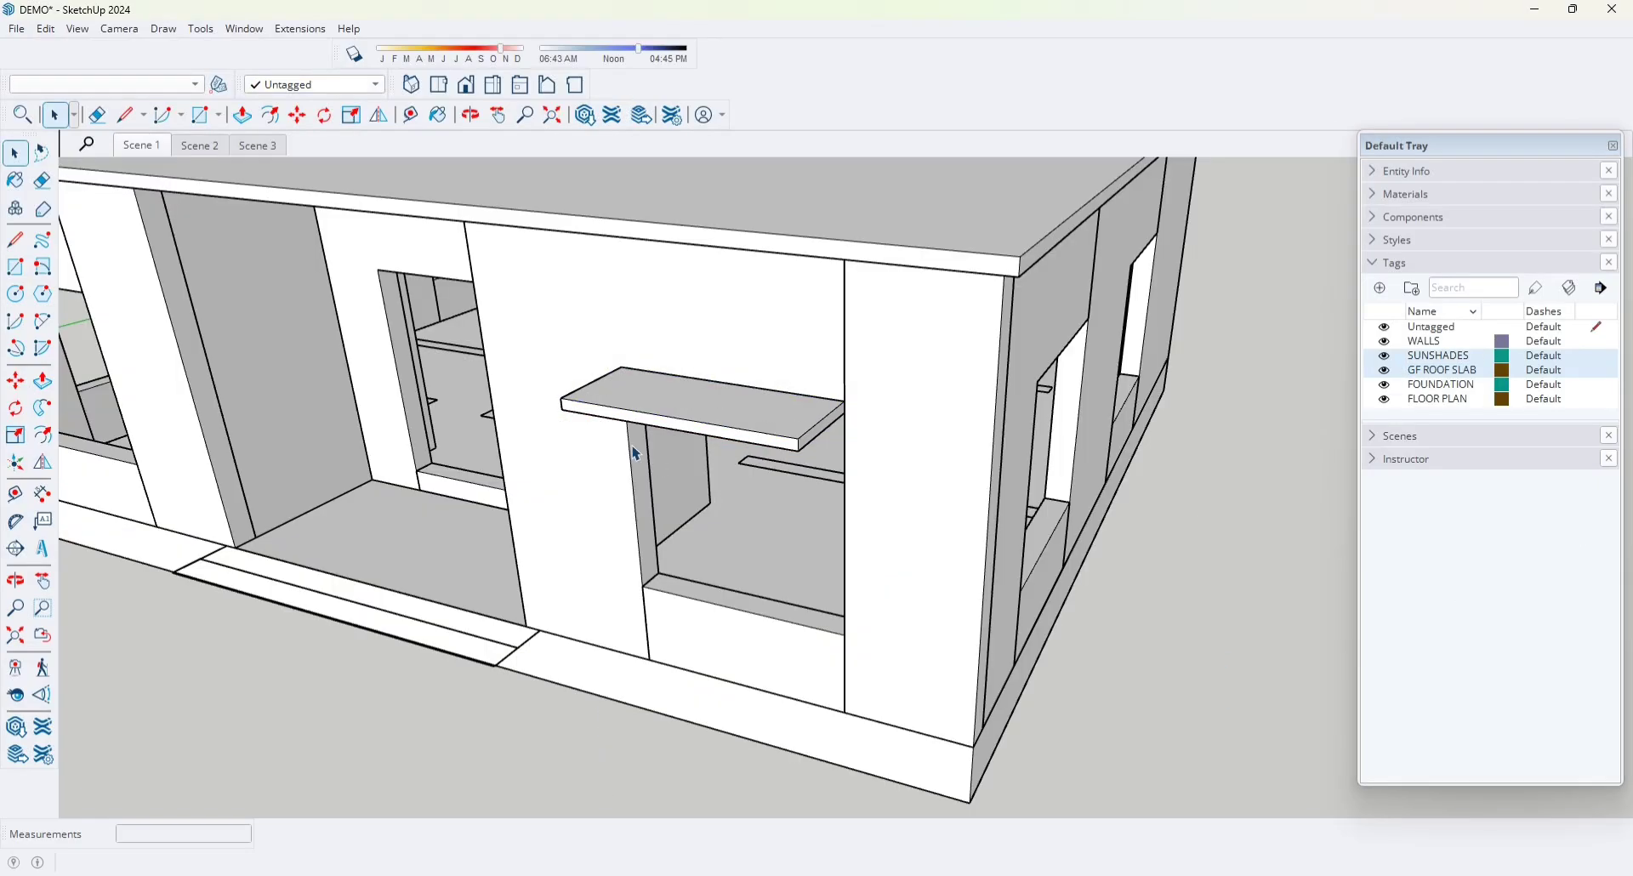
- Assign the sunshade group above the front window to the SUNSHADES tag
click(696, 416)
click(375, 85)
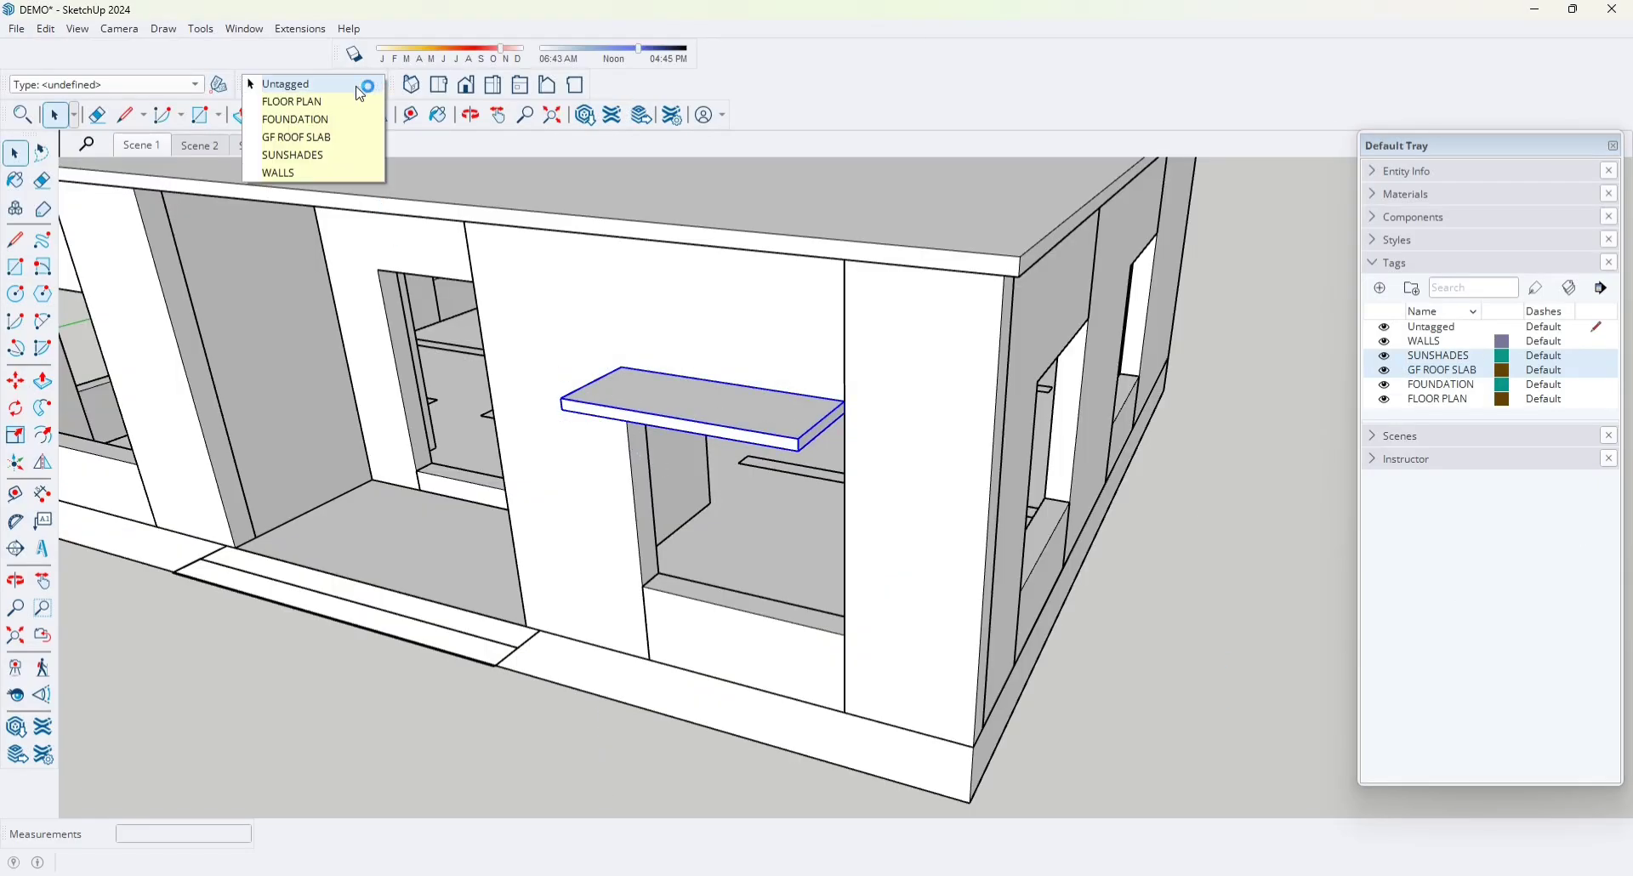
click(297, 155)
click(1215, 495)
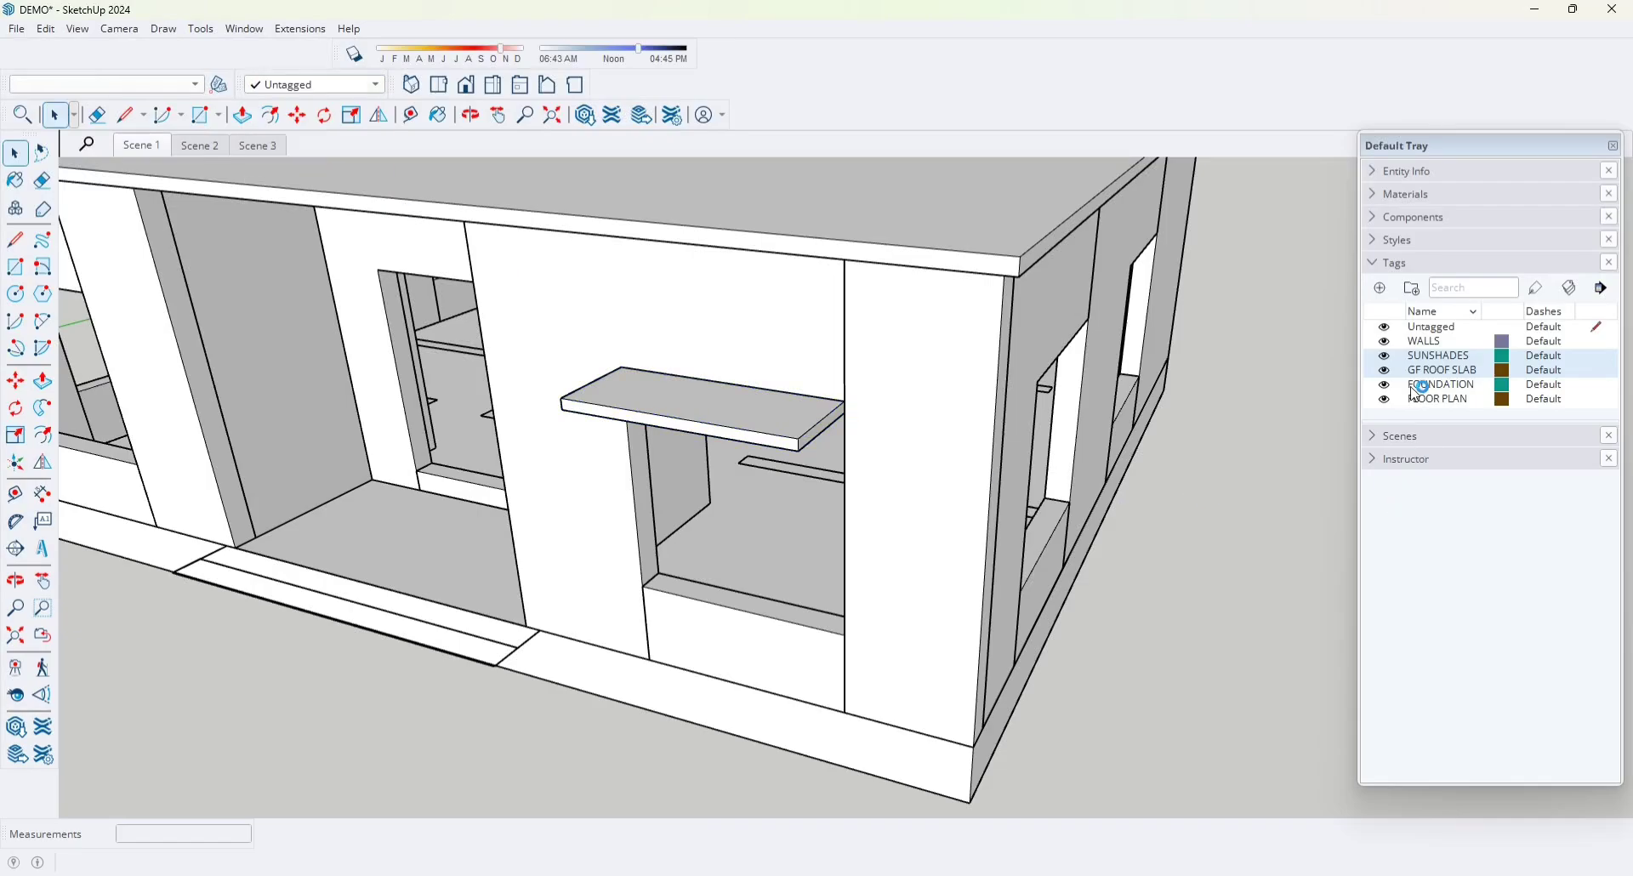
- Check the tagging by hiding and showing the SUNSHADES and GF ROOF SLAB tags
click(1385, 360)
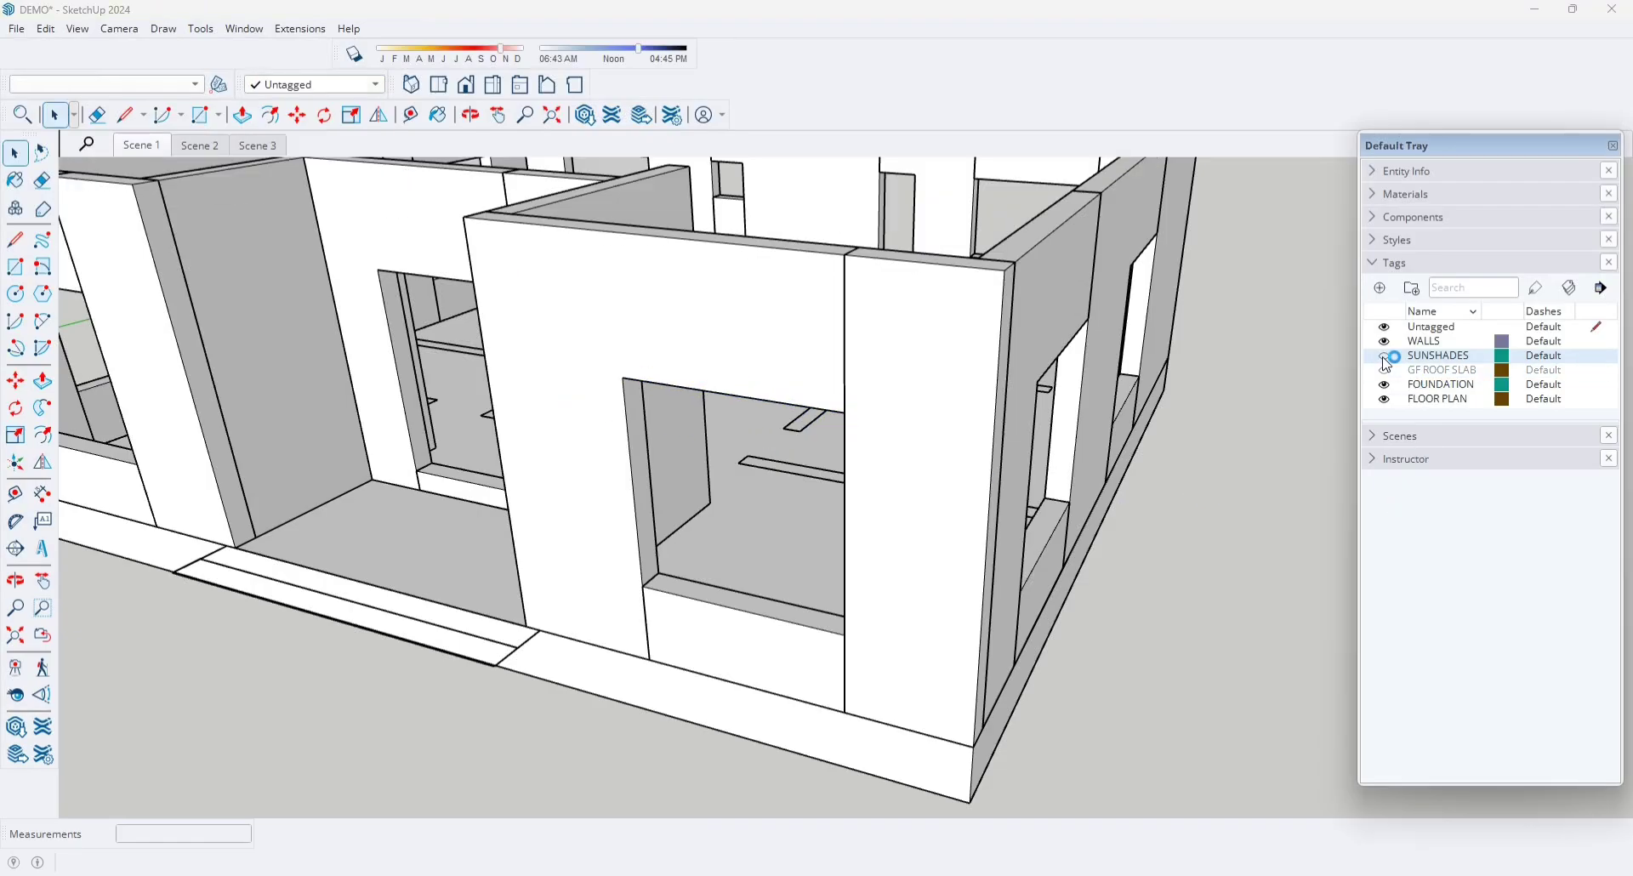
click(1384, 356)
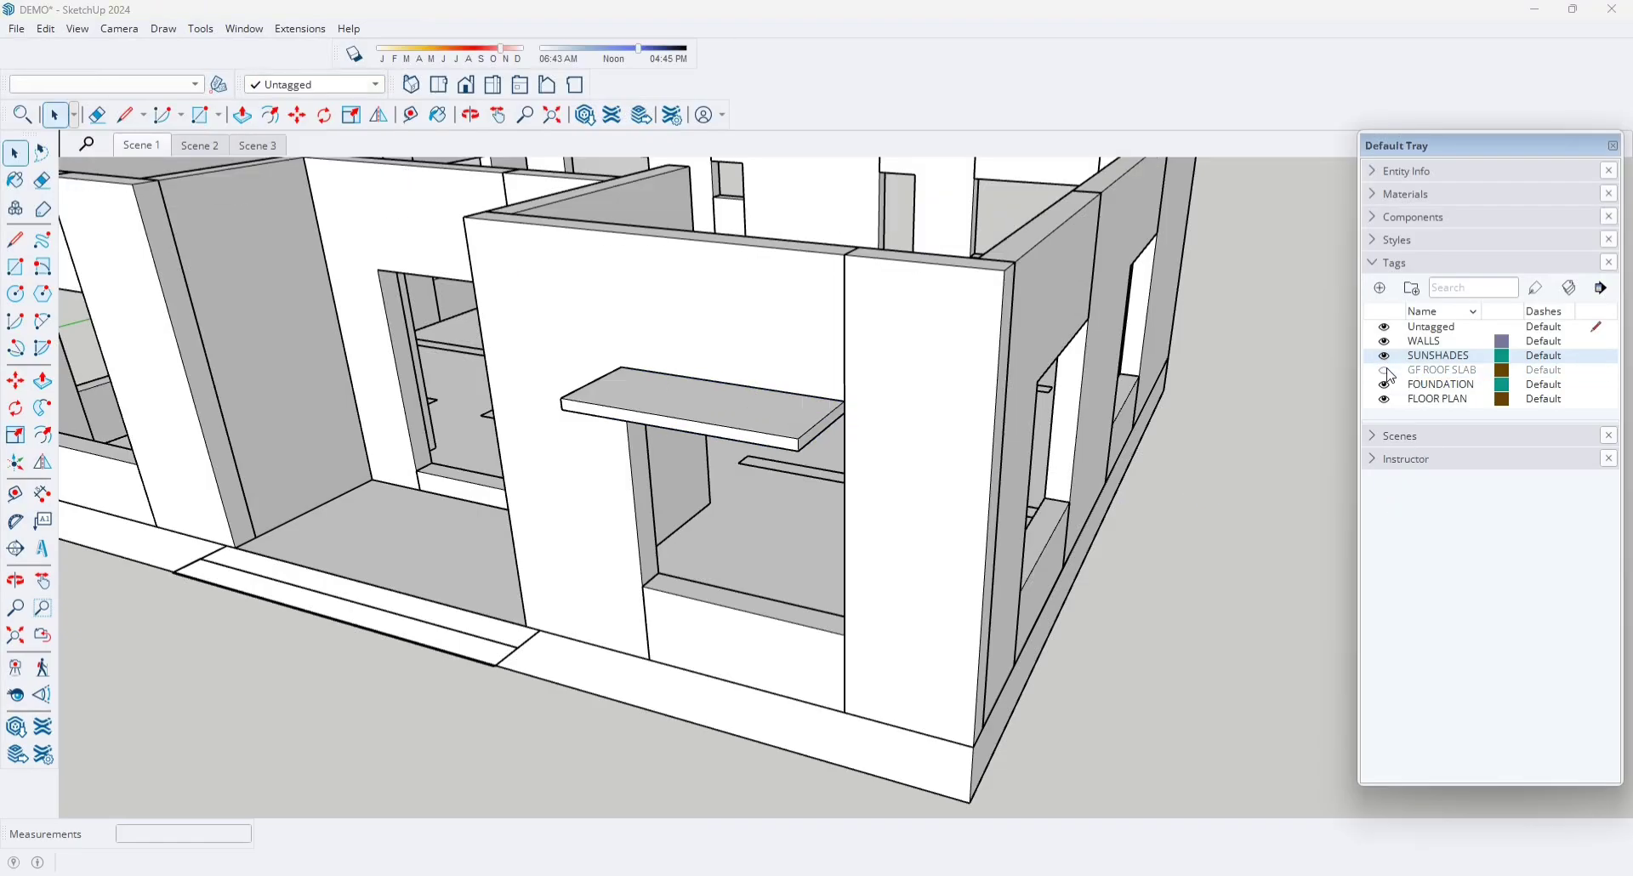
click(1385, 371)
- Examine the front window's sunshade and the window openings in the adjacent side wall
middle_drag(1256, 459, 465, 409)
scroll(699, 407, up, 5)
scroll(539, 335, down, 5)
scroll(524, 341, up, 6)
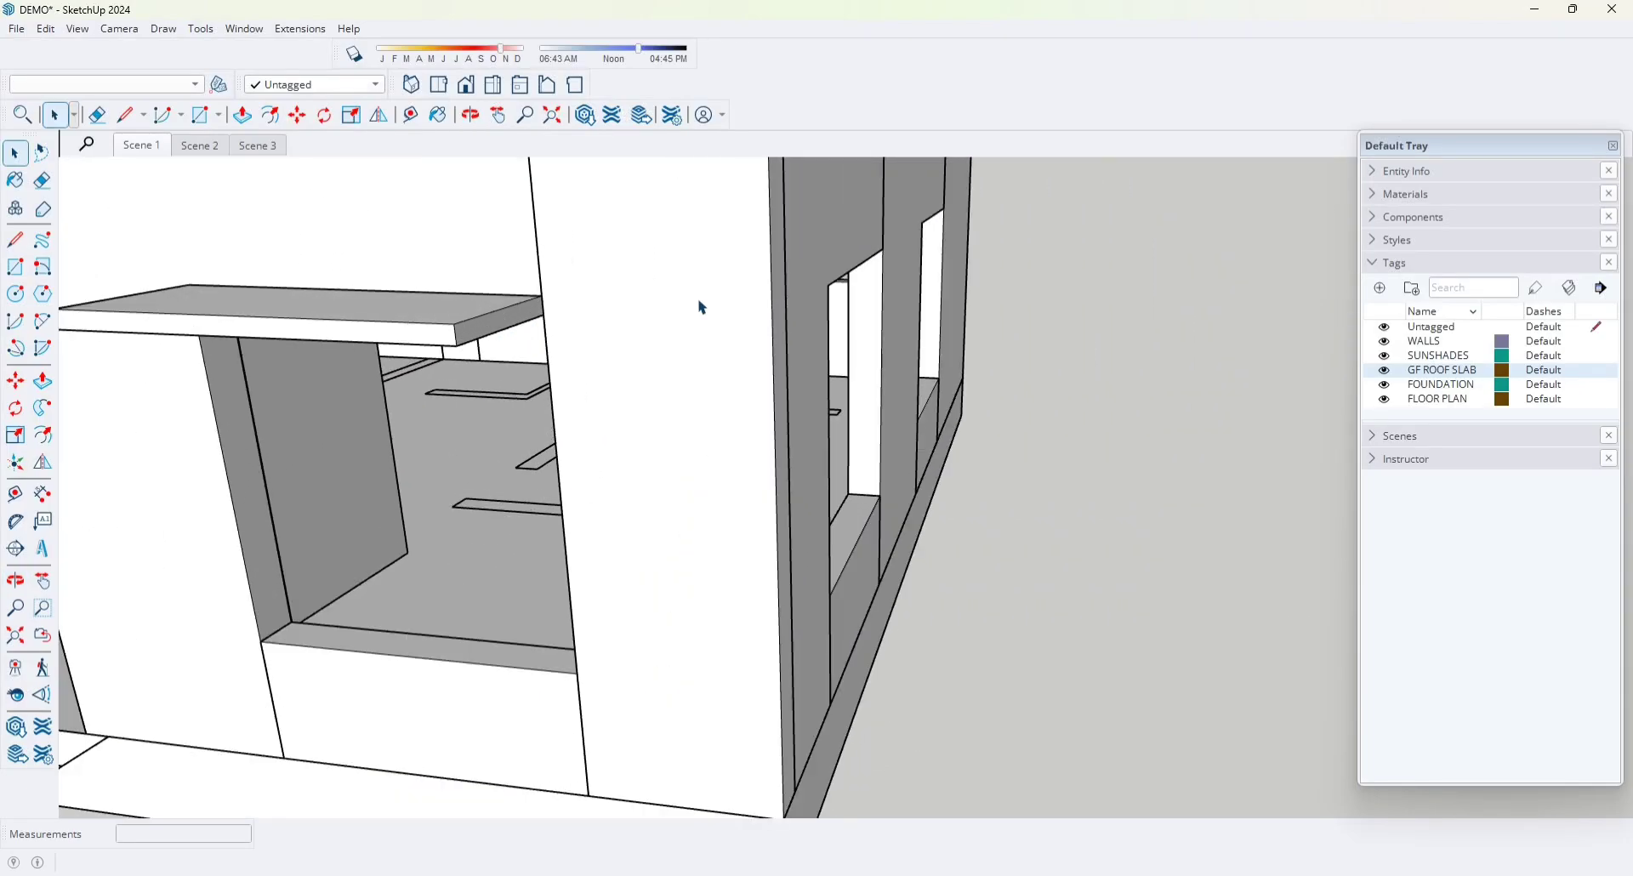
scroll(671, 365, down, 3)
mouse_move(671, 365)
middle_down()
mouse_move(514, 373)
mouse_move(576, 372)
mouse_move(565, 353)
mouse_move(647, 375)
middle_up()
scroll(506, 351, up, 4)
scroll(807, 432, down, 3)
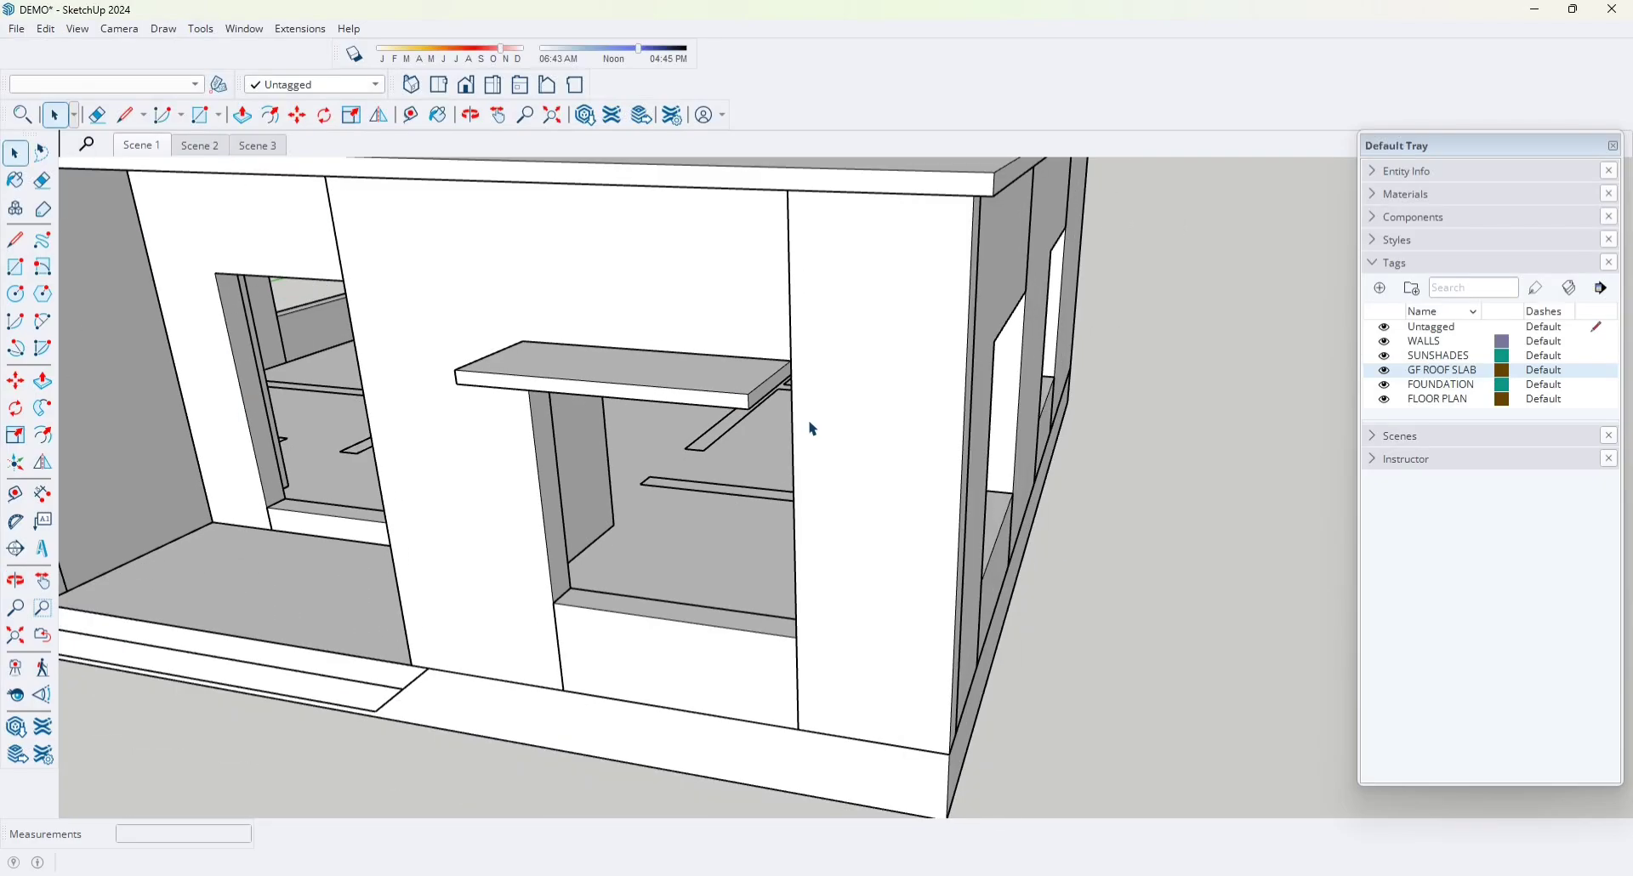
scroll(734, 408, up, 2)
middle_drag(734, 408, 548, 389)
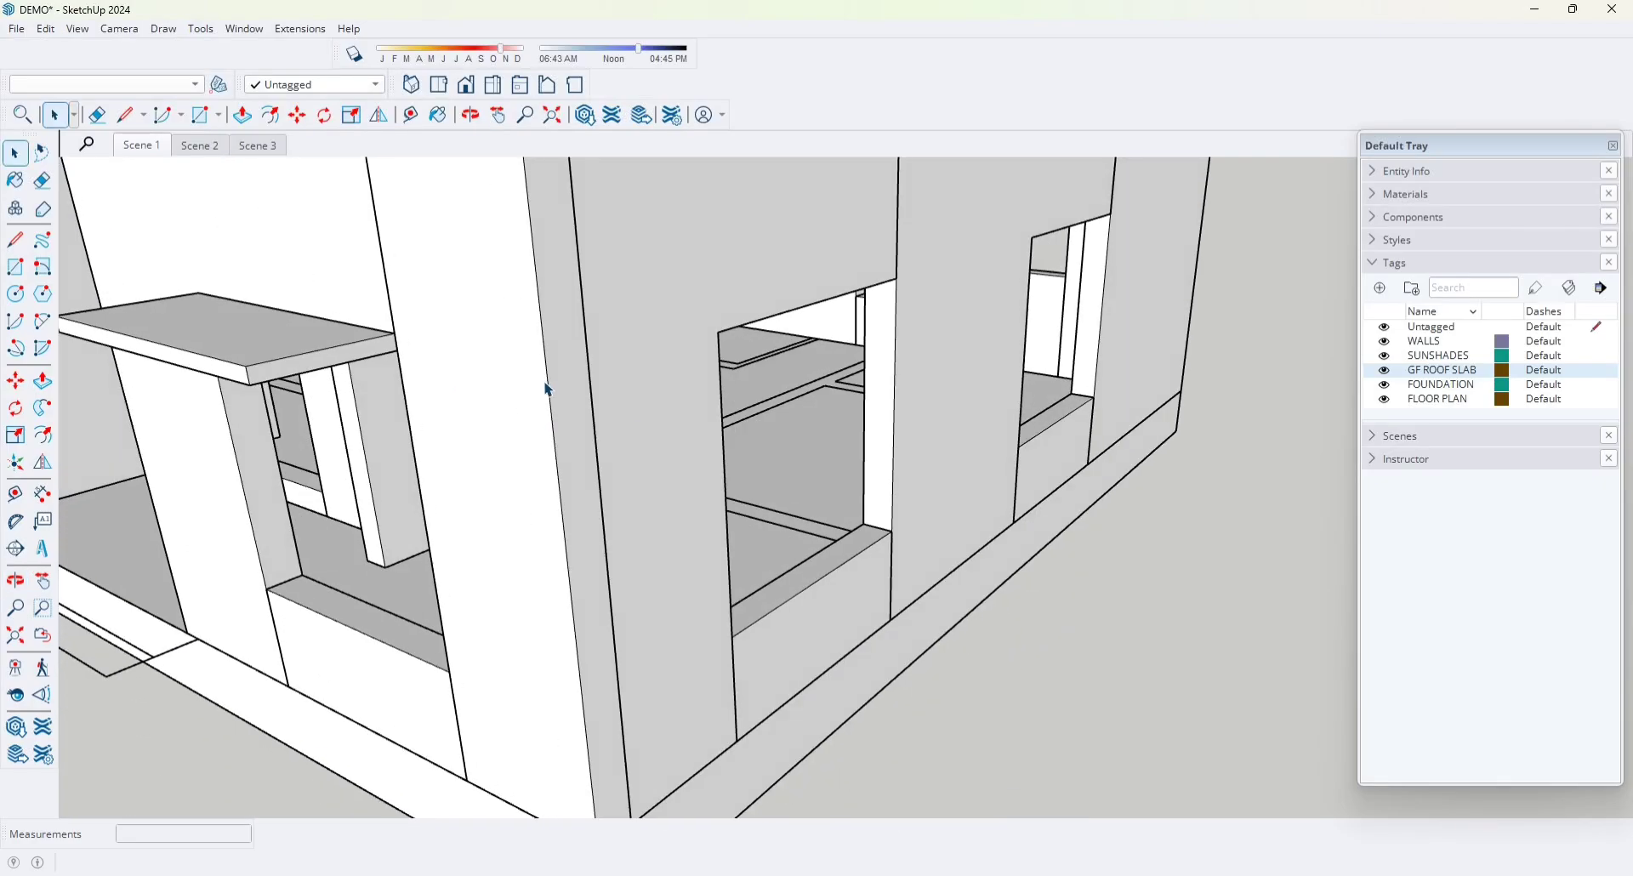
- Extend the front window sunshade's end face nearest the house corner outward by about 87.5 cm with Push/Pull
double_click(343, 362)
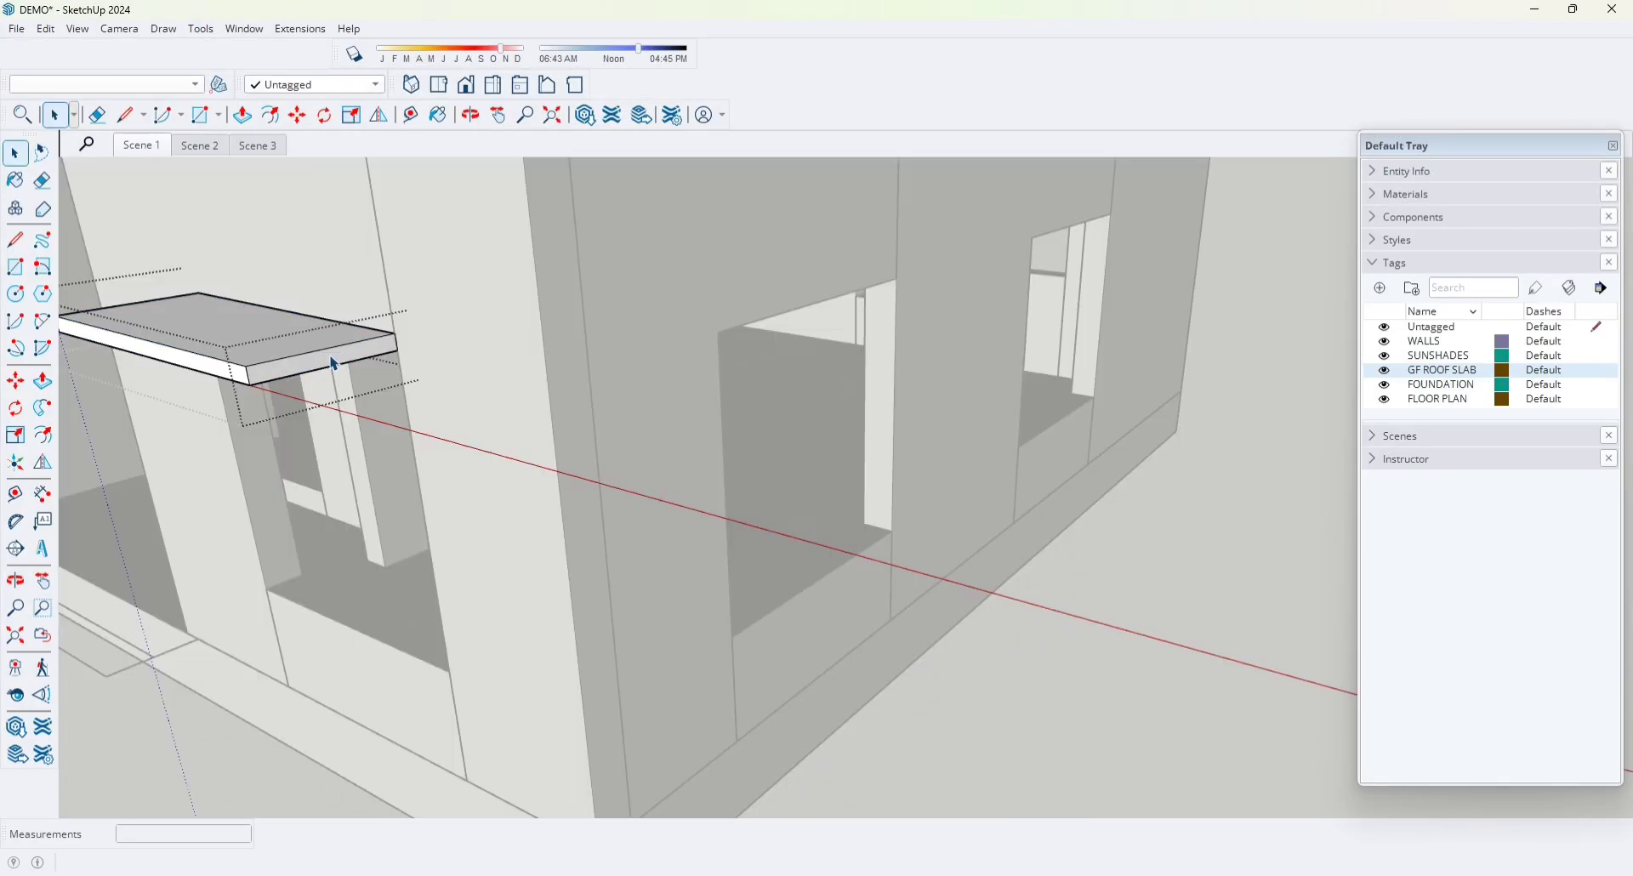
click(323, 366)
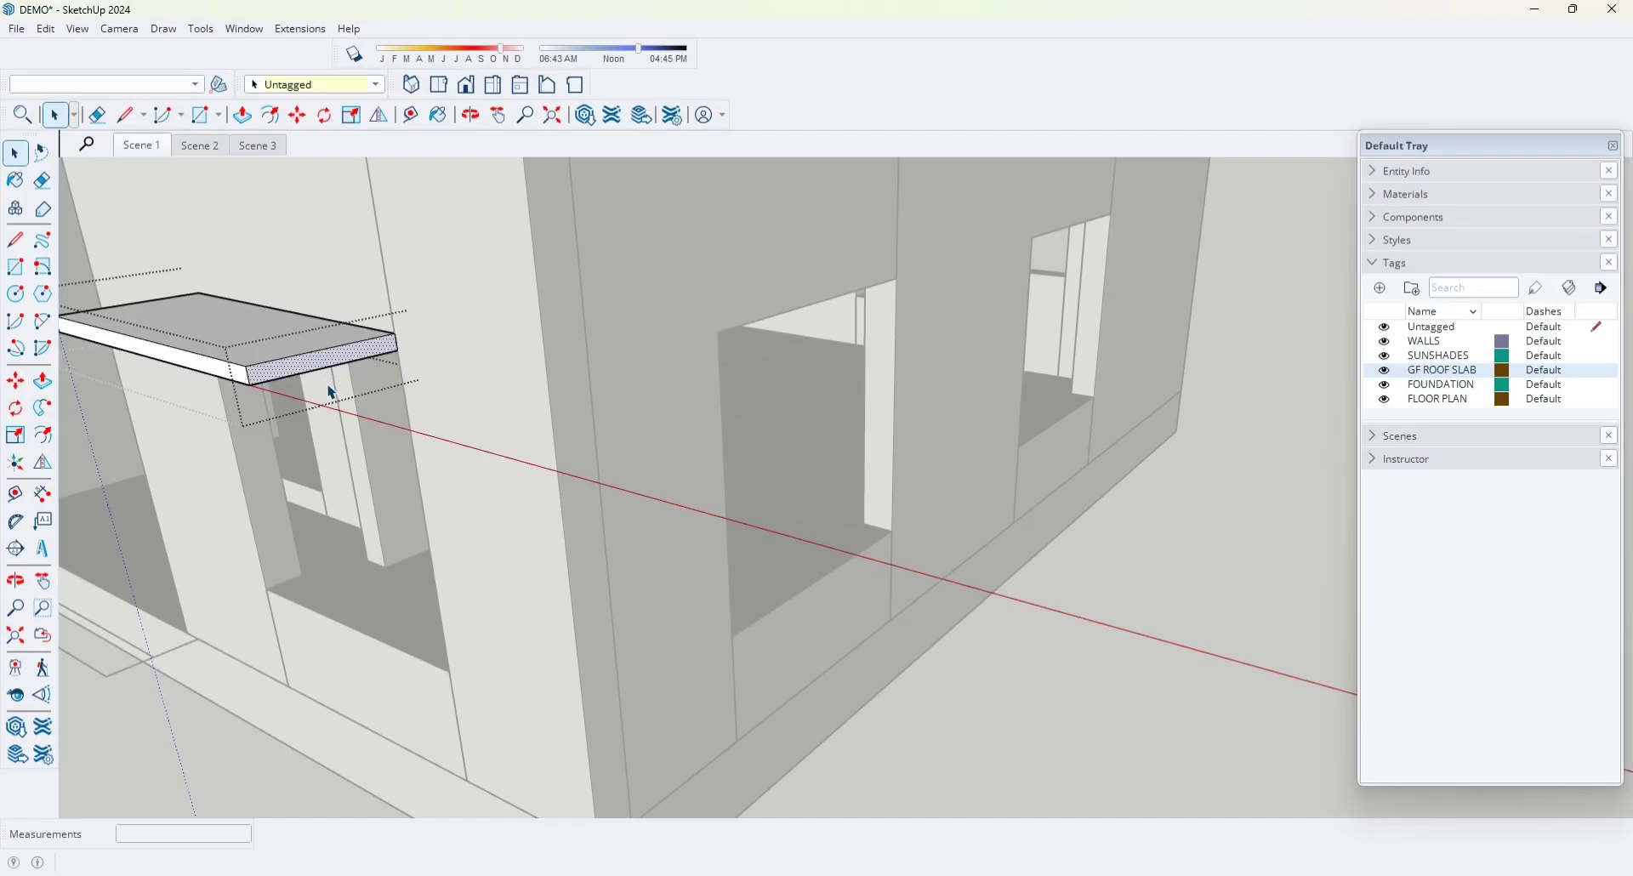
key(p)
click(351, 345)
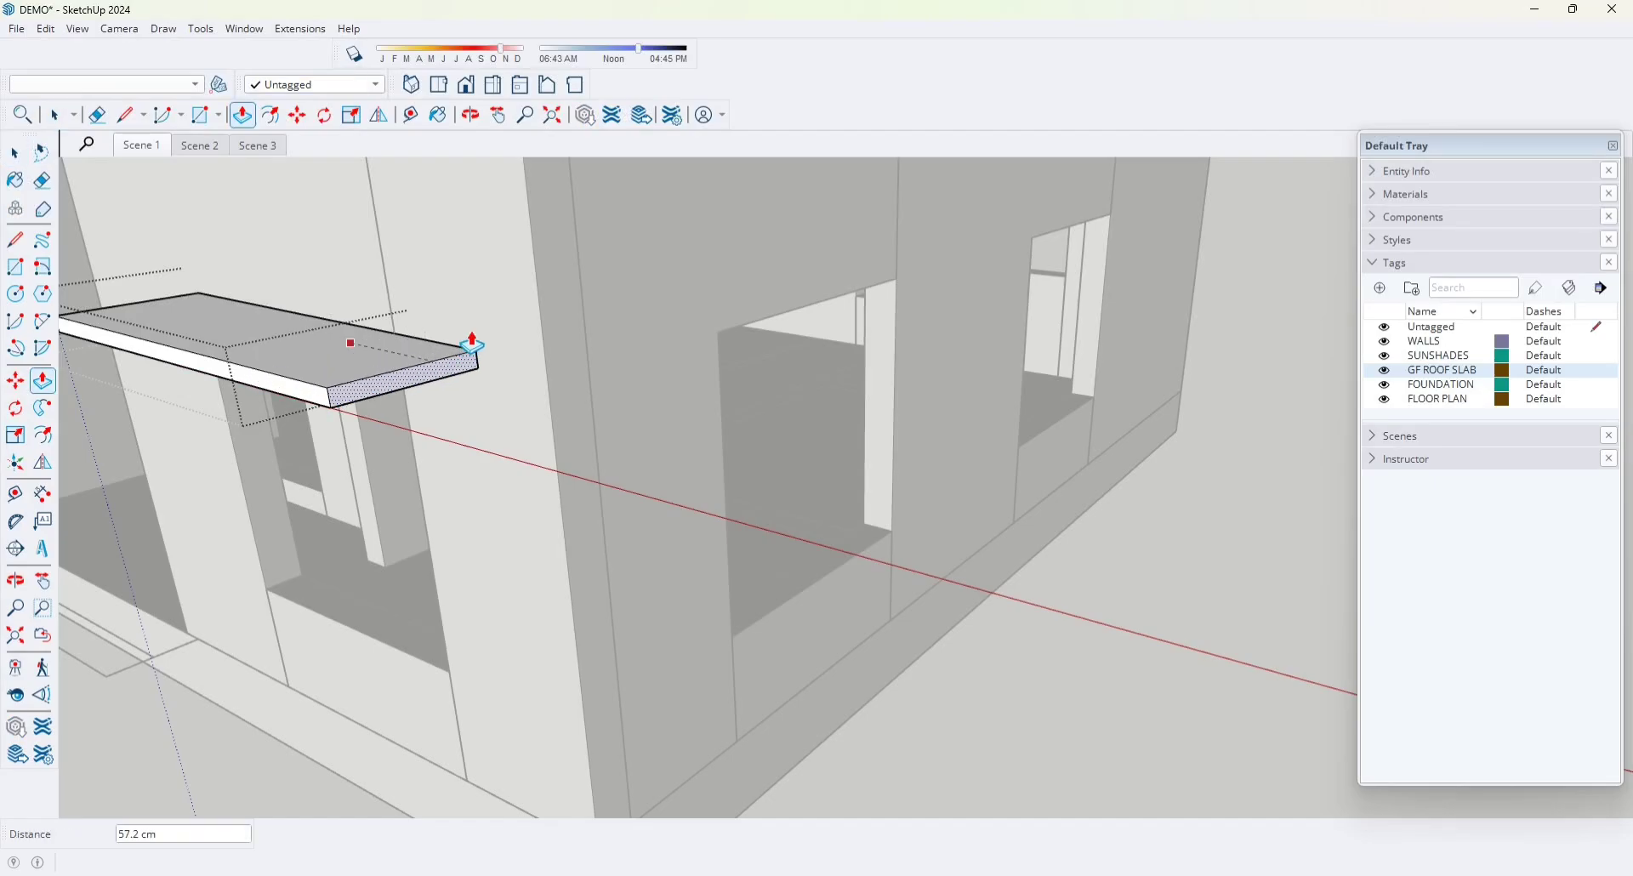
click(551, 375)
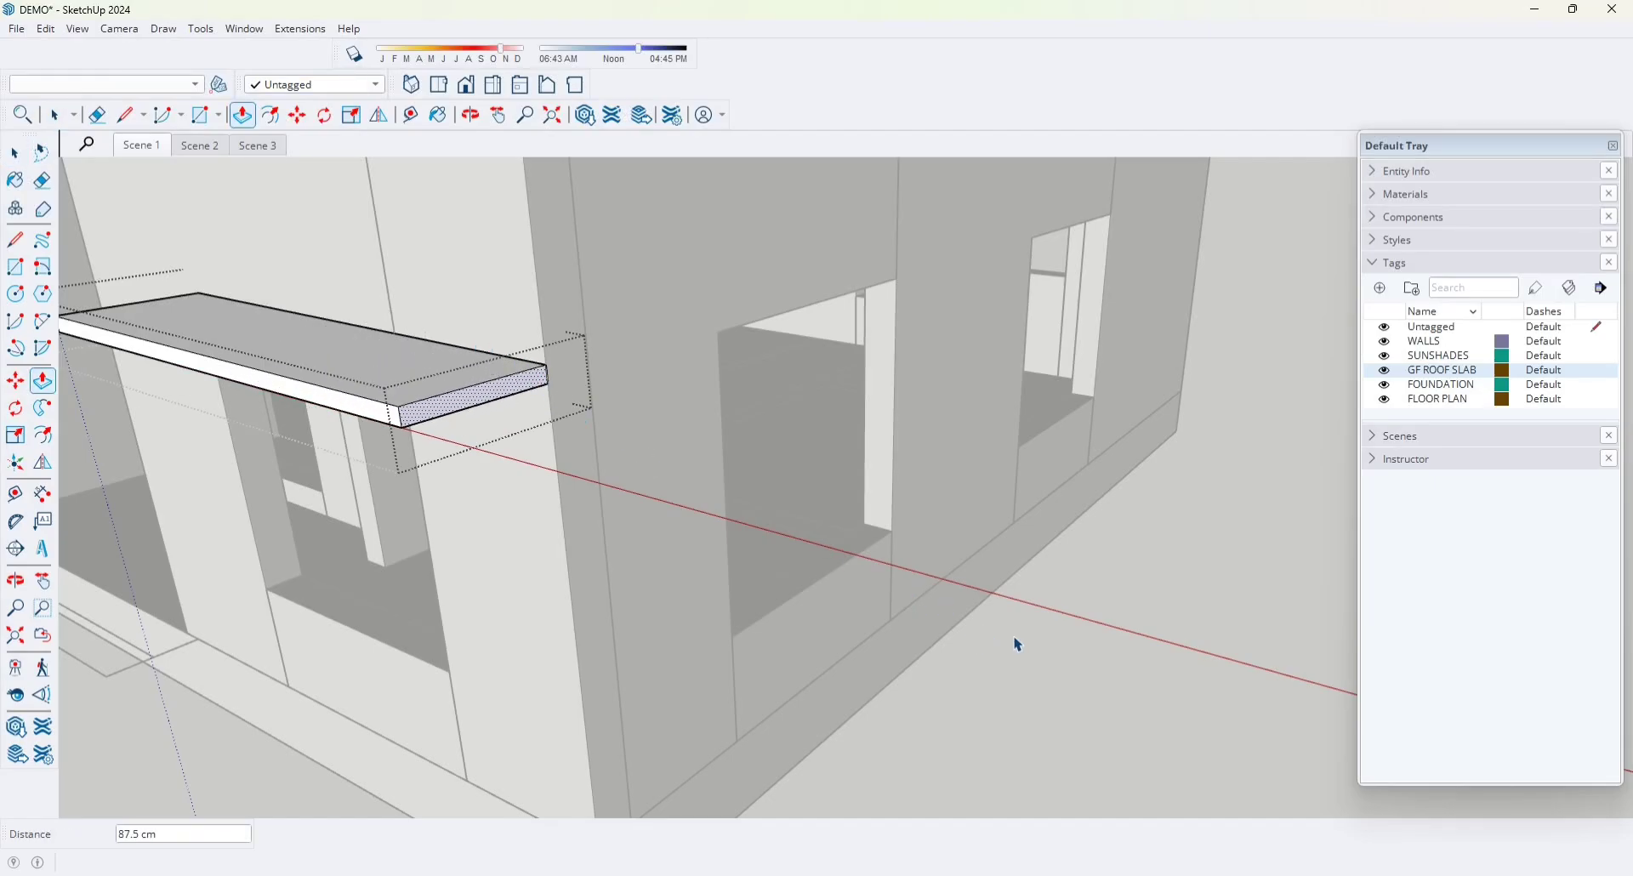
- Extend the opposite end face of the front window's sunshade outward by 20 cm with Push/Pull
key(shift+x)
scroll(1029, 642, down, 5)
scroll(1063, 451, up, 10)
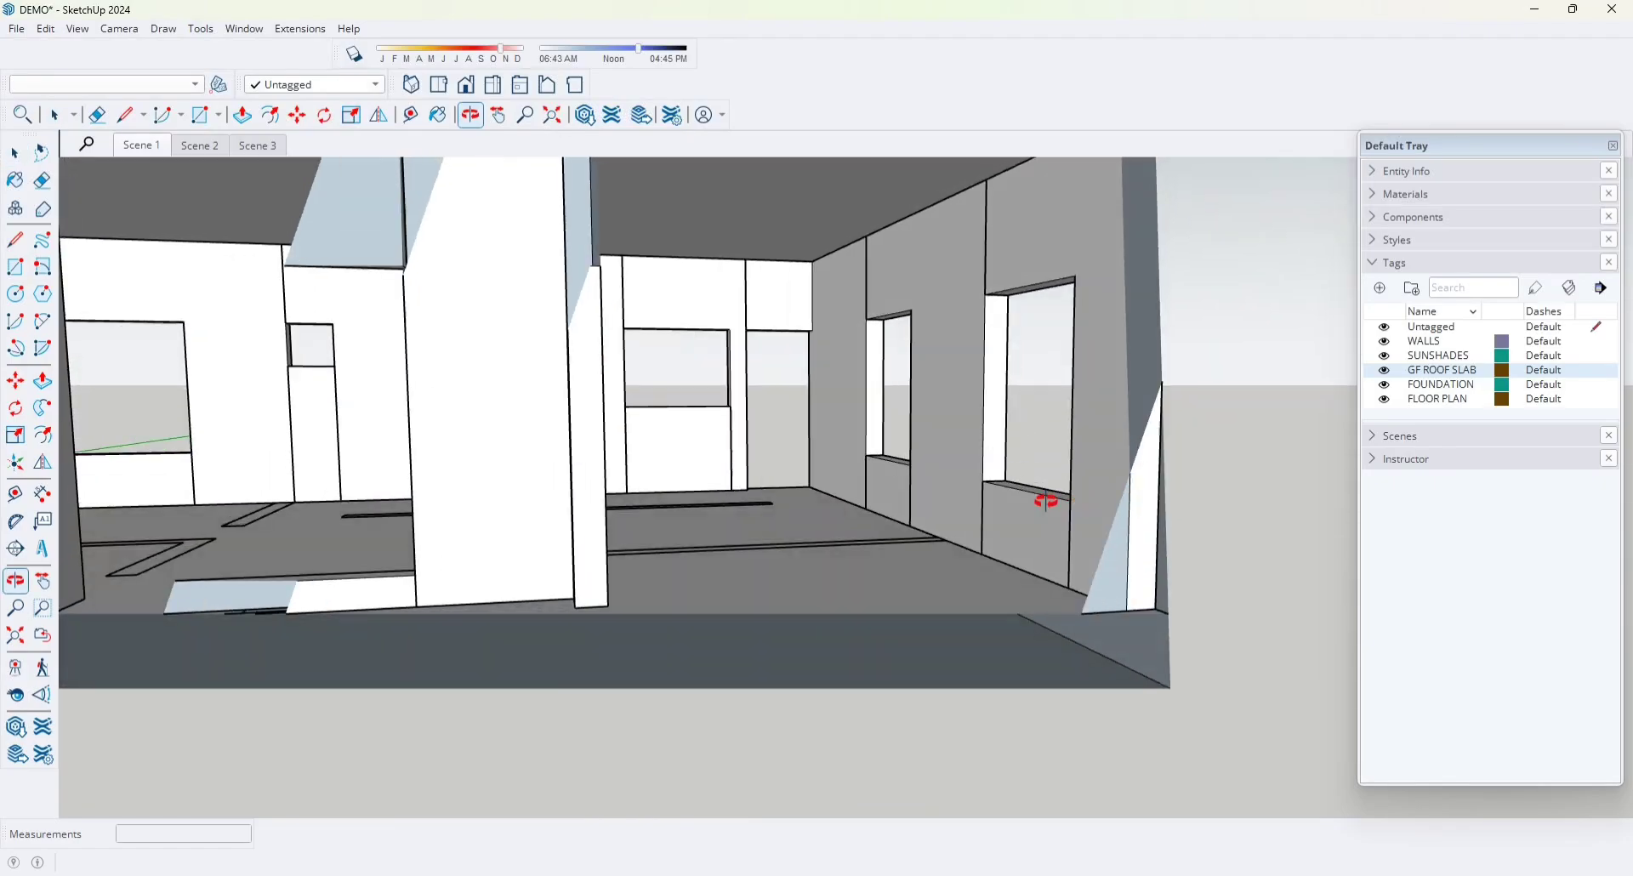
scroll(1046, 502, down, 10)
key(space)
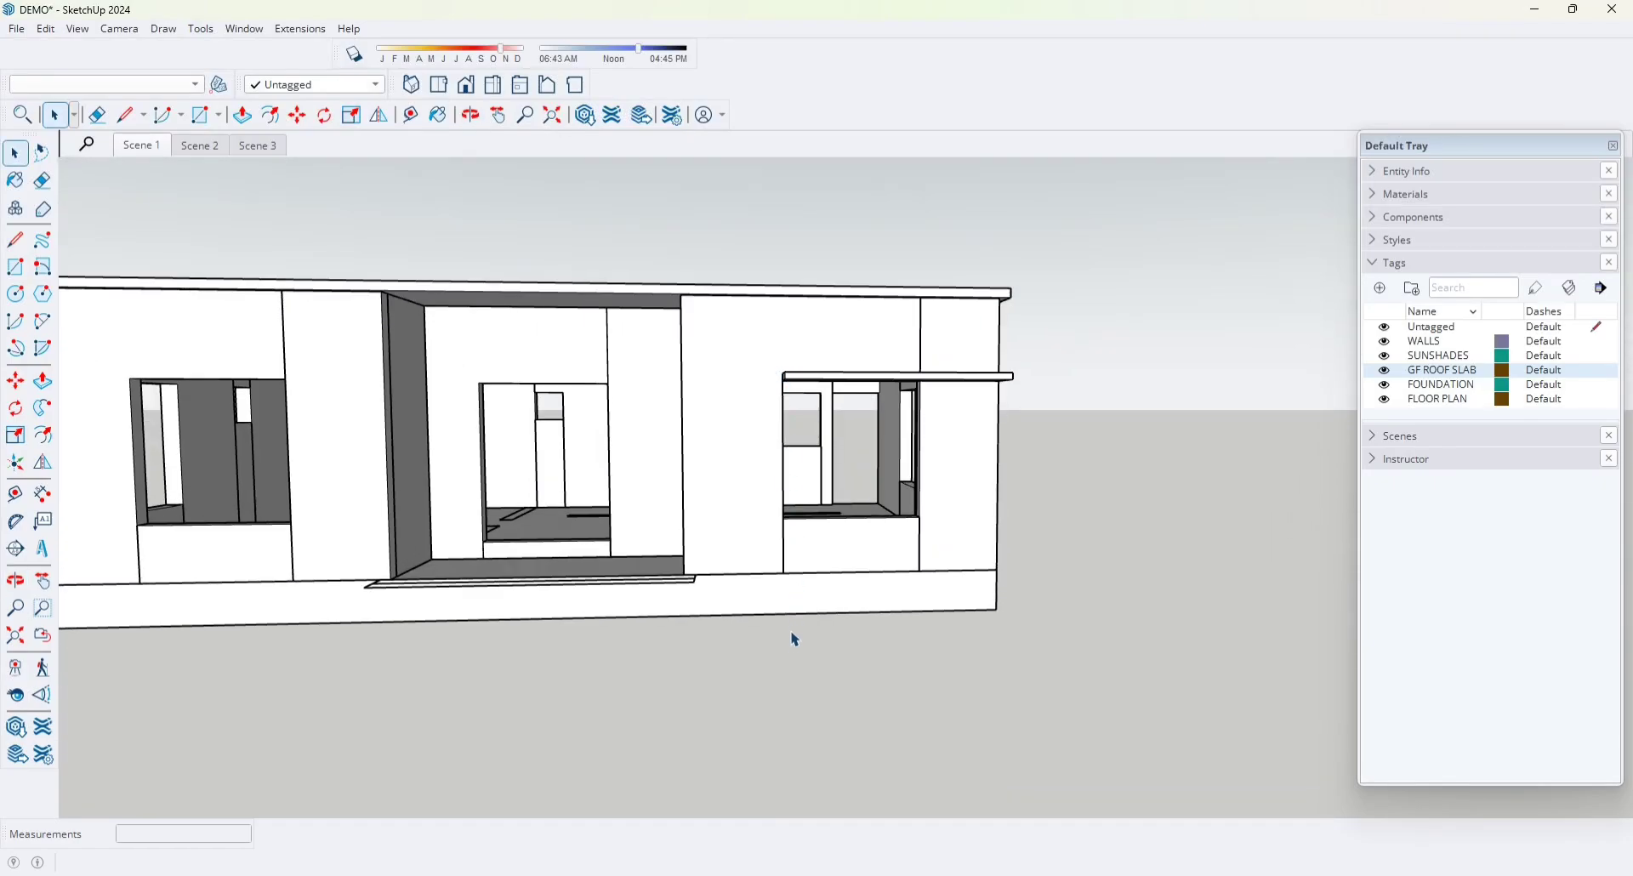
middle_drag(796, 469, 834, 466)
scroll(870, 484, up, 5)
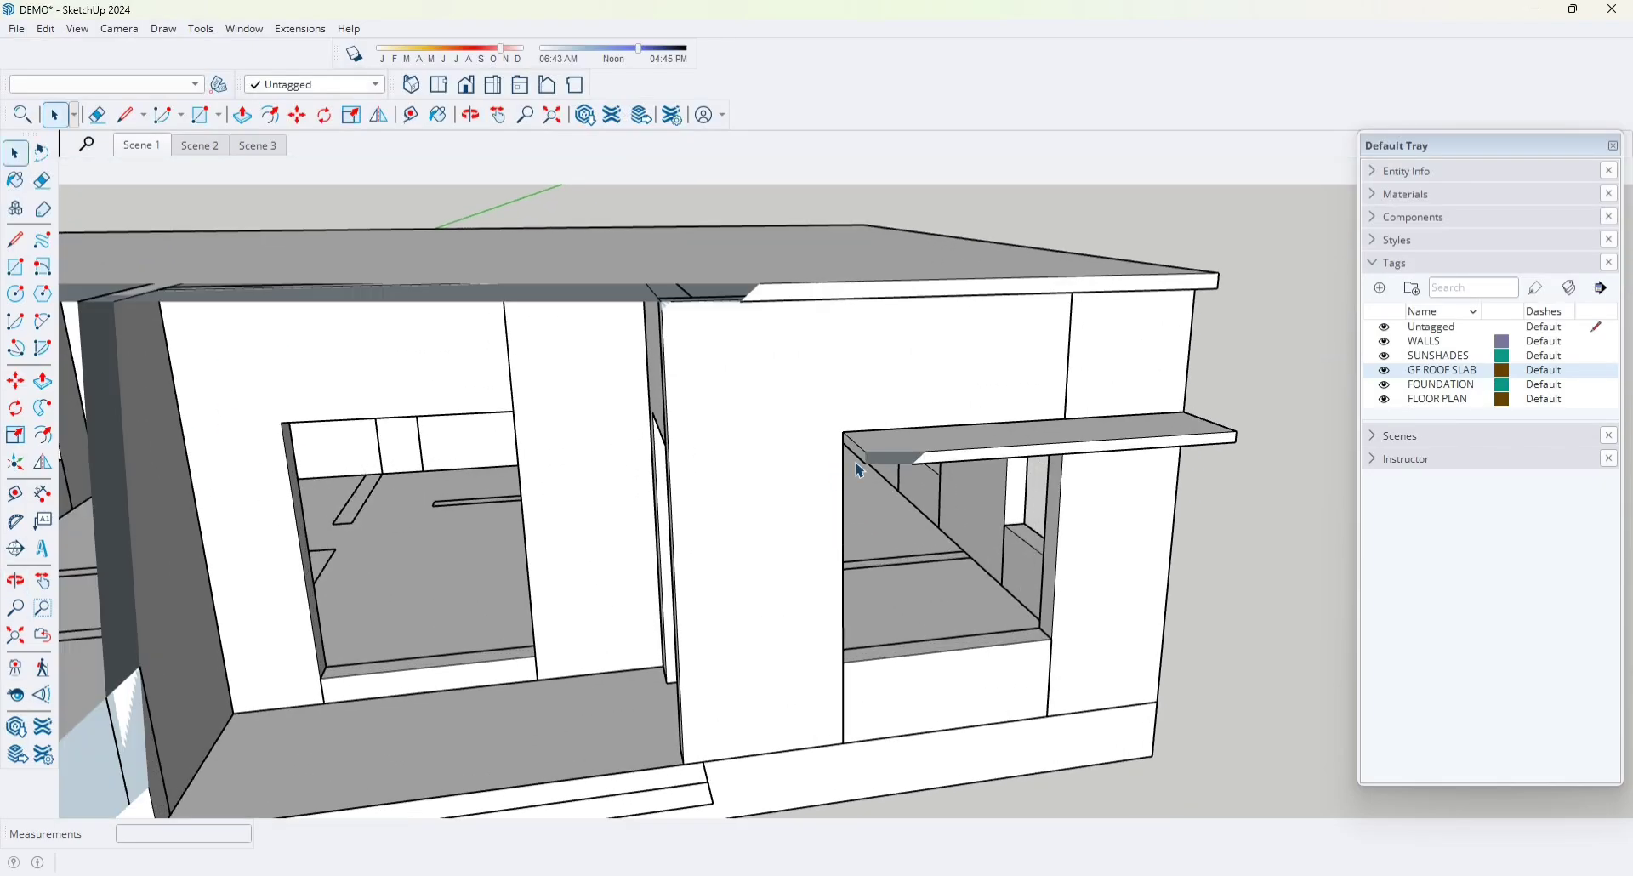
scroll(869, 484, down, 2)
scroll(766, 464, up, 10)
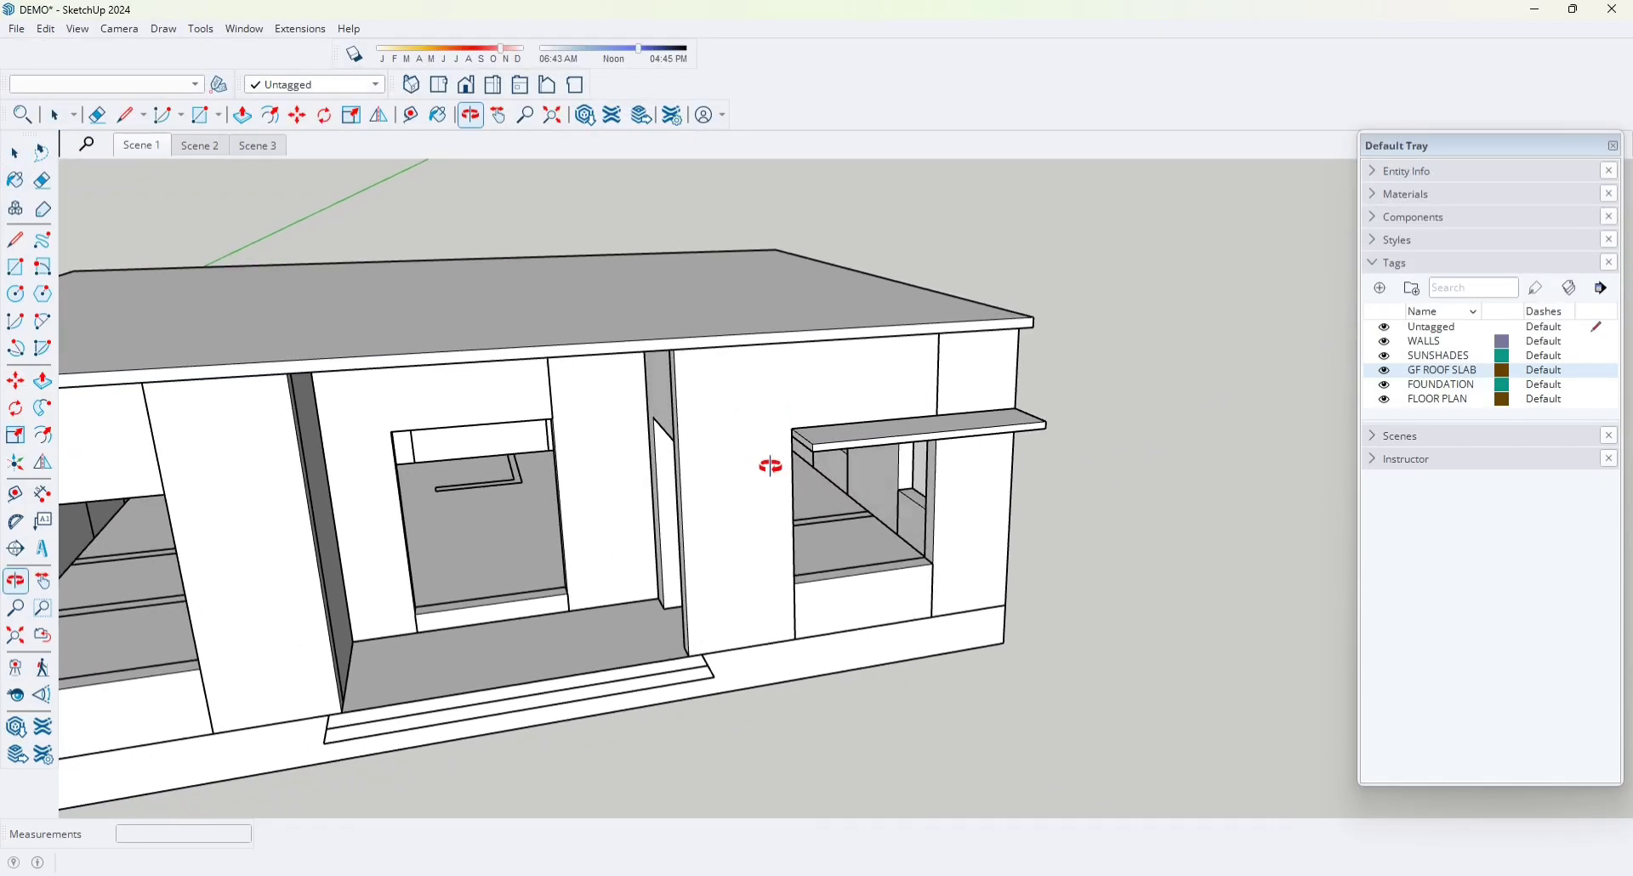
key(space)
scroll(812, 448, down, 1)
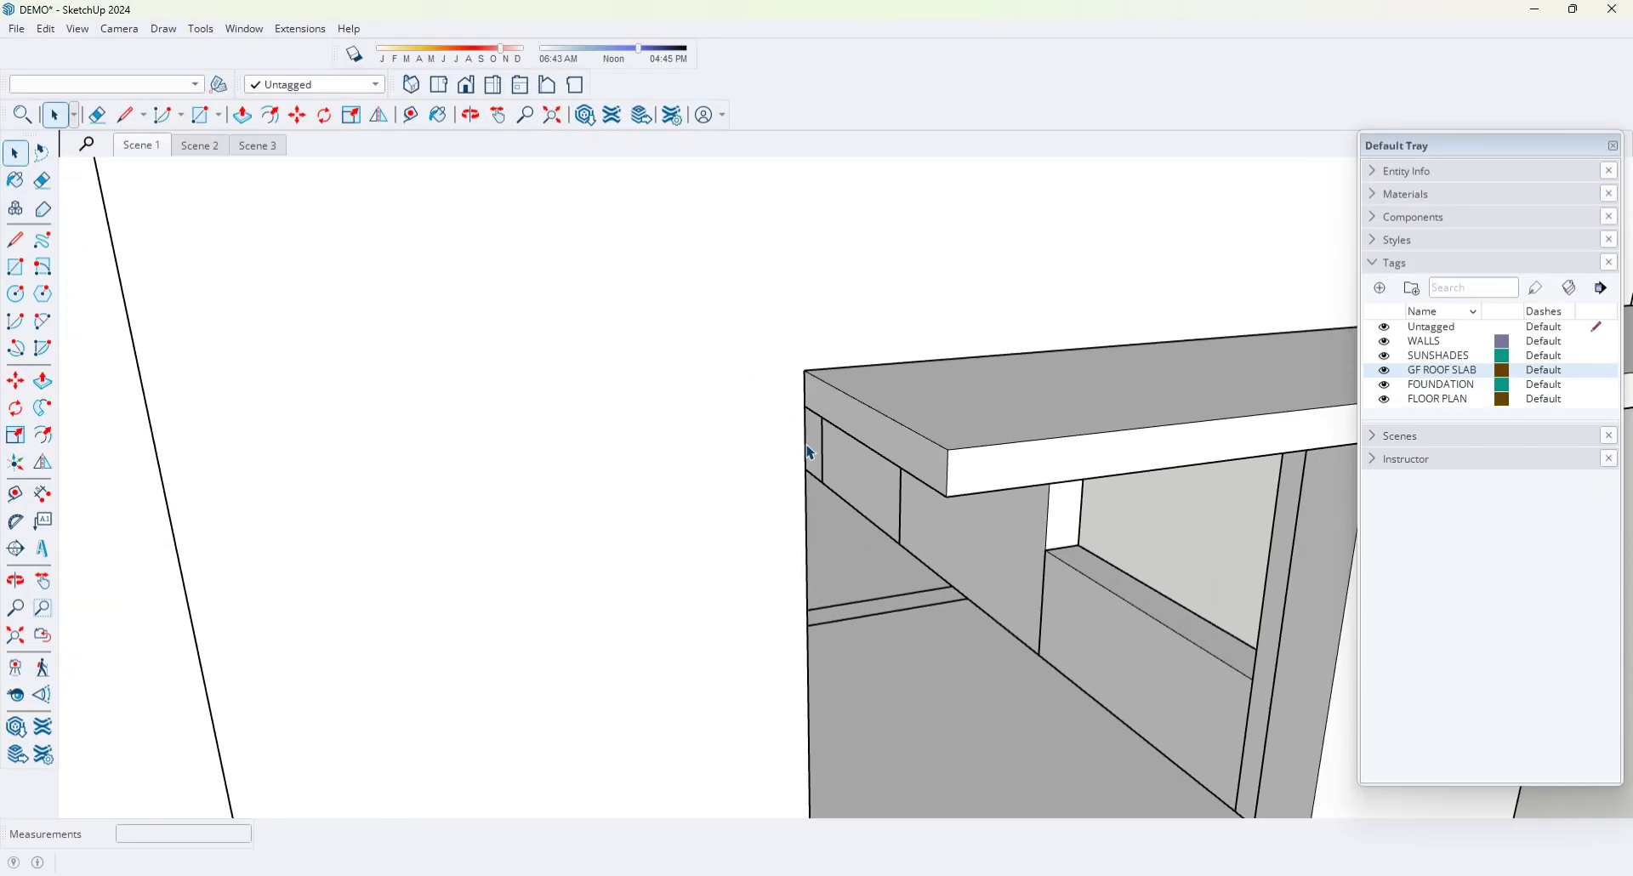
double_click(866, 443)
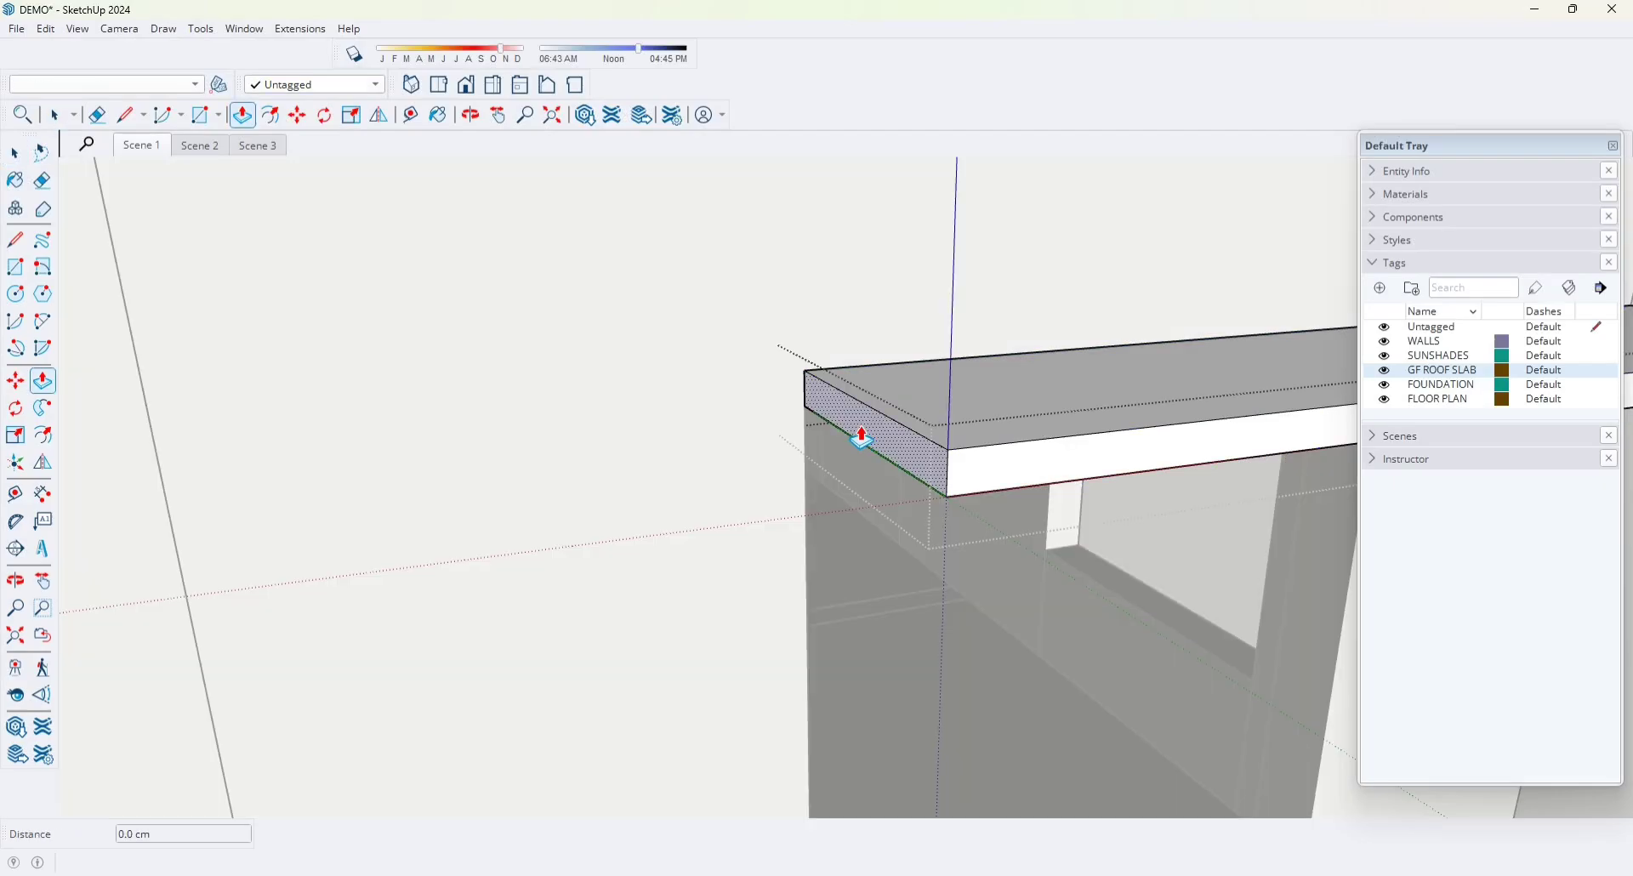
drag(863, 425, 717, 470)
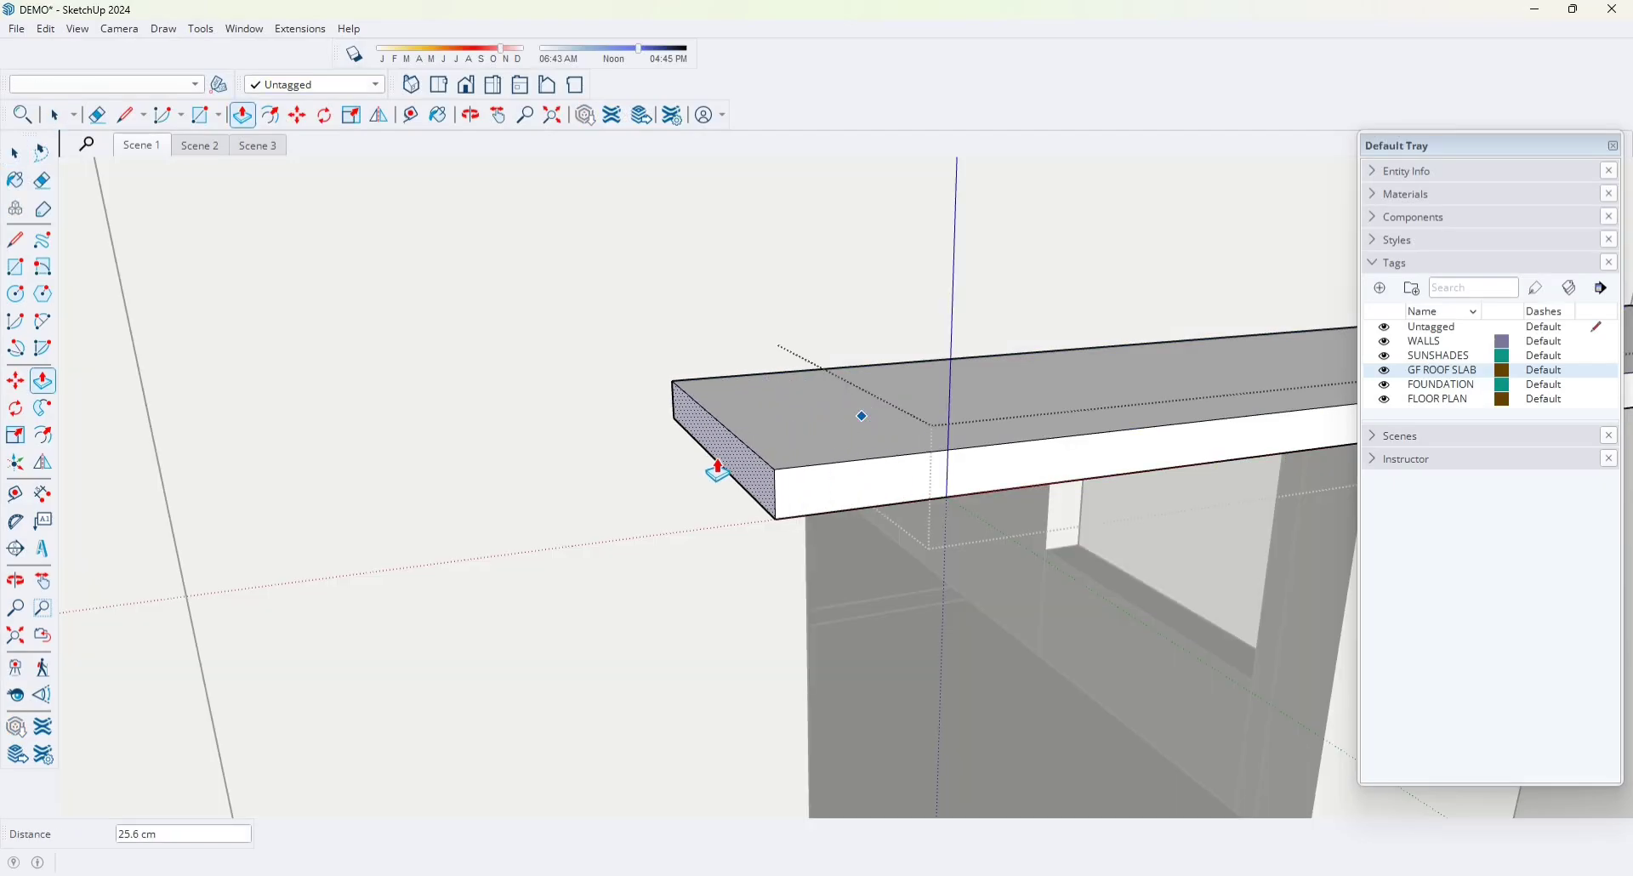
key(Return)
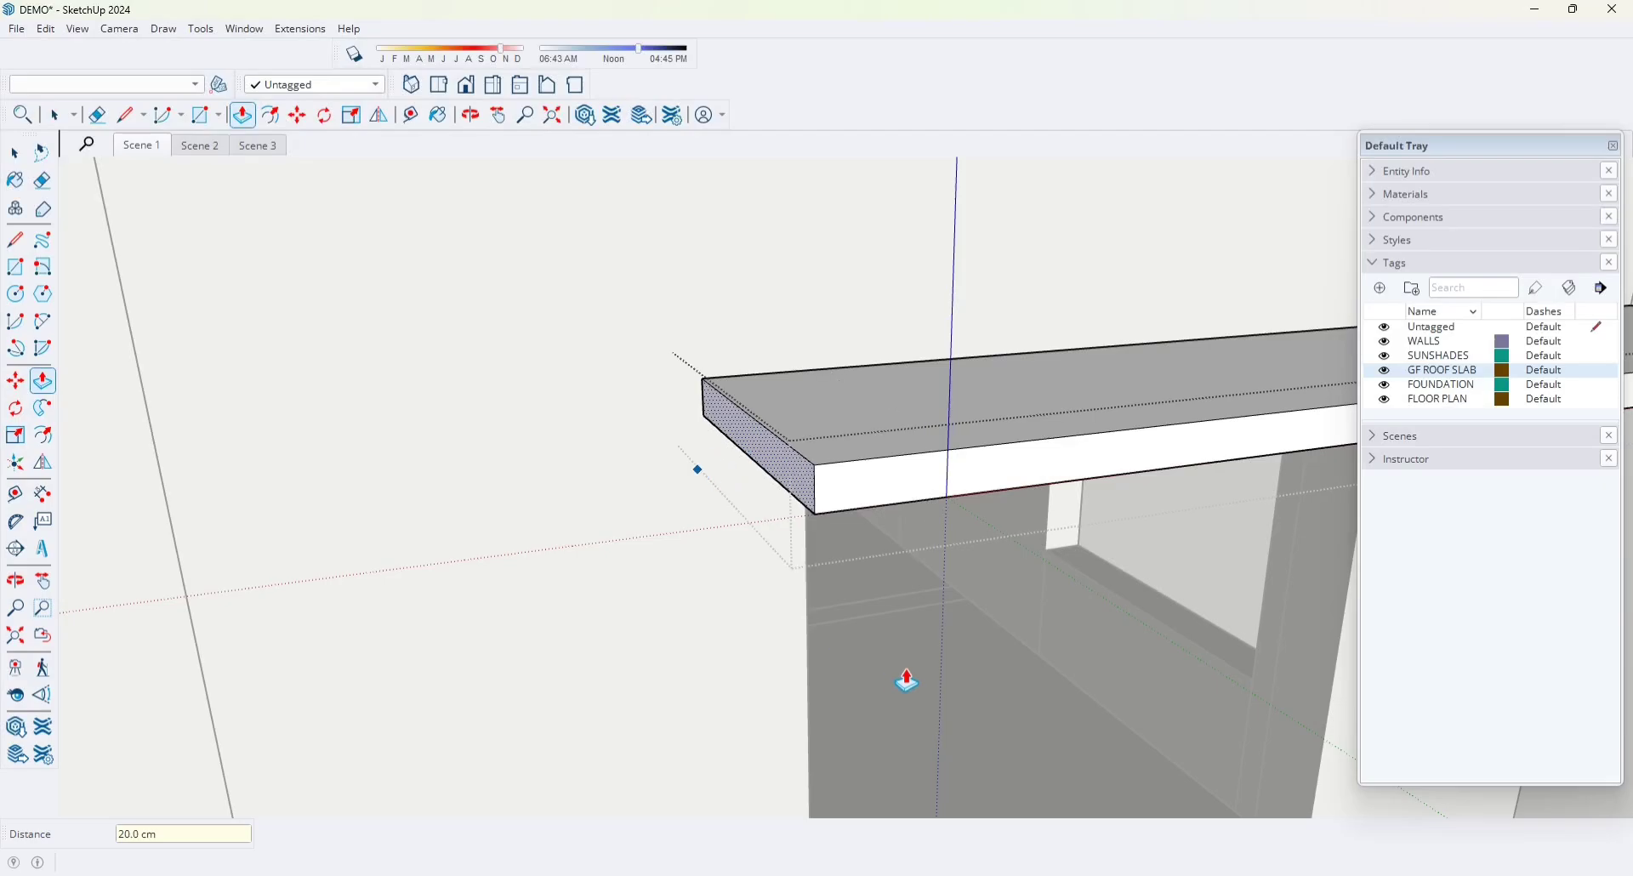
- Draw a rectangle on the sunshade's underside covering the 20 cm overhang beside the window
scroll(860, 547, down, 10)
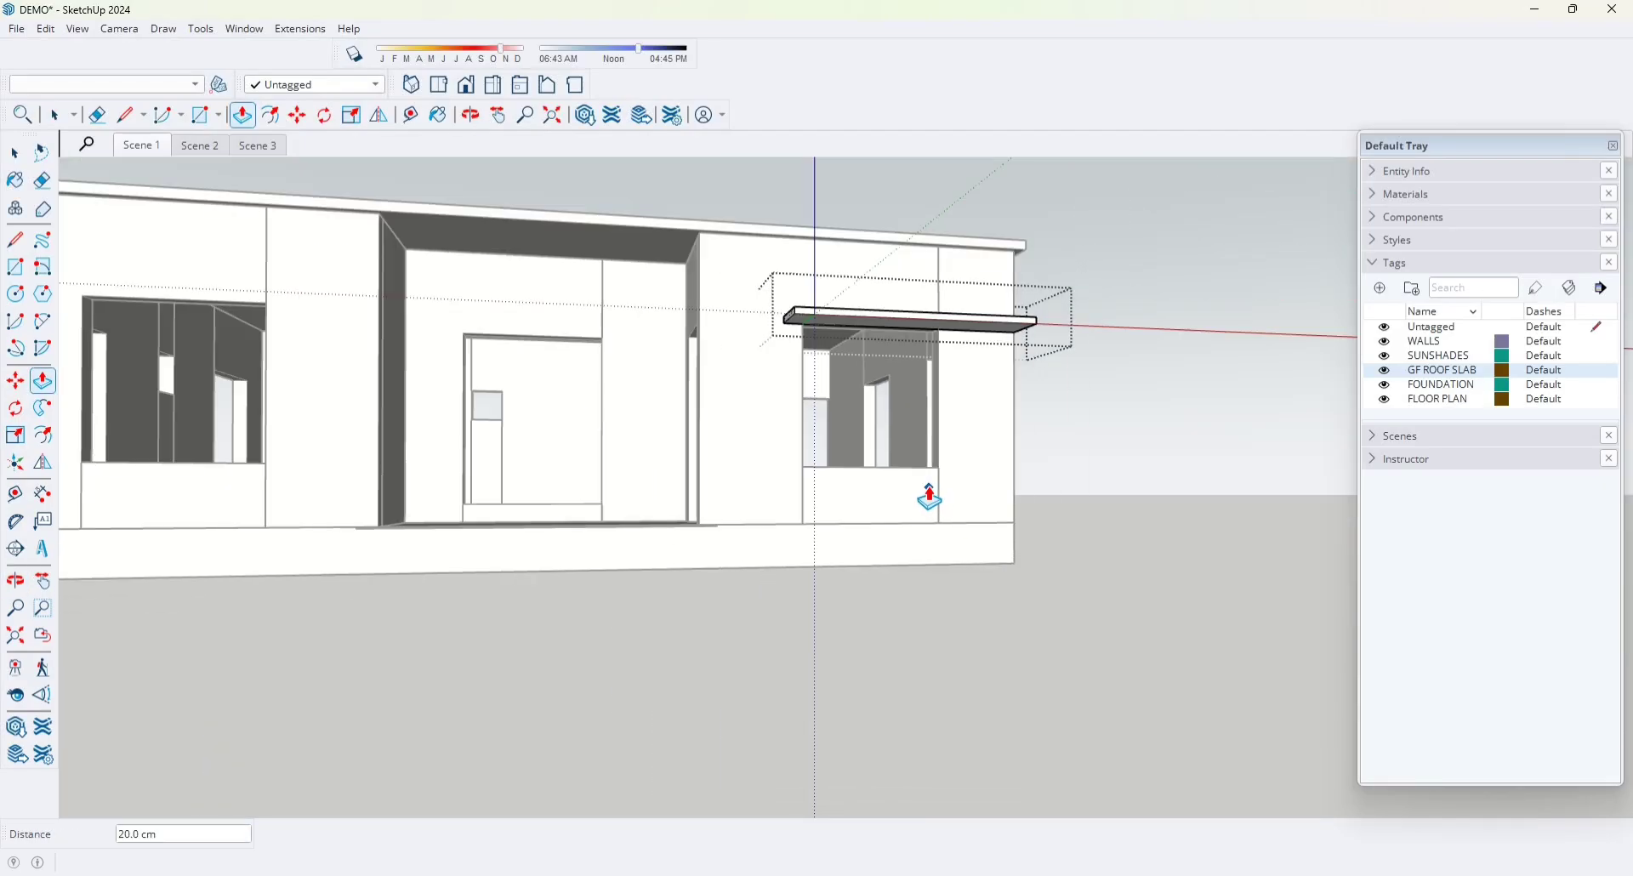
middle_drag(930, 497, 842, 496)
scroll(730, 362, up, 5)
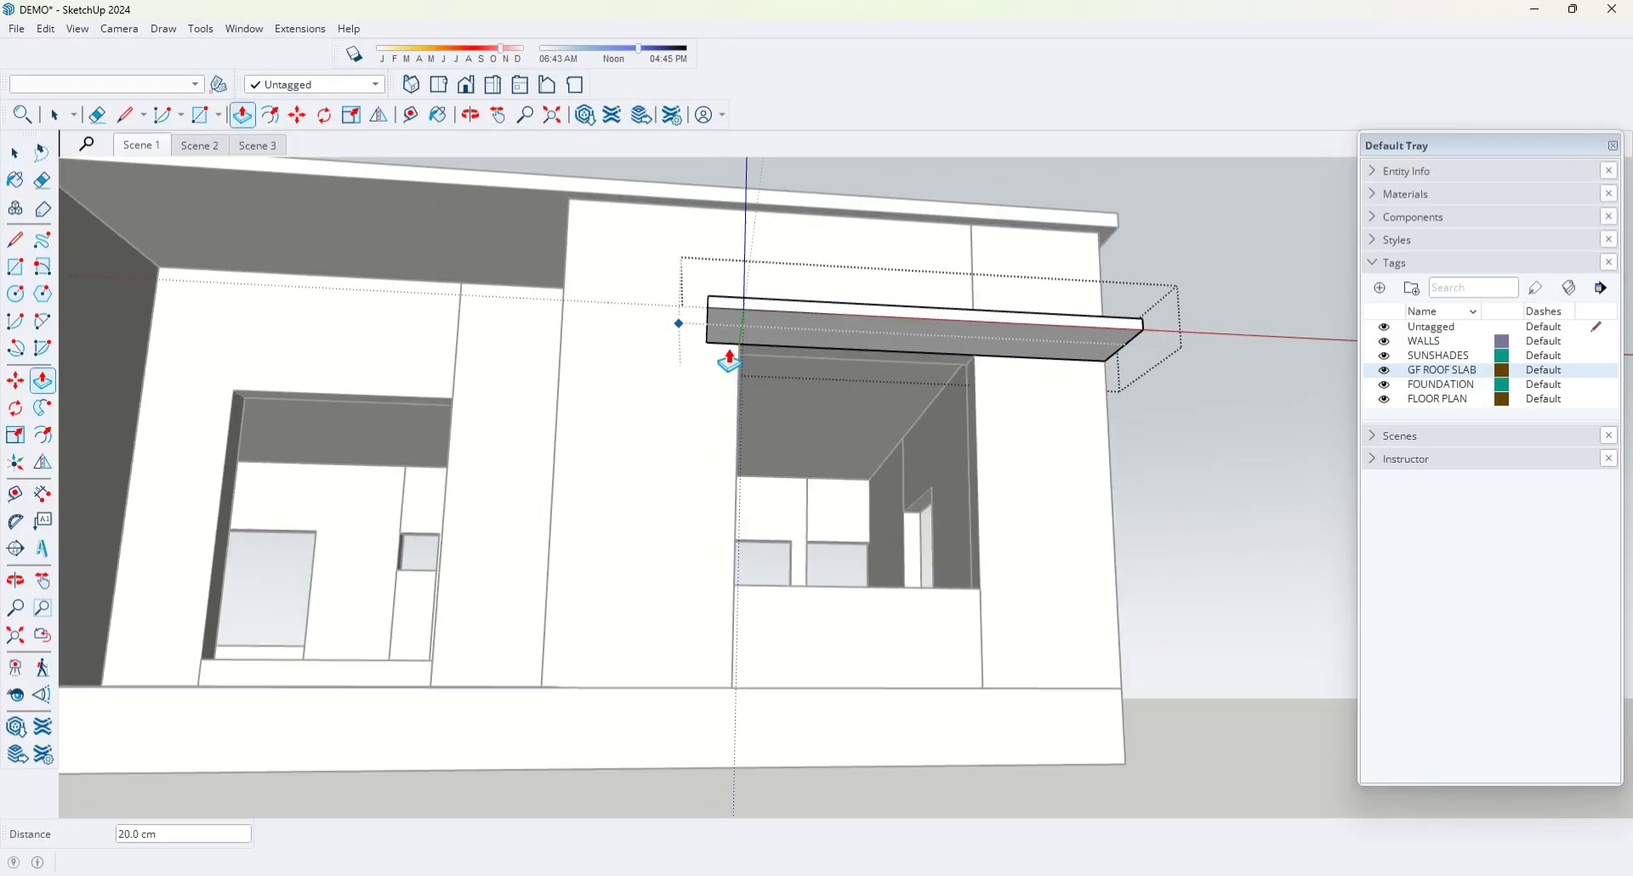
scroll(730, 361, up, 3)
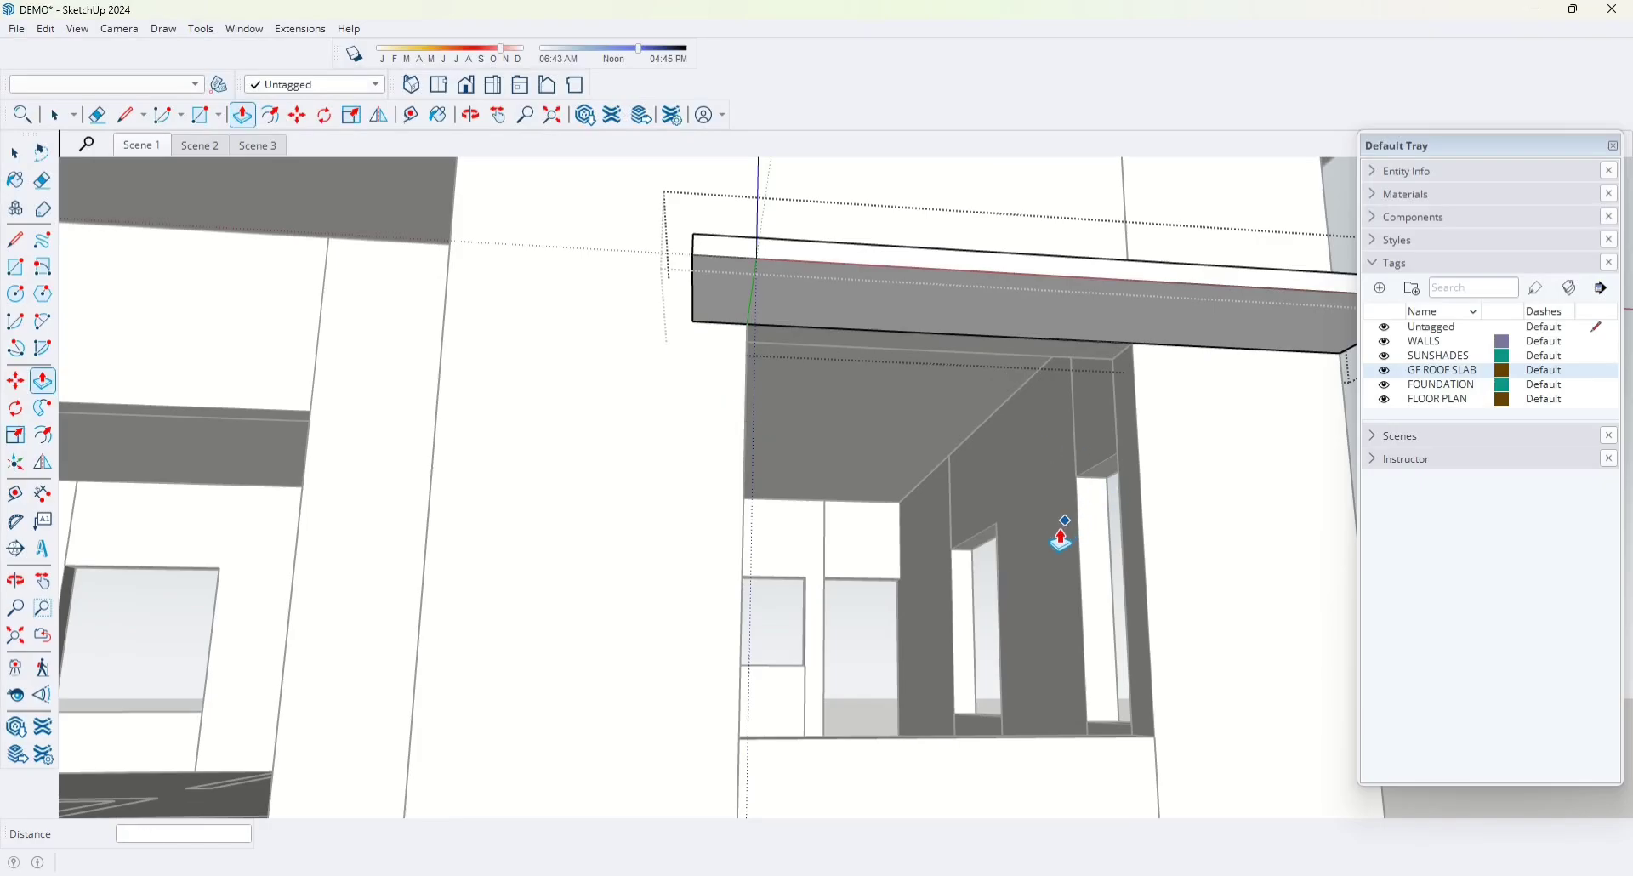
scroll(929, 477, down, 10)
scroll(860, 431, up, 10)
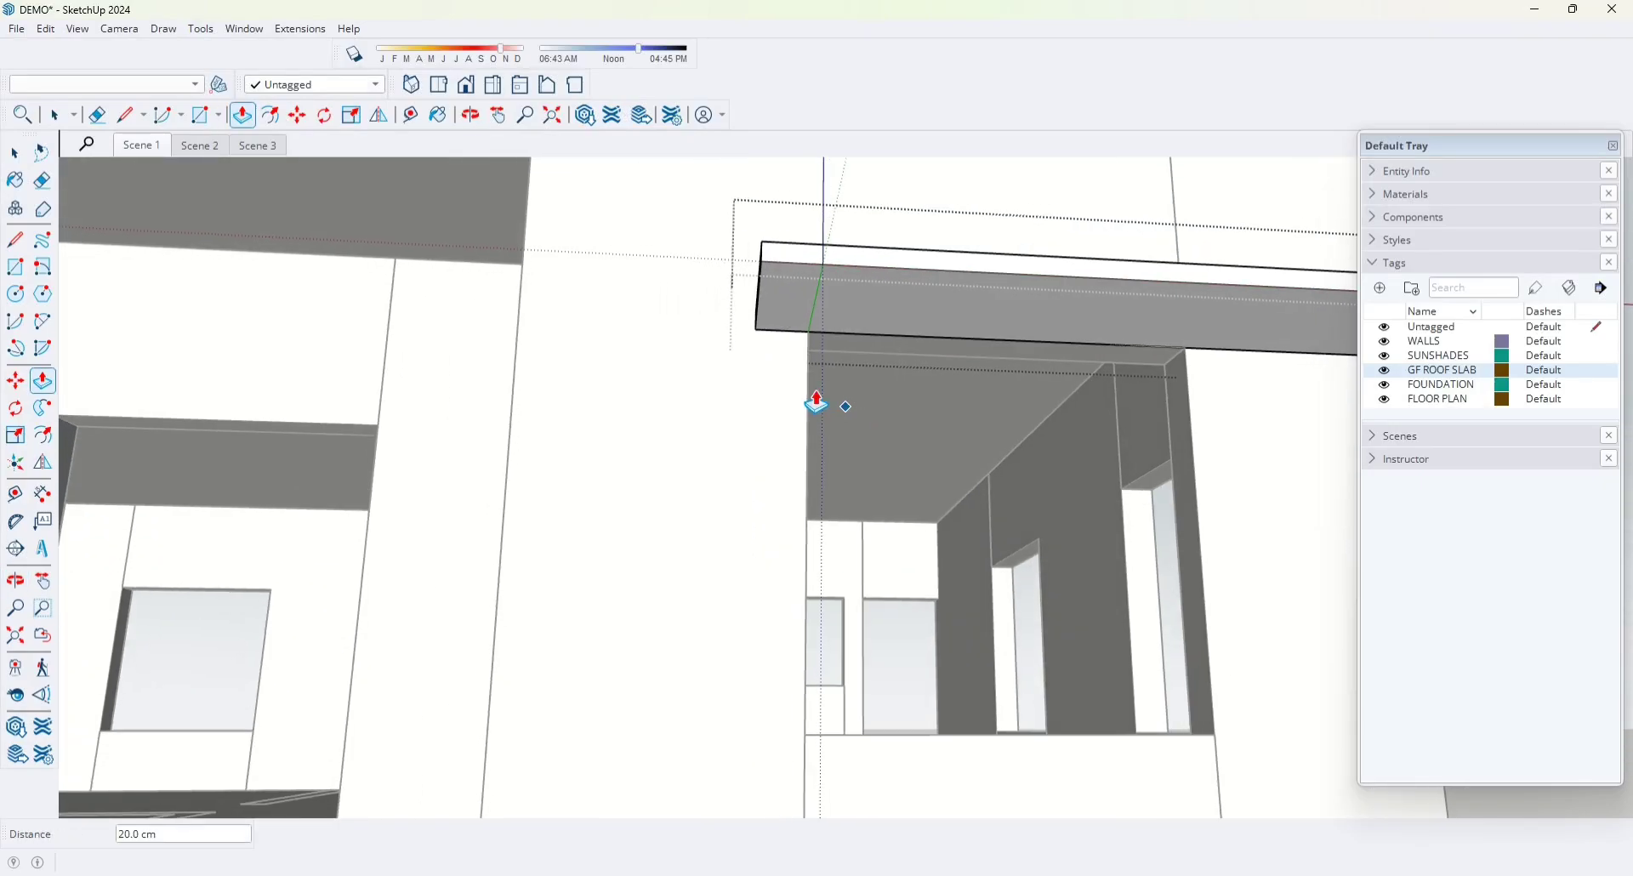
key(space)
click(802, 300)
scroll(1042, 541, down, 10)
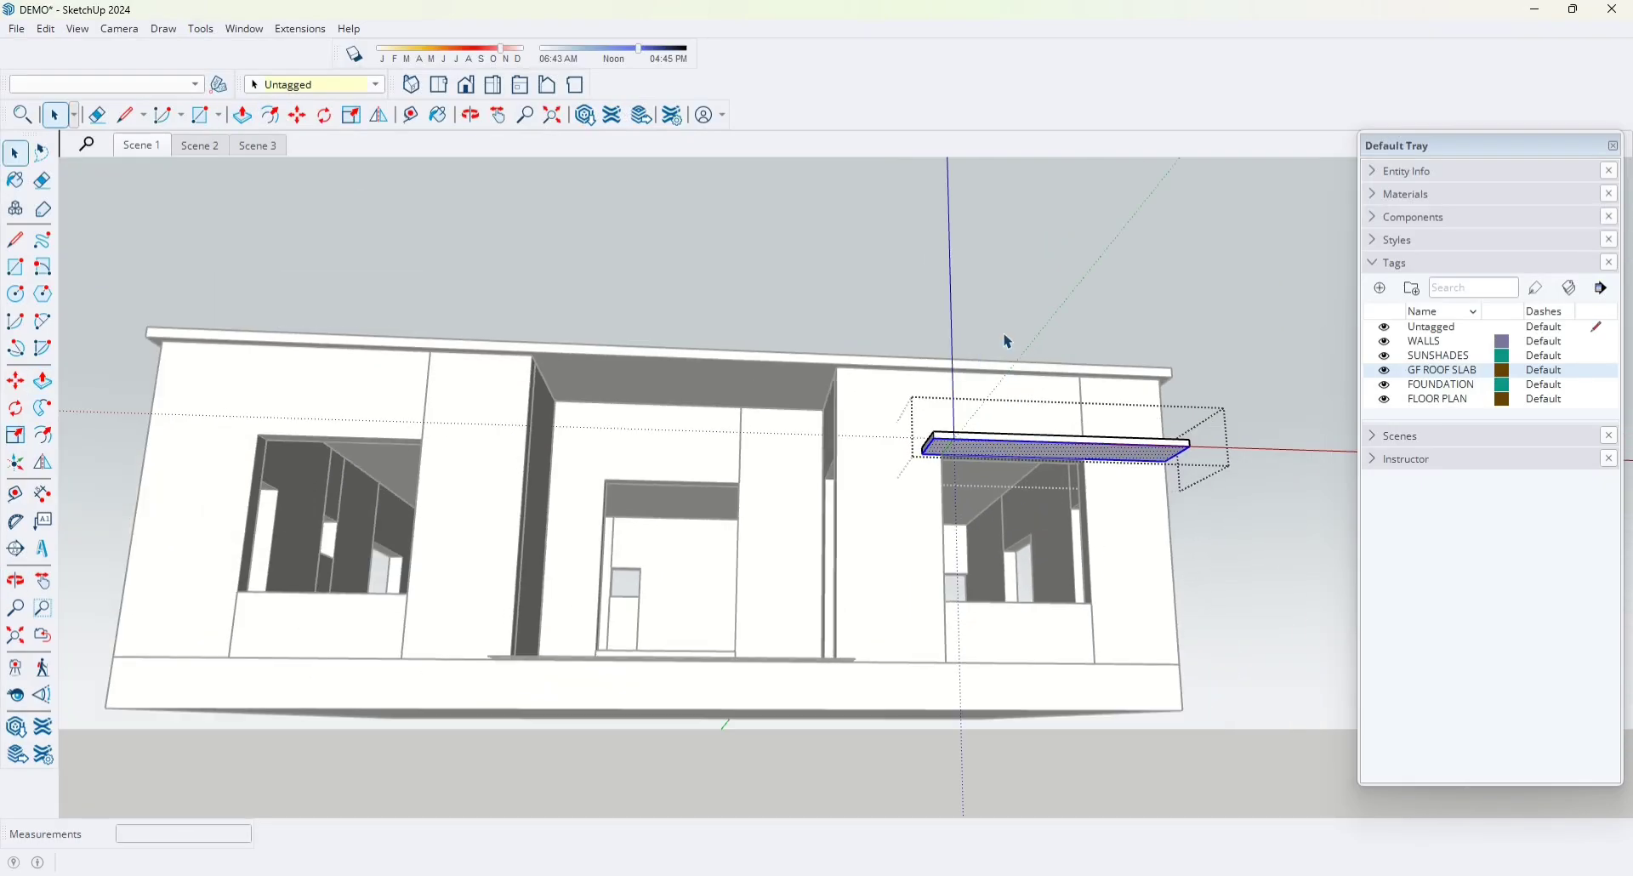
click(1003, 339)
scroll(940, 415, up, 10)
scroll(941, 415, up, 5)
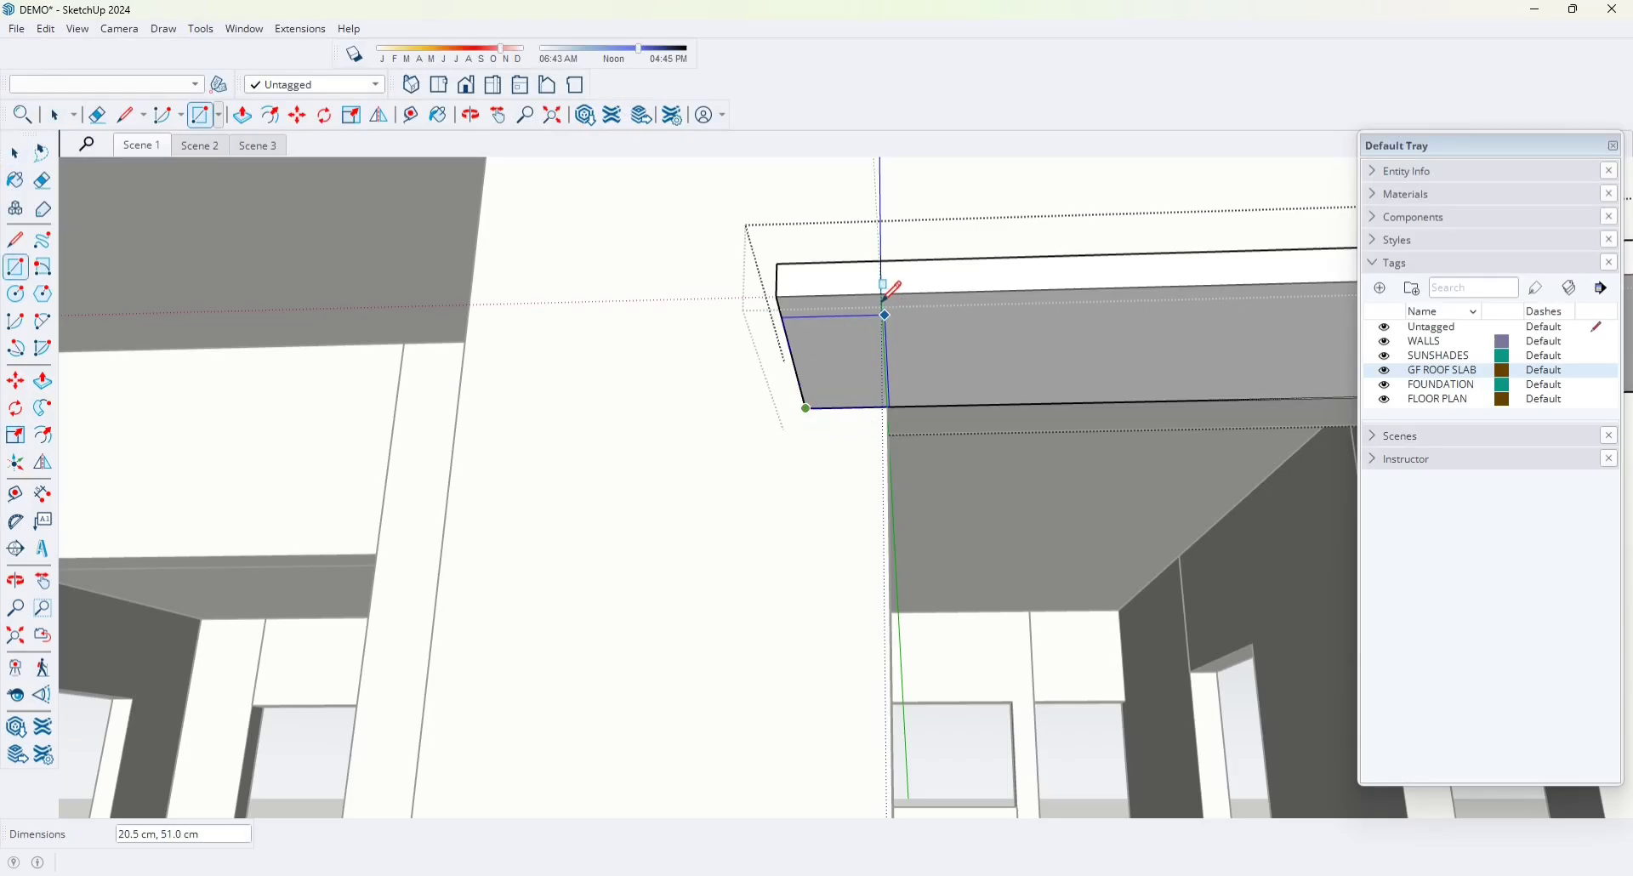
- Push/Pull the rectangle under the overhang downward to form a vertical leg reaching just below the foundation
key(p)
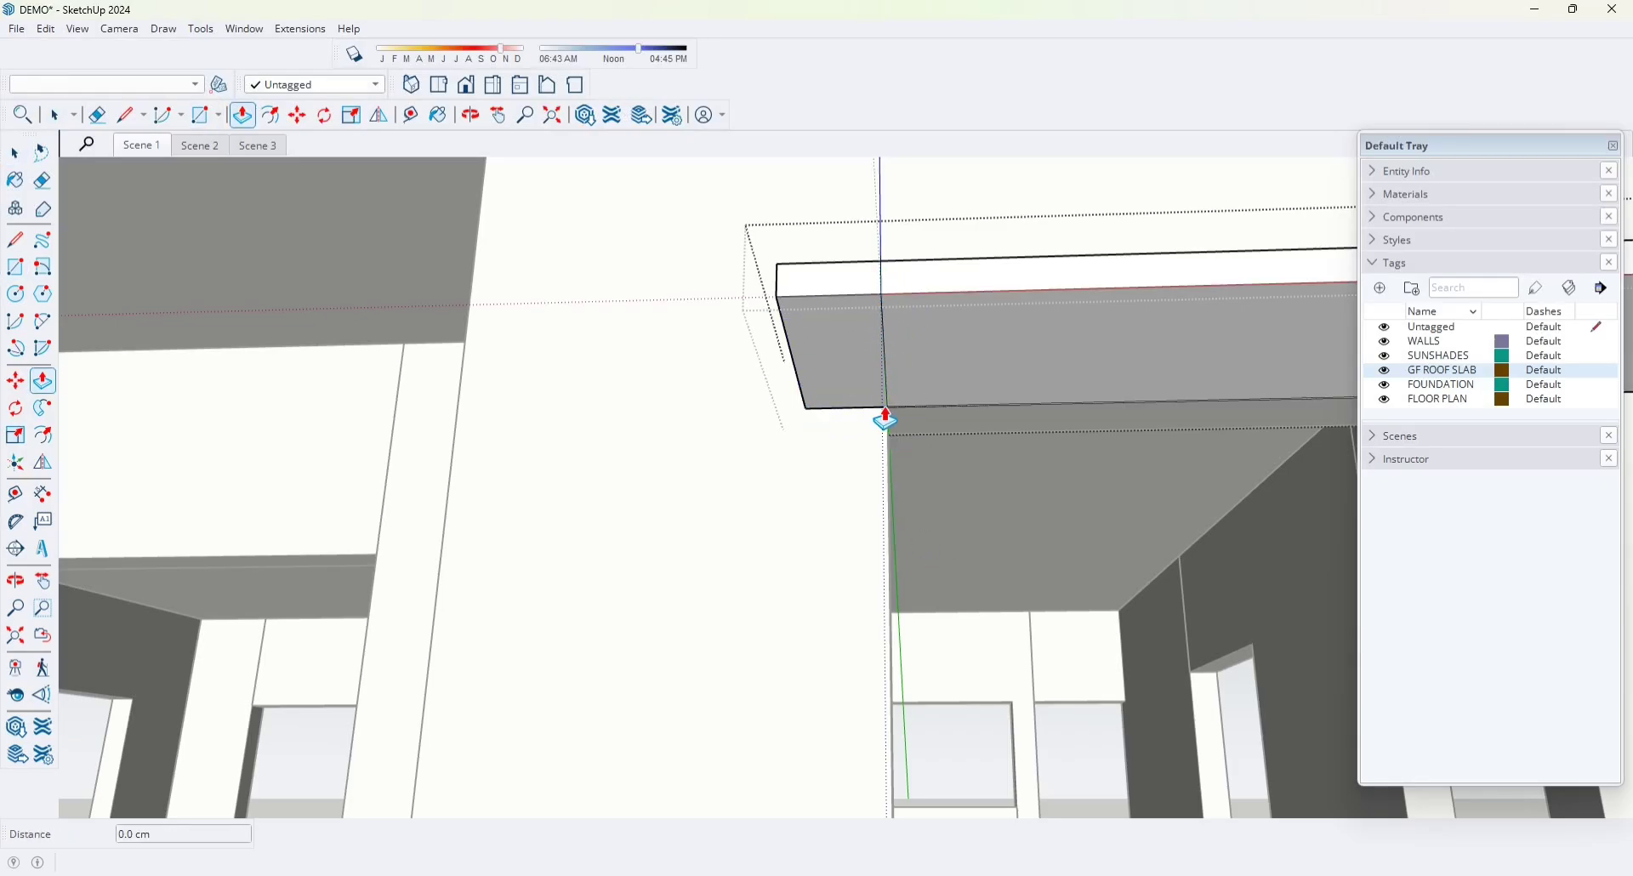
click(861, 373)
scroll(840, 572, down, 5)
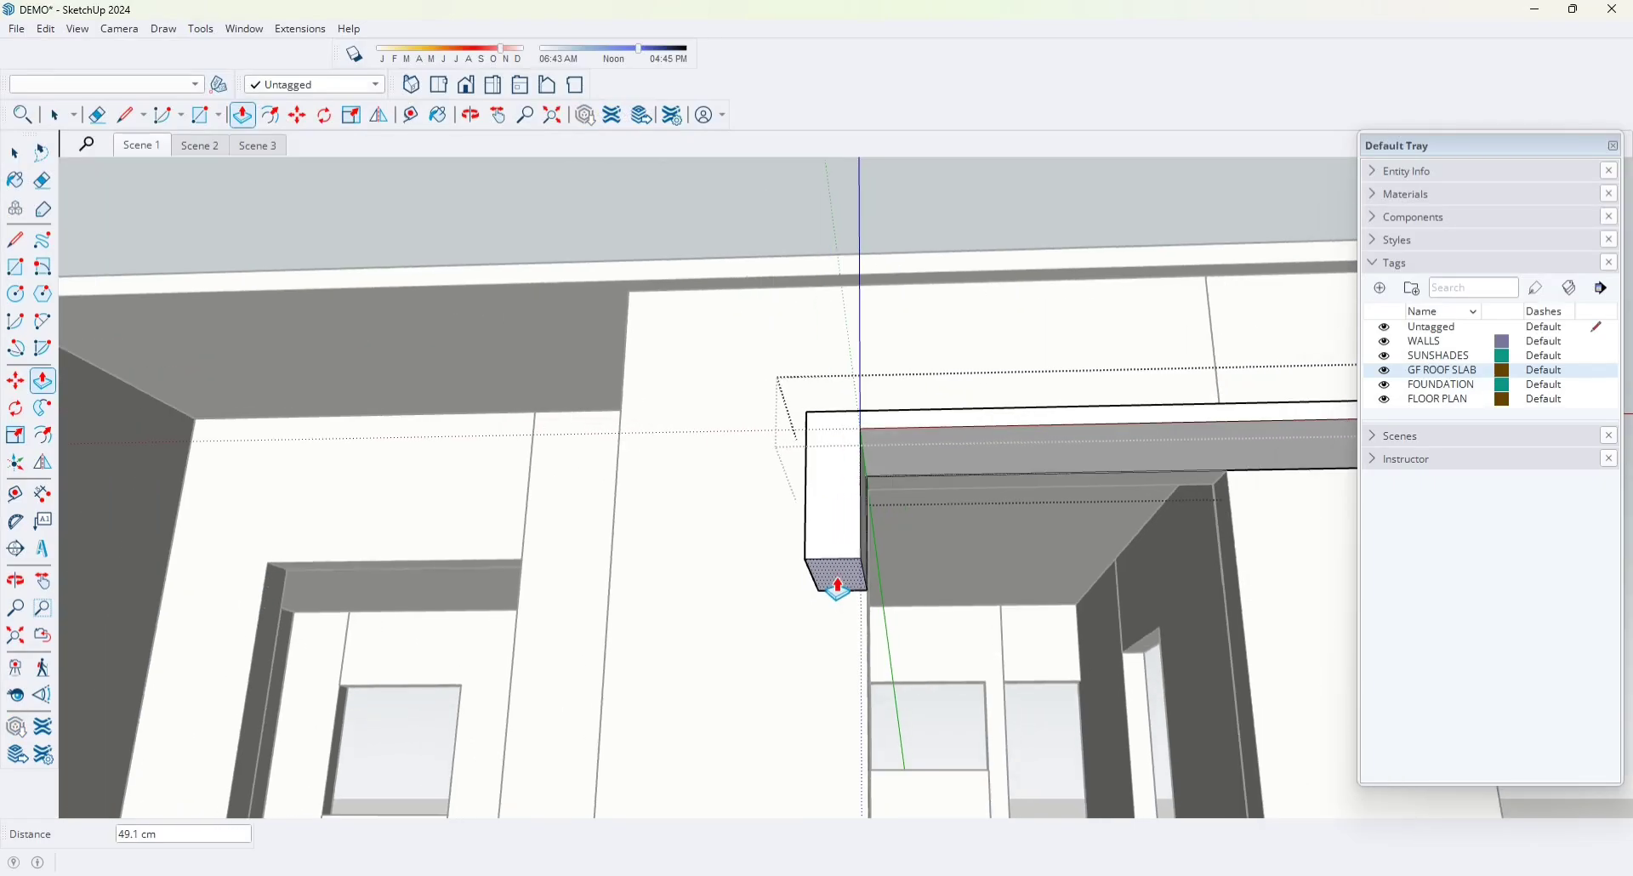
middle_drag(836, 572, 1012, 706)
middle_drag(1000, 761, 1000, 525)
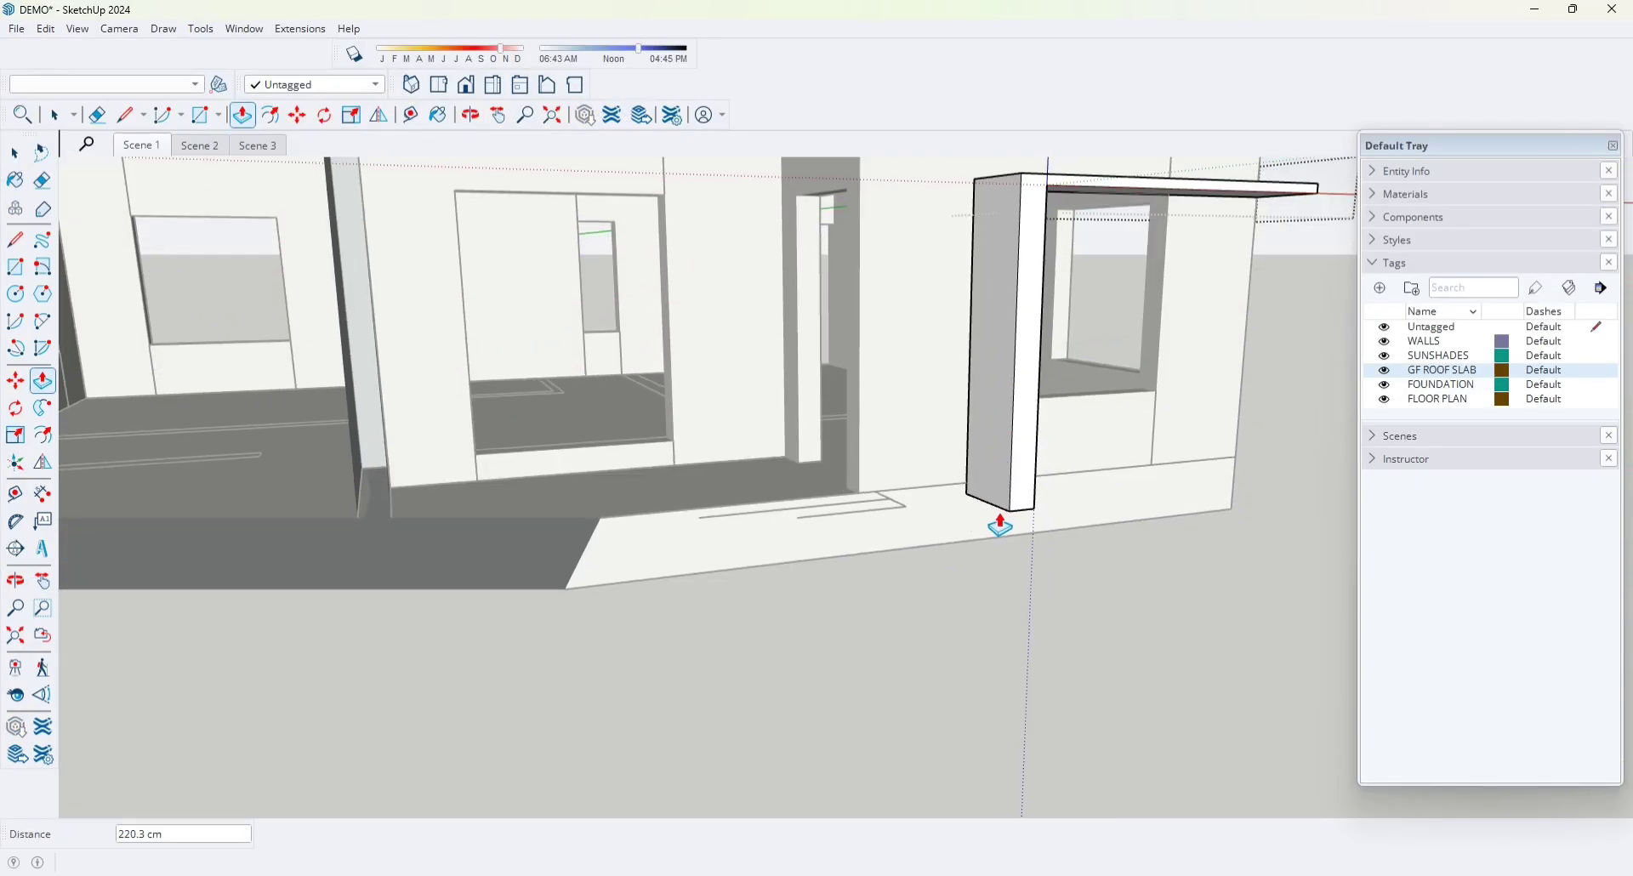
click(948, 554)
key(space)
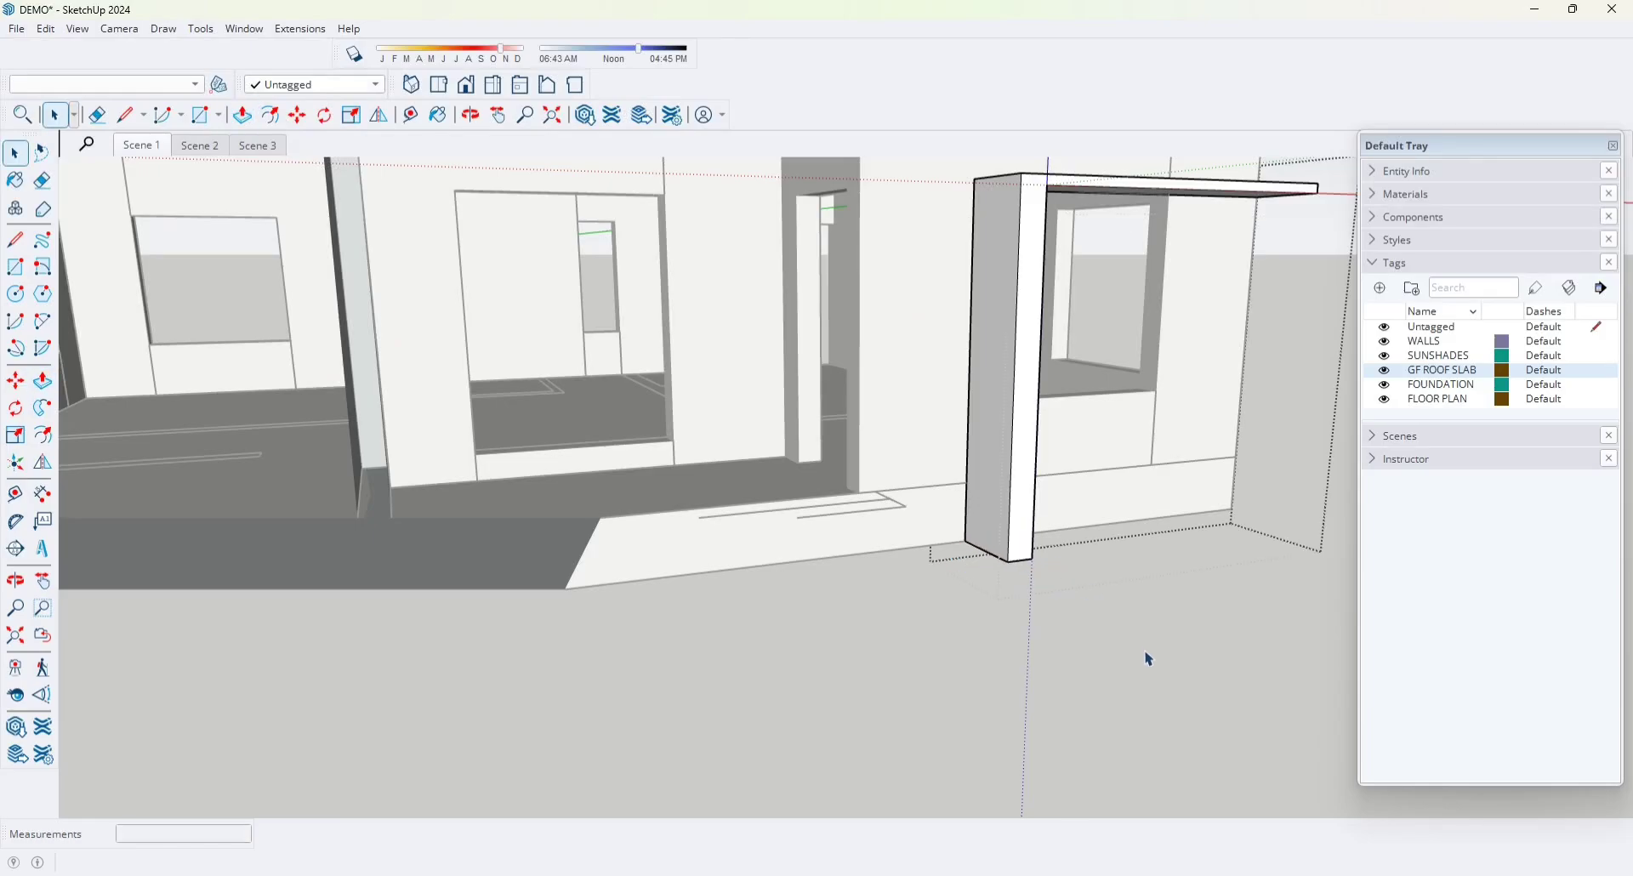
- Examine the front window's L-shaped sunshade and its vertical leg from several angles
scroll(1188, 561, down, 5)
middle_drag(1188, 562, 987, 406)
scroll(986, 407, up, 4)
scroll(936, 336, down, 12)
key(shift+x)
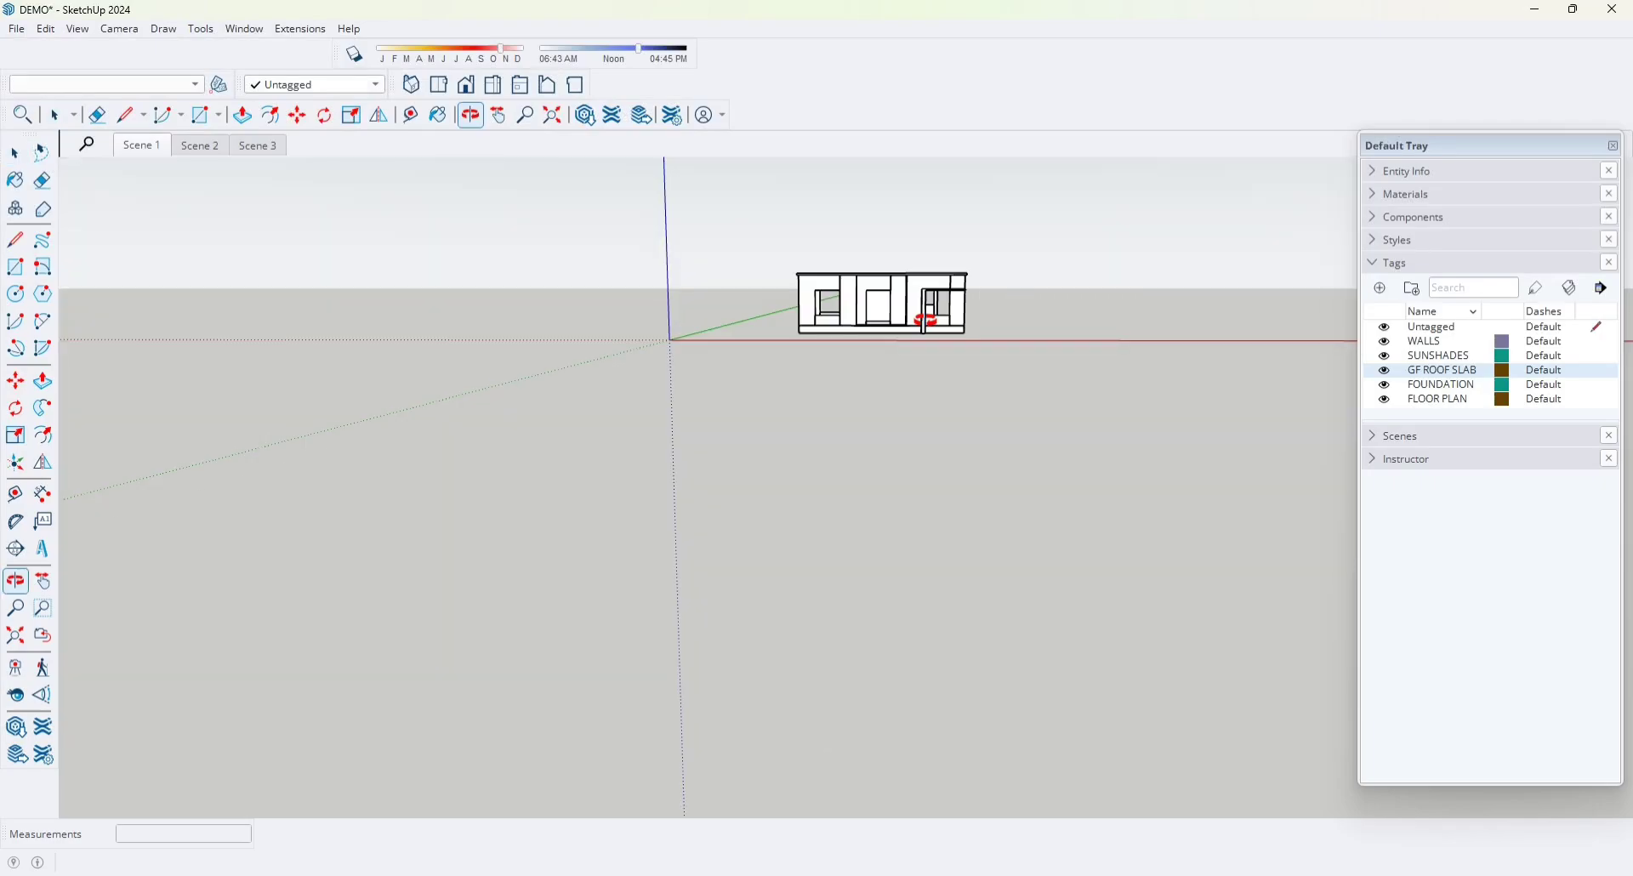
key(space)
scroll(935, 333, up, 10)
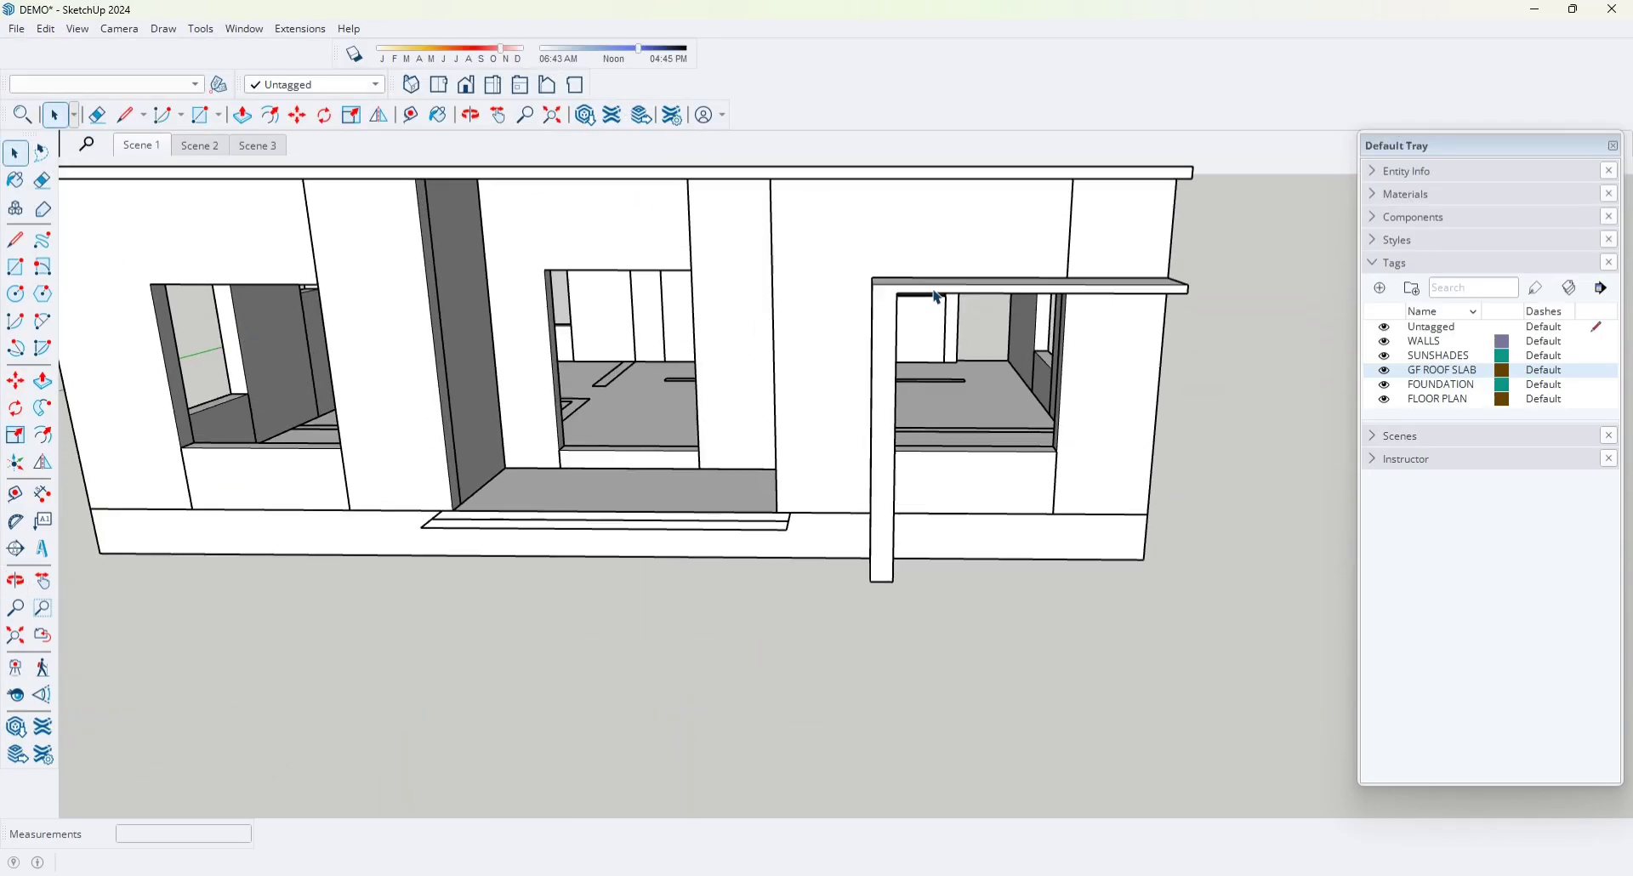
scroll(930, 311, up, 3)
scroll(907, 295, down, 3)
scroll(935, 313, up, 1)
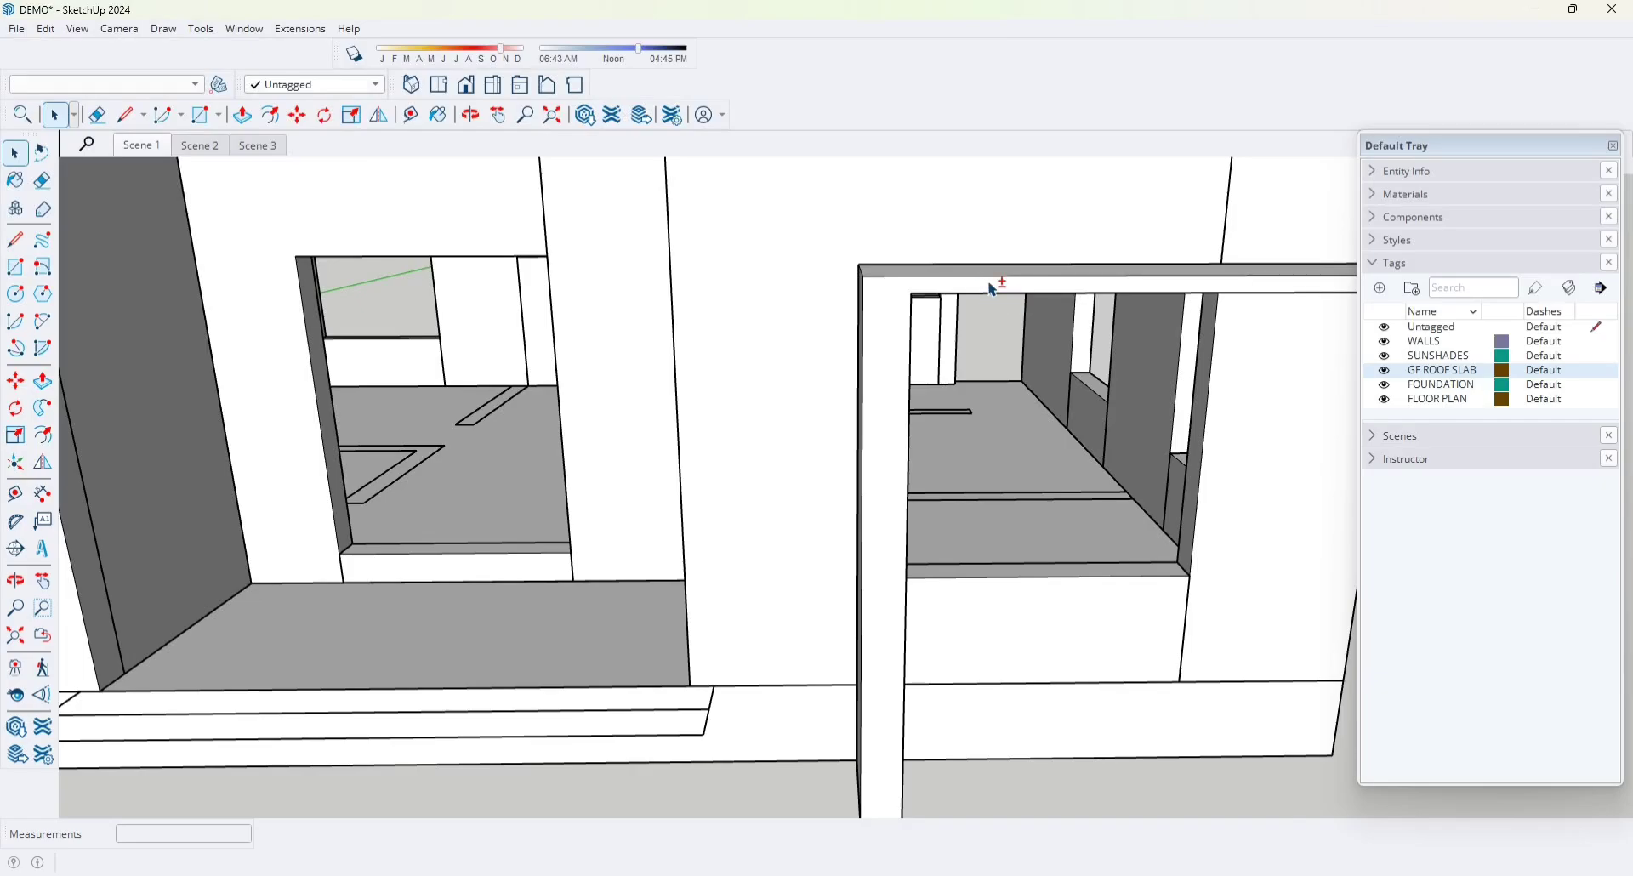
shift+middle_drag(994, 290, 857, 325)
key(shift+x)
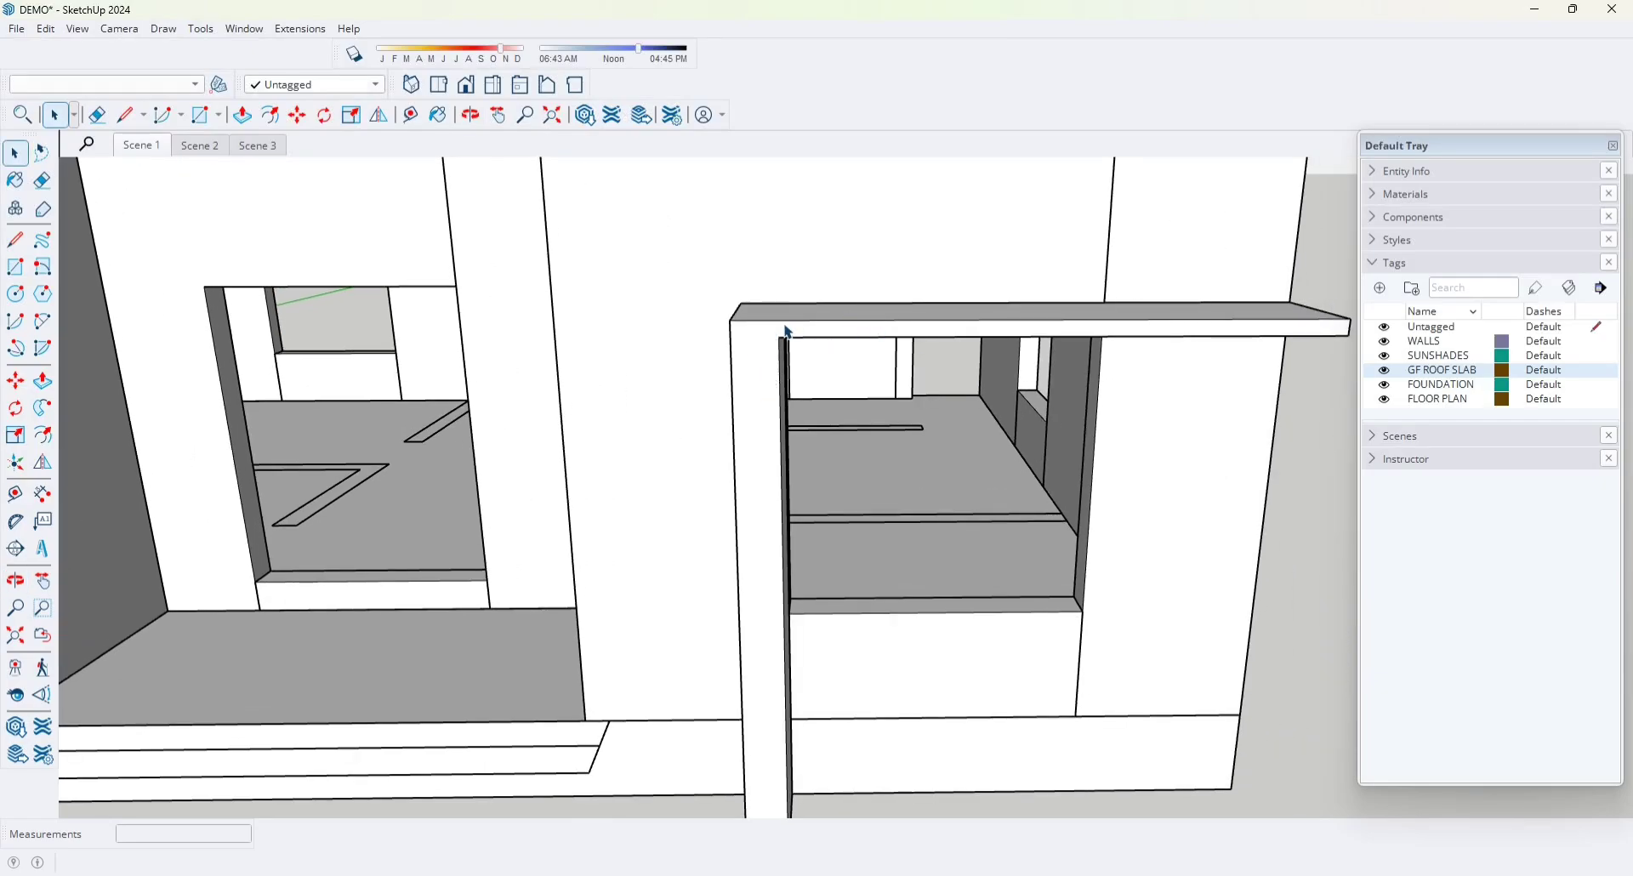
scroll(793, 334, down, 10)
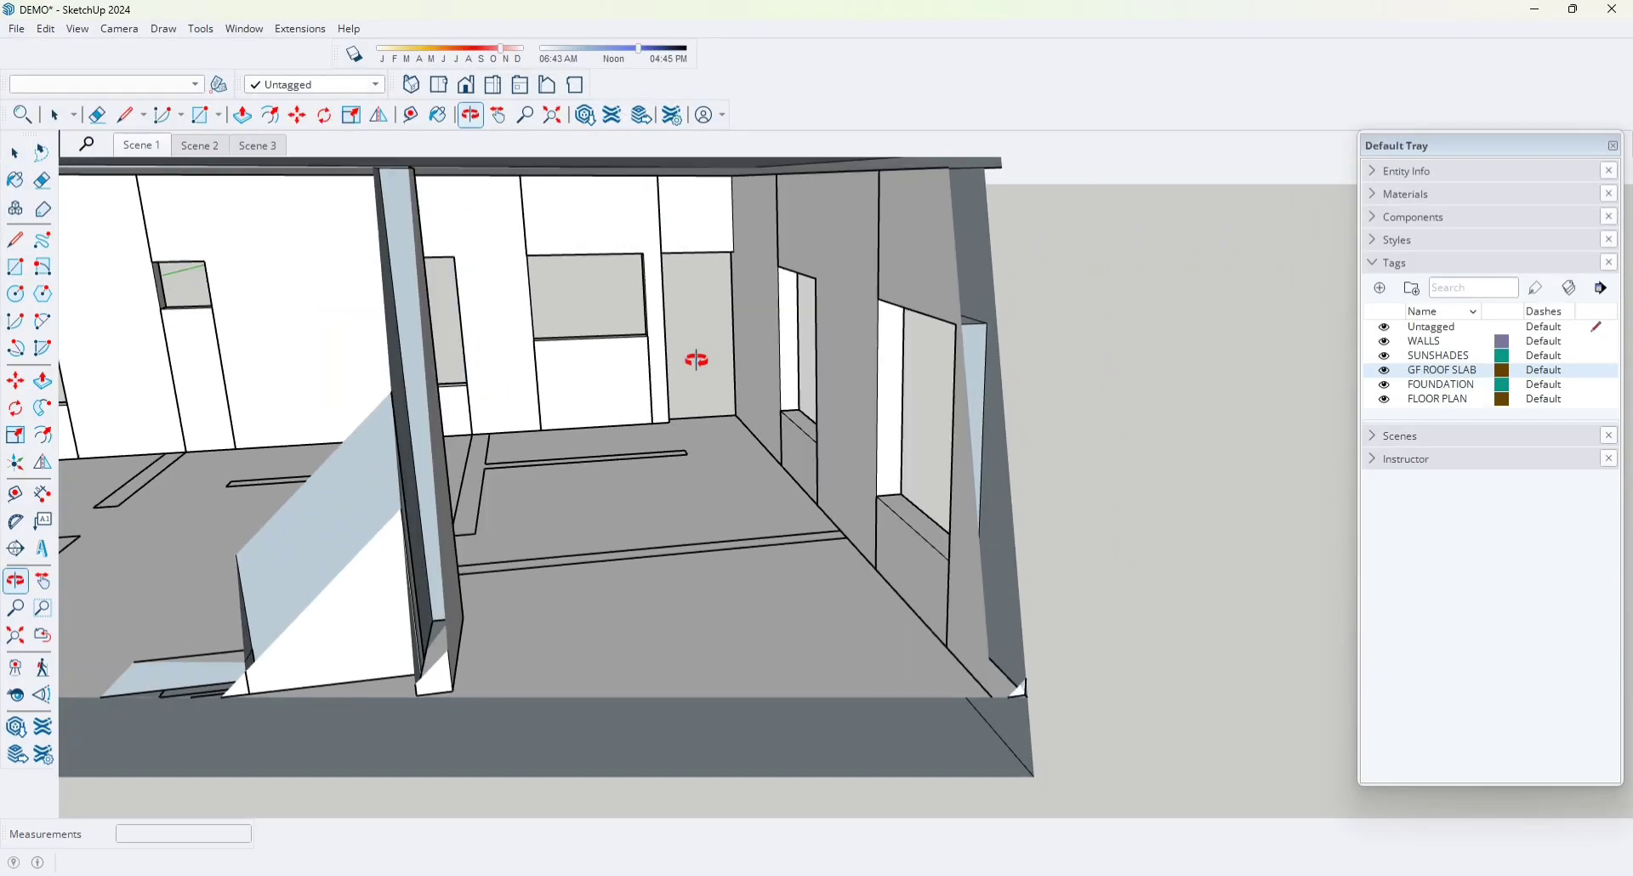
scroll(816, 384, up, 4)
scroll(765, 383, down, 3)
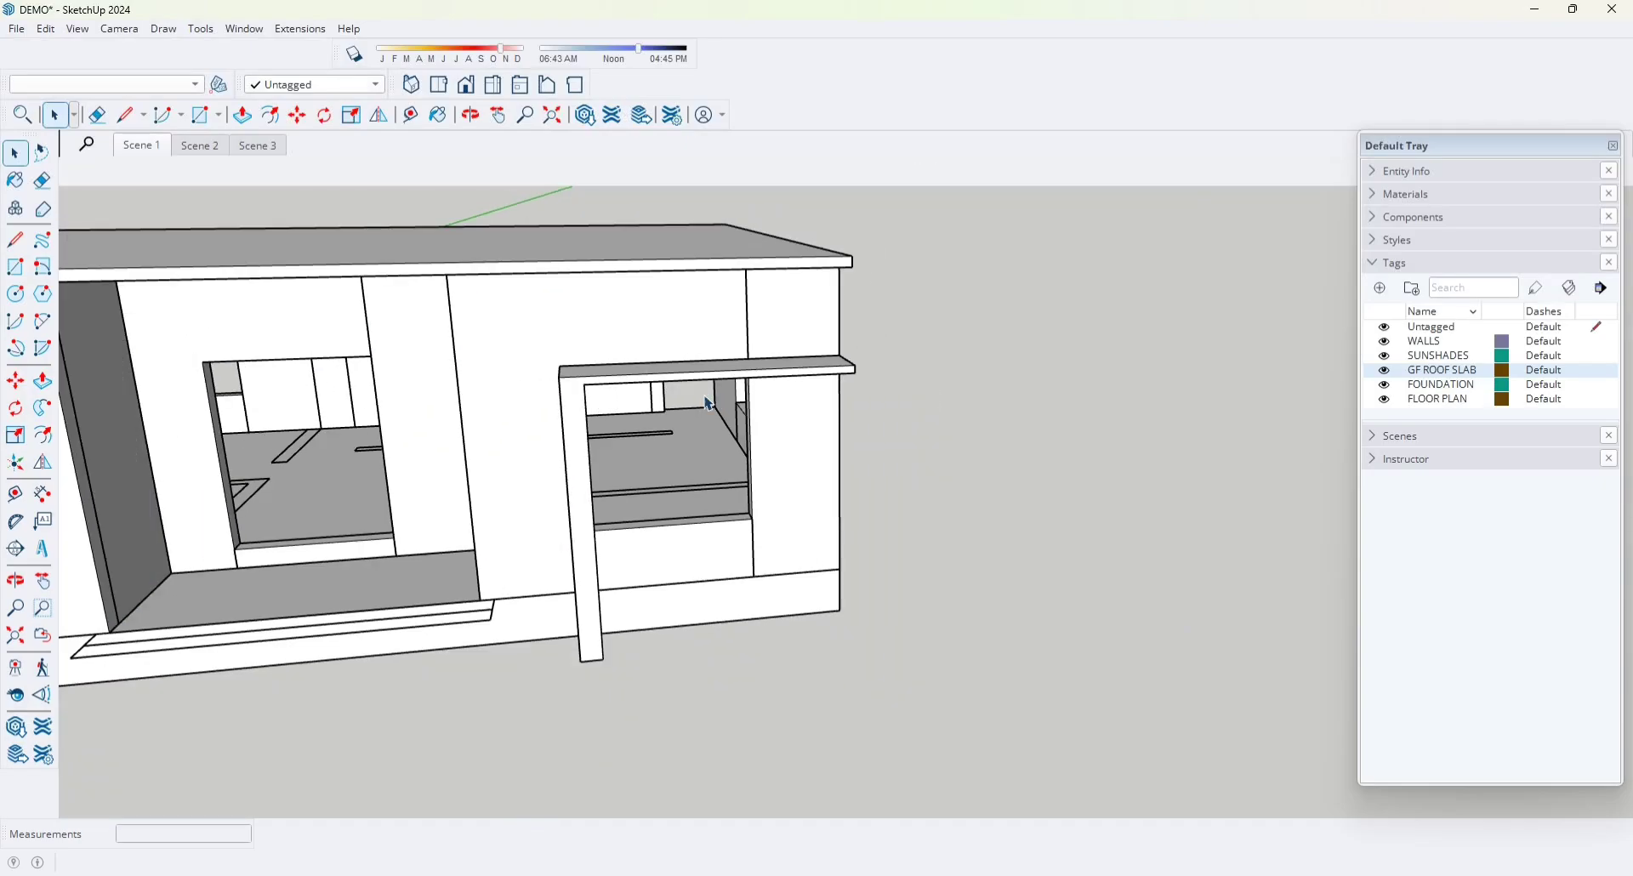
- Thicken the horizontal part of the L-shaped sunshade by raising its top face 13 cm
scroll(800, 416, up, 2)
key(shift+x)
scroll(851, 442, up, 5)
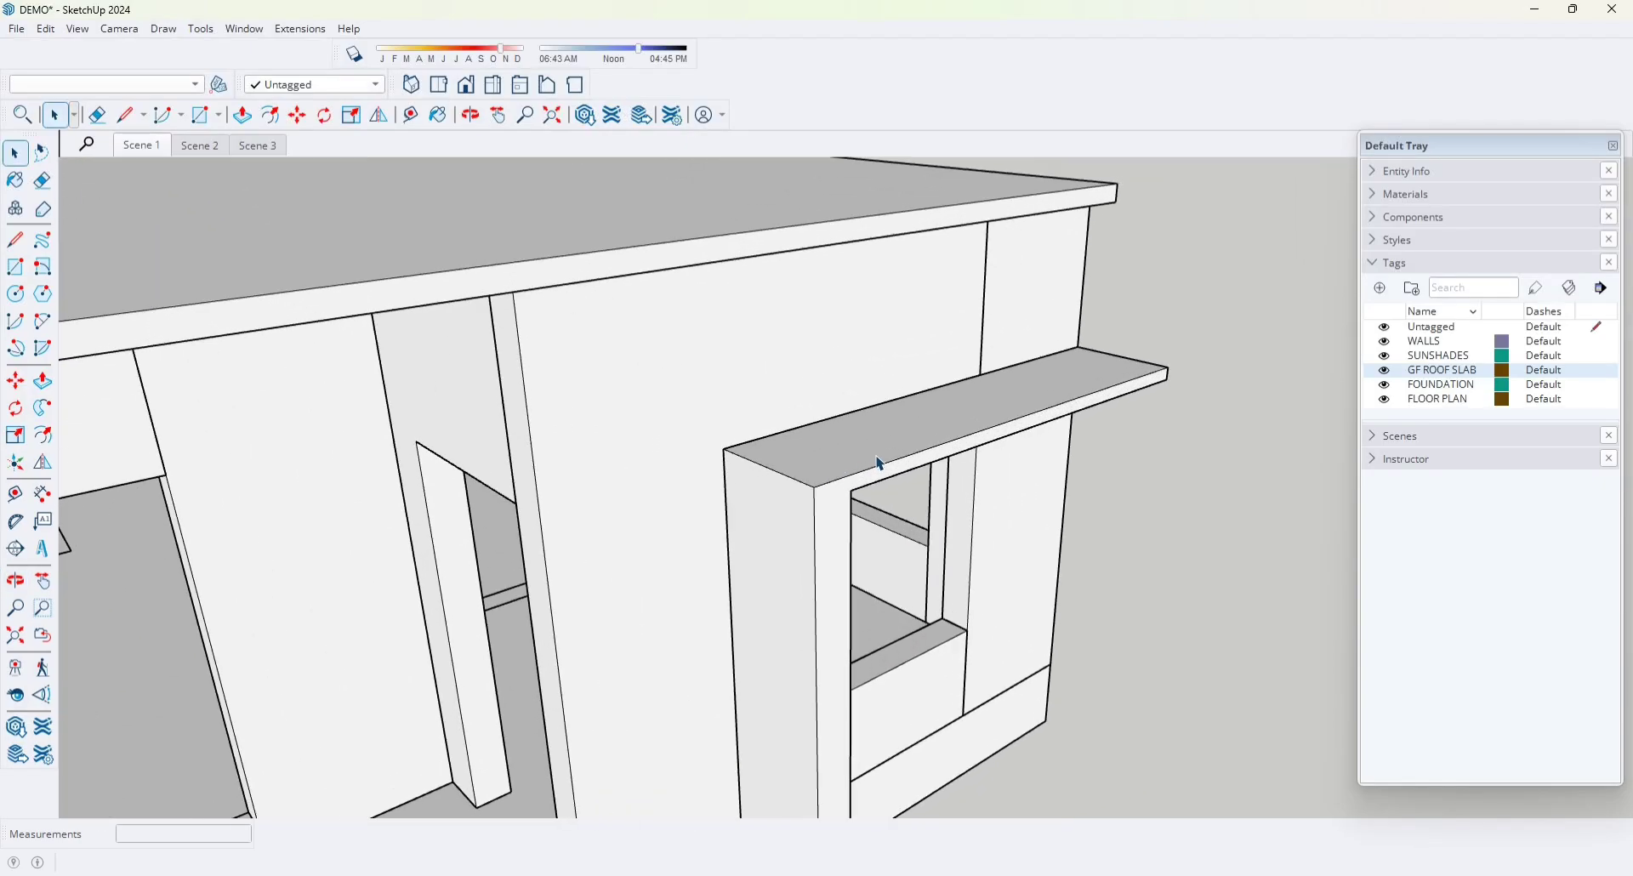
scroll(899, 493, up, 2)
key(space)
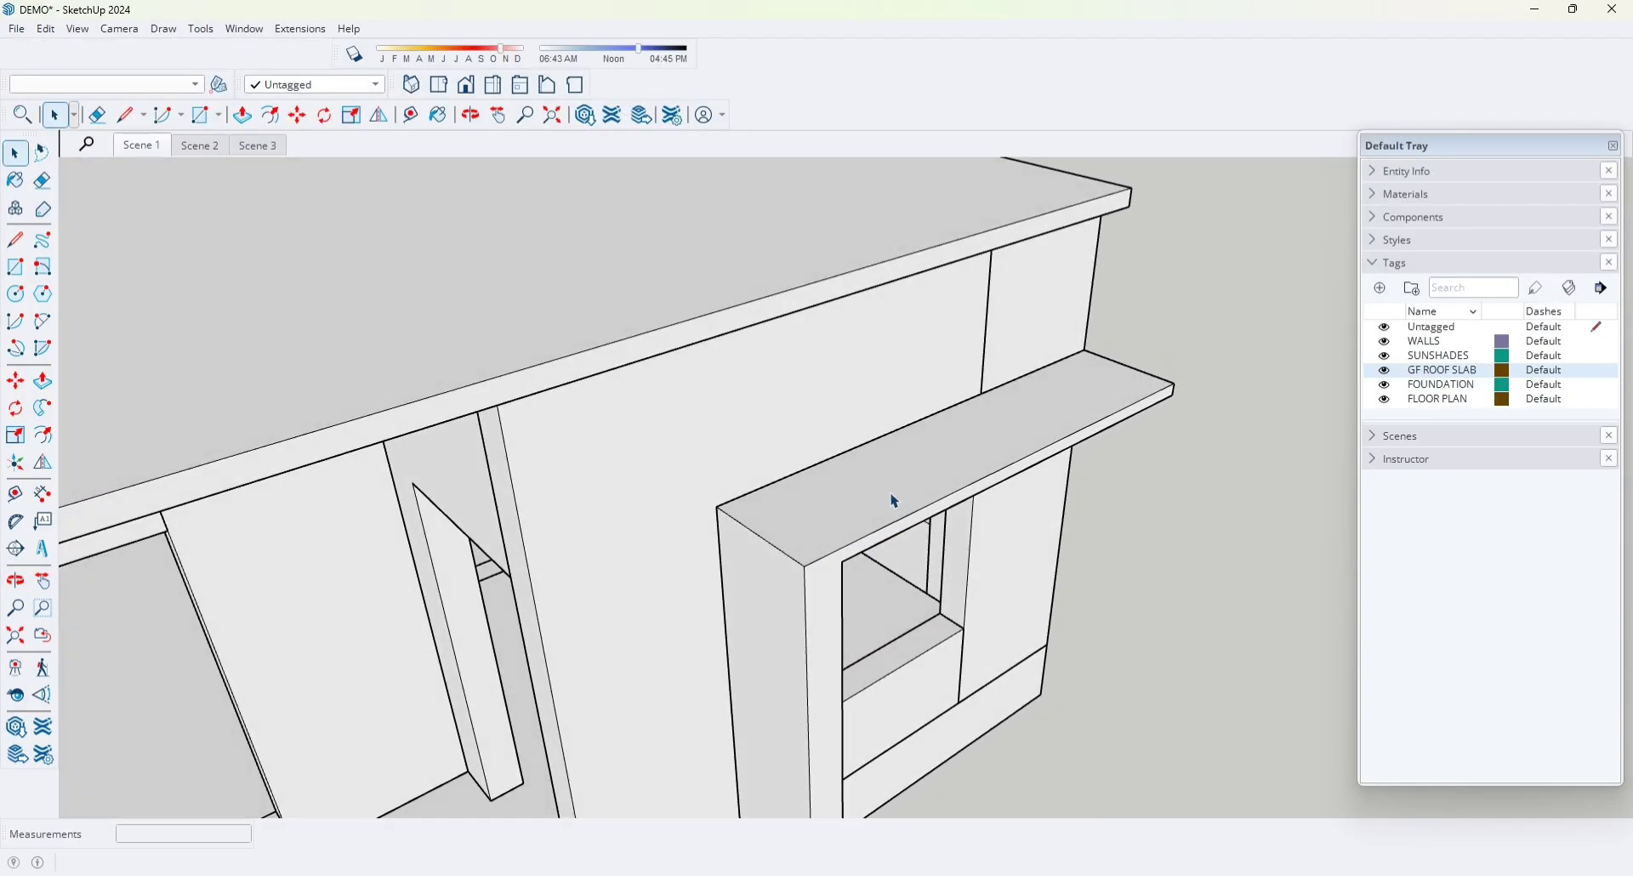
double_click(893, 501)
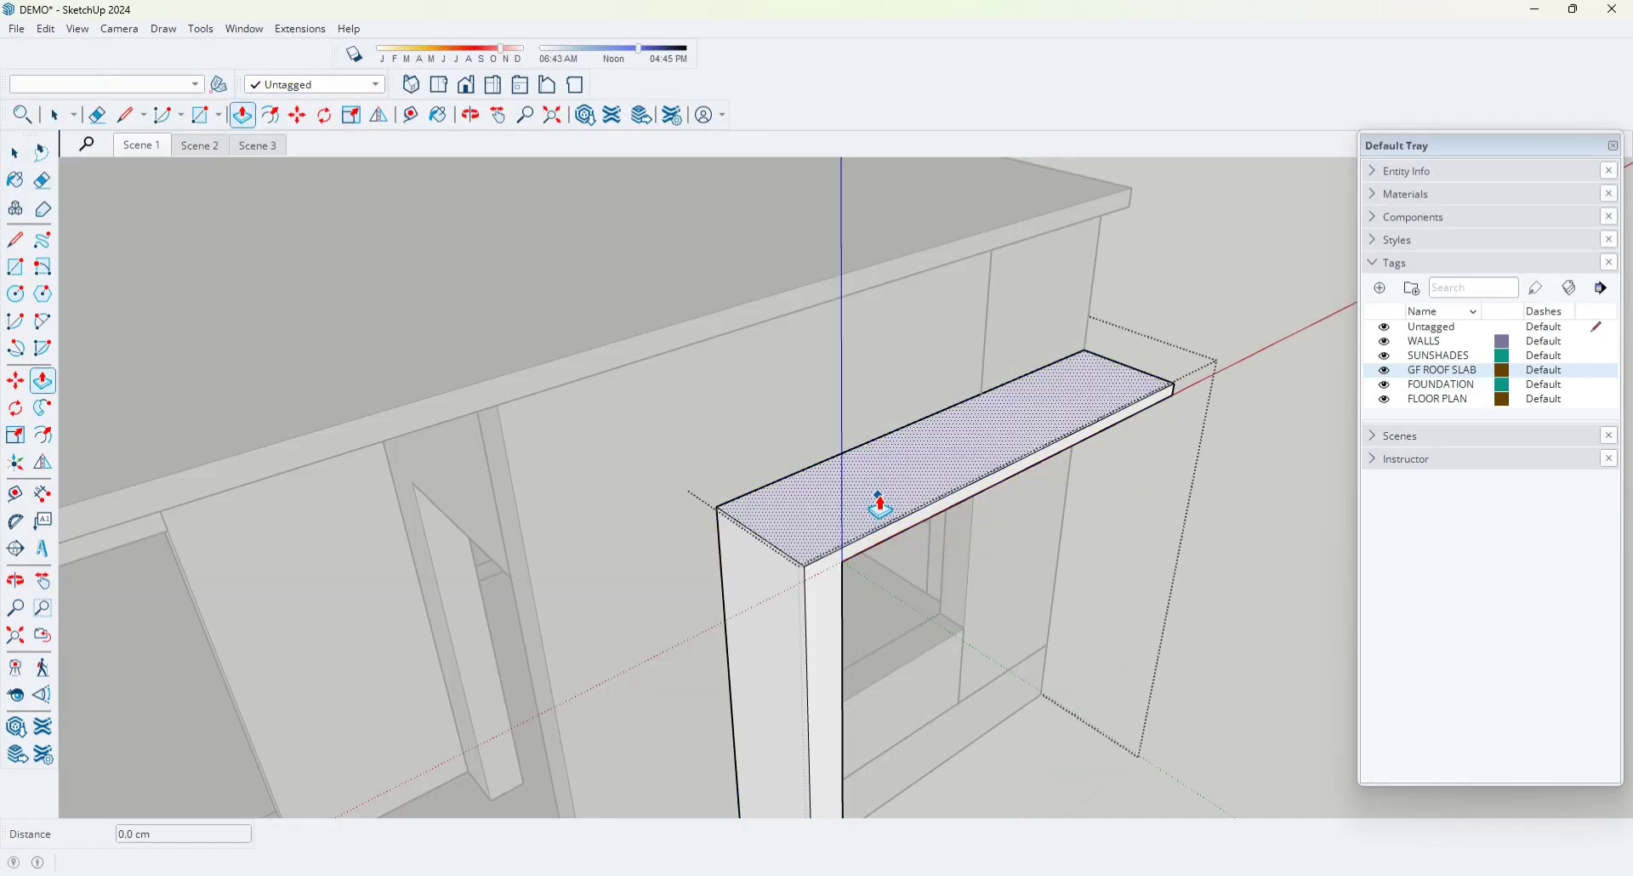
text(10)
key(Return)
text(13)
key(Return)
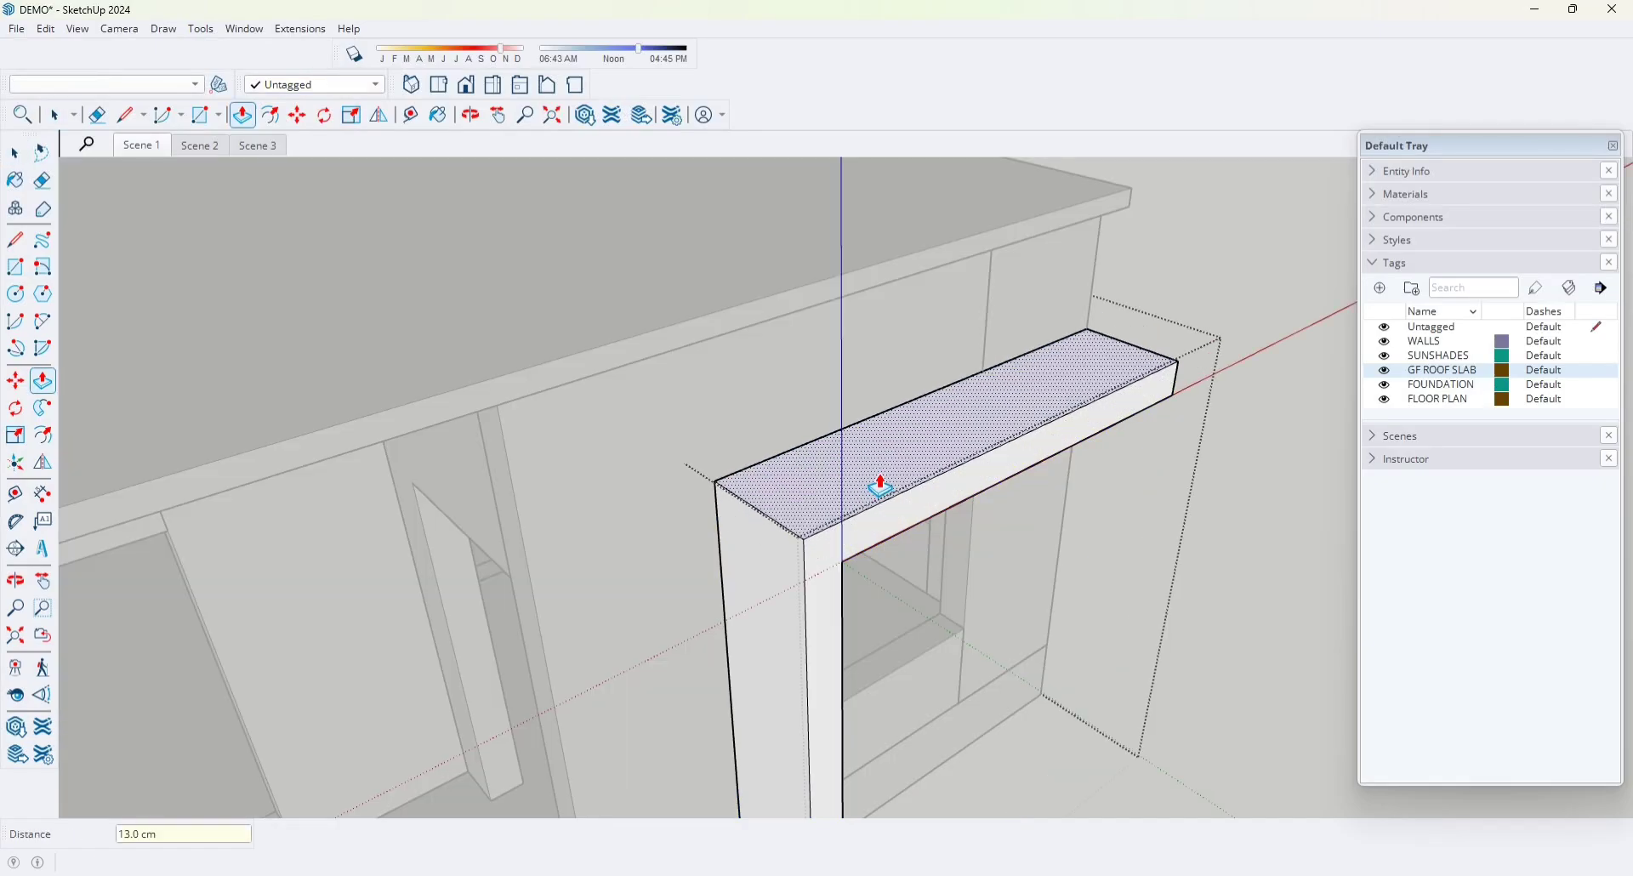
key(space)
click(1254, 393)
- Examine the whole front façade, comparing the L-shaped sunshade with the window on the other side of the entrance
middle_drag(1253, 393, 842, 464)
key(space)
scroll(1062, 382, up, 5)
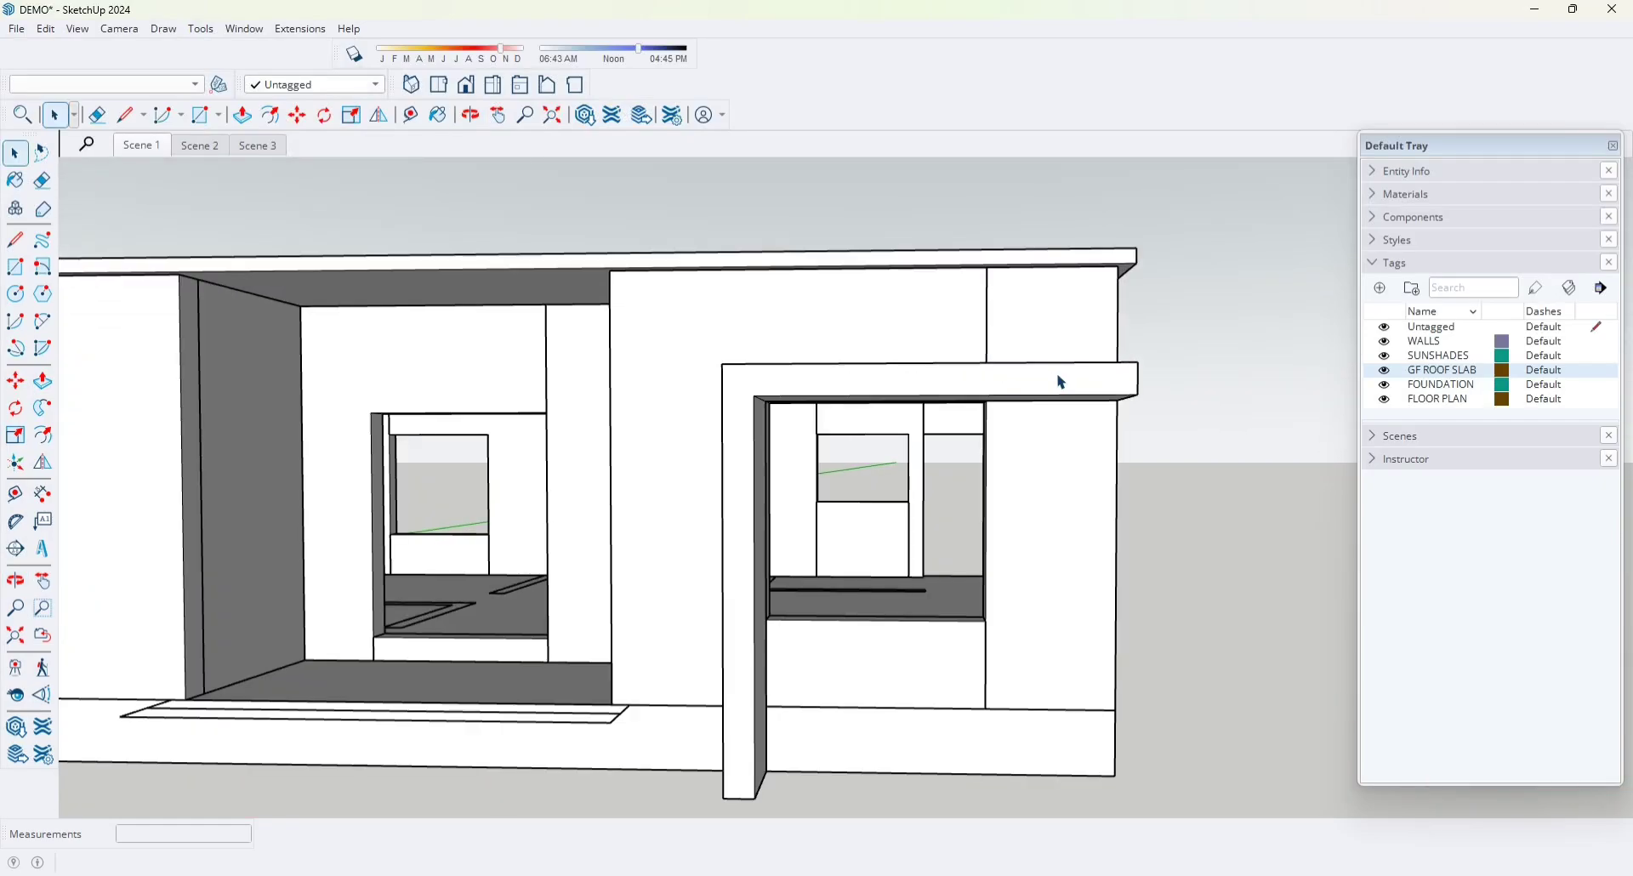
scroll(805, 370, down, 5)
middle_drag(477, 375, 760, 513)
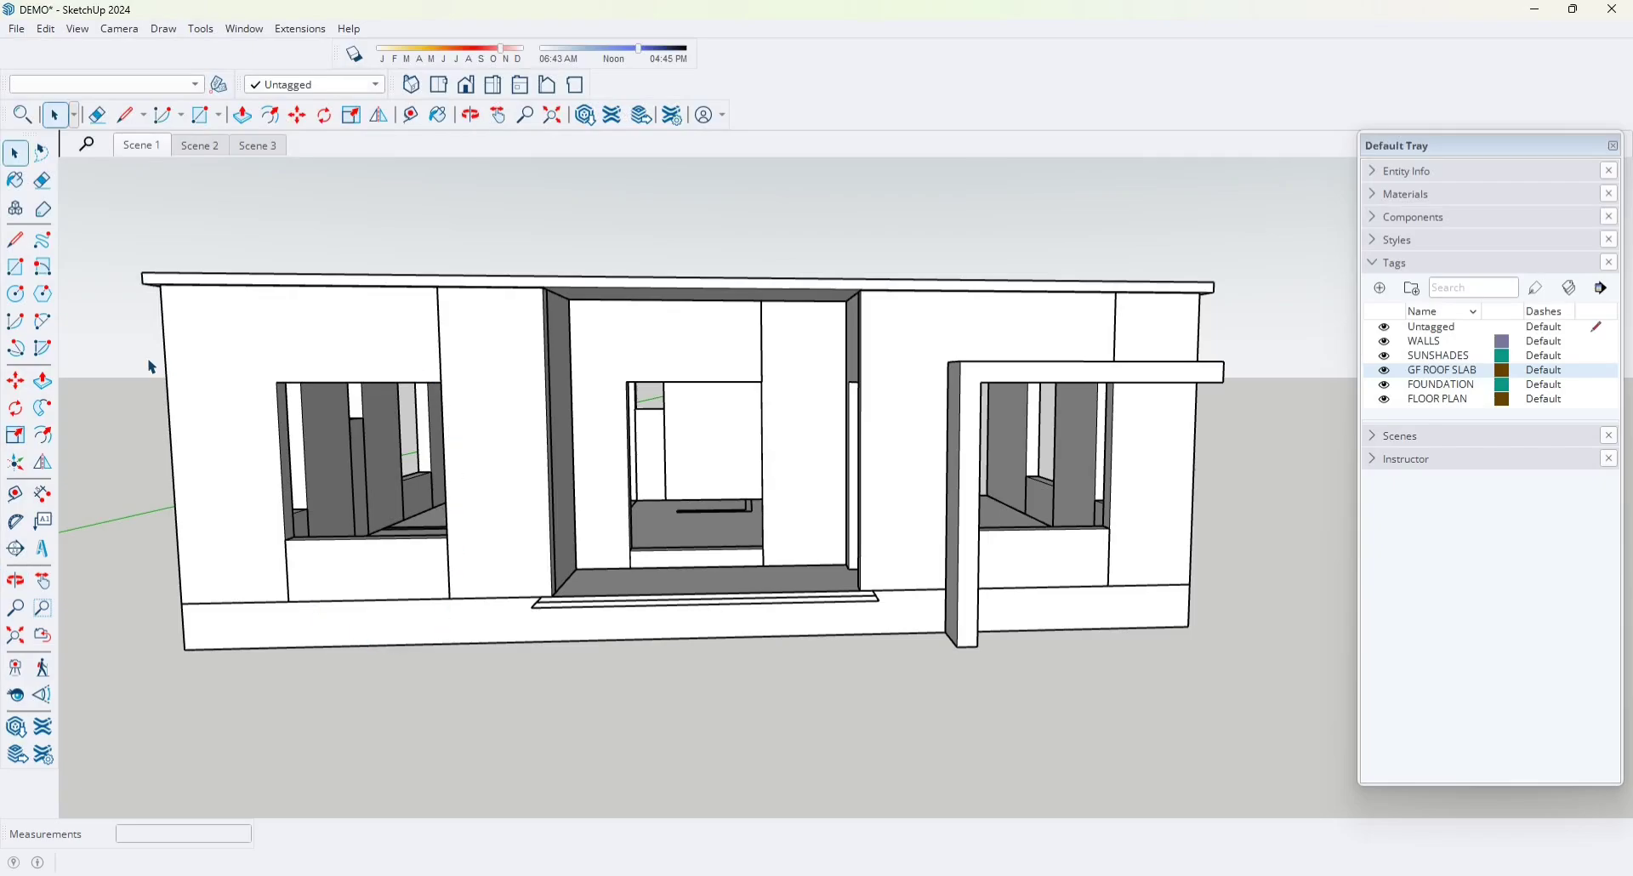
middle_drag(324, 429, 363, 487)
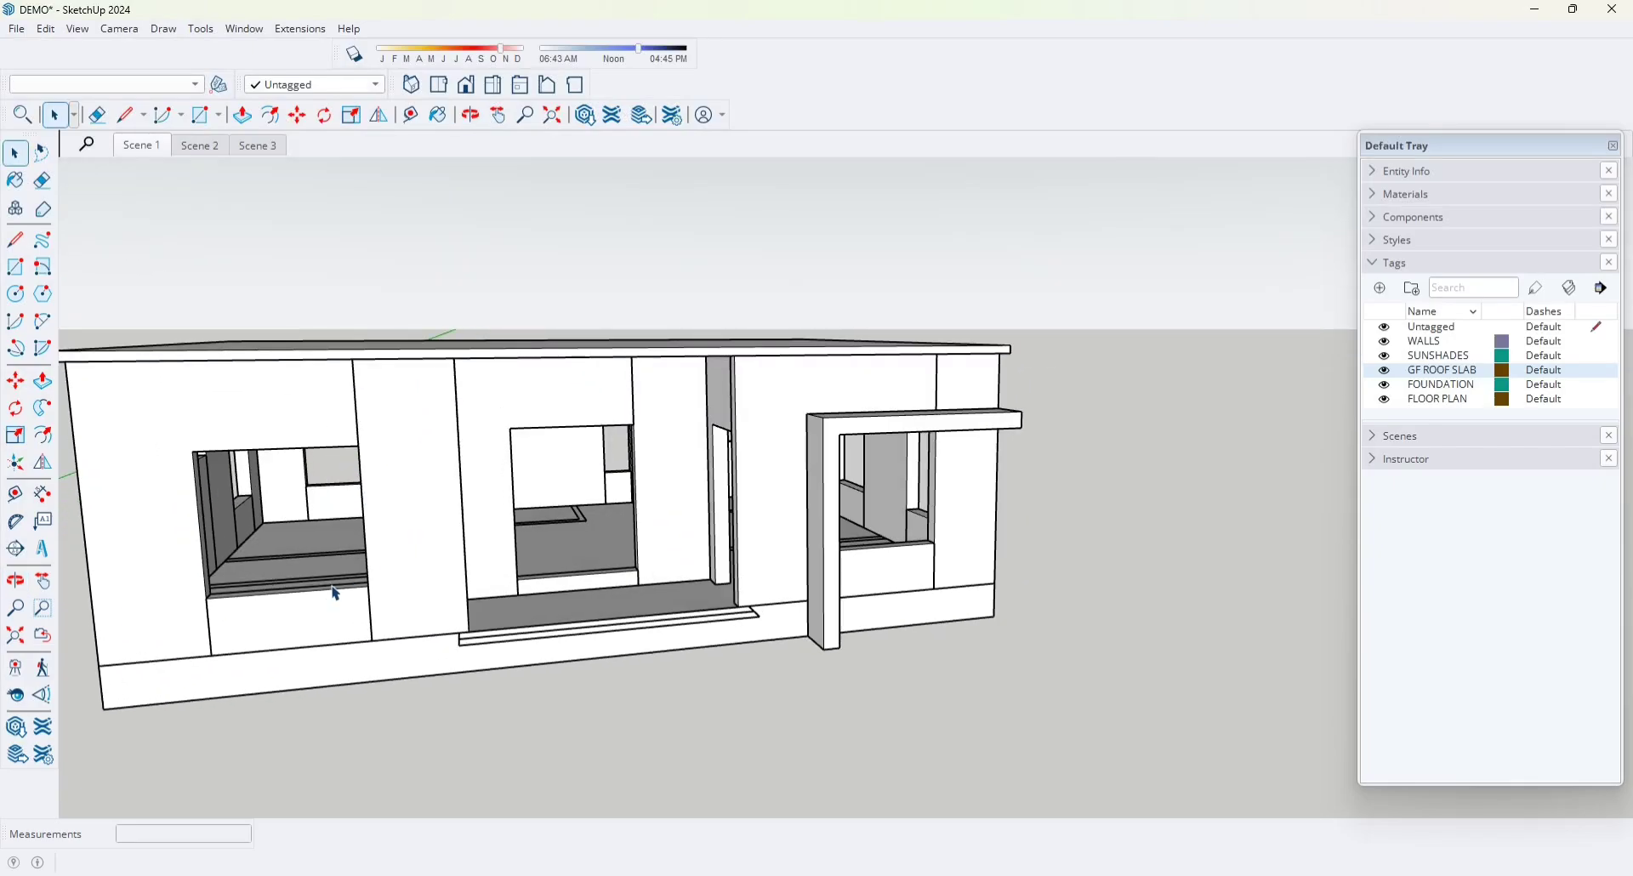
middle_drag(336, 594, 502, 548)
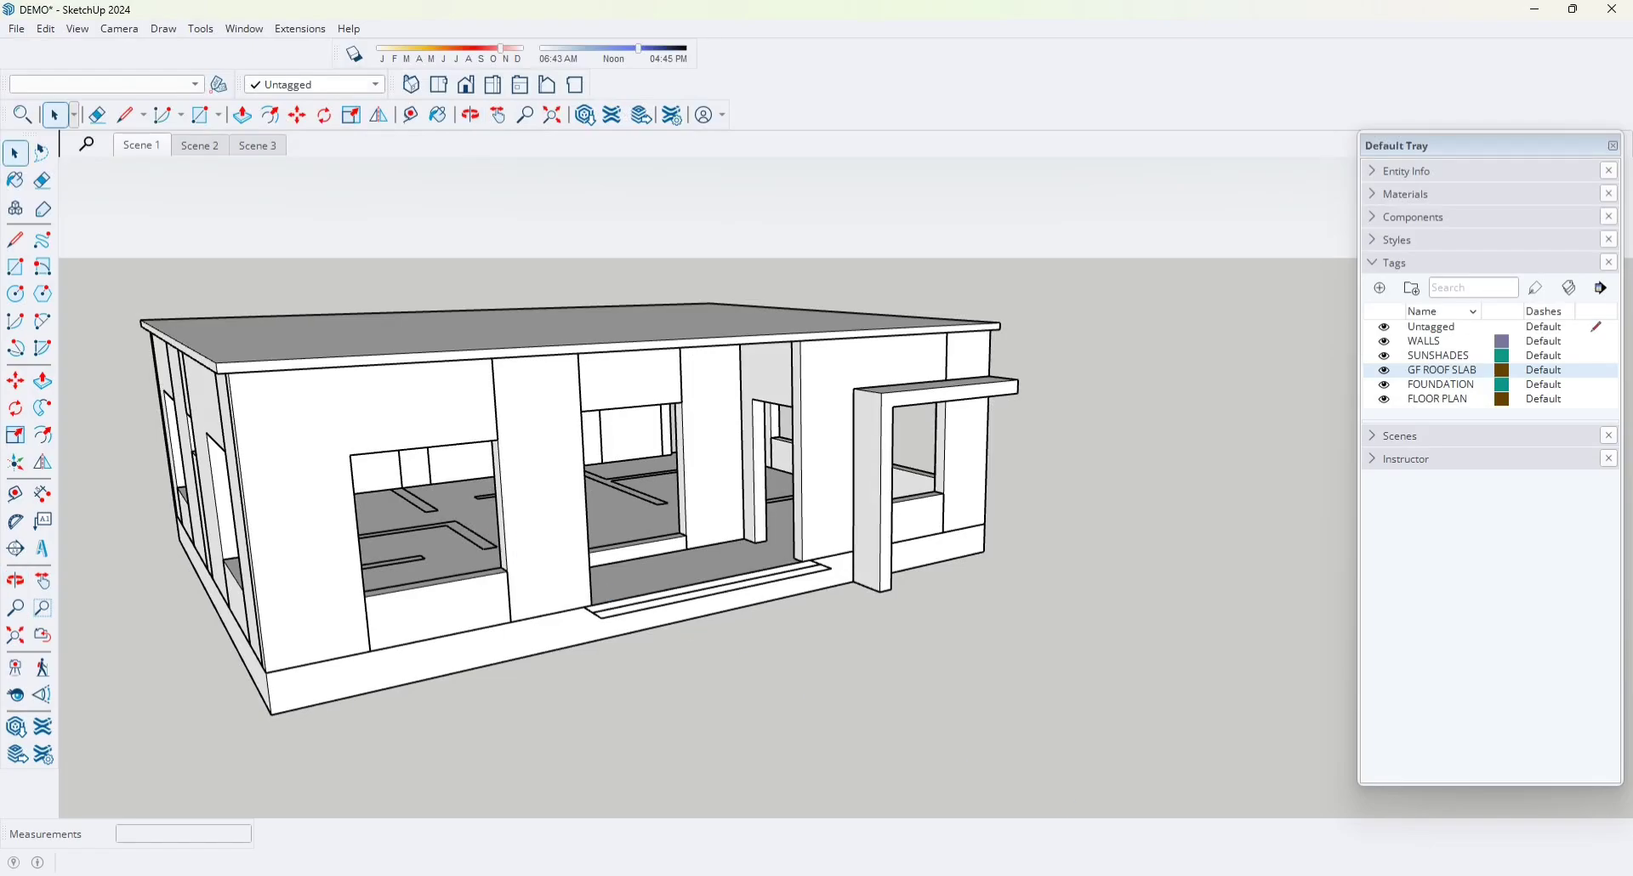